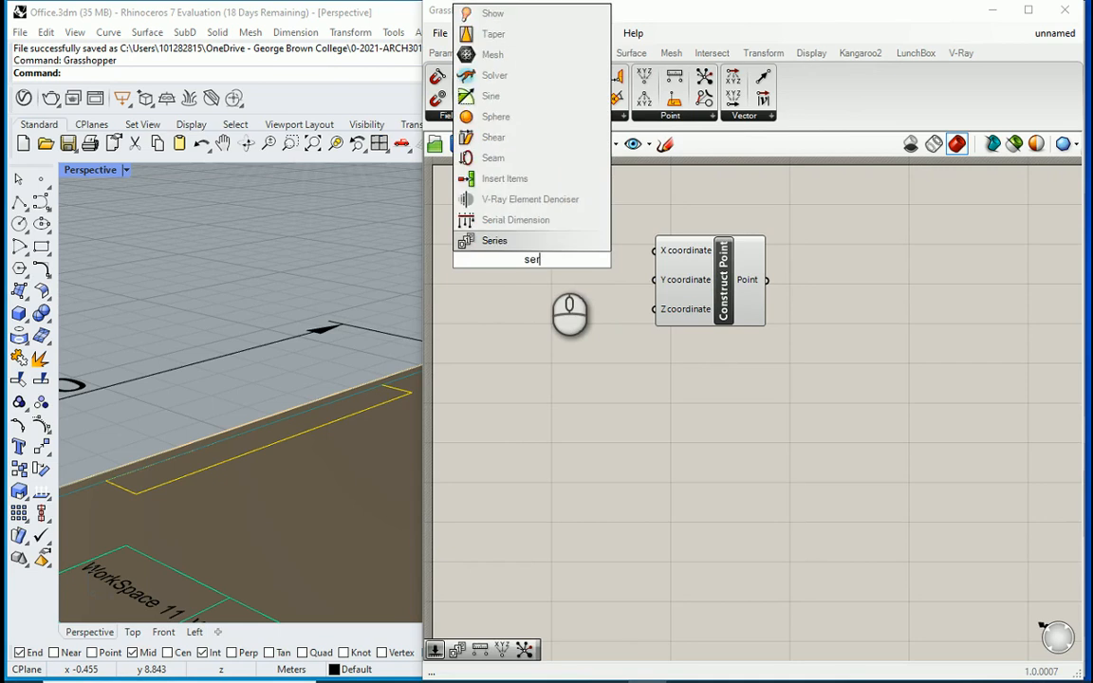
Add a Series component and connect its output to the Y coordinate input of Construct Point.
{"action": "left_click", "coordinate": [549, 240]}
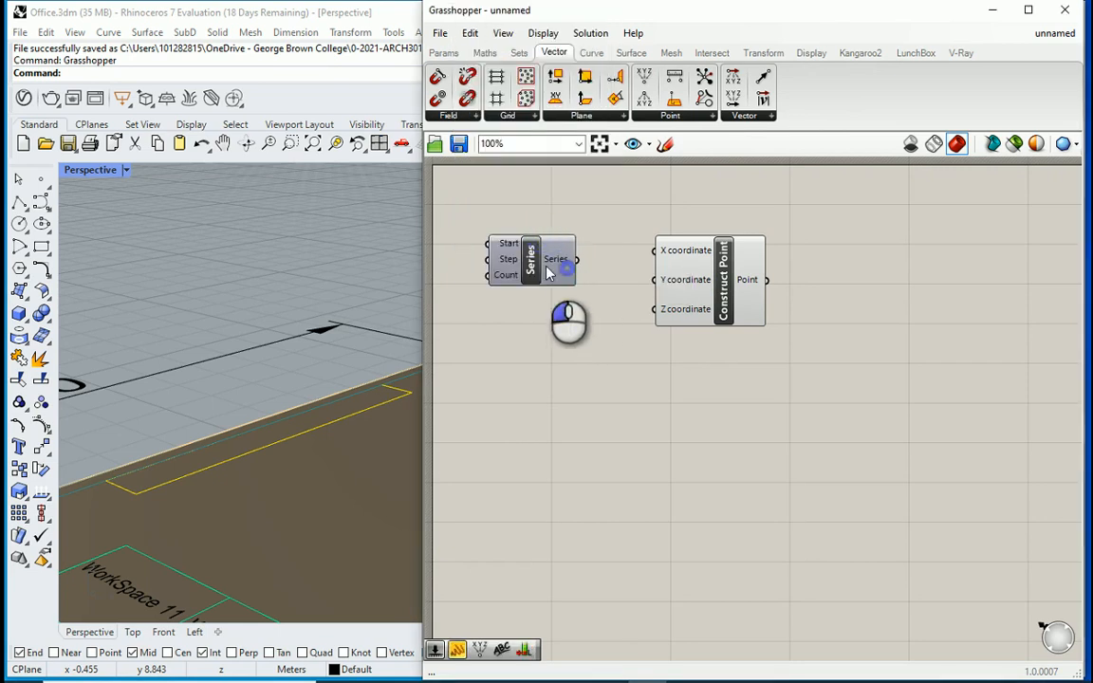
{"action": "left_click_drag", "start_coordinate": [547, 269], "coordinate": [654, 279]}
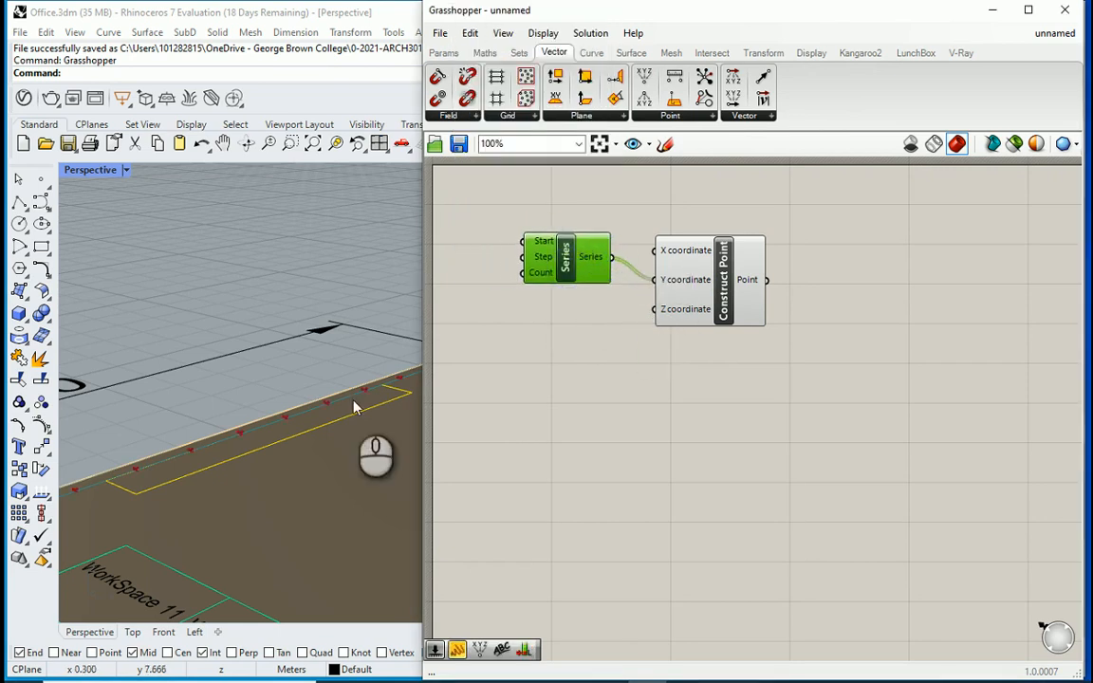
{"action": "right_click_drag", "start_coordinate": [354, 405], "coordinate": [262, 447]}
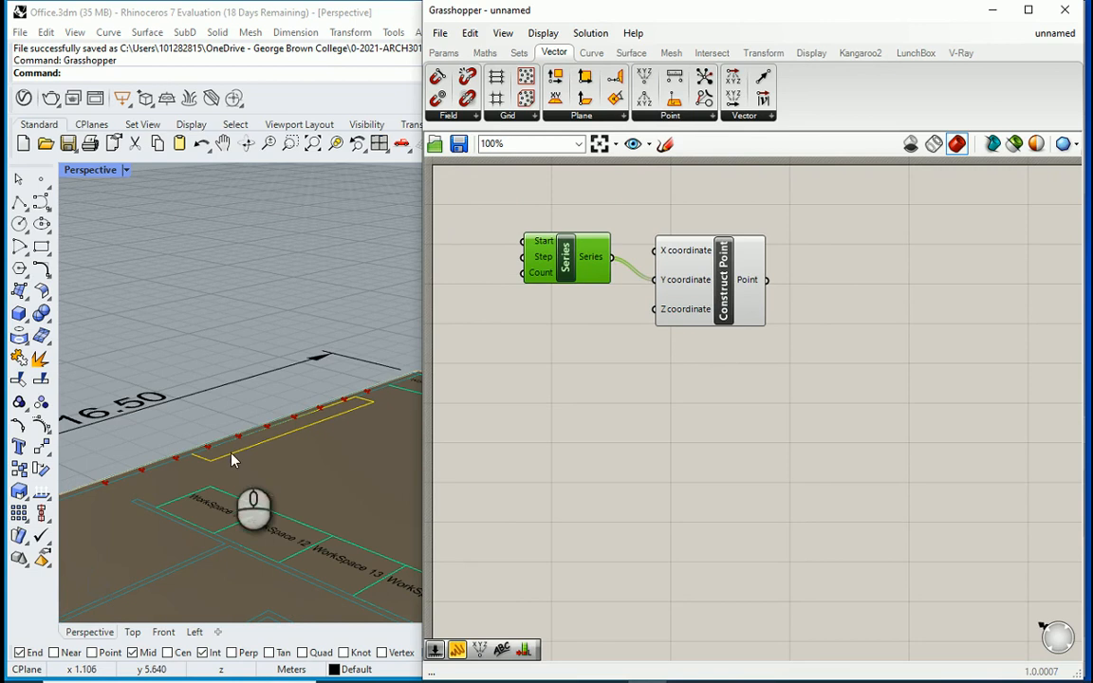
Duplicate the Series component below the original and connect the copy to the Z coordinate input of Construct Point.
{"action": "scroll", "coordinate": [627, 326], "scroll_direction": "up", "scroll_amount": 1}
{"action": "left_click_drag", "start_coordinate": [715, 385], "coordinate": [593, 254]}
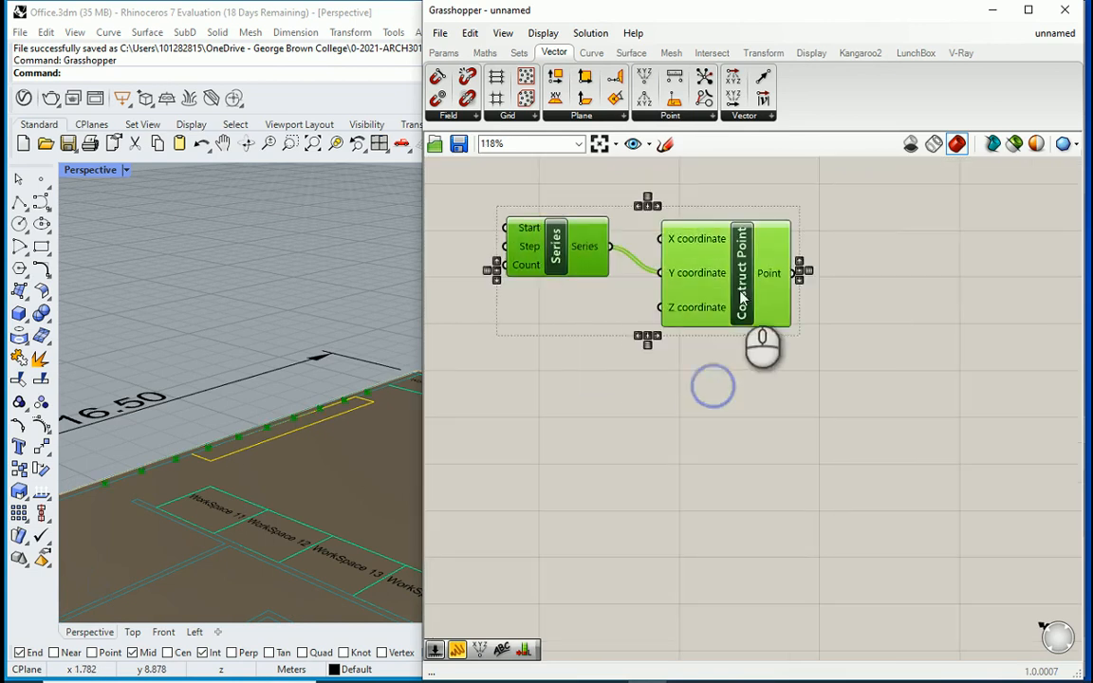
{"action": "left_click_drag", "start_coordinate": [735, 291], "coordinate": [830, 285]}
{"action": "left_click", "coordinate": [801, 402]}
{"action": "left_click", "coordinate": [651, 245]}
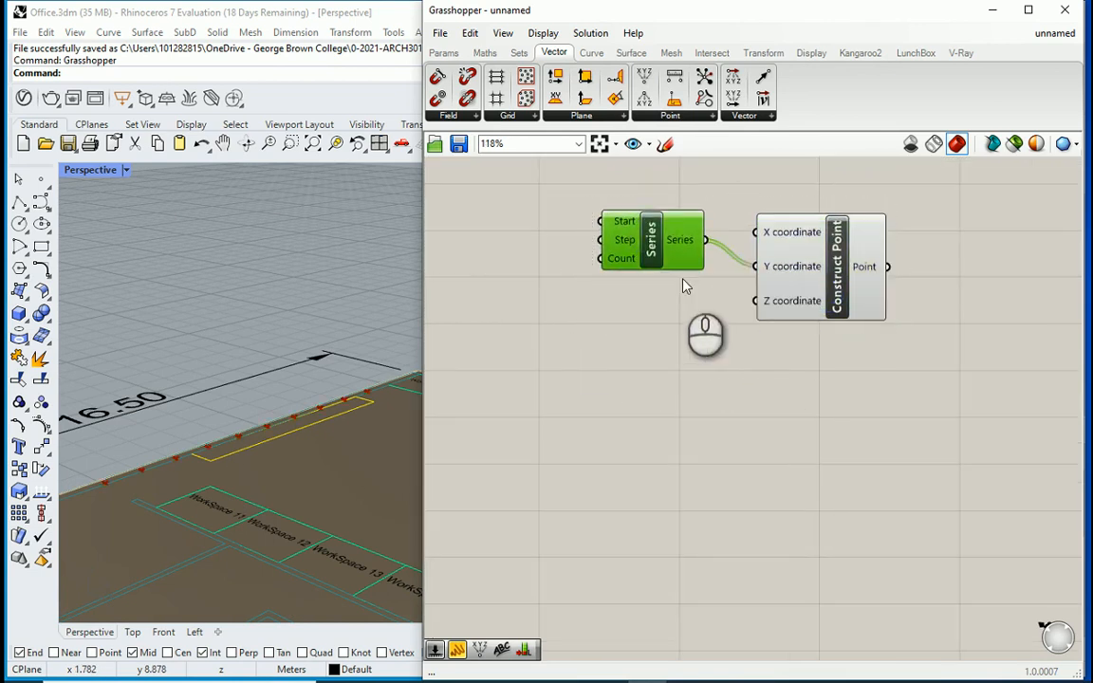
{"action": "key", "text": "ctrl+v"}
{"action": "left_click_drag", "start_coordinate": [683, 261], "coordinate": [758, 303]}
Graft the Z coordinate input of Construct Point to form a full grid of points.
{"action": "right_click", "coordinate": [785, 304]}
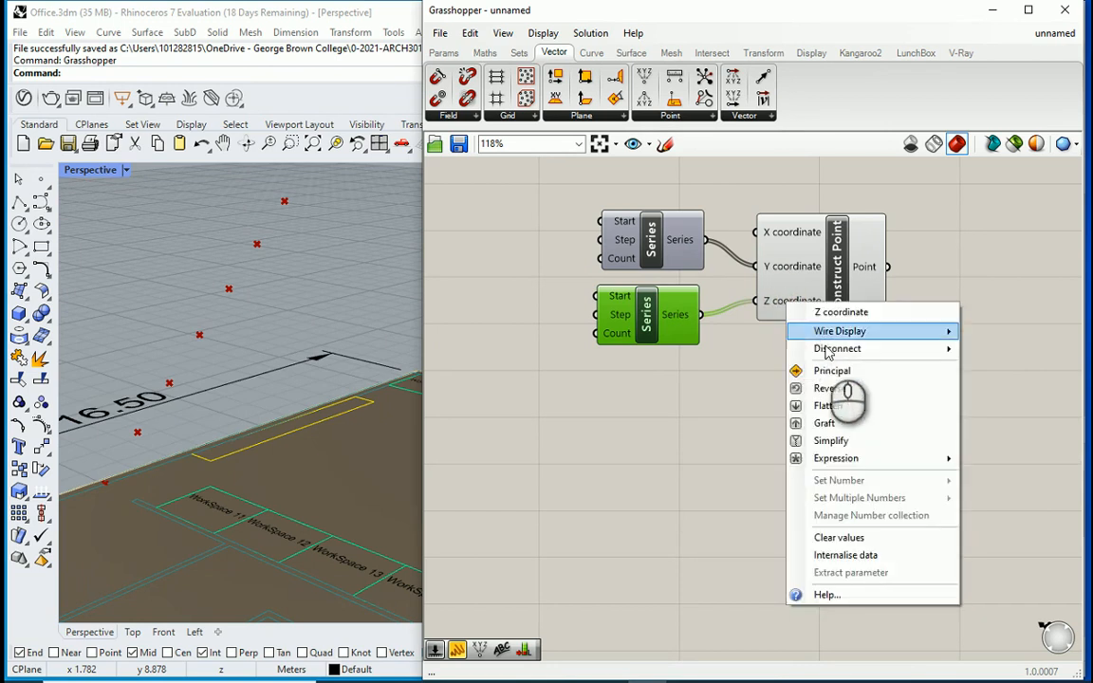
{"action": "left_click", "coordinate": [835, 419]}
{"action": "right_click_drag", "start_coordinate": [284, 418], "coordinate": [318, 317]}
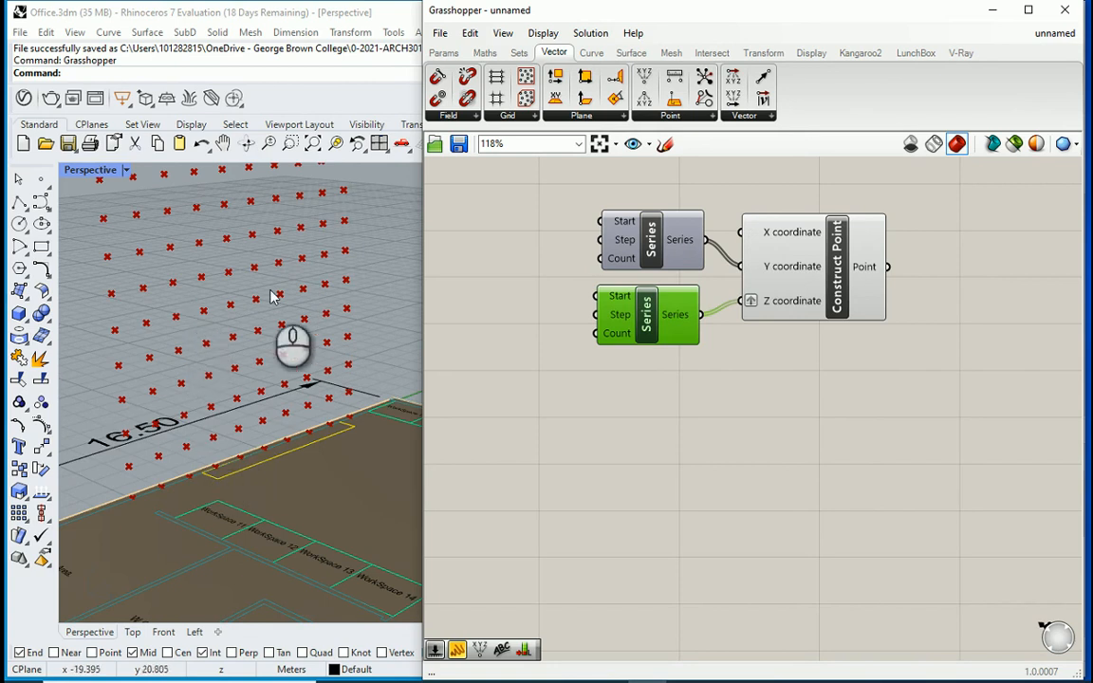
{"action": "scroll", "coordinate": [243, 455], "scroll_direction": "up", "scroll_amount": 2}
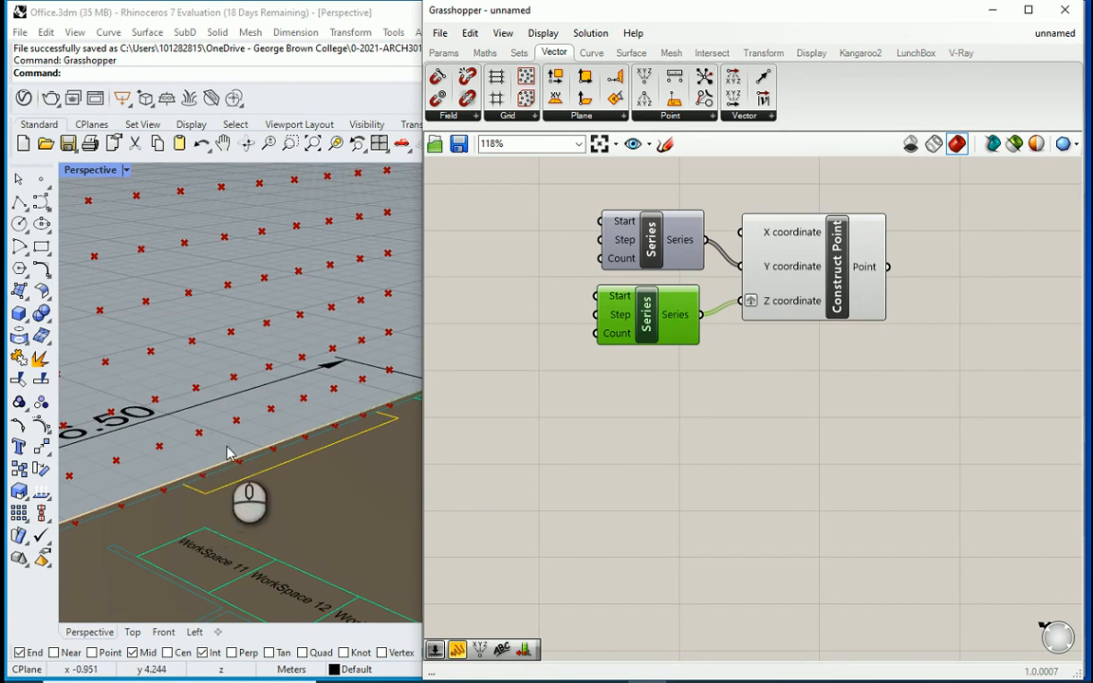
{"action": "right_click_drag", "start_coordinate": [228, 454], "coordinate": [201, 339]}
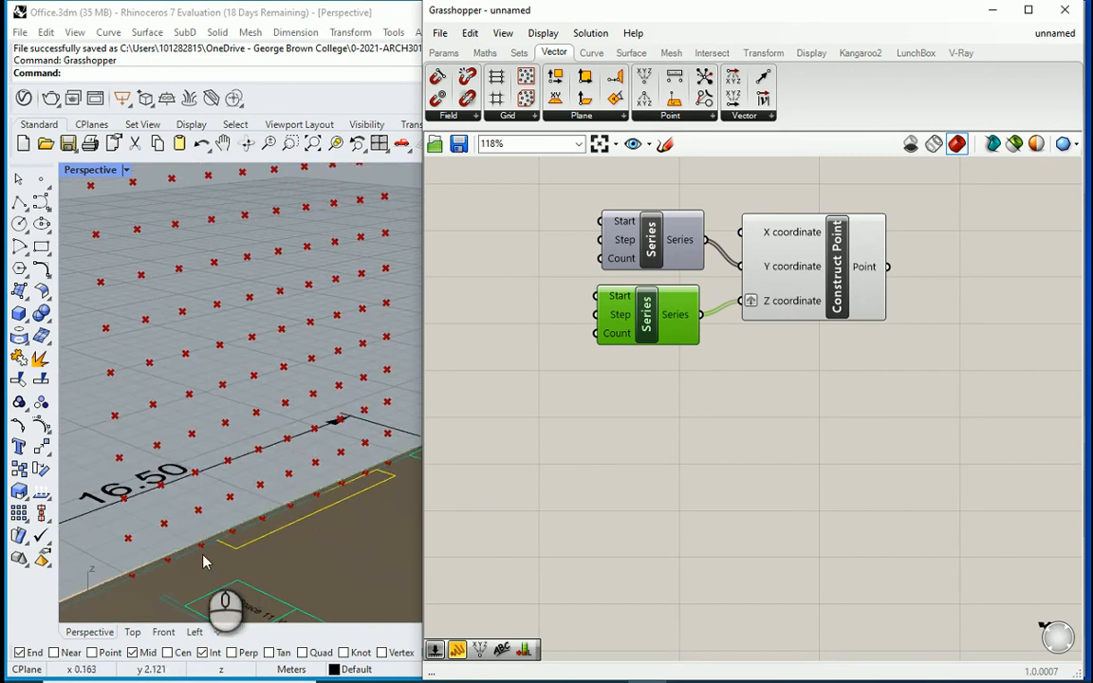
{"action": "mouse_move", "coordinate": [630, 237]}
{"action": "scroll", "coordinate": [133, 496], "scroll_direction": "up", "scroll_amount": 4}
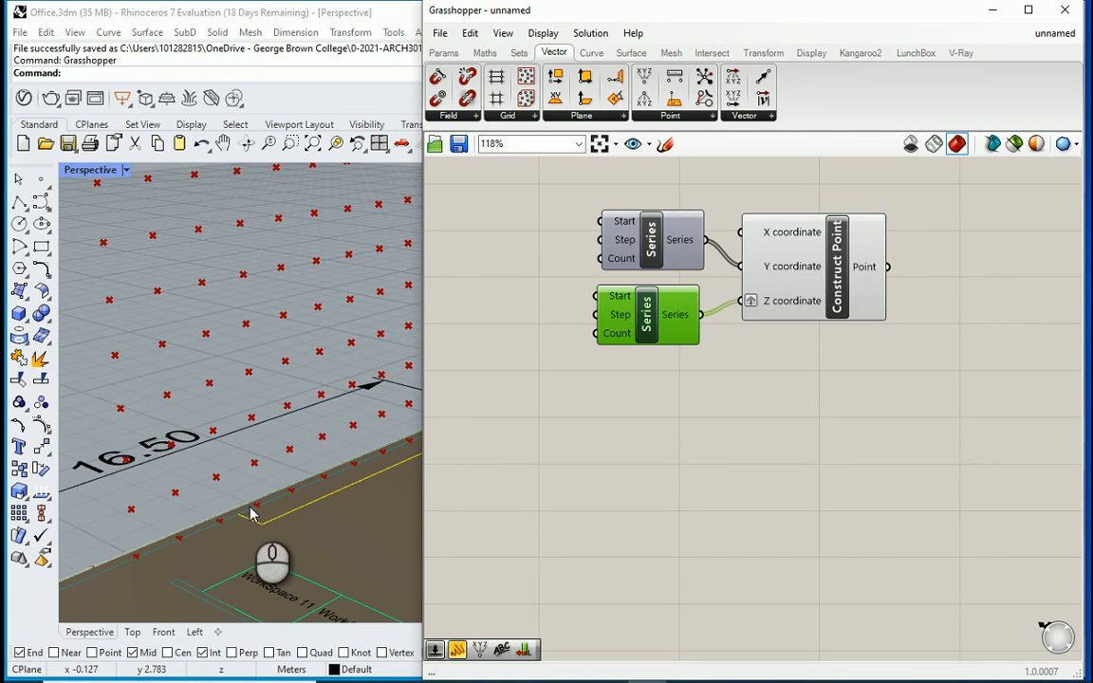
Add a 2.5 number slider and connect it to the Start input of the Series that drives the Y coordinate.
{"action": "double_click", "coordinate": [480, 203]}
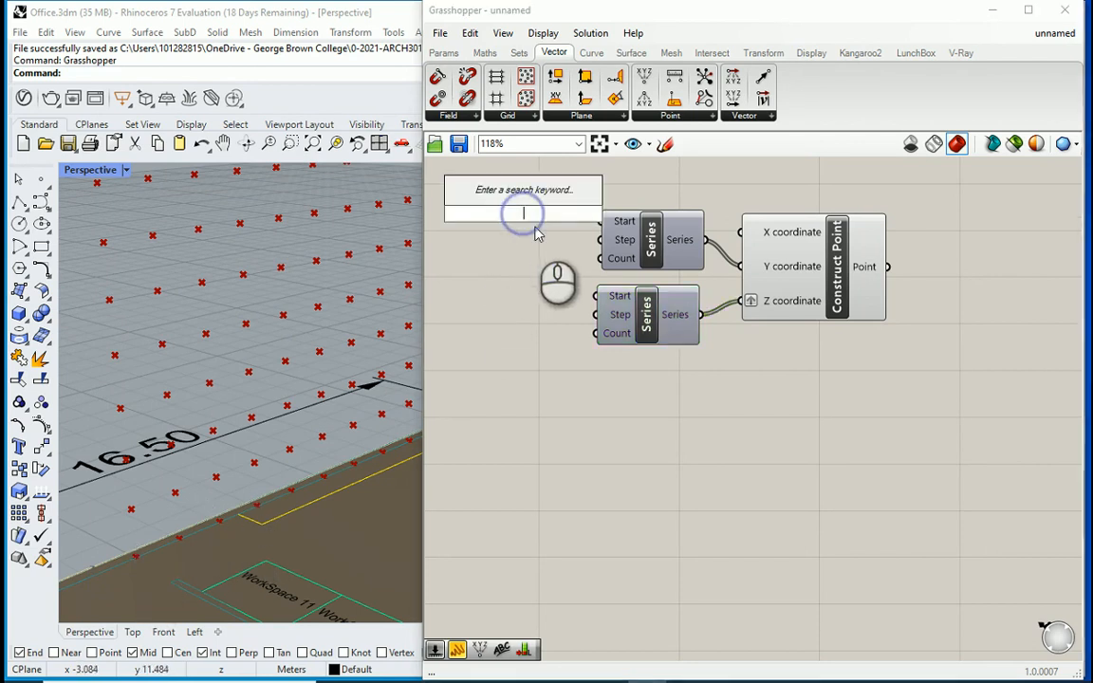
{"action": "type", "text": "2.5"}
{"action": "key", "text": "Return"}
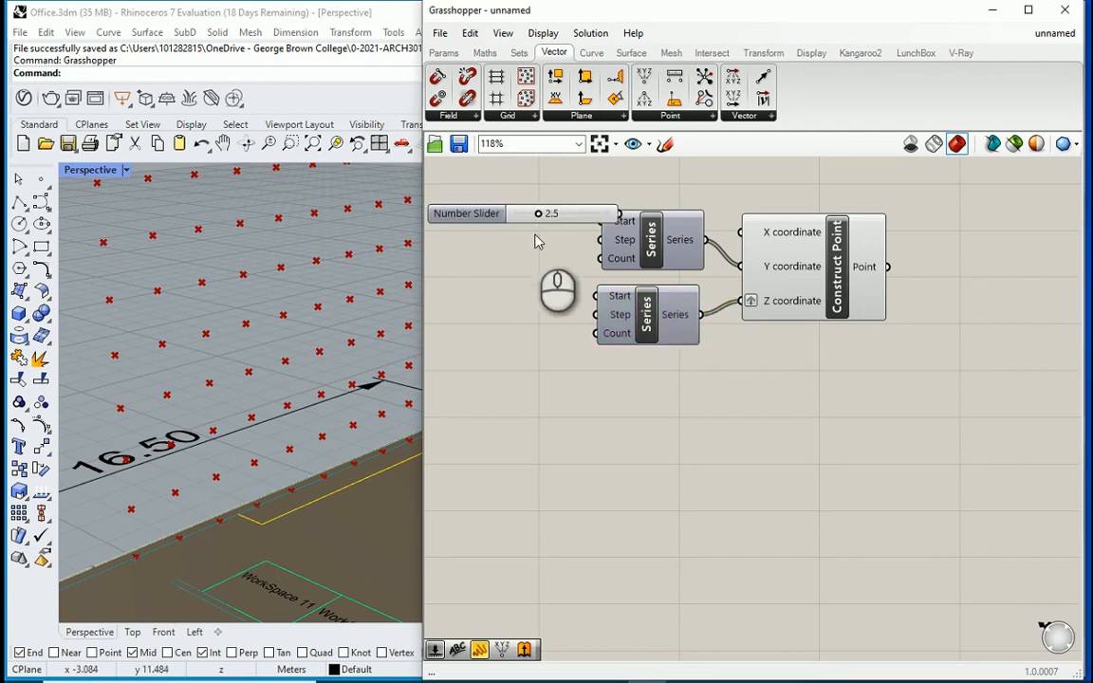
{"action": "left_click_drag", "start_coordinate": [793, 422], "coordinate": [661, 218]}
{"action": "left_click_drag", "start_coordinate": [789, 251], "coordinate": [862, 261]}
{"action": "left_click", "coordinate": [870, 427]}
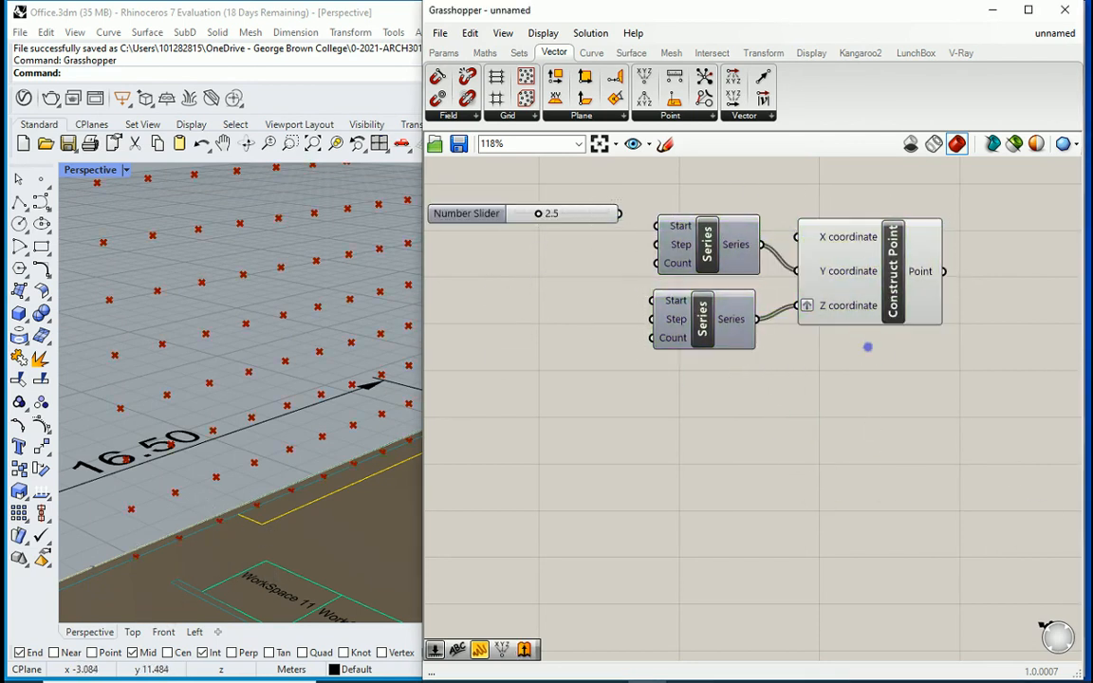
{"action": "left_click_drag", "start_coordinate": [621, 214], "coordinate": [656, 226]}
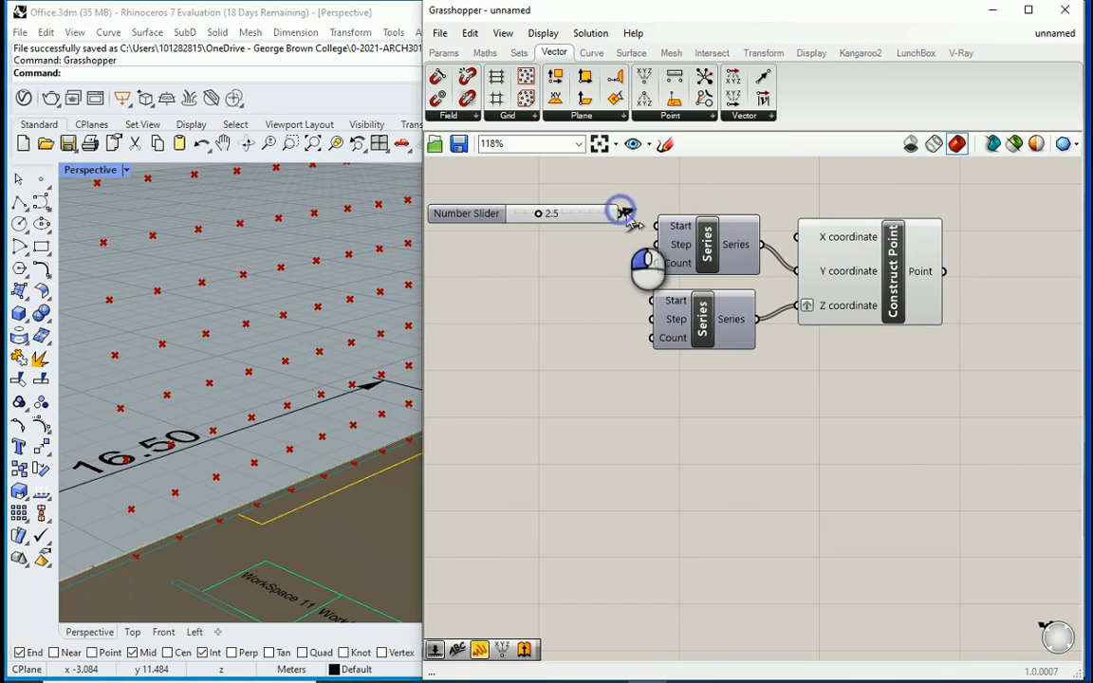
{"action": "scroll", "coordinate": [144, 522], "scroll_direction": "down", "scroll_amount": 6}
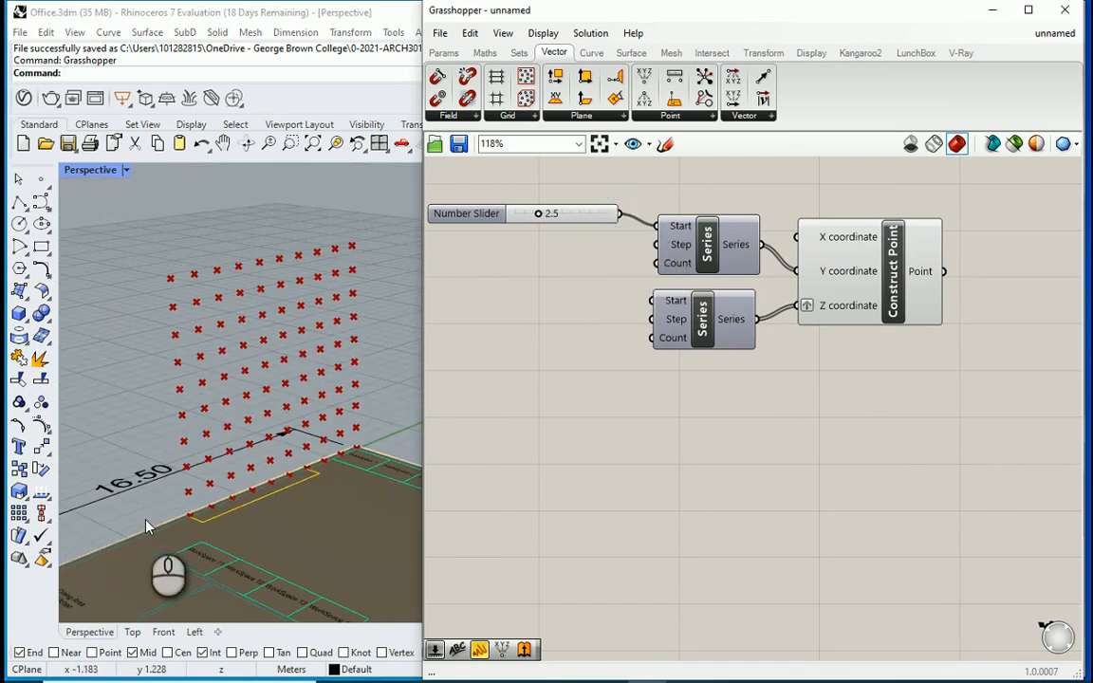
Add a number slider of 7 and connect it to the Count input of the Y-coordinate Series.
{"action": "scroll", "coordinate": [326, 472], "scroll_direction": "up", "scroll_amount": 6}
{"action": "scroll", "coordinate": [300, 456], "scroll_direction": "up", "scroll_amount": 2}
{"action": "scroll", "coordinate": [301, 456], "scroll_direction": "up", "scroll_amount": 3}
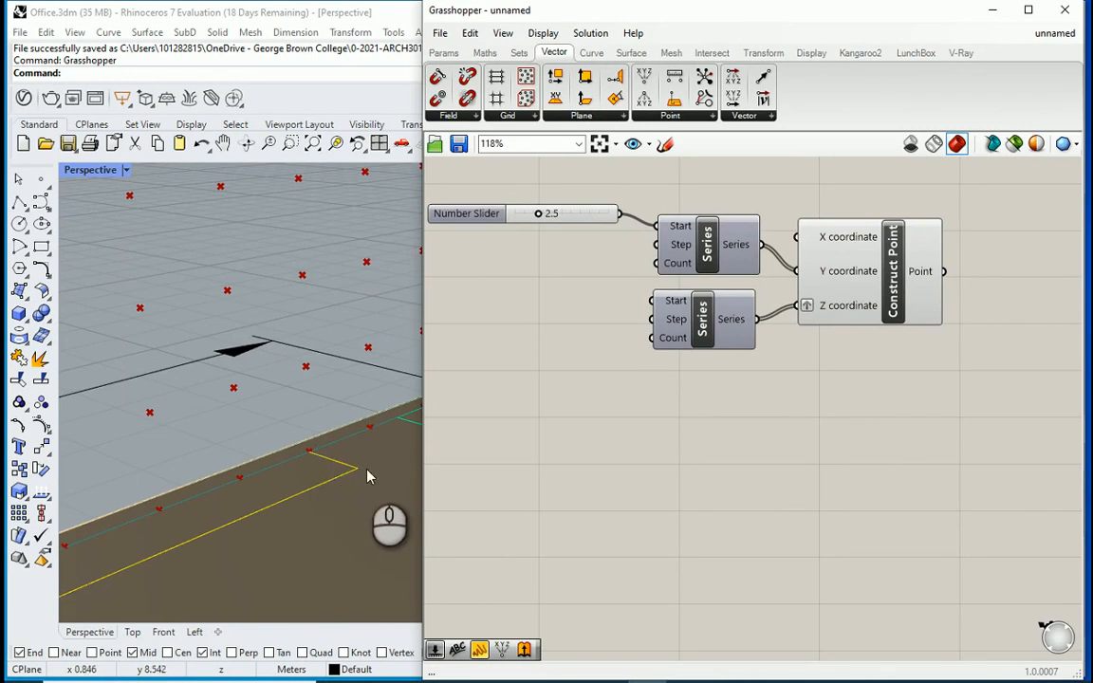
{"action": "scroll", "coordinate": [317, 458], "scroll_direction": "down", "scroll_amount": 5}
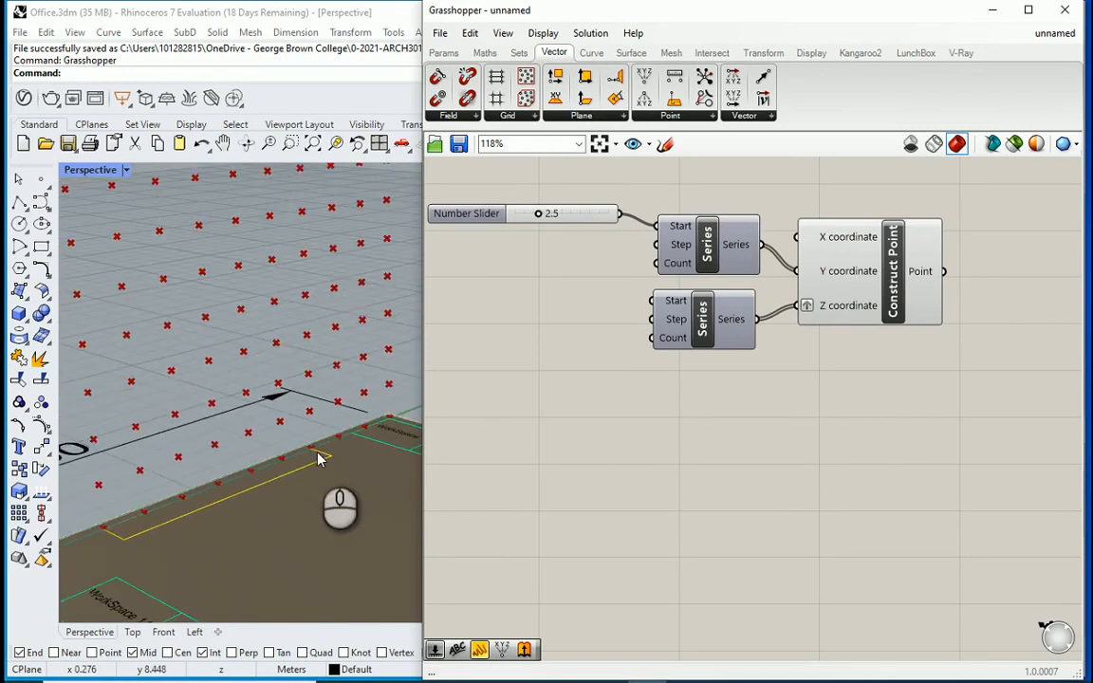
{"action": "scroll", "coordinate": [317, 457], "scroll_direction": "down", "scroll_amount": 2}
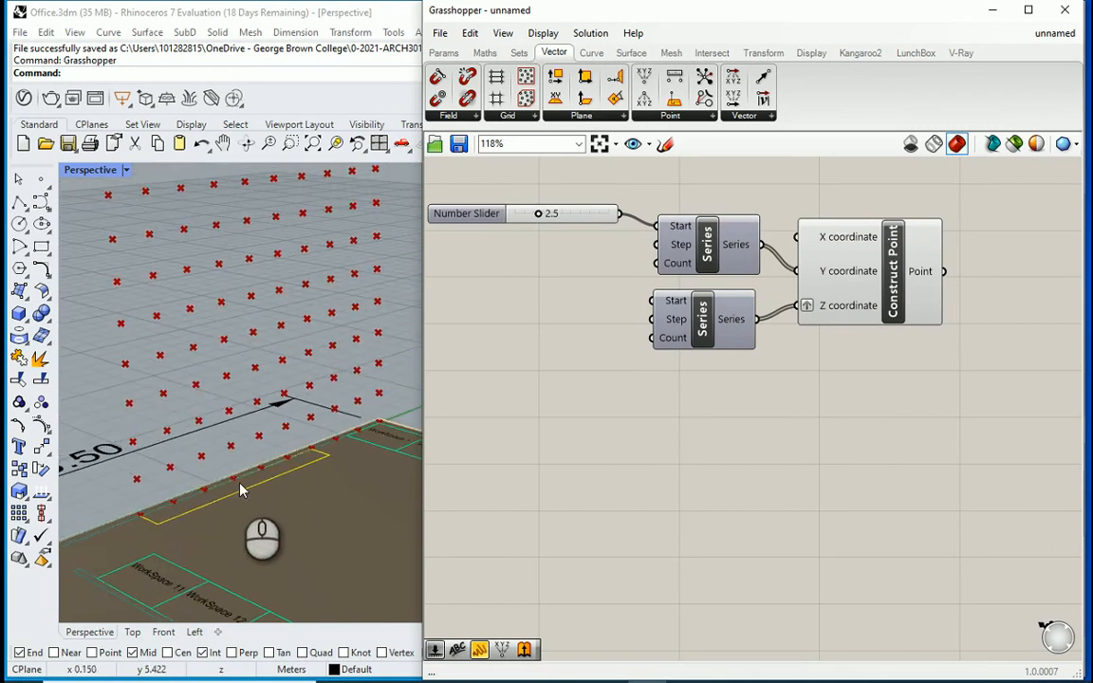
{"action": "scroll", "coordinate": [294, 444], "scroll_direction": "up", "scroll_amount": 1}
{"action": "double_click", "coordinate": [559, 252]}
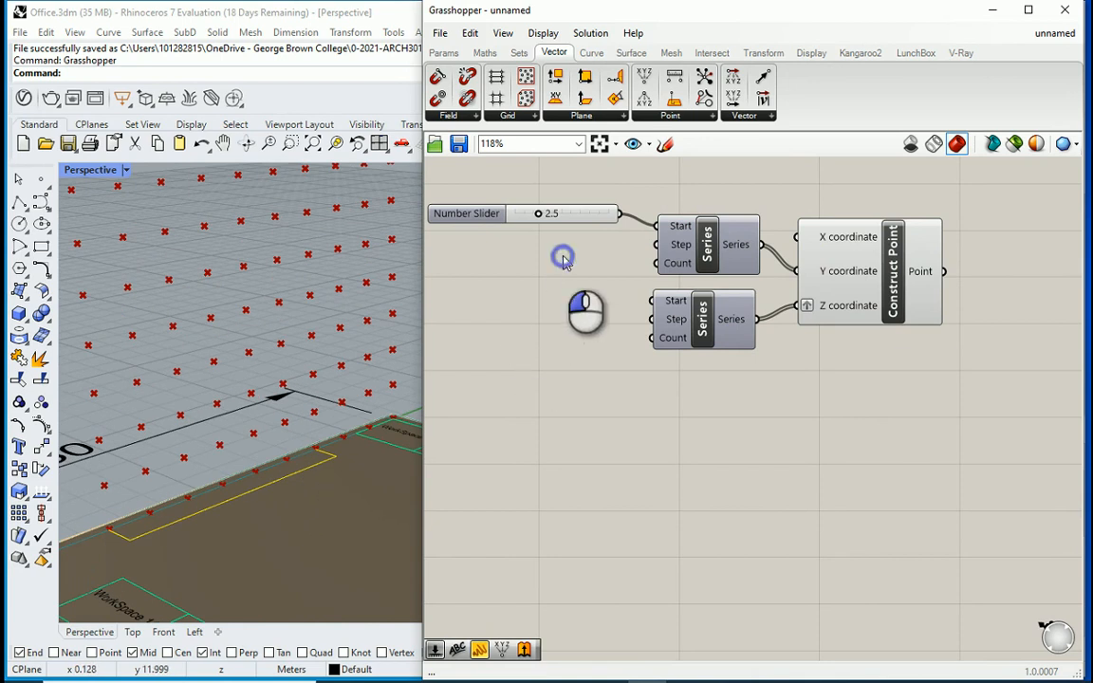
{"action": "type", "text": "7"}
{"action": "key", "text": "Return"}
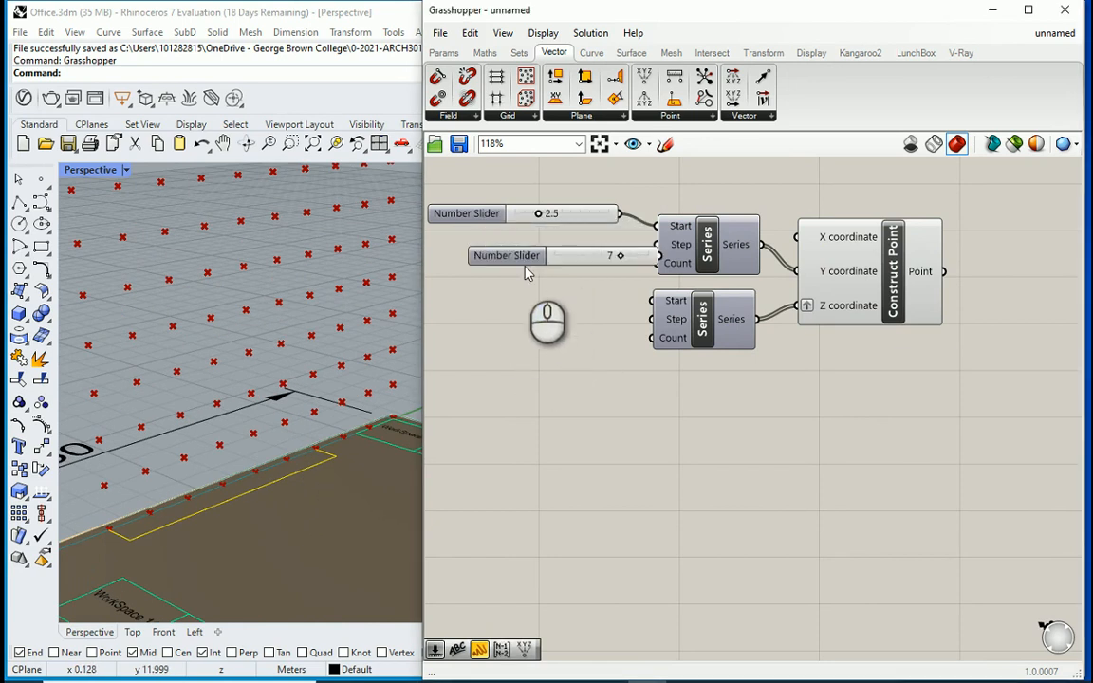
{"action": "left_click_drag", "start_coordinate": [519, 266], "coordinate": [477, 268]}
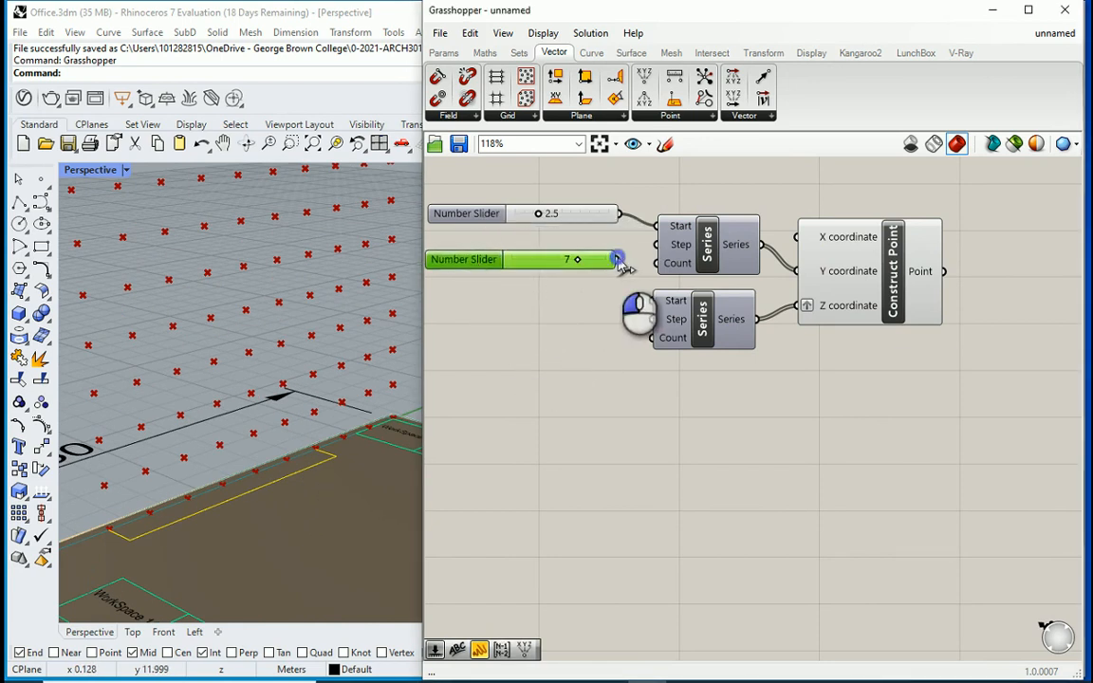
{"action": "left_click_drag", "start_coordinate": [619, 260], "coordinate": [654, 263]}
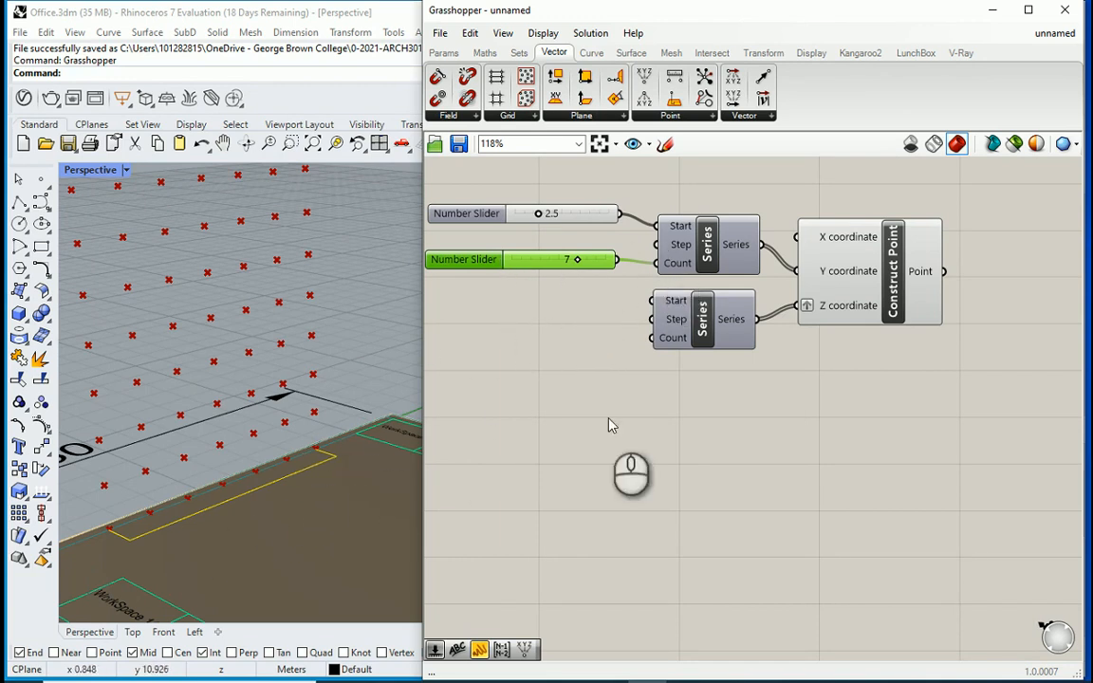
Add a number slider of 5 and connect it to the Count input of the Z-coordinate Series.
{"action": "right_click_drag", "start_coordinate": [228, 453], "coordinate": [127, 542]}
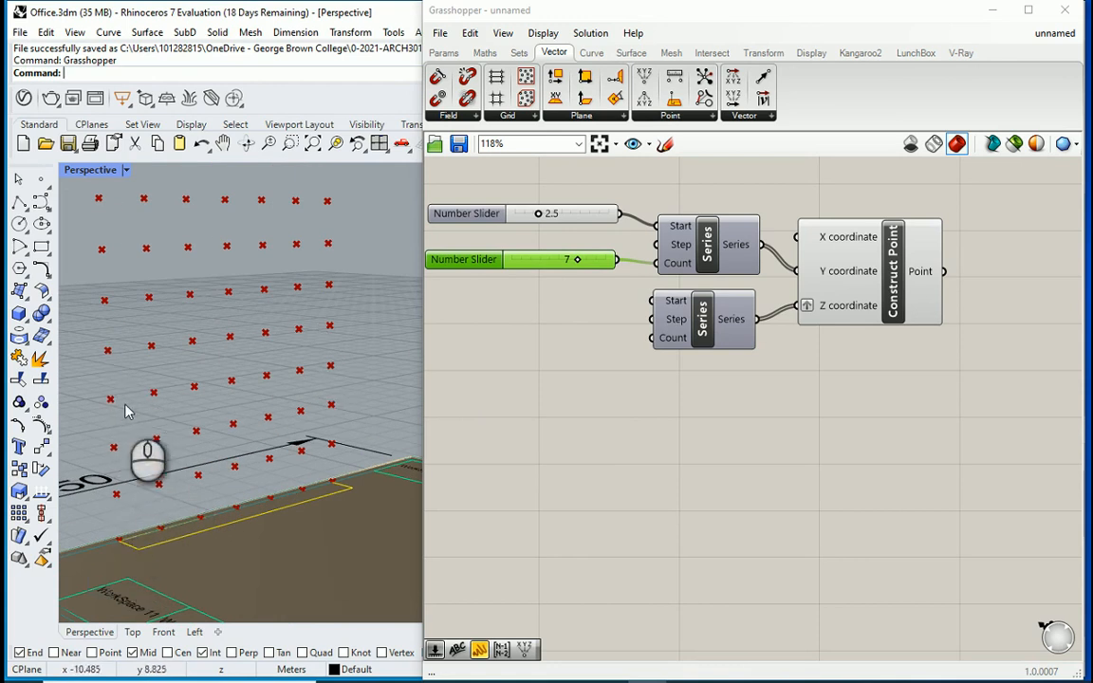
{"action": "double_click", "coordinate": [543, 342]}
{"action": "type", "text": "5"}
{"action": "key", "text": "Return"}
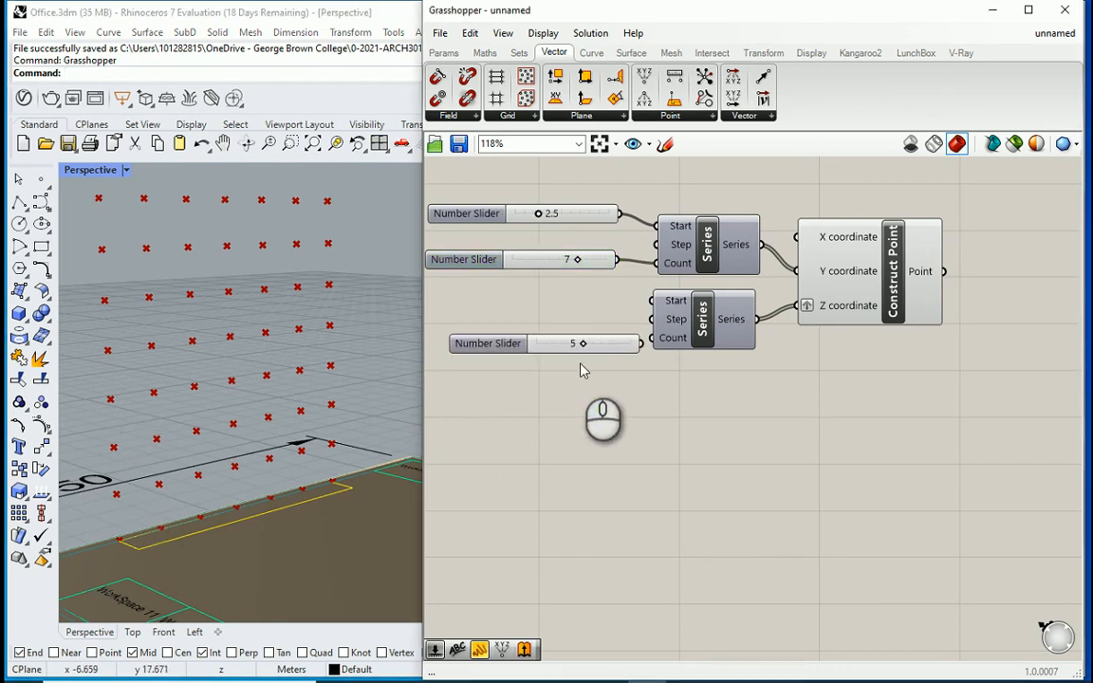
{"action": "left_click", "coordinate": [479, 349]}
{"action": "left_click_drag", "start_coordinate": [479, 351], "coordinate": [462, 350]}
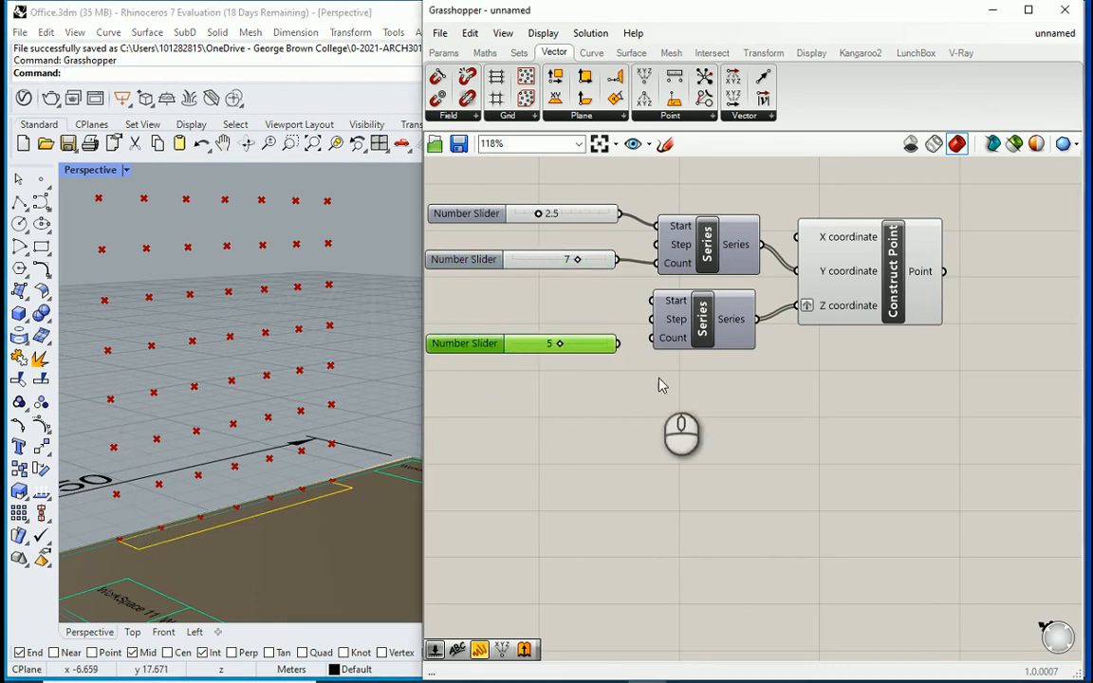
{"action": "left_click_drag", "start_coordinate": [619, 344], "coordinate": [652, 337]}
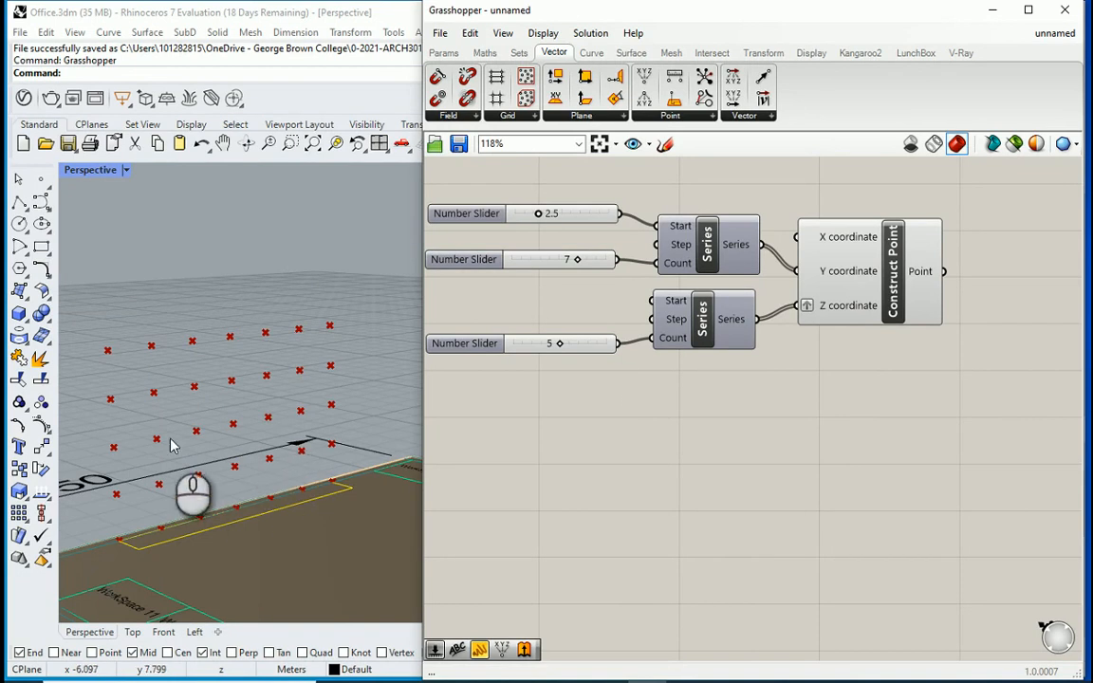
Tidy the definition by moving the Series and Construct Point components and the two upper sliders closer together.
{"action": "left_click_drag", "start_coordinate": [971, 407], "coordinate": [626, 172]}
{"action": "left_click_drag", "start_coordinate": [868, 303], "coordinate": [851, 313]}
{"action": "left_click", "coordinate": [846, 364]}
{"action": "left_click_drag", "start_coordinate": [515, 170], "coordinate": [475, 289]}
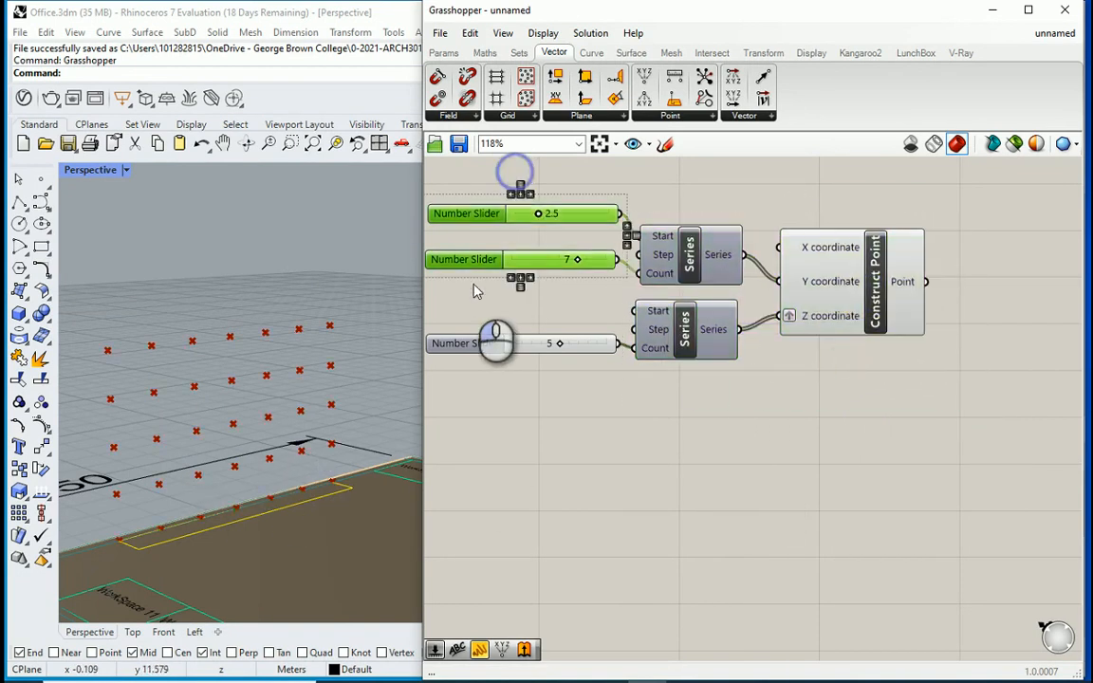
{"action": "left_click_drag", "start_coordinate": [504, 212], "coordinate": [526, 235]}
{"action": "left_click", "coordinate": [595, 327]}
{"action": "scroll", "coordinate": [591, 337], "scroll_direction": "down", "scroll_amount": 2}
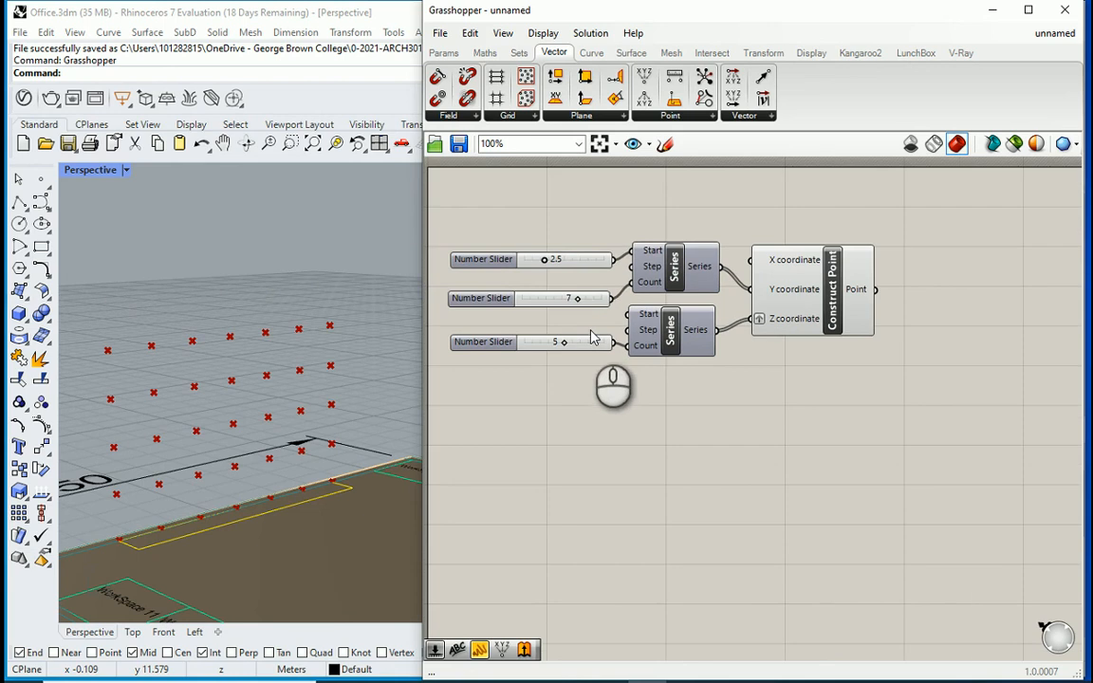
Add a Scribble note above the sliders with the text "Grid".
{"action": "double_click", "coordinate": [527, 219]}
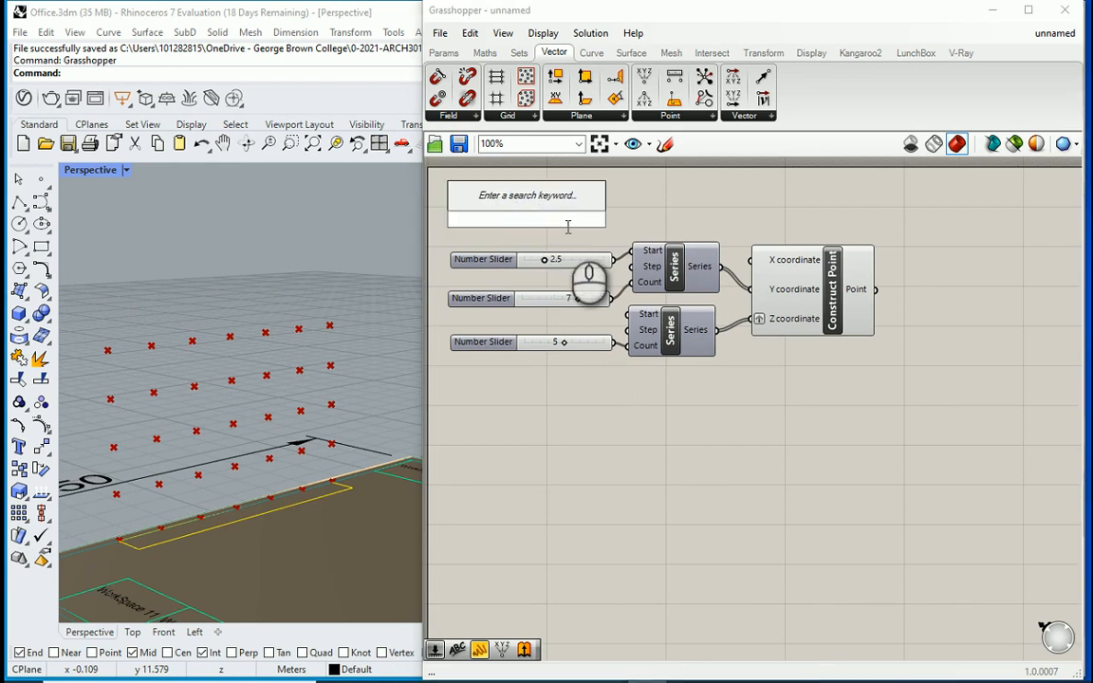
{"action": "type", "text": "scri"}
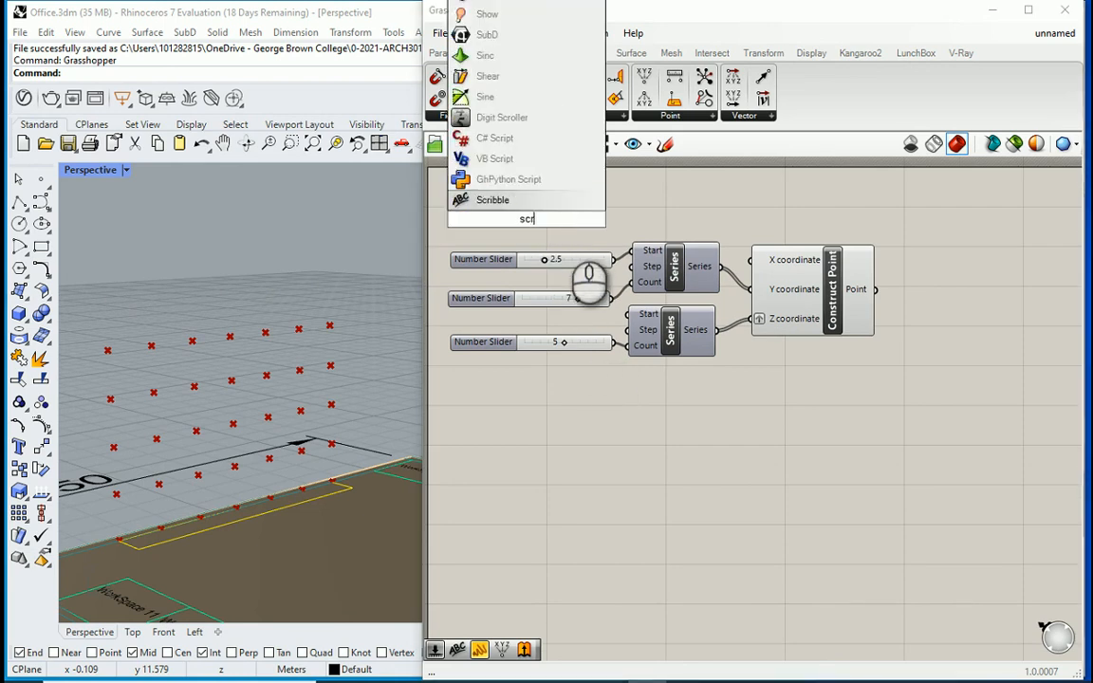
{"action": "key", "text": "Return"}
{"action": "double_click", "coordinate": [527, 220]}
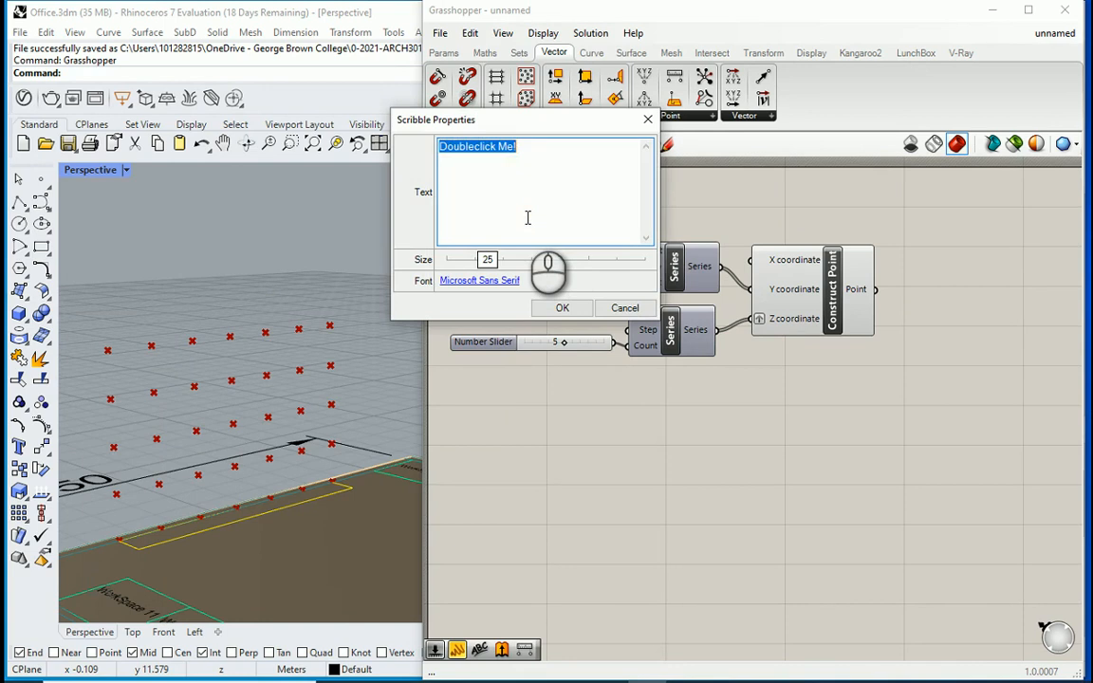
{"action": "left_click", "coordinate": [563, 308]}
Group the sliders, both Series components, Construct Point and the Grid label together.
{"action": "mouse_move", "coordinate": [785, 429]}
{"action": "left_mouse_down"}
{"action": "mouse_move", "coordinate": [538, 218]}
{"action": "mouse_move", "coordinate": [542, 234]}
{"action": "left_mouse_up"}
{"action": "right_click", "coordinate": [541, 234]}
{"action": "left_click", "coordinate": [611, 357]}
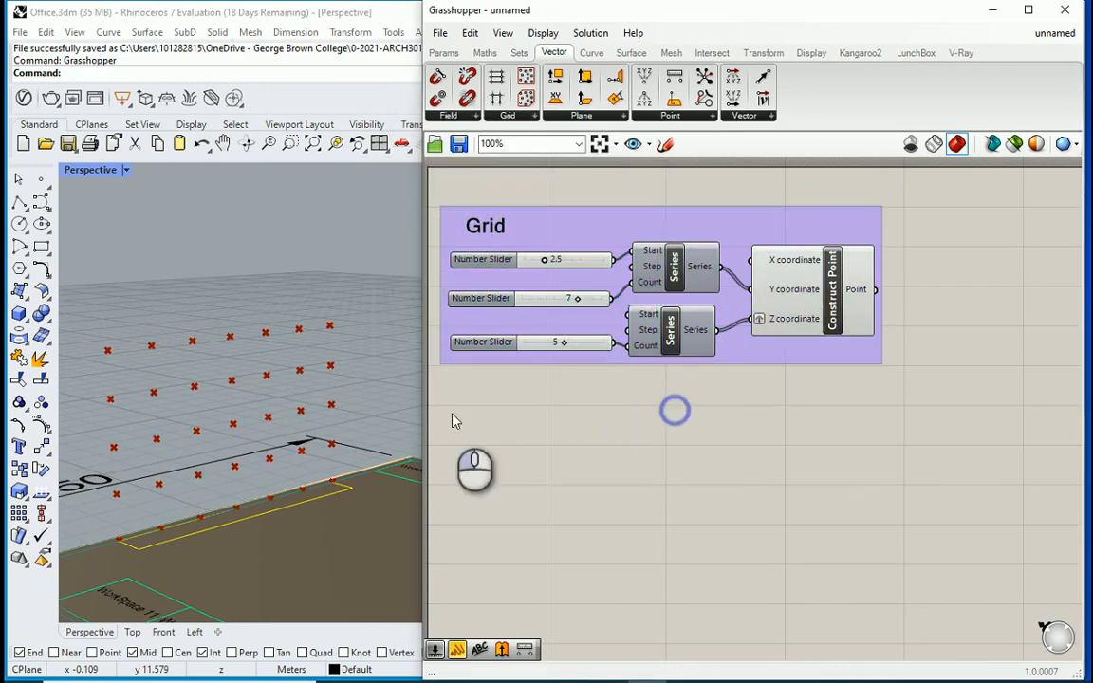
Minimize Grasshopper and switch Rhino from the maximized Perspective view to the four-viewport layout to inspect the point grid.
{"action": "left_click_drag", "start_coordinate": [424, 413], "coordinate": [392, 403]}
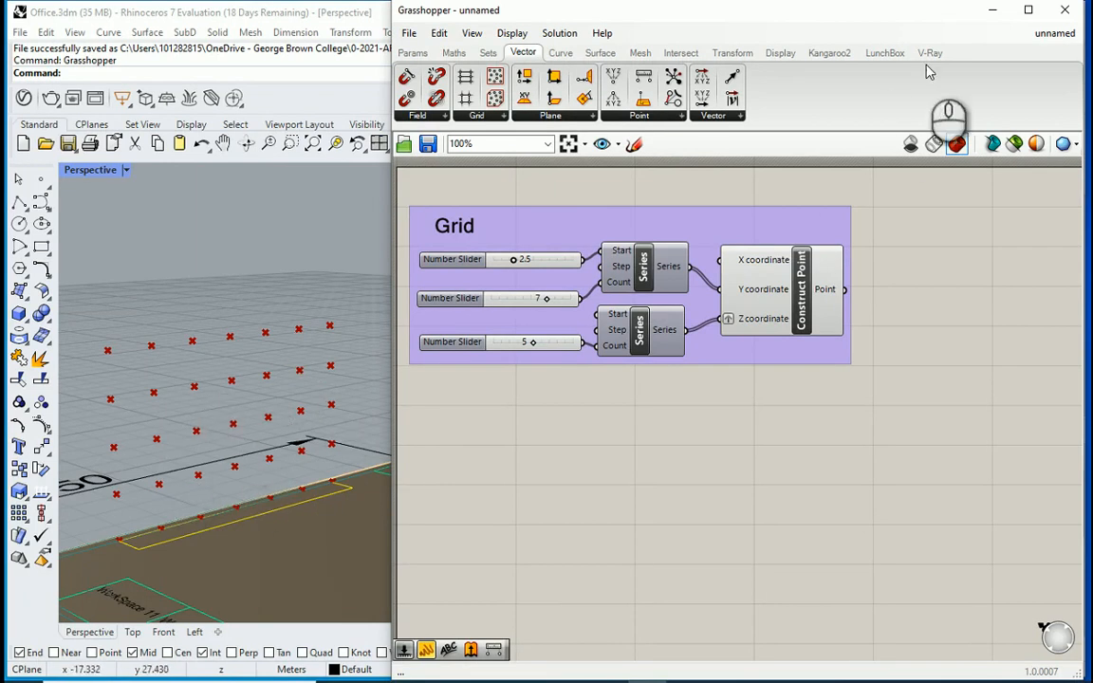
{"action": "left_click", "coordinate": [991, 12]}
{"action": "double_click", "coordinate": [90, 171]}
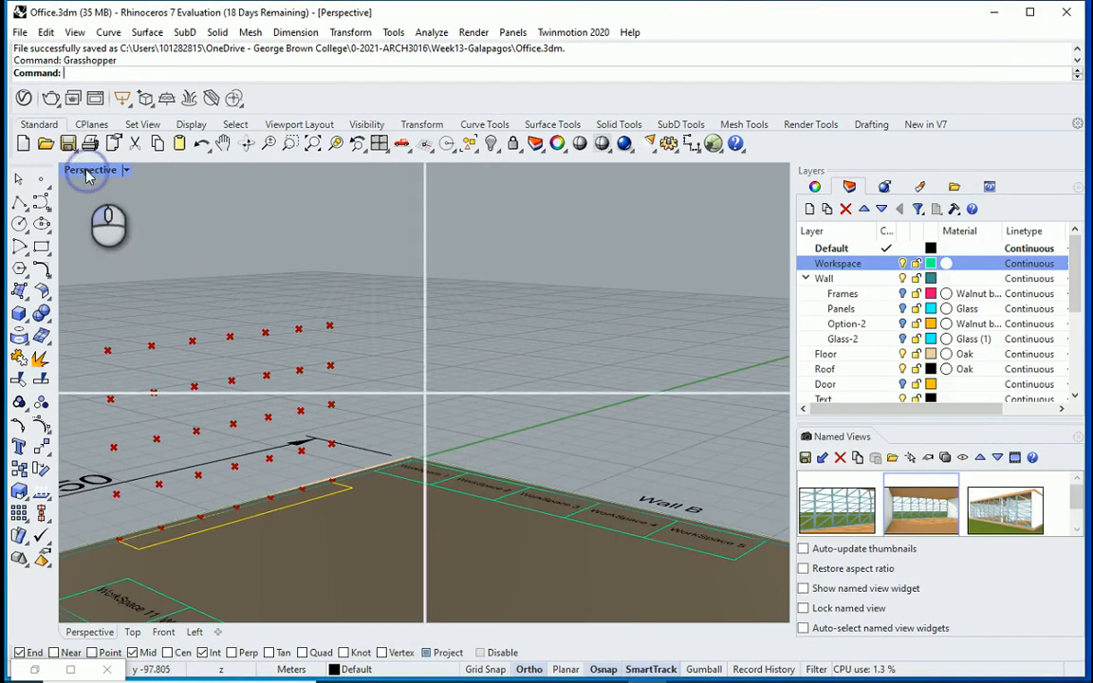
{"action": "scroll", "coordinate": [585, 329], "scroll_direction": "down", "scroll_amount": 3}
{"action": "scroll", "coordinate": [574, 516], "scroll_direction": "down", "scroll_amount": 5}
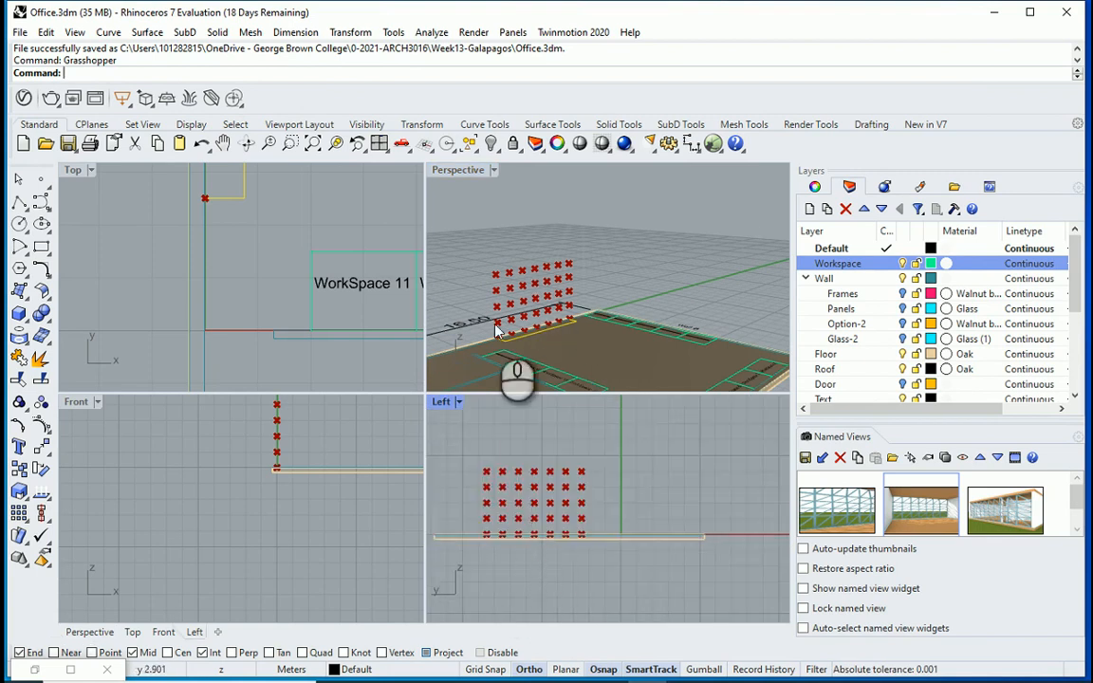
Draw an S-shaped interpolated curve through six points across the point grid in the Left view, turning Ortho off partway.
{"action": "scroll", "coordinate": [493, 543], "scroll_direction": "up", "scroll_amount": 2}
{"action": "scroll", "coordinate": [494, 544], "scroll_direction": "up", "scroll_amount": 2}
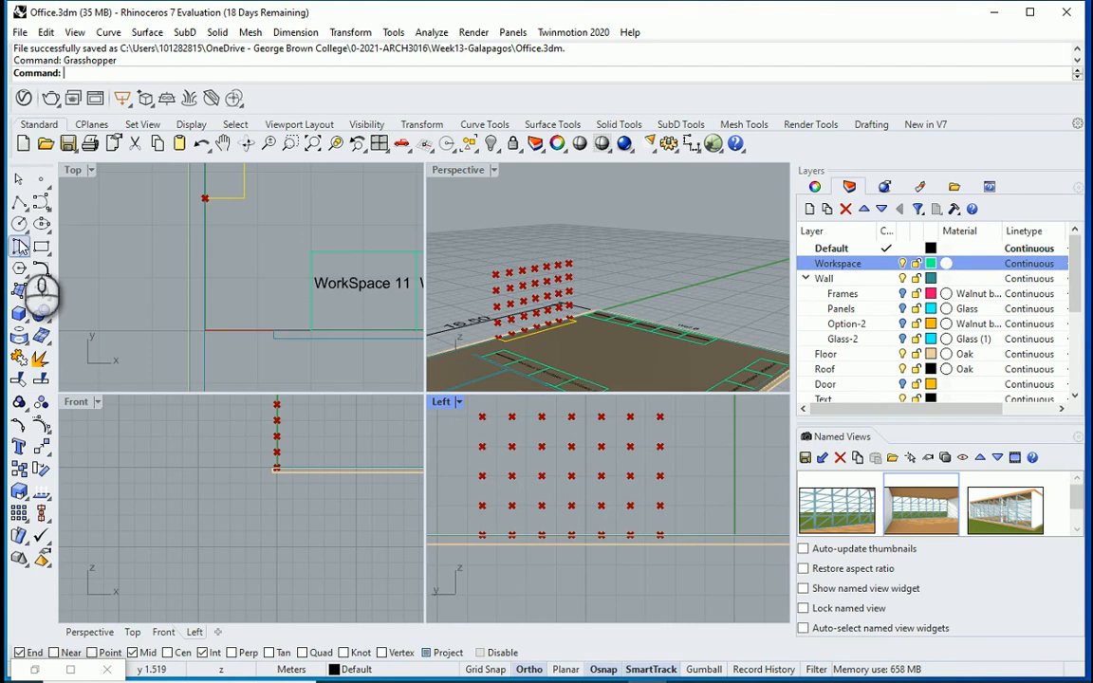
{"action": "left_click", "coordinate": [42, 205]}
{"action": "left_click", "coordinate": [83, 209]}
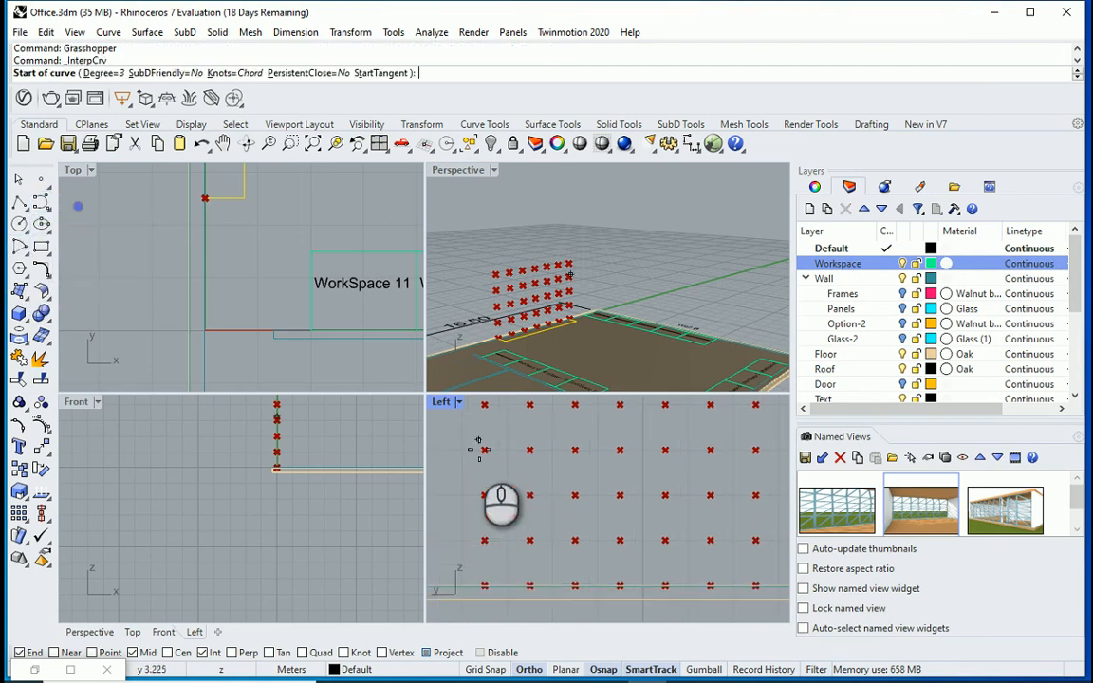
{"action": "left_click", "coordinate": [513, 528]}
{"action": "left_click", "coordinate": [507, 441]}
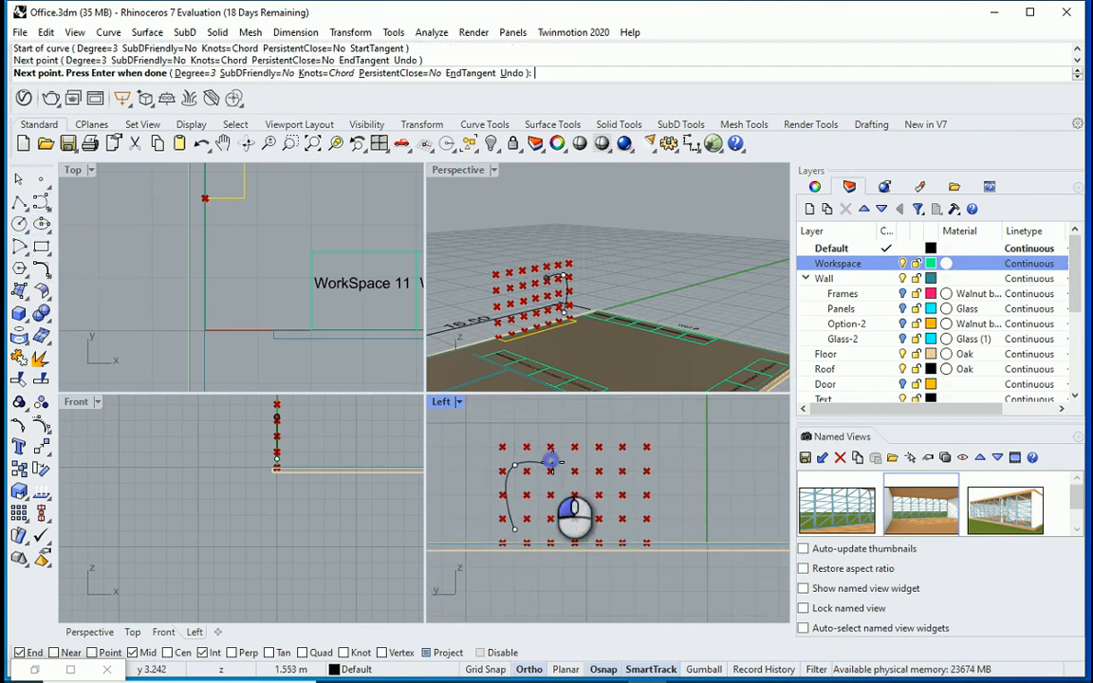
{"action": "left_click", "coordinate": [550, 462]}
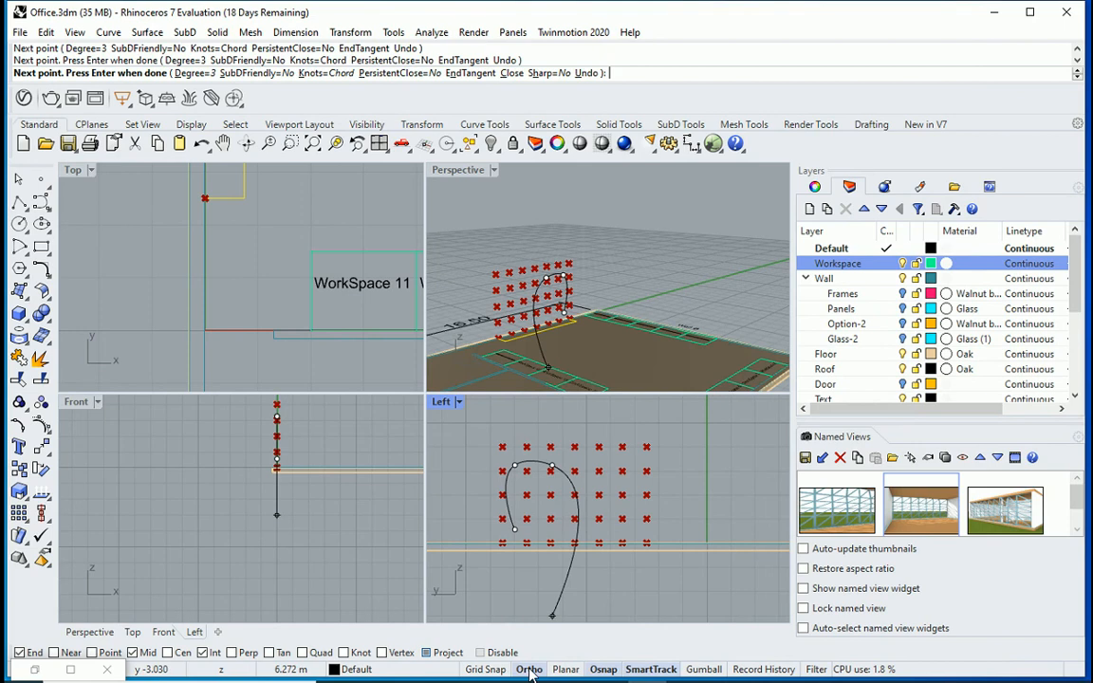
{"action": "scroll", "coordinate": [610, 520], "scroll_direction": "up", "scroll_amount": 2}
{"action": "left_click", "coordinate": [577, 527]}
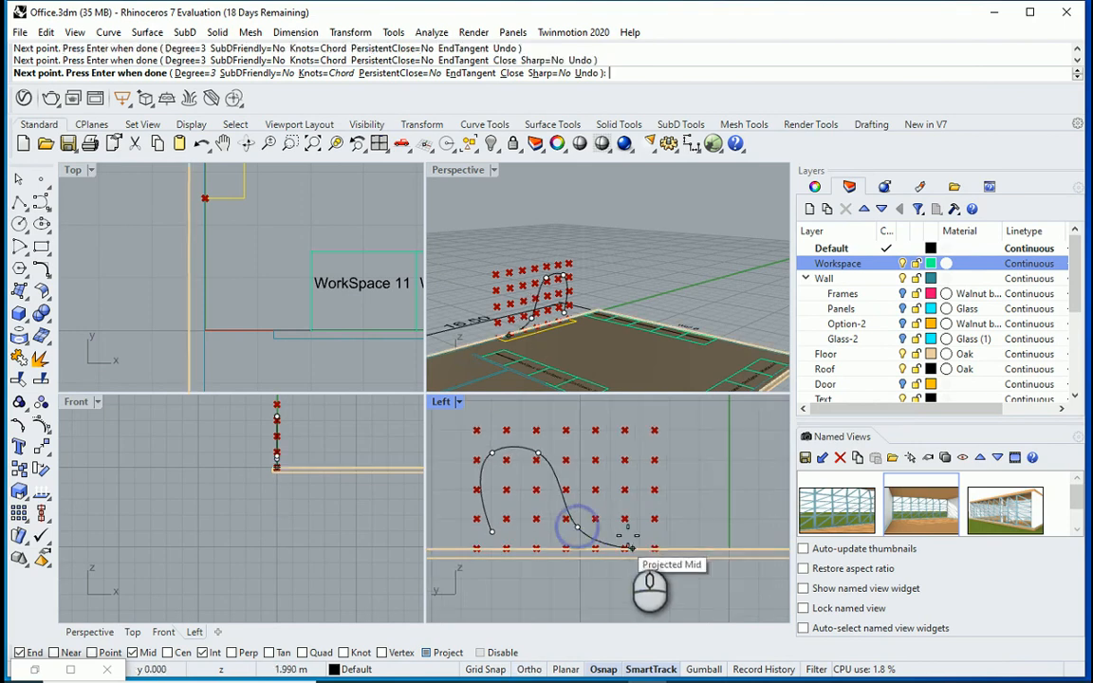
{"action": "left_click", "coordinate": [626, 525]}
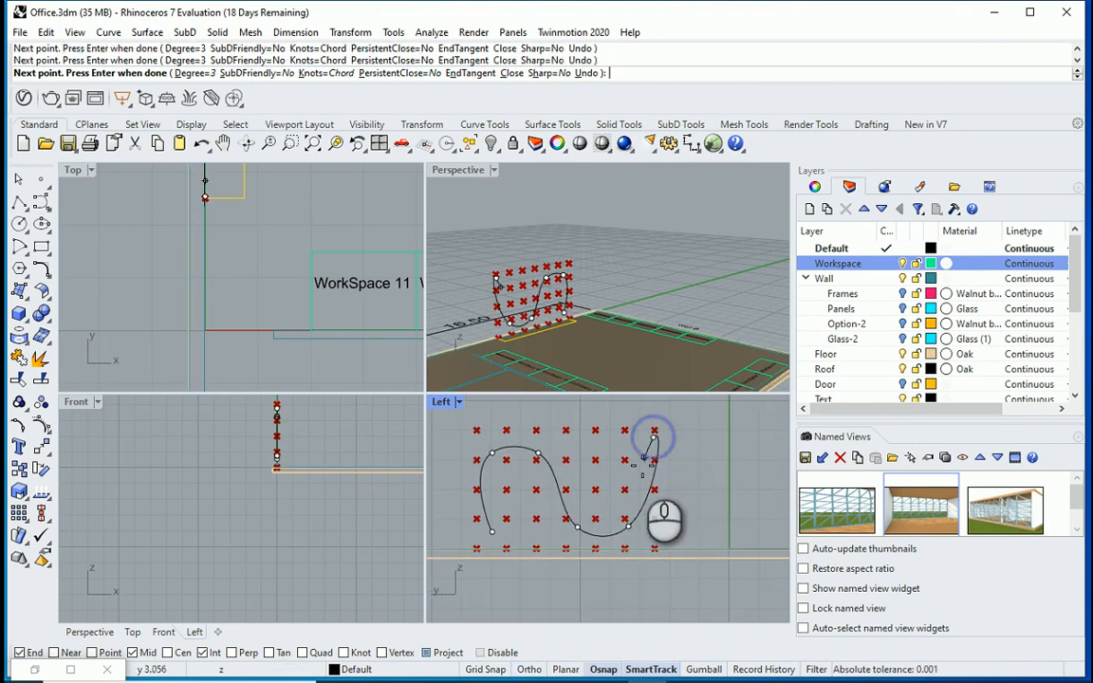
{"action": "left_click", "coordinate": [654, 432]}
{"action": "right_click", "coordinate": [663, 448]}
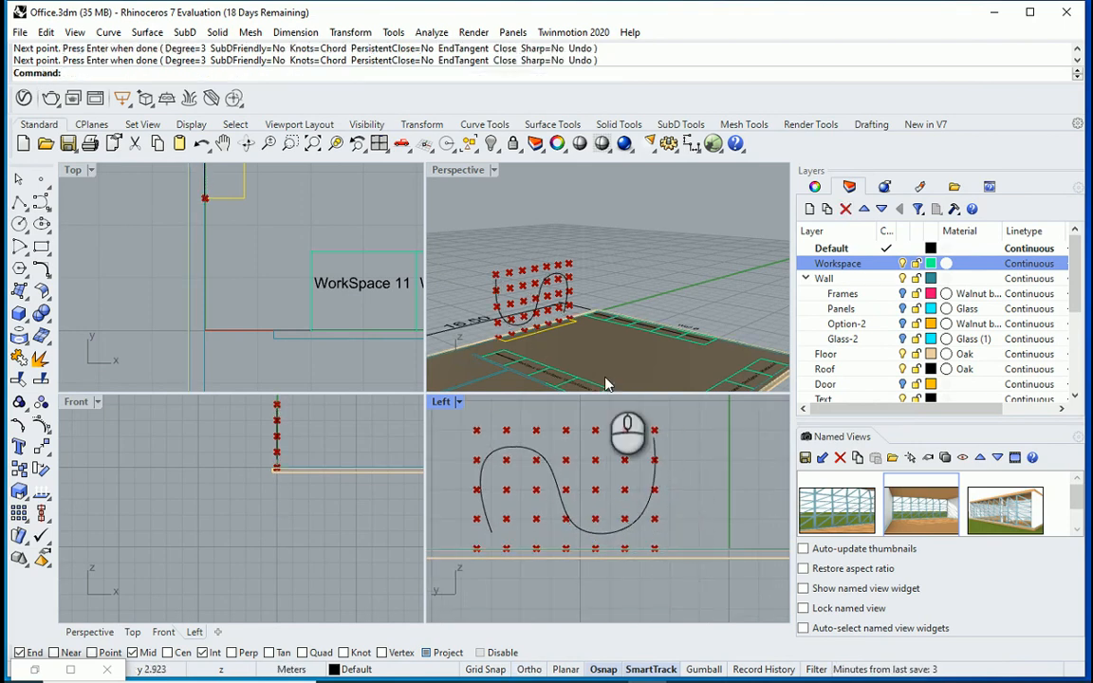
Maximize the Perspective view on the curve and point grid, and restore the Grasshopper window beside it.
{"action": "right_click_drag", "start_coordinate": [549, 312], "coordinate": [559, 317]}
{"action": "double_click", "coordinate": [454, 178]}
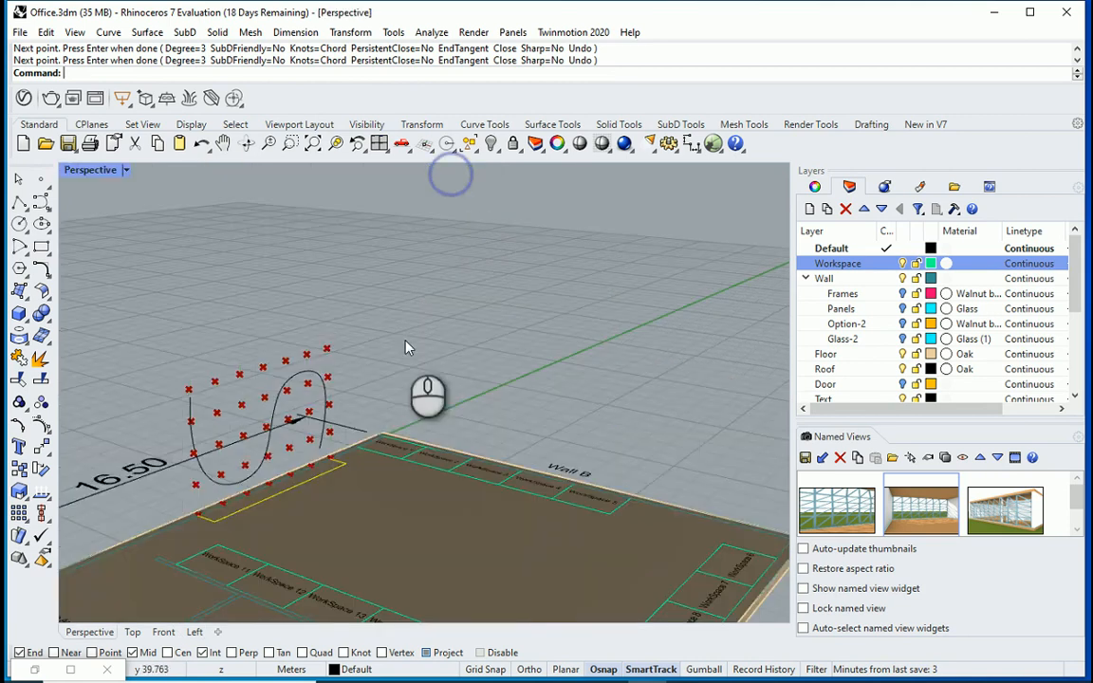
{"action": "right_click_drag", "start_coordinate": [410, 346], "coordinate": [226, 448]}
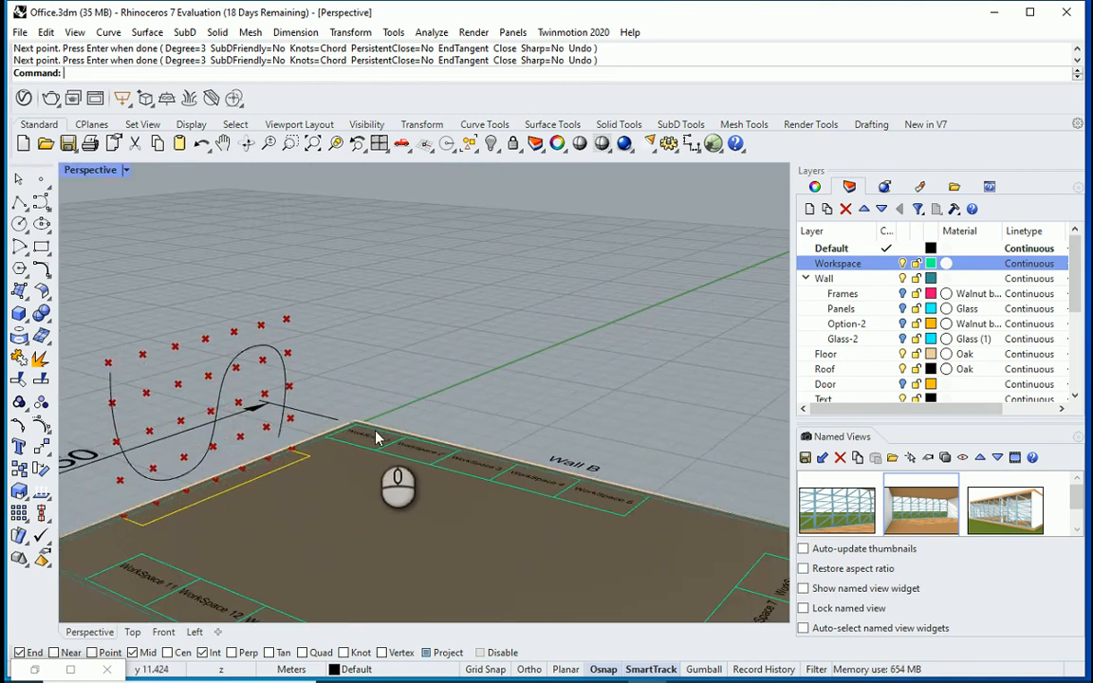
{"action": "left_click", "coordinate": [36, 669]}
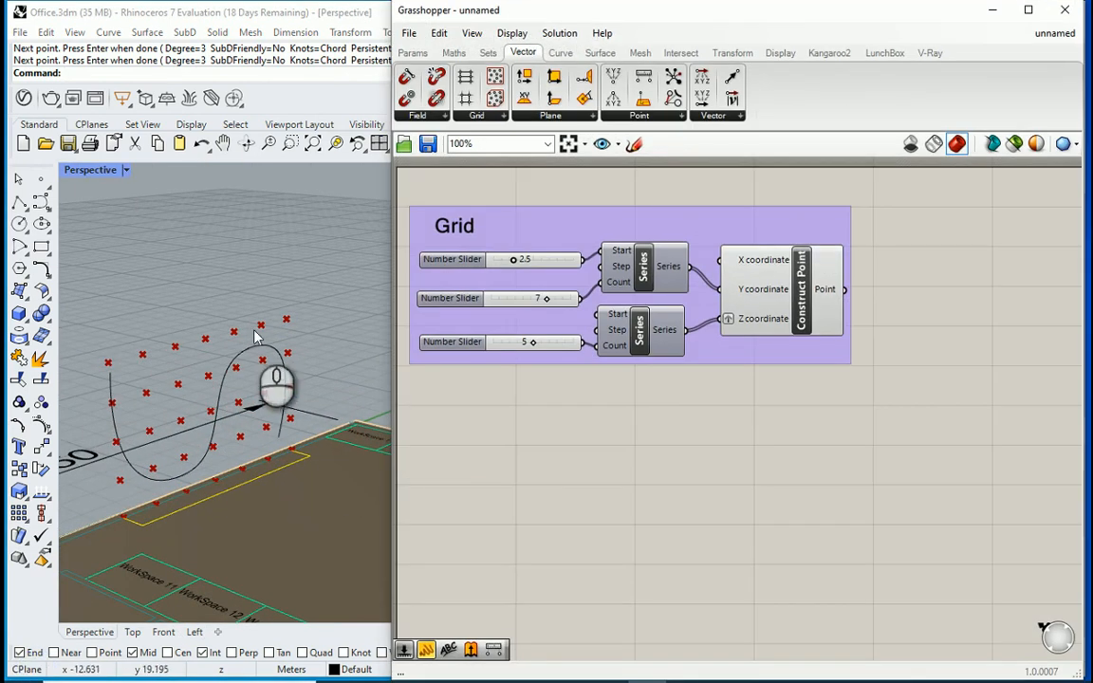
{"action": "left_click", "coordinate": [537, 379]}
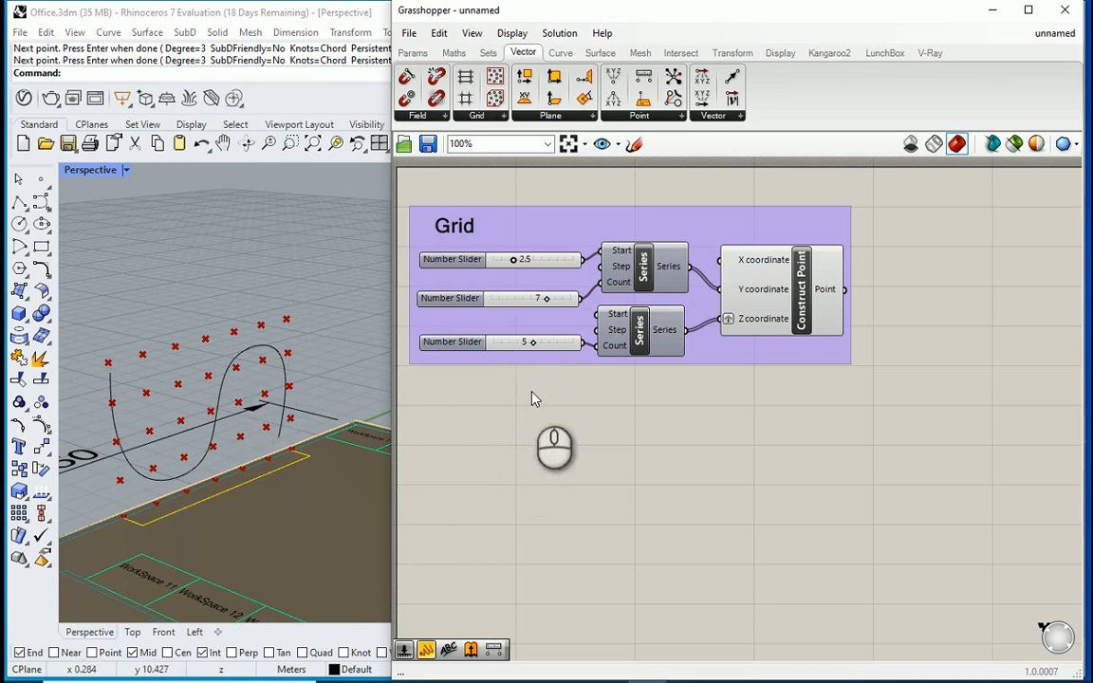
Add a Curve parameter below the Grid group and reference the S-shaped Rhino curve in it.
{"action": "double_click", "coordinate": [484, 423]}
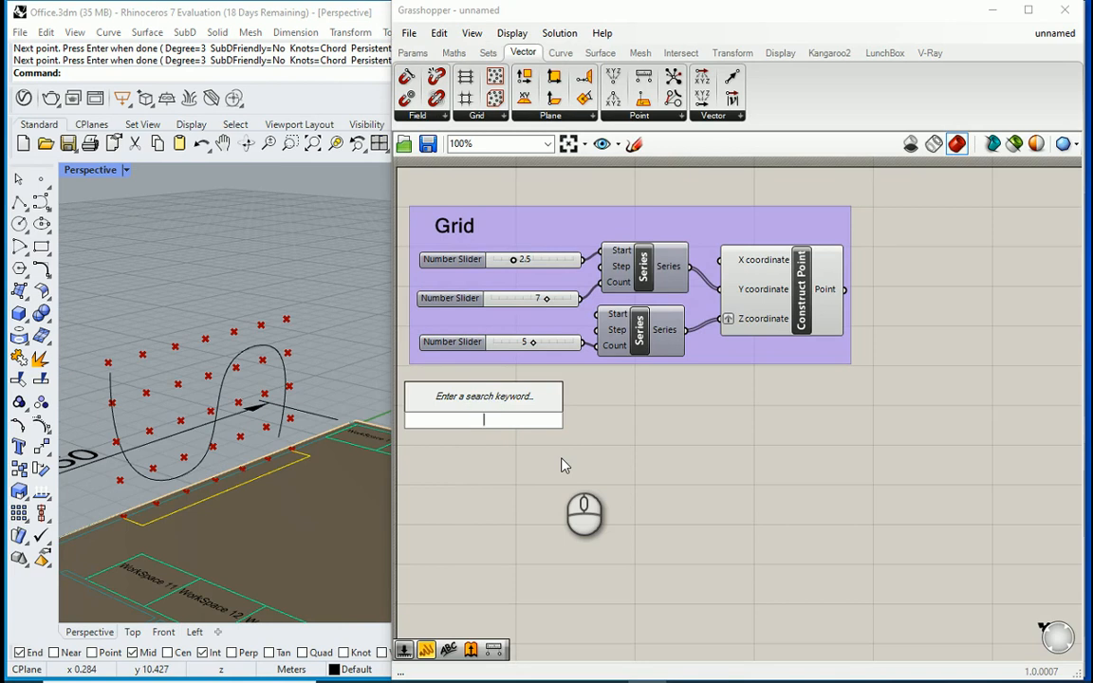
{"action": "type", "text": "curve"}
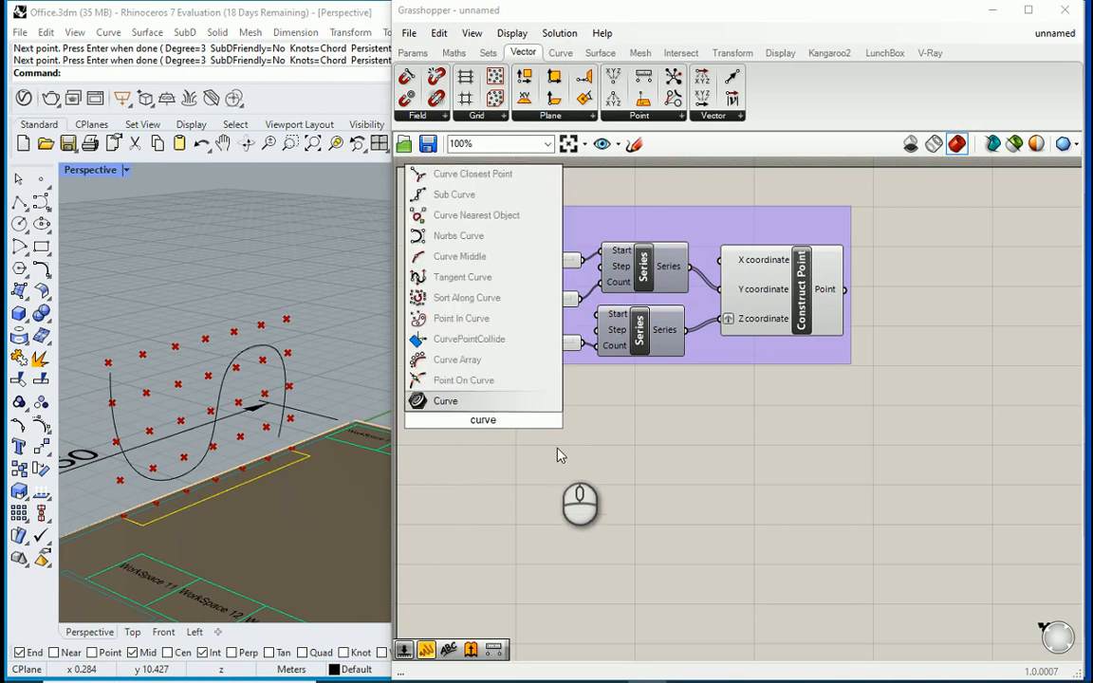
{"action": "left_click", "coordinate": [500, 405]}
{"action": "right_click", "coordinate": [477, 419]}
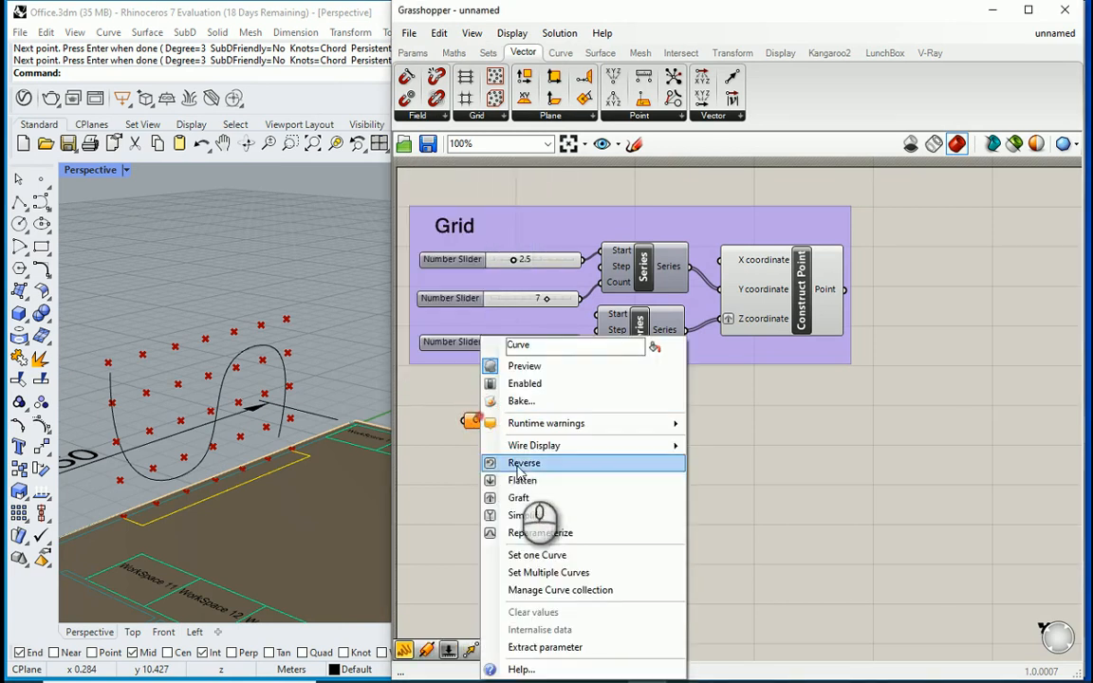
{"action": "left_click", "coordinate": [538, 554]}
{"action": "left_click", "coordinate": [114, 422]}
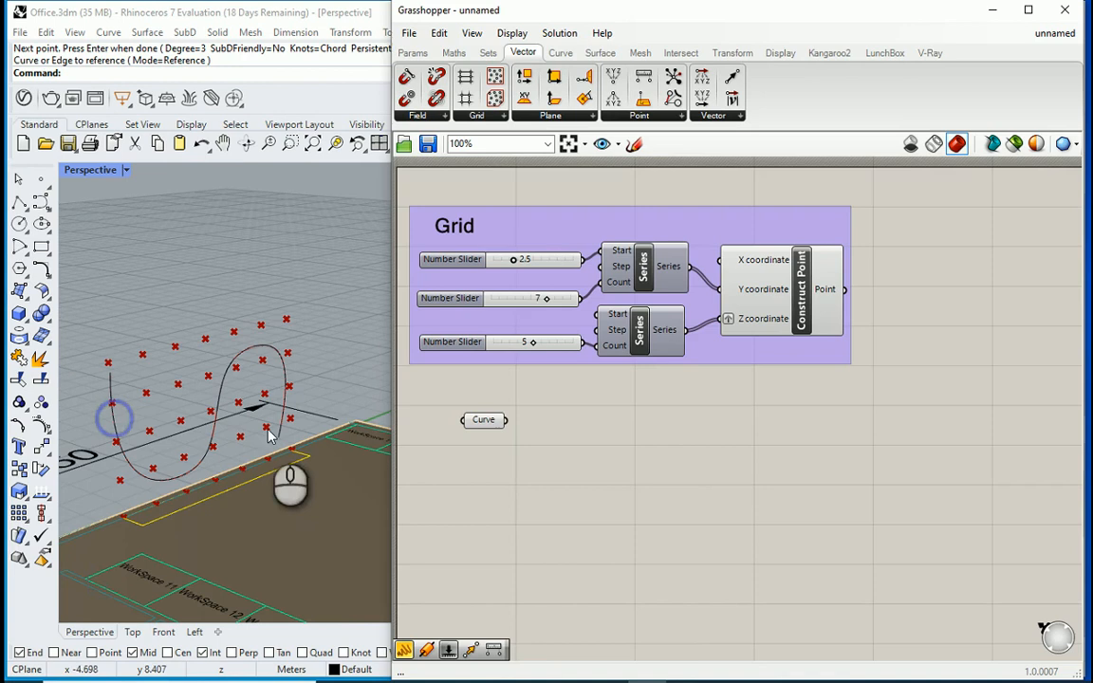
{"action": "right_click", "coordinate": [491, 424]}
{"action": "left_click", "coordinate": [537, 557]}
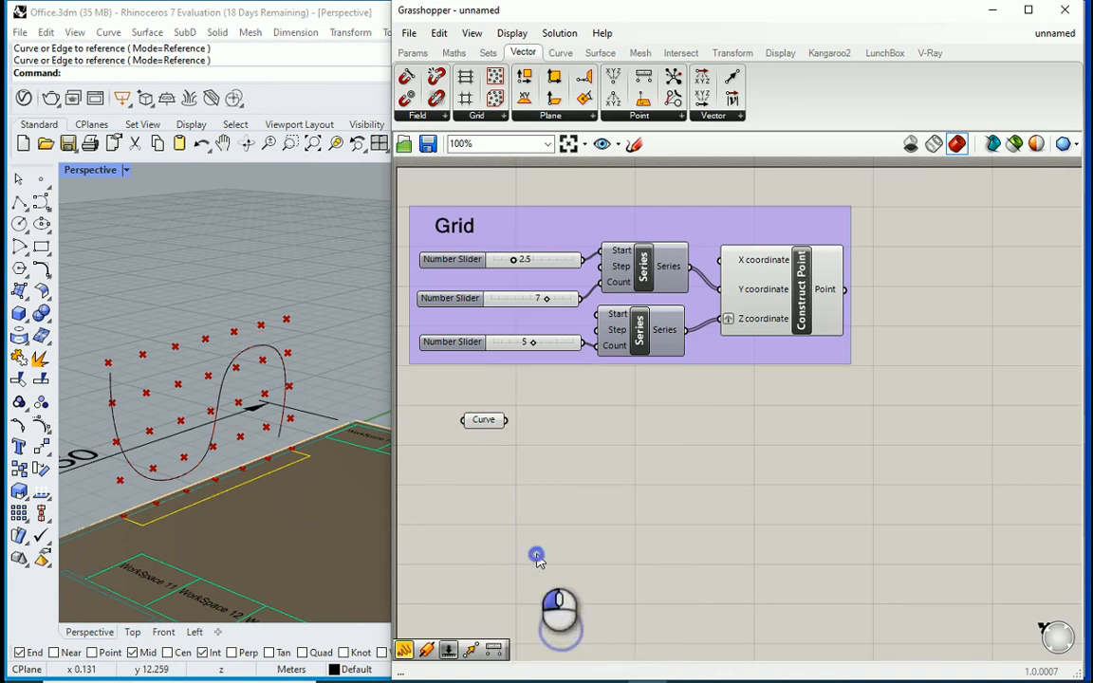
Hide the original S-shaped curve in Rhino and select the Curve parameter to check its preview.
{"action": "left_click", "coordinate": [258, 349]}
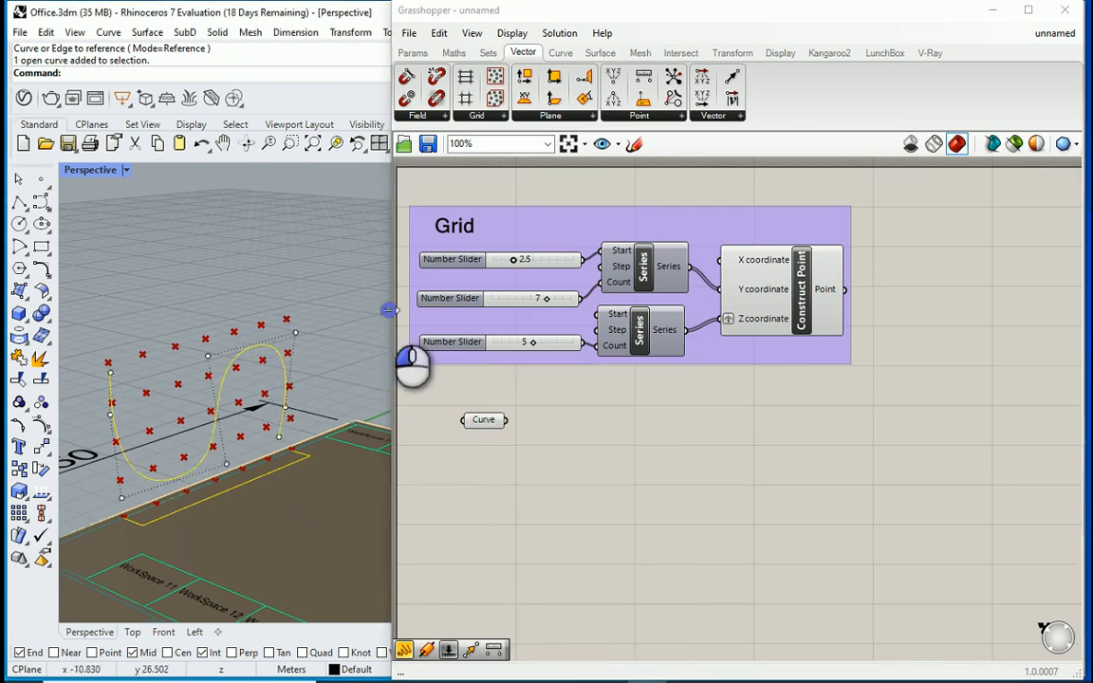
{"action": "left_click_drag", "start_coordinate": [389, 310], "coordinate": [537, 275]}
{"action": "left_click", "coordinate": [490, 144]}
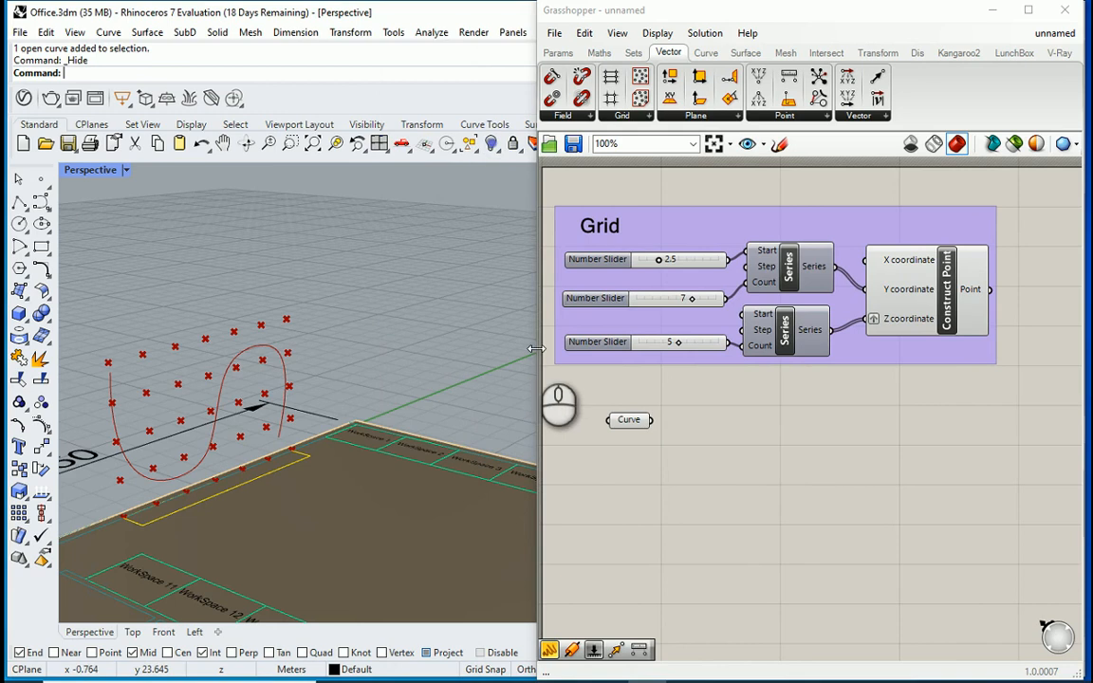
{"action": "left_click_drag", "start_coordinate": [536, 349], "coordinate": [348, 417]}
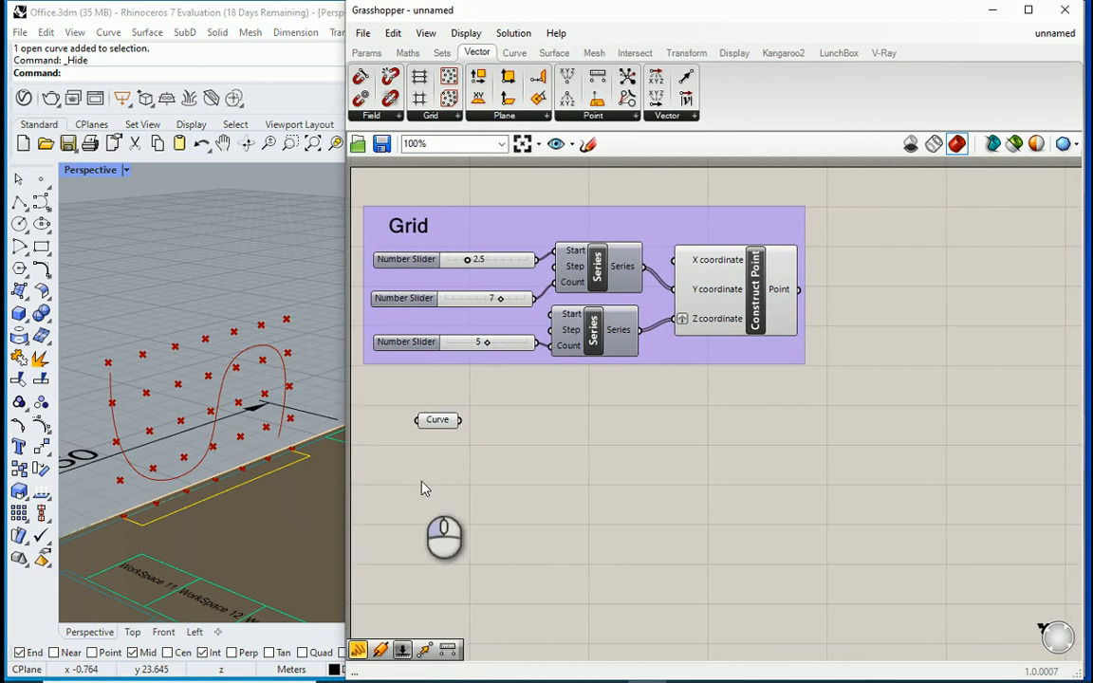
{"action": "left_click", "coordinate": [441, 423]}
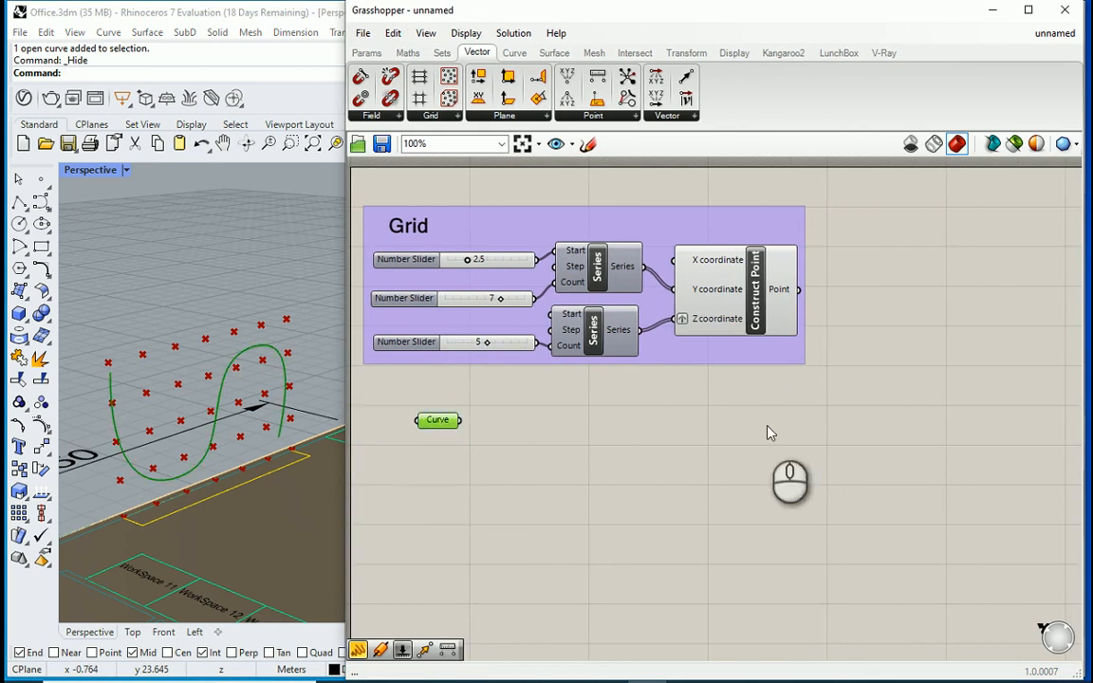
Add a Closest Point component beside the Grid group, below Construct Point's output.
{"action": "scroll", "coordinate": [638, 345], "scroll_direction": "down", "scroll_amount": 1}
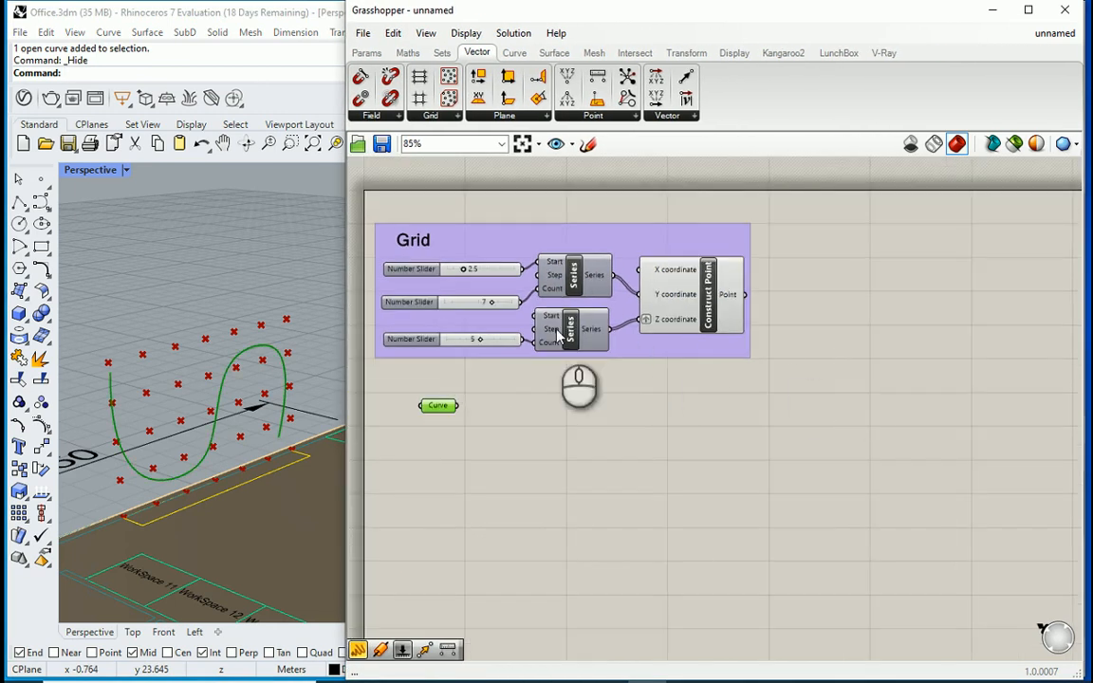
{"action": "scroll", "coordinate": [821, 406], "scroll_direction": "up", "scroll_amount": 1}
{"action": "double_click", "coordinate": [829, 380]}
{"action": "type", "text": "close"}
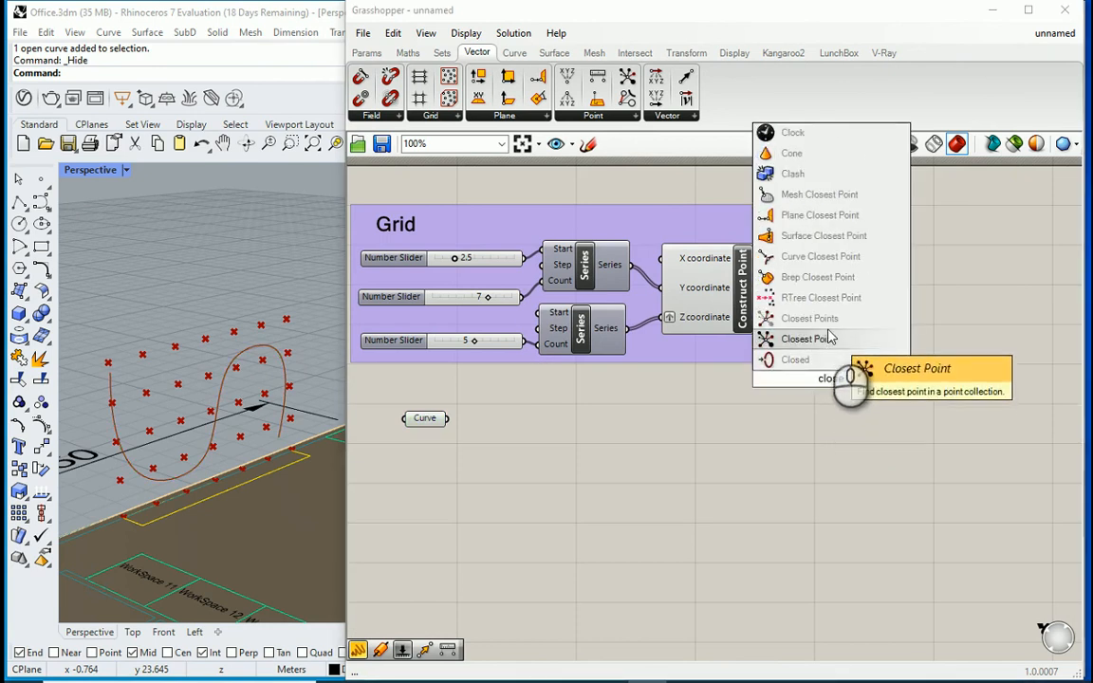
{"action": "left_click", "coordinate": [811, 338]}
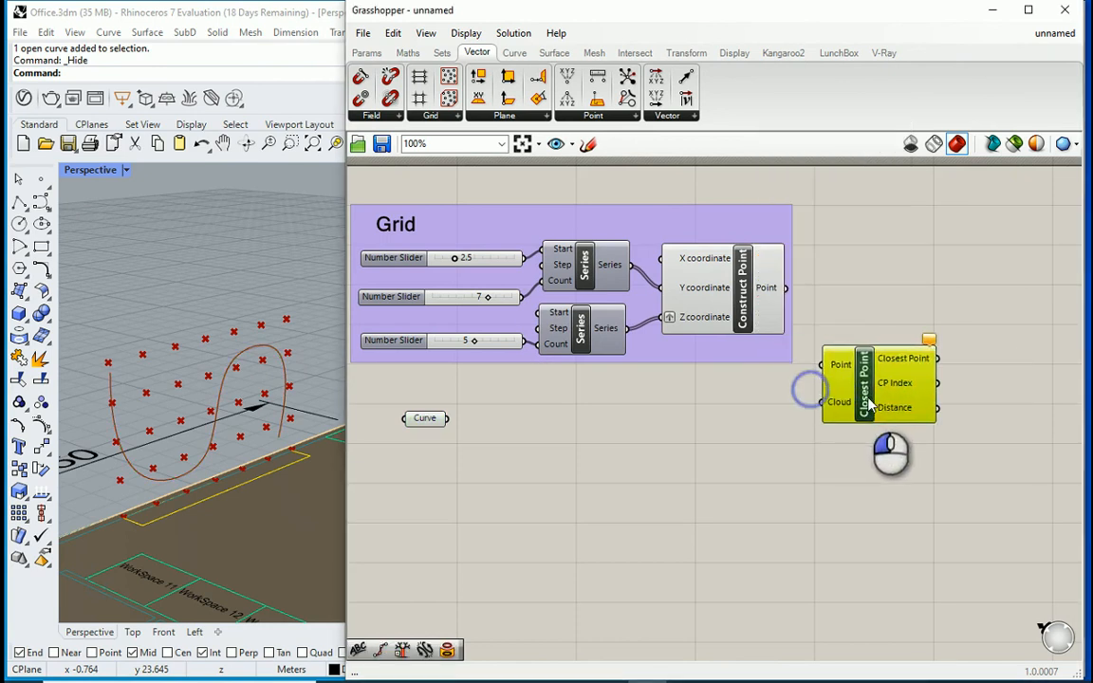
Move the Curve parameter closer to Closest Point, add a Divide Curve component and feed the curve into it.
{"action": "left_click", "coordinate": [425, 418]}
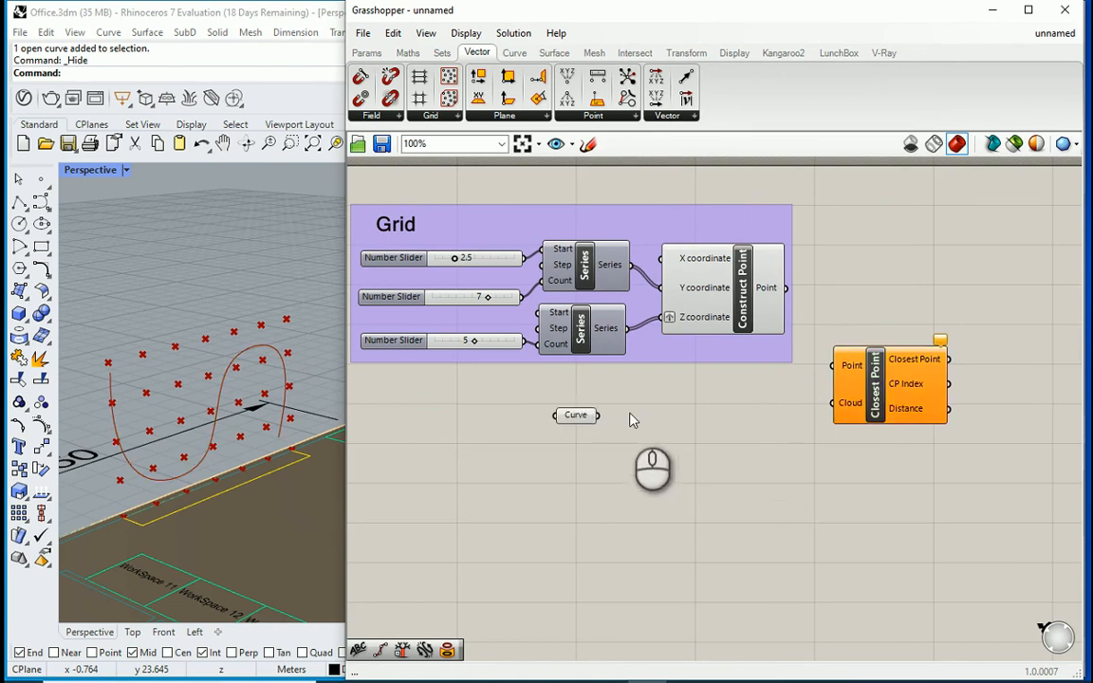
{"action": "double_click", "coordinate": [688, 417]}
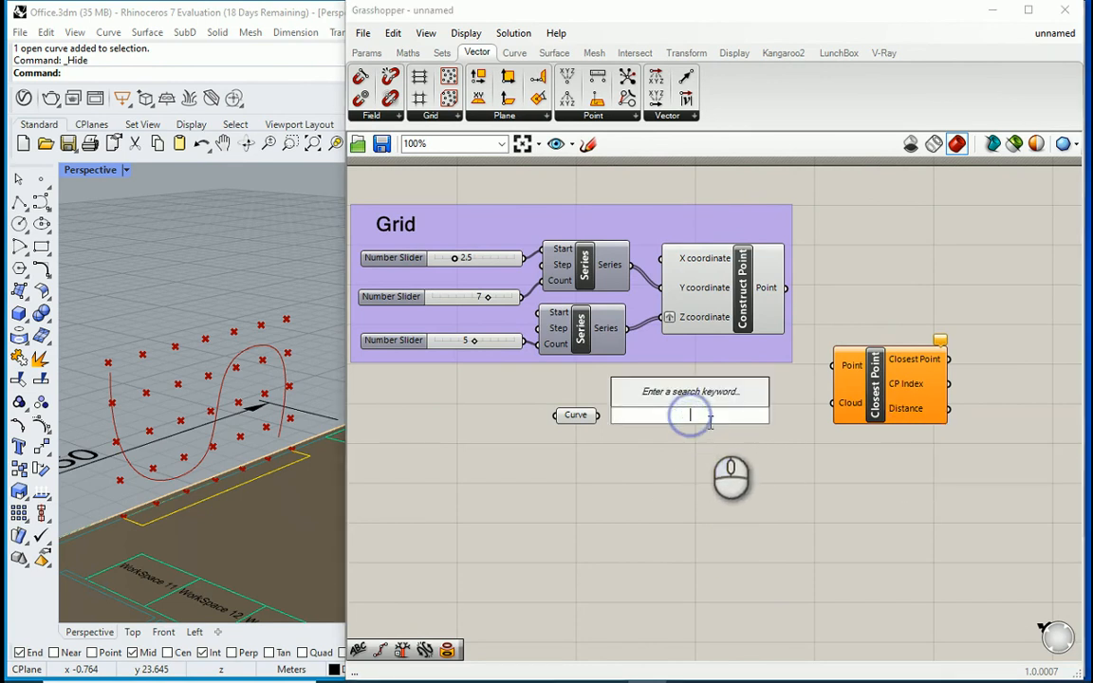
{"action": "type", "text": "divide"}
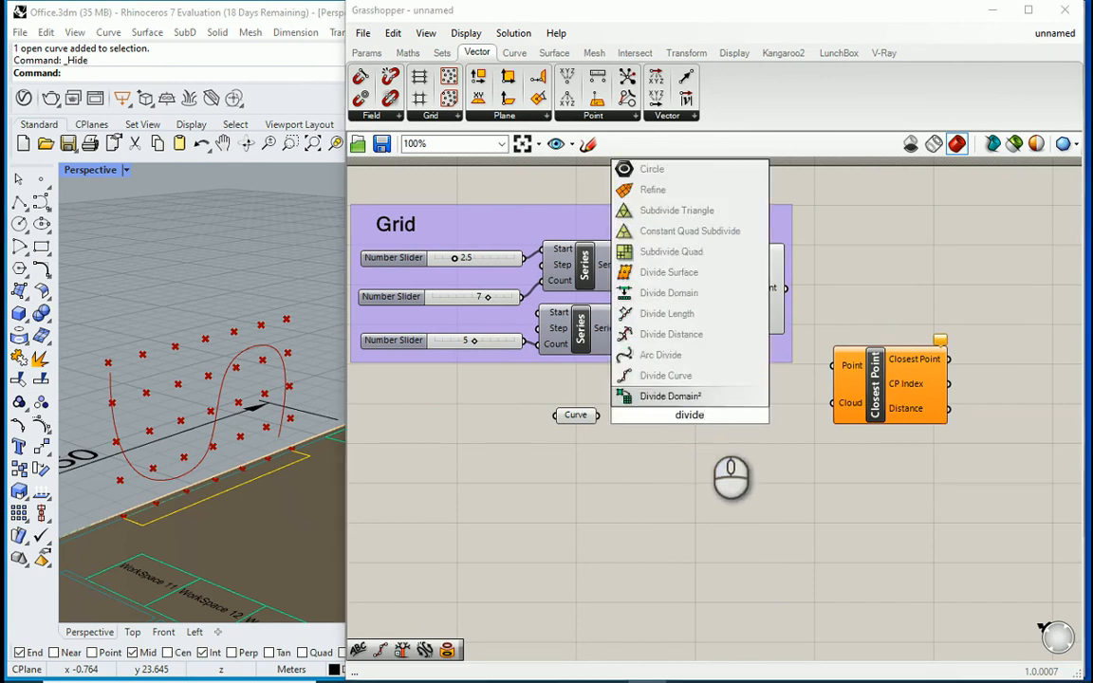
{"action": "left_click", "coordinate": [703, 372]}
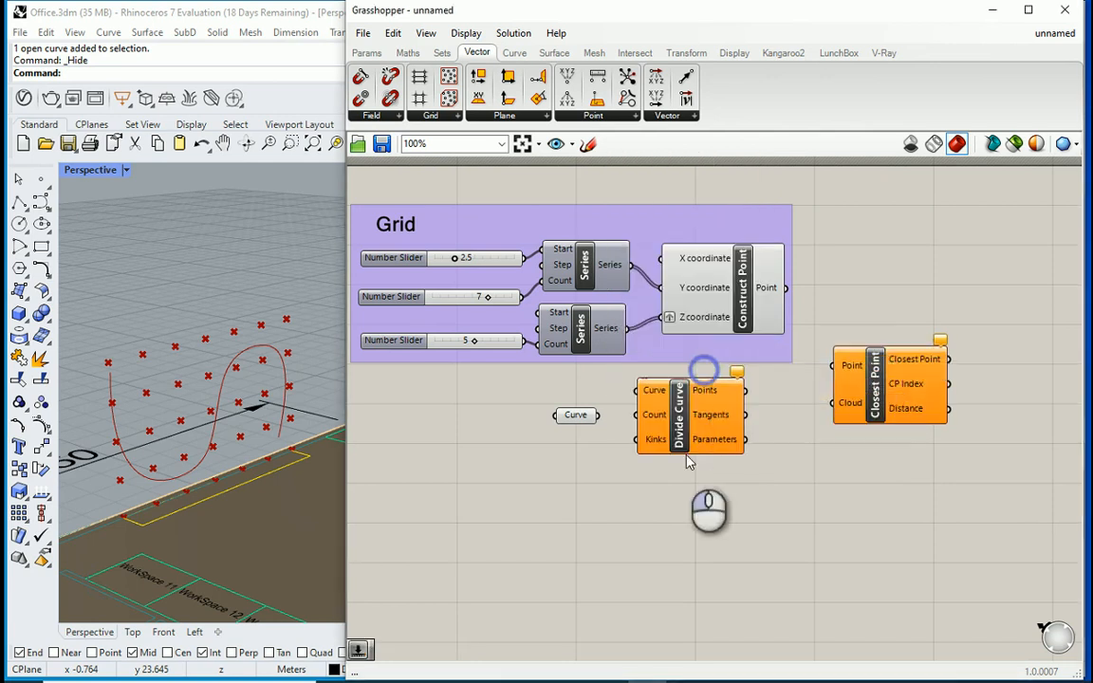
{"action": "left_click_drag", "start_coordinate": [683, 440], "coordinate": [691, 468]}
{"action": "left_click_drag", "start_coordinate": [599, 416], "coordinate": [647, 417]}
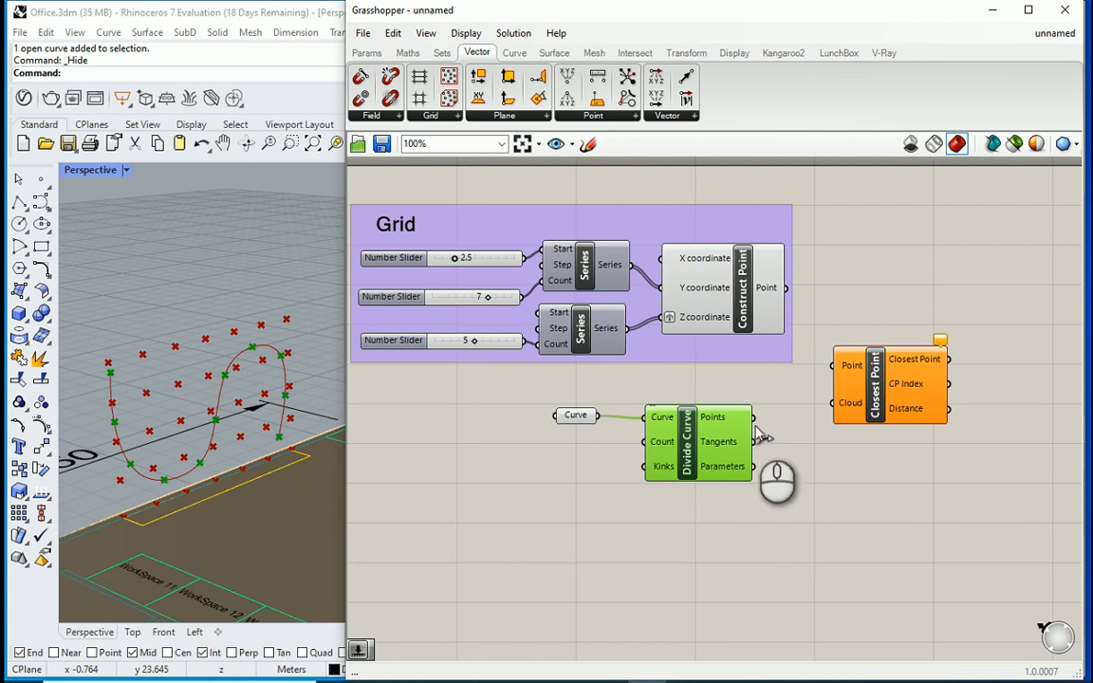
Wire Divide Curve's Points to Closest Point's Cloud and Construct Point's output to its Point input, flattening the Construct Point output.
{"action": "left_click_drag", "start_coordinate": [754, 417], "coordinate": [833, 403]}
{"action": "left_click_drag", "start_coordinate": [787, 287], "coordinate": [835, 366]}
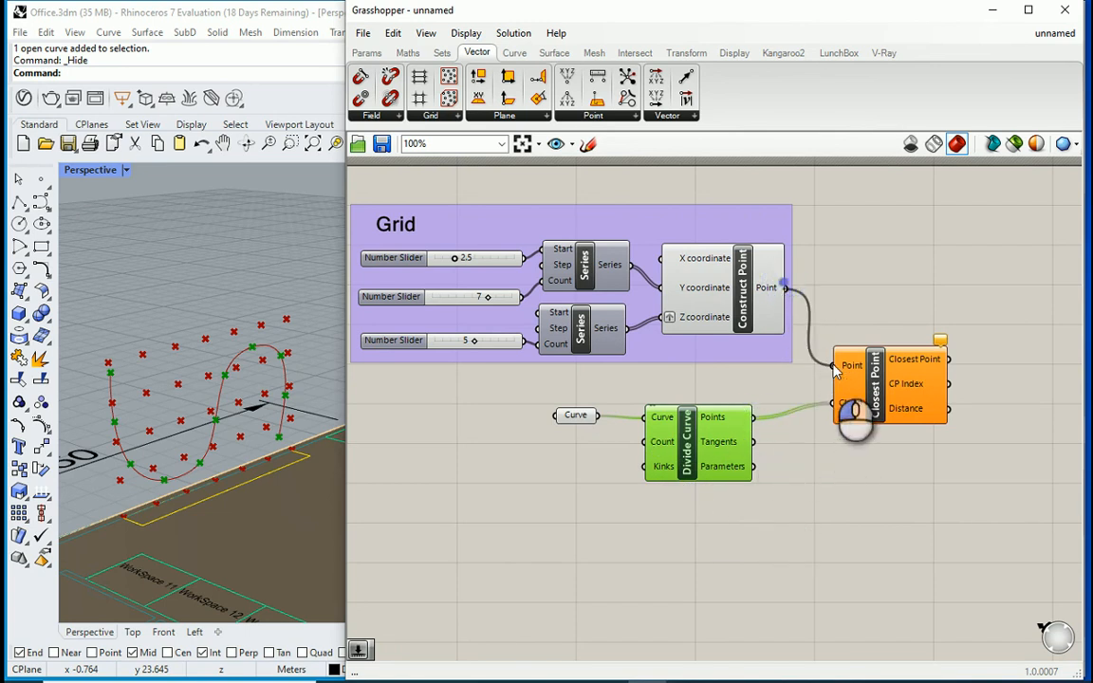
{"action": "right_click", "coordinate": [770, 290]}
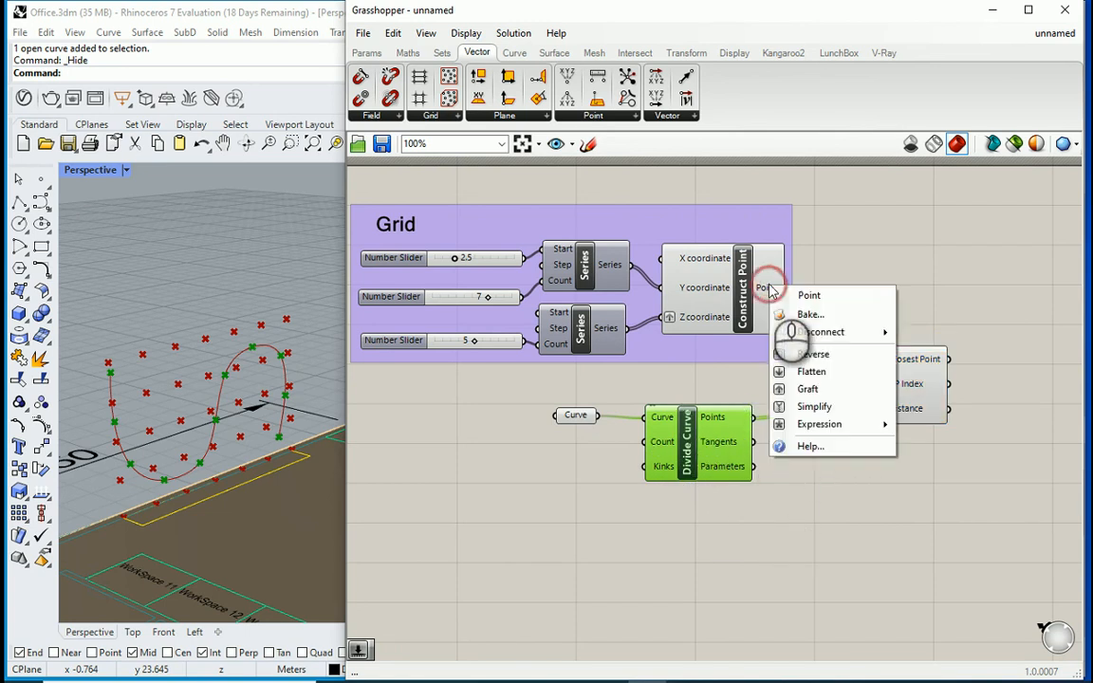
{"action": "left_click", "coordinate": [815, 371]}
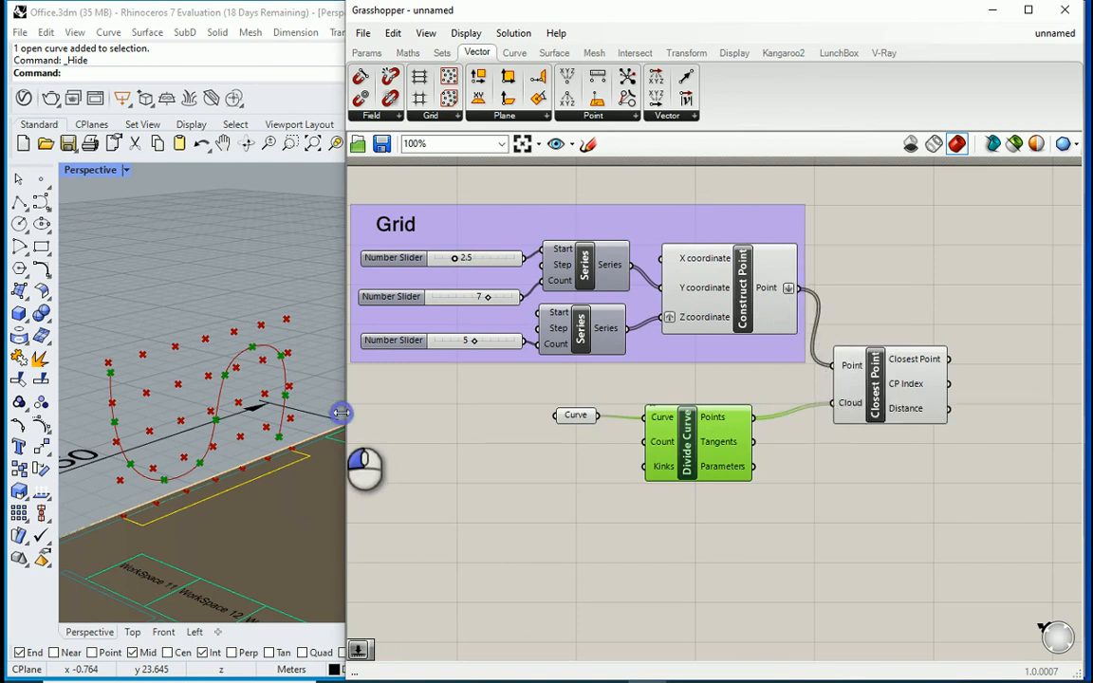
Widen the Grasshopper window and reposition the Curve and Divide Curve components nearer to the Grid group.
{"action": "left_click_drag", "start_coordinate": [342, 413], "coordinate": [303, 412]}
{"action": "left_click", "coordinate": [453, 432]}
{"action": "left_click_drag", "start_coordinate": [681, 510], "coordinate": [533, 411]}
{"action": "left_click_drag", "start_coordinate": [670, 453], "coordinate": [705, 441]}
{"action": "left_click", "coordinate": [706, 513]}
{"action": "scroll", "coordinate": [431, 346], "scroll_direction": "down", "scroll_amount": 1}
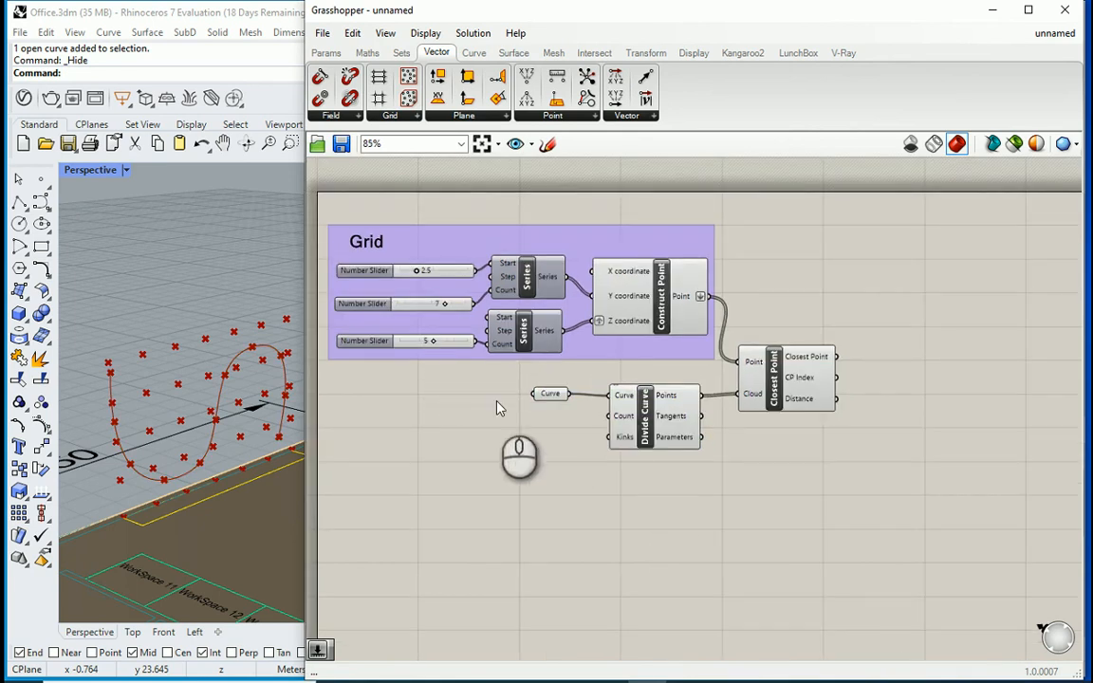
{"action": "scroll", "coordinate": [500, 407], "scroll_direction": "up", "scroll_amount": 1}
Add a Panel below Closest Point and connect the Distance output to it.
{"action": "left_click", "coordinate": [325, 52]}
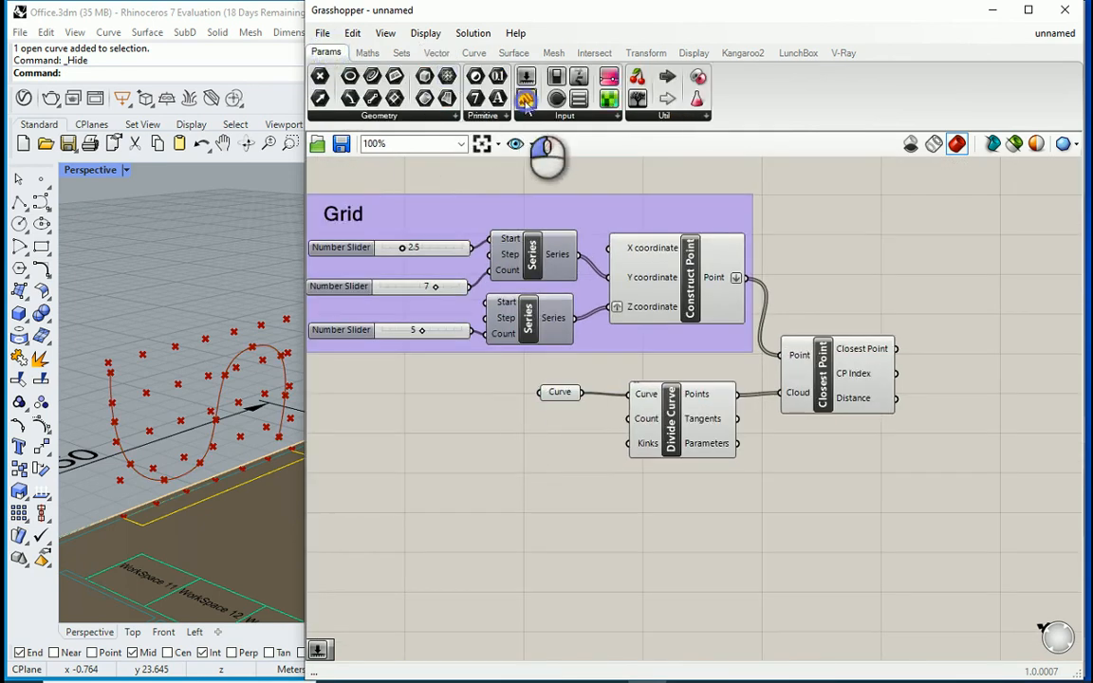
{"action": "left_click_drag", "start_coordinate": [928, 499], "coordinate": [867, 497]}
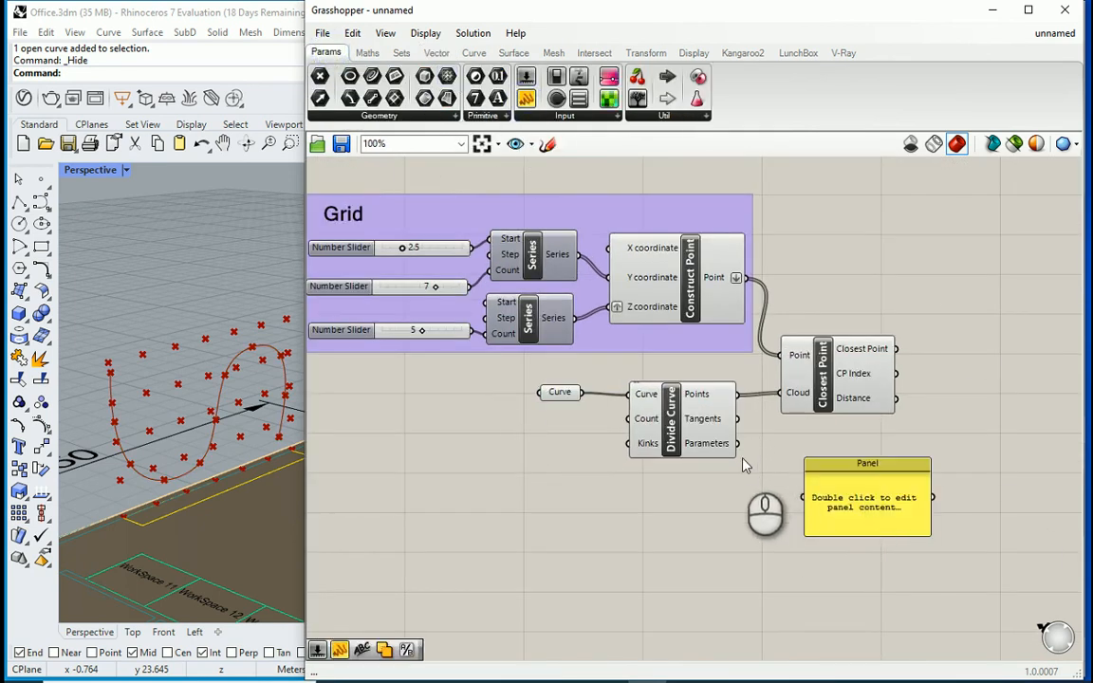
{"action": "left_click_drag", "start_coordinate": [836, 474], "coordinate": [950, 470]}
{"action": "left_click_drag", "start_coordinate": [896, 397], "coordinate": [916, 491]}
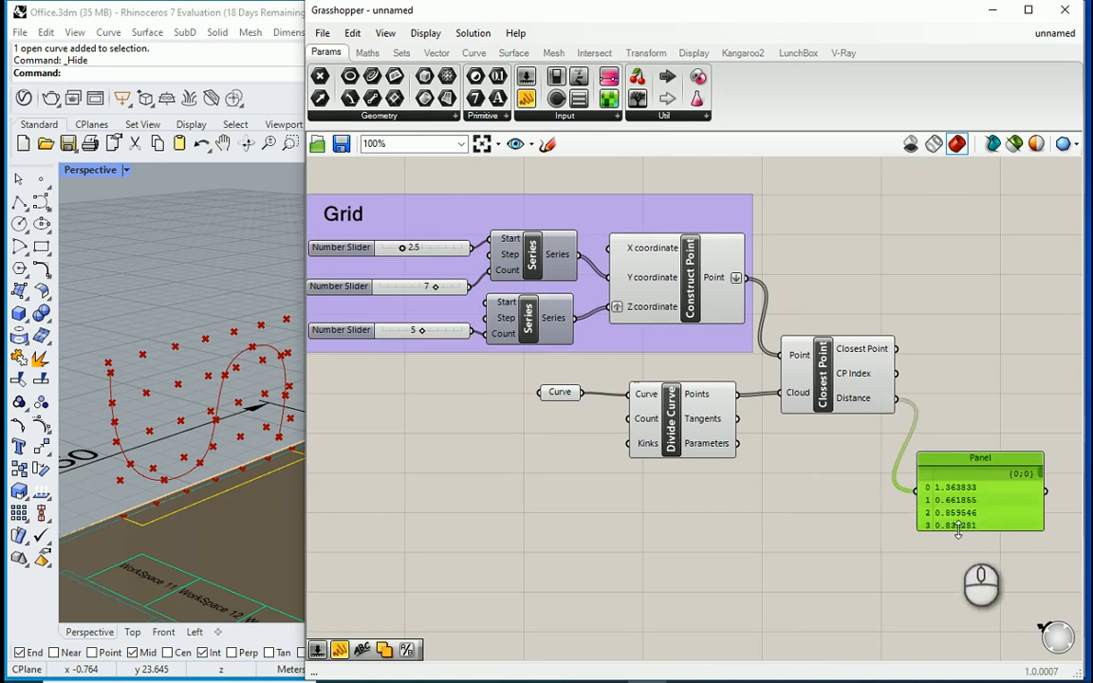
Enlarge the Distance panel to read its values, delete it, and widen the Grasshopper window.
{"action": "left_click_drag", "start_coordinate": [960, 531], "coordinate": [964, 596]}
{"action": "key", "text": "Delete"}
{"action": "scroll", "coordinate": [127, 416], "scroll_direction": "down", "scroll_amount": 3}
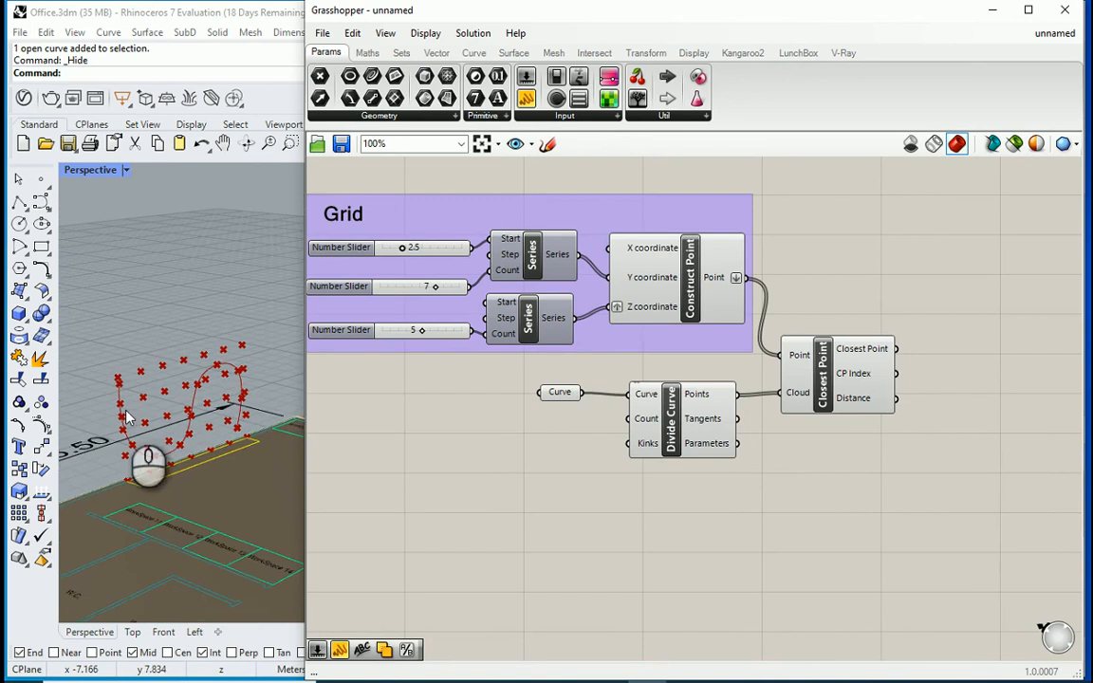
{"action": "scroll", "coordinate": [237, 397], "scroll_direction": "up", "scroll_amount": 1}
{"action": "left_click_drag", "start_coordinate": [303, 397], "coordinate": [268, 396]}
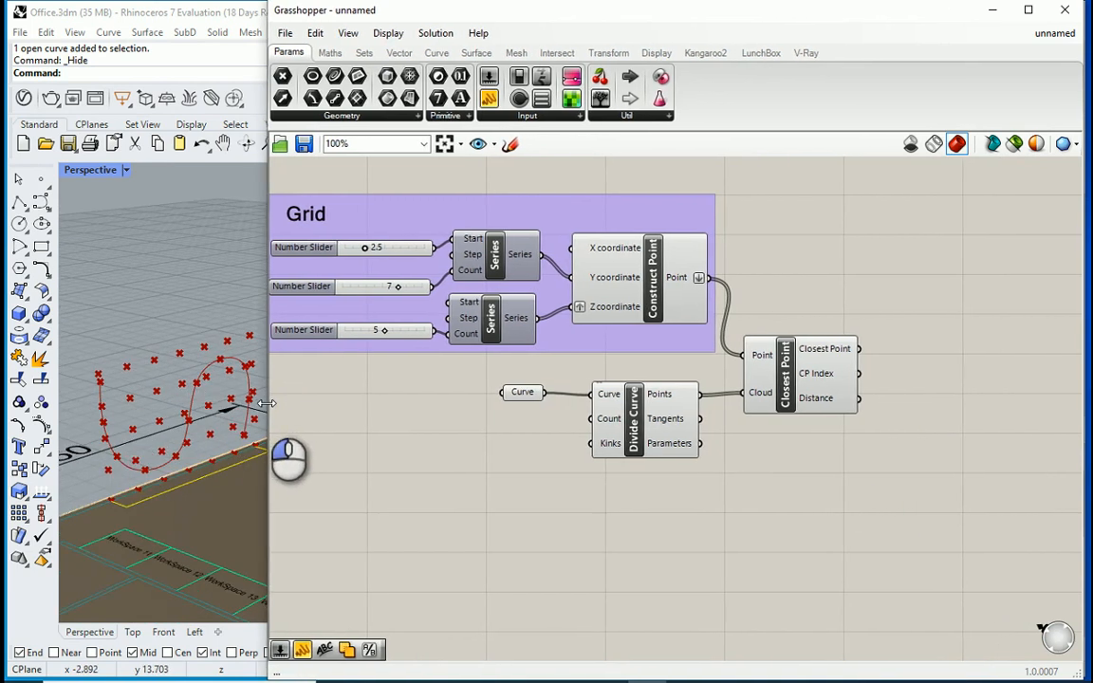
Add a Polygon component and place it on empty canvas beyond Closest Point, widening the Grasshopper window slightly.
{"action": "double_click", "coordinate": [874, 283]}
{"action": "type", "text": "polyg"}
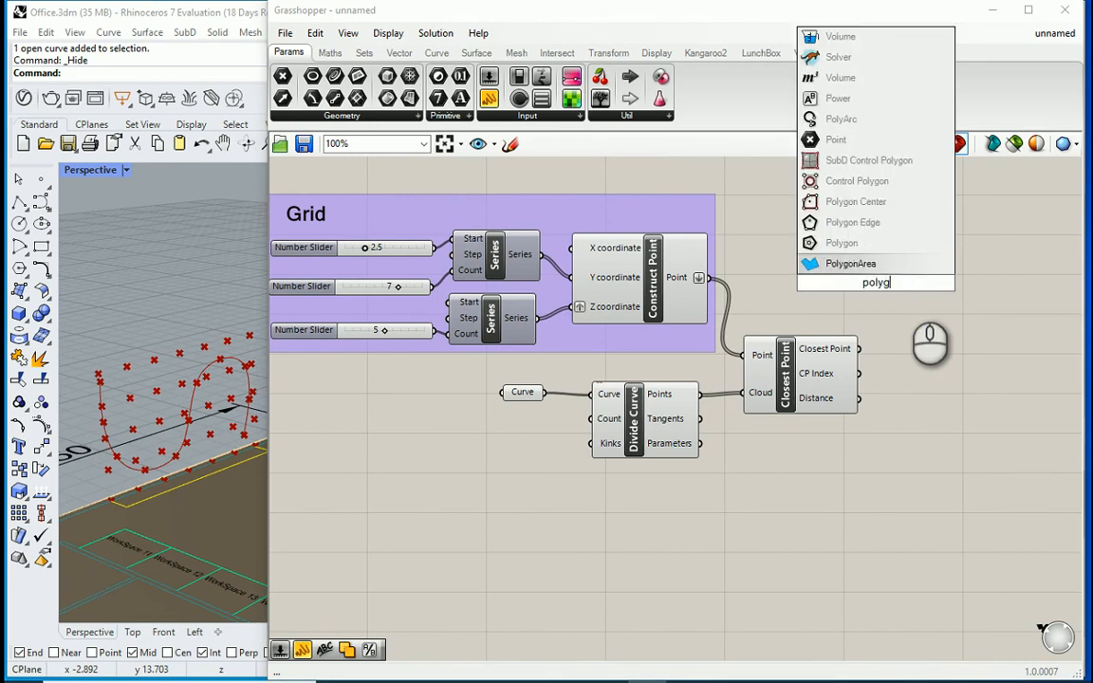
{"action": "left_click", "coordinate": [841, 243]}
{"action": "left_click_drag", "start_coordinate": [858, 293], "coordinate": [958, 296]}
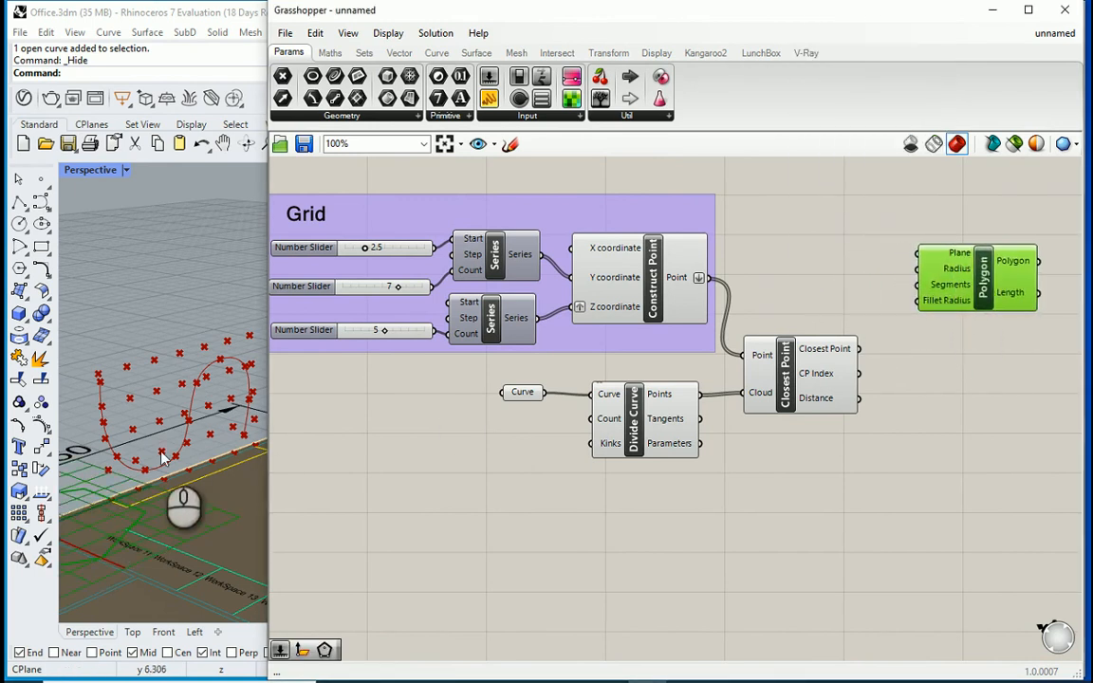
{"action": "scroll", "coordinate": [161, 475], "scroll_direction": "down", "scroll_amount": 2}
{"action": "right_click_drag", "start_coordinate": [161, 476], "coordinate": [119, 490]}
{"action": "left_click_drag", "start_coordinate": [262, 430], "coordinate": [255, 432]}
Add a number slider set to 4 and connect it to the Polygon's Segments input.
{"action": "double_click", "coordinate": [822, 278]}
{"action": "type", "text": "4"}
{"action": "key", "text": "Return"}
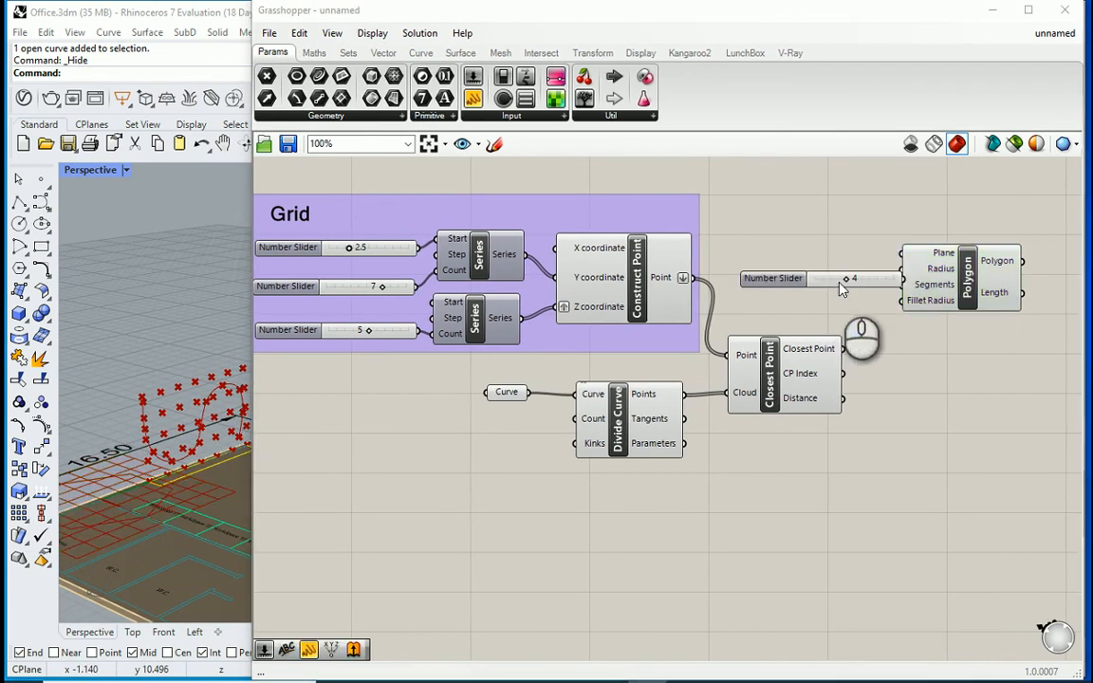
{"action": "left_click_drag", "start_coordinate": [781, 281], "coordinate": [764, 300]}
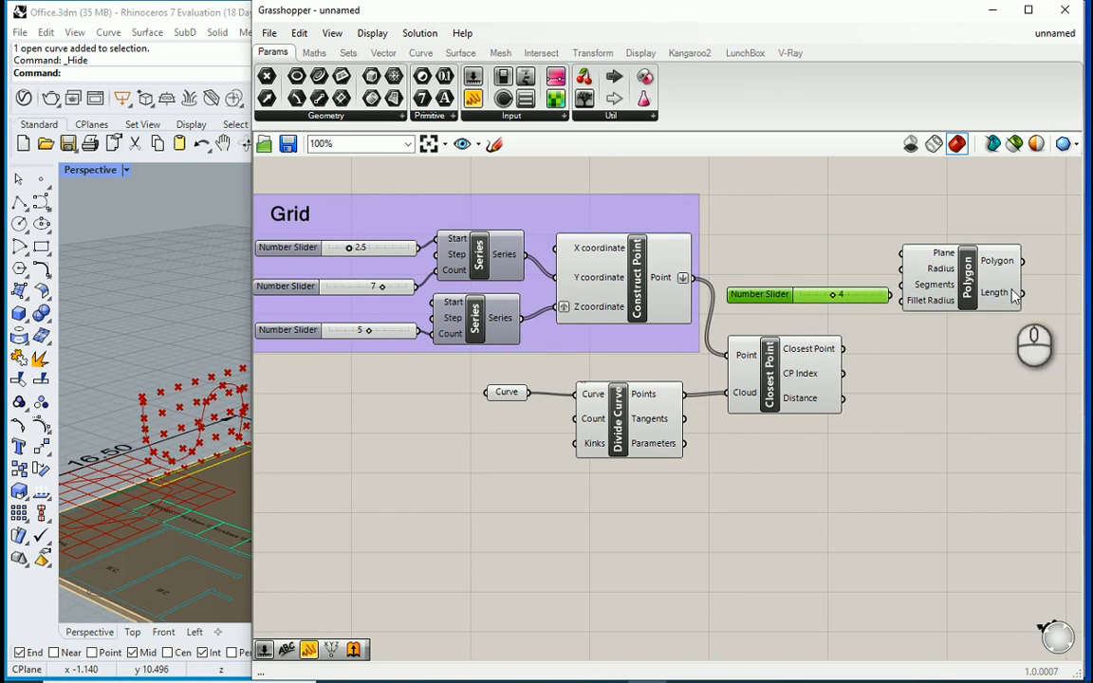
{"action": "left_click_drag", "start_coordinate": [977, 285], "coordinate": [986, 289]}
{"action": "left_click_drag", "start_coordinate": [887, 297], "coordinate": [909, 290]}
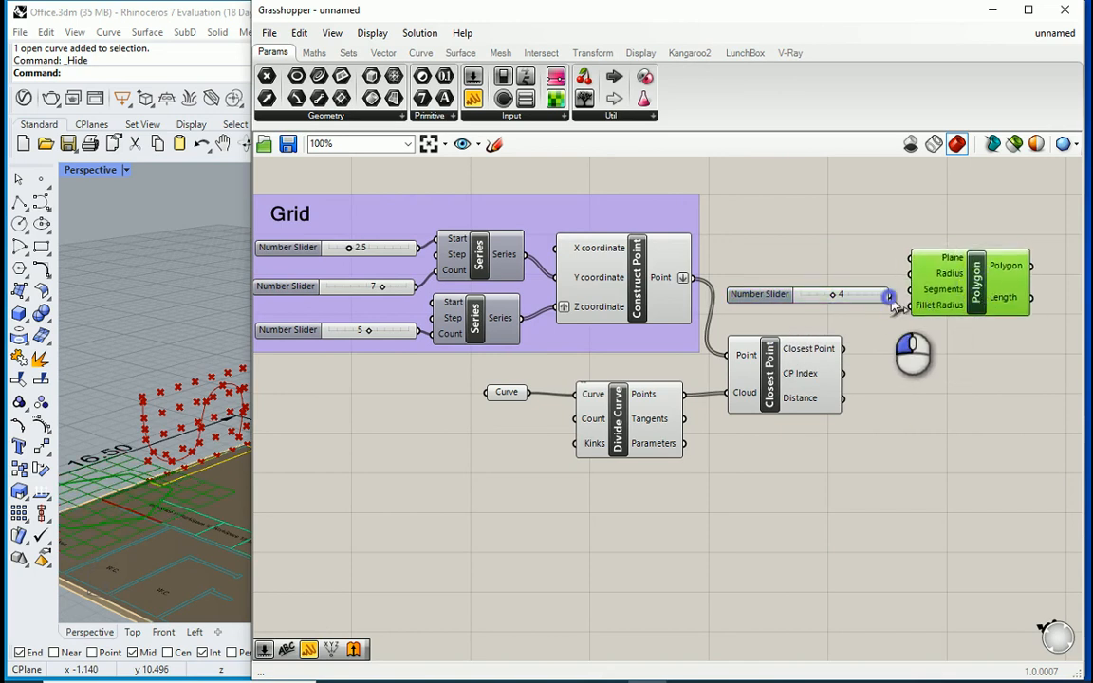
{"action": "left_click", "coordinate": [889, 414]}
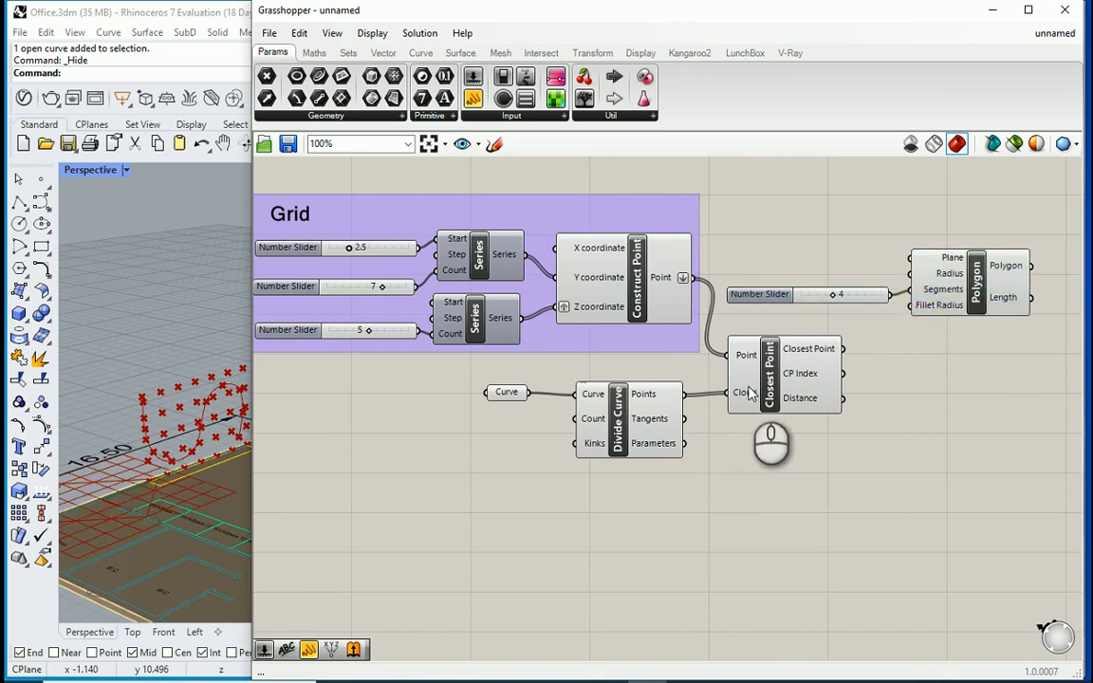
Move Closest Point, Divide Curve and the Curve parameter beneath the Grid group.
{"action": "left_click_drag", "start_coordinate": [755, 396], "coordinate": [756, 420]}
{"action": "left_click", "coordinate": [755, 441]}
{"action": "left_click_drag", "start_coordinate": [771, 497], "coordinate": [659, 424]}
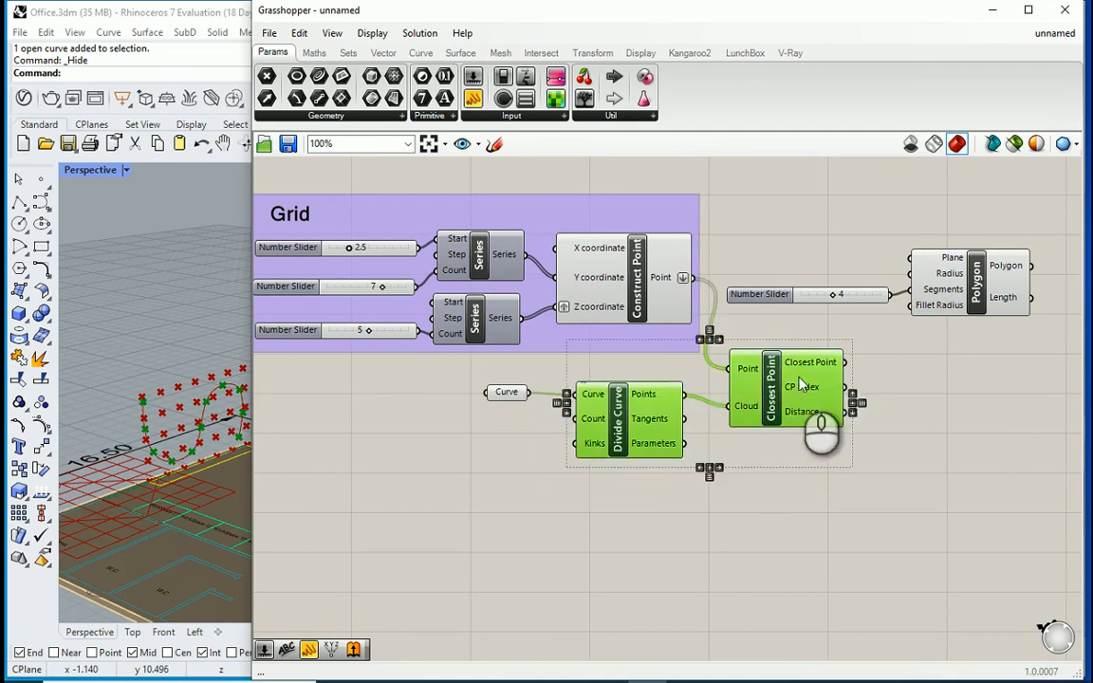
{"action": "left_click_drag", "start_coordinate": [795, 374], "coordinate": [675, 415]}
{"action": "left_click_drag", "start_coordinate": [510, 399], "coordinate": [398, 443]}
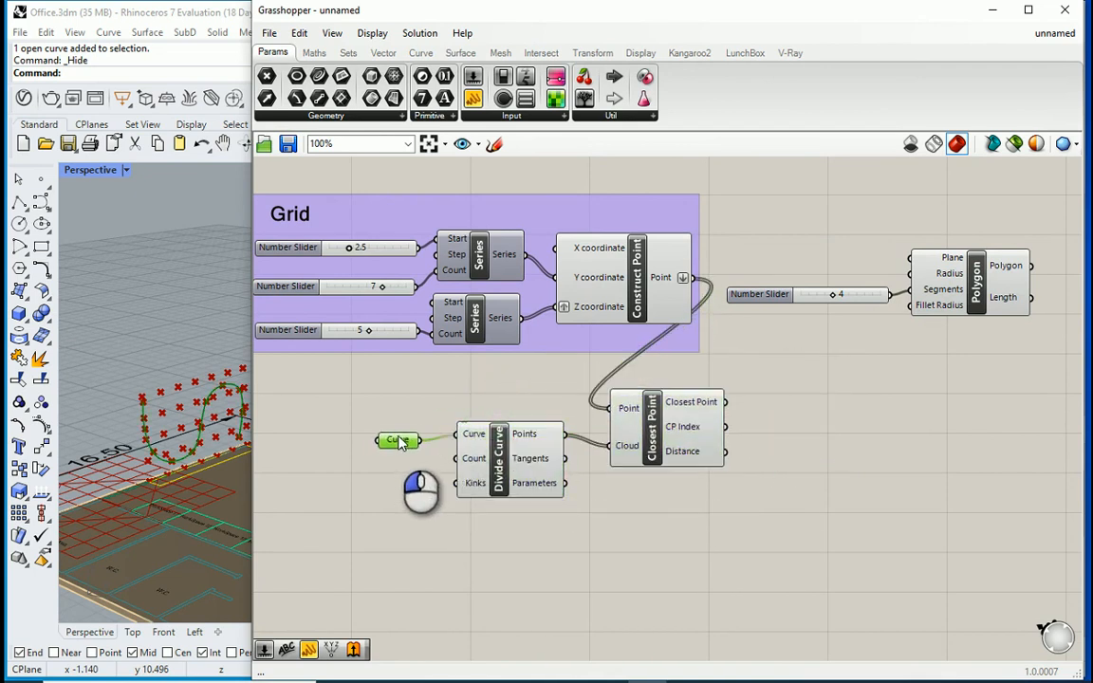
Add a Scribble reading "Attractor" and place it above the Divide Curve component.
{"action": "double_click", "coordinate": [372, 397]}
{"action": "type", "text": "sc"}
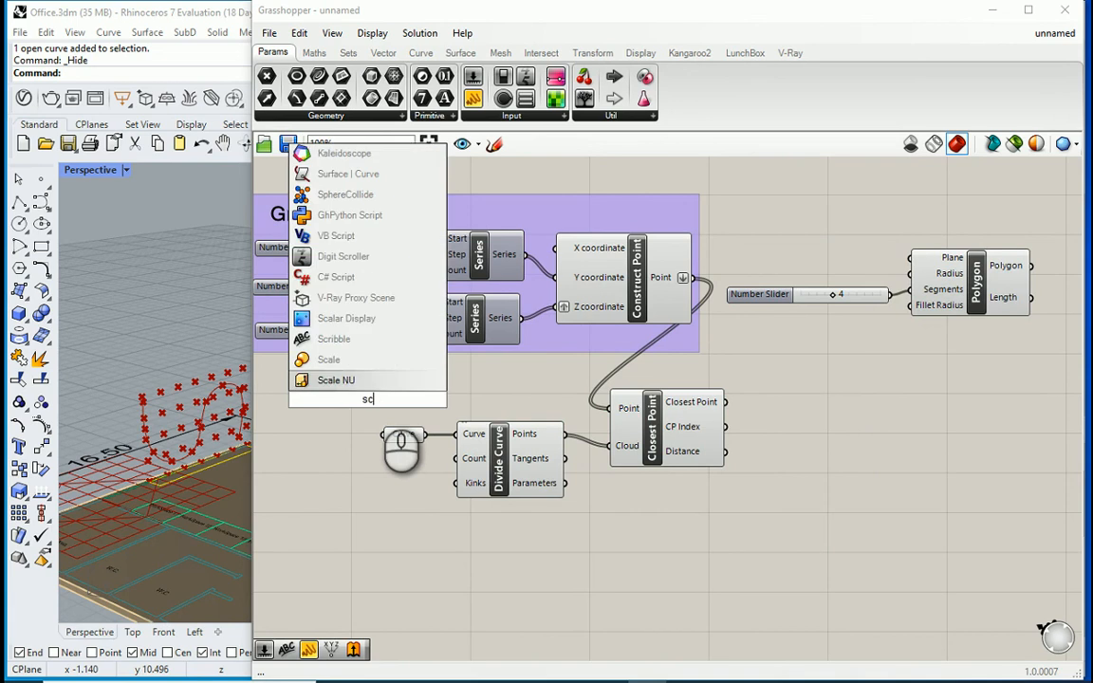
{"action": "left_click", "coordinate": [381, 384]}
{"action": "double_click", "coordinate": [389, 400]}
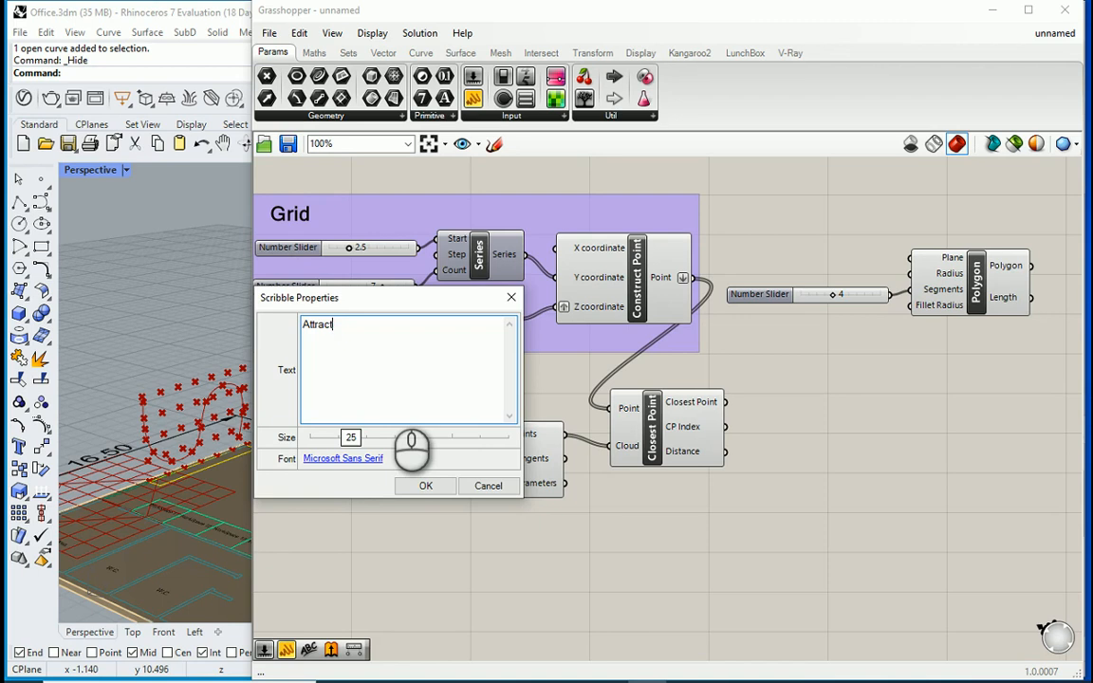
{"action": "left_click", "coordinate": [422, 487]}
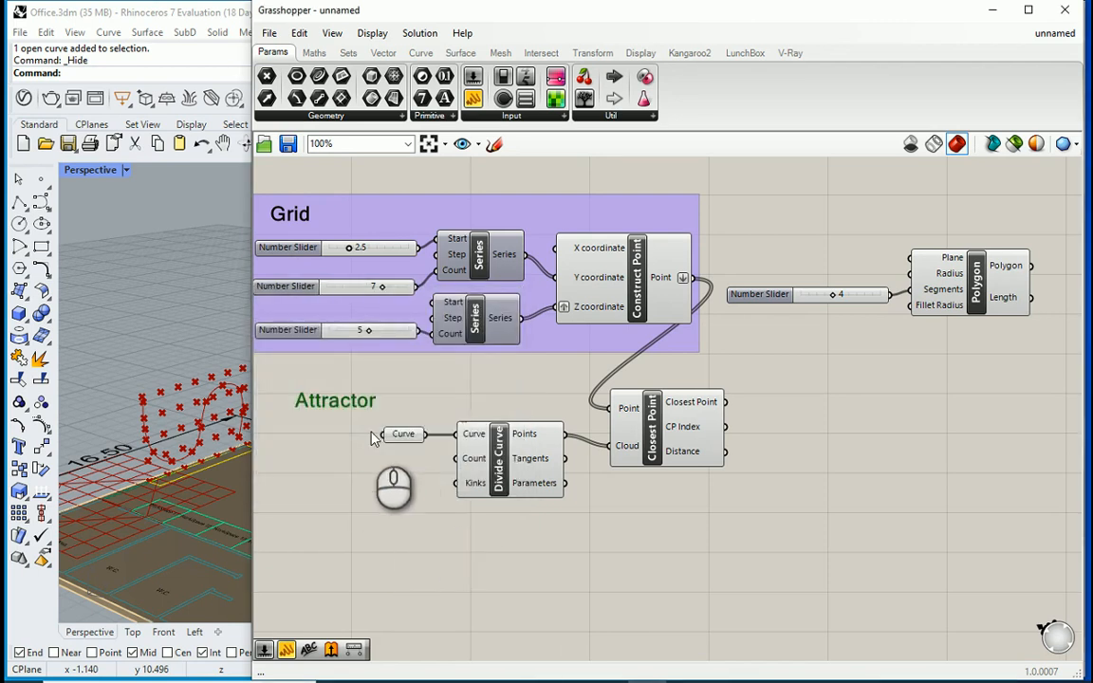
{"action": "left_click_drag", "start_coordinate": [351, 403], "coordinate": [488, 398]}
Shift the Attractor label with its Curve, Divide Curve and Closest Point components under the Grid group and group them.
{"action": "left_click_drag", "start_coordinate": [725, 537], "coordinate": [366, 378]}
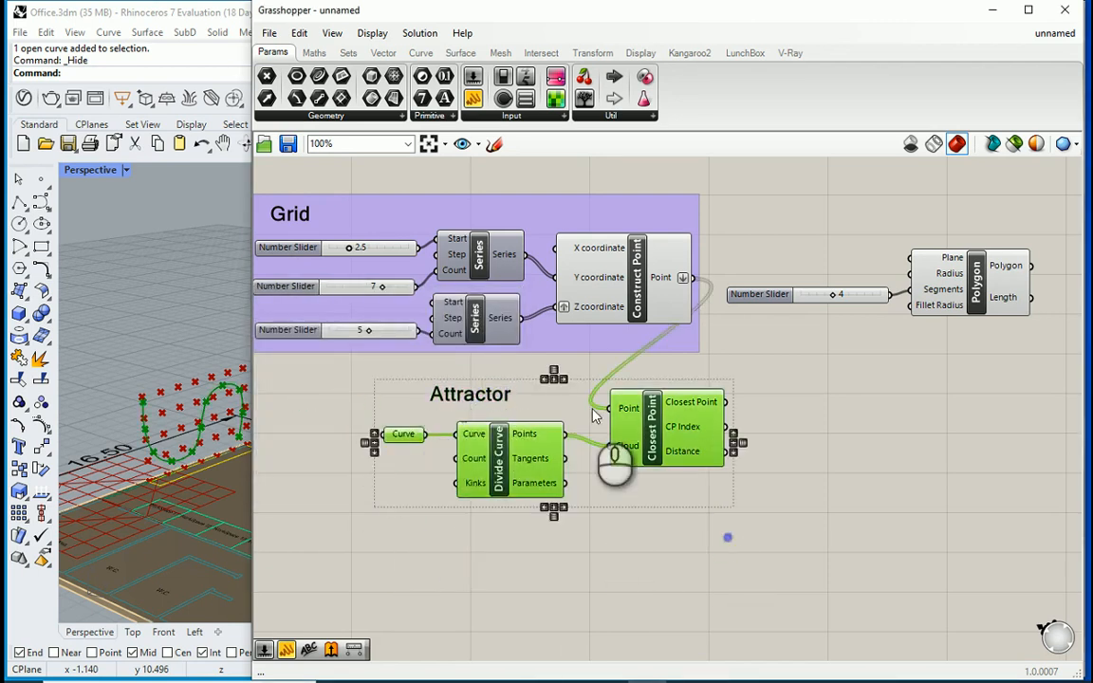
{"action": "left_click_drag", "start_coordinate": [686, 556], "coordinate": [355, 380]}
{"action": "left_click_drag", "start_coordinate": [644, 432], "coordinate": [547, 431]}
{"action": "right_click", "coordinate": [431, 409]}
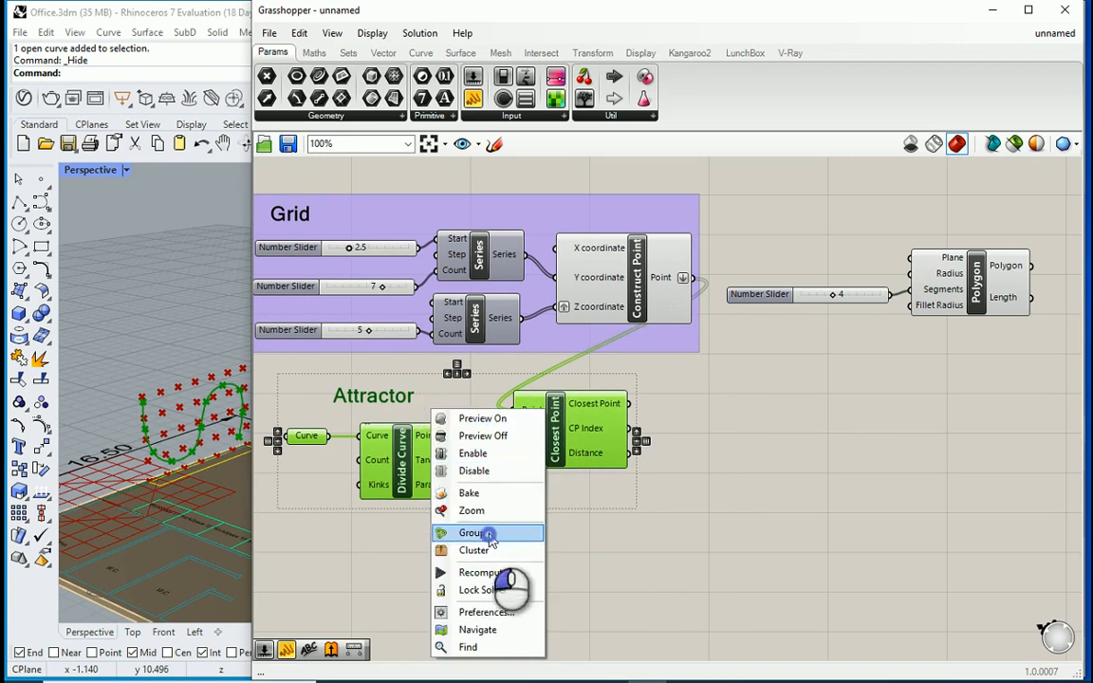
{"action": "left_click", "coordinate": [472, 532]}
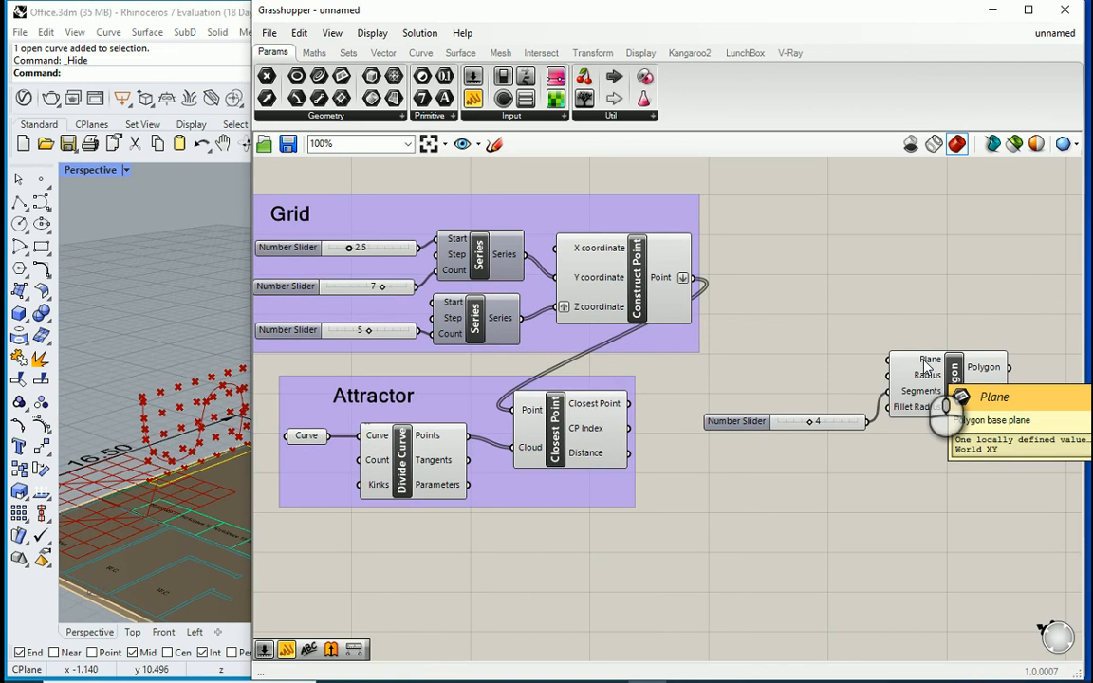
Add a Plane Normal component, connect its Plane output to the Polygon's Plane input, and position it before Polygon.
{"action": "double_click", "coordinate": [793, 323]}
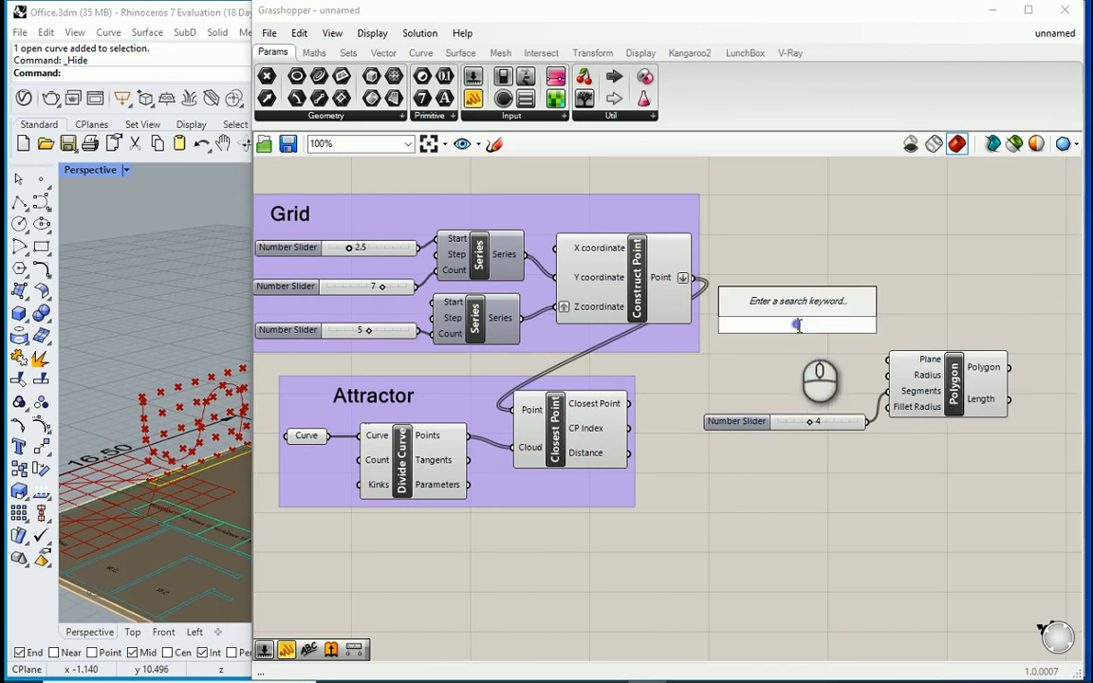
{"action": "type", "text": "plane"}
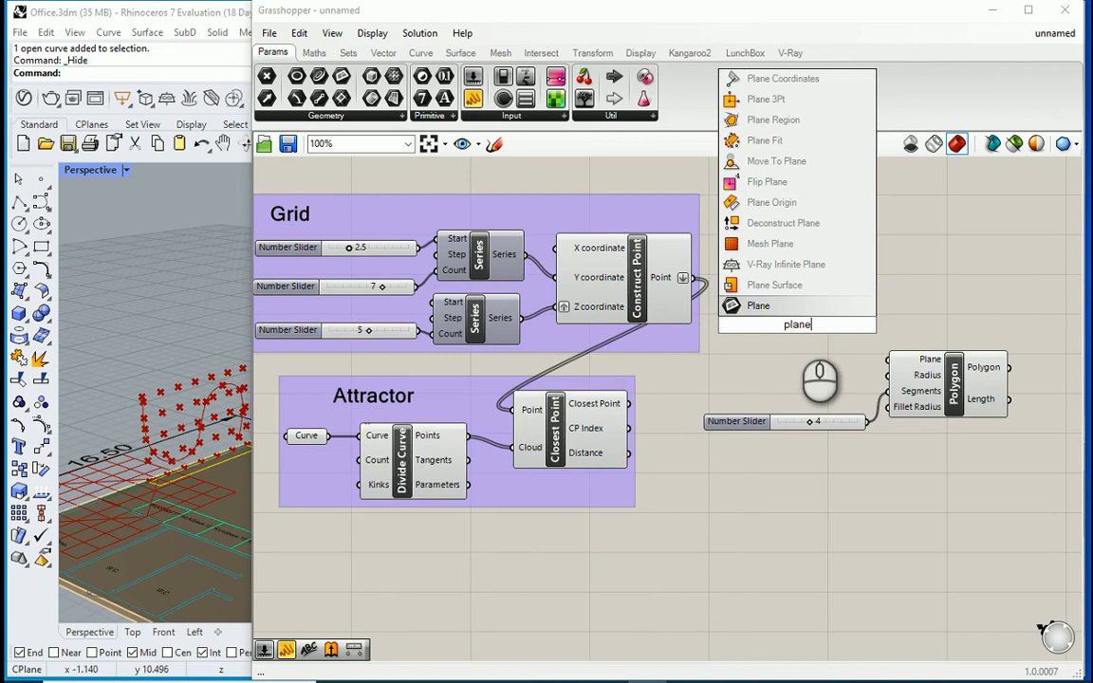
{"action": "type", "text": " nor"}
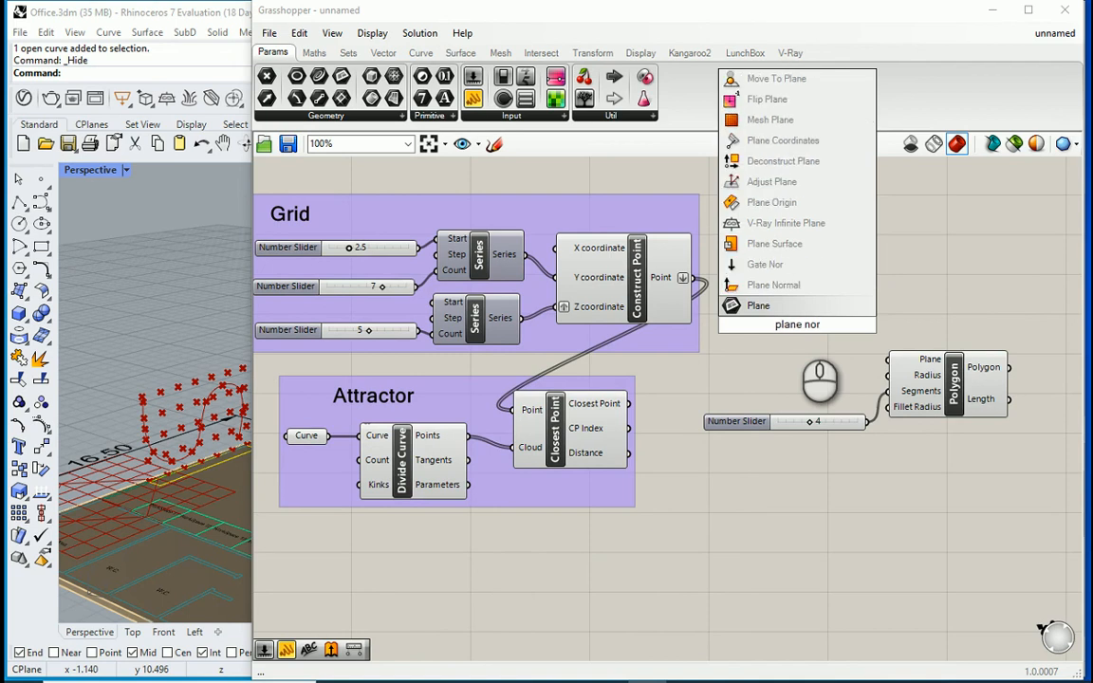
{"action": "left_click", "coordinate": [780, 286]}
{"action": "left_click_drag", "start_coordinate": [841, 325], "coordinate": [886, 361]}
{"action": "left_click_drag", "start_coordinate": [935, 331], "coordinate": [854, 344]}
{"action": "left_click", "coordinate": [760, 381]}
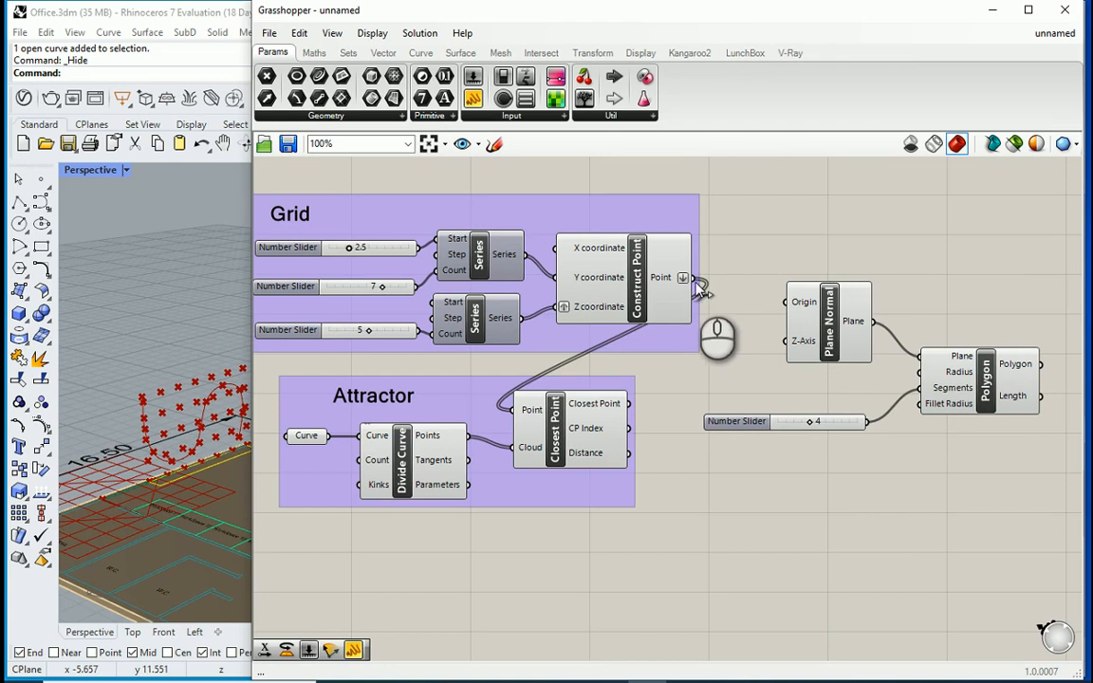
Connect Construct Point's output to Plane Normal's Origin and turn off the Plane Normal preview.
{"action": "left_click_drag", "start_coordinate": [694, 278], "coordinate": [786, 302]}
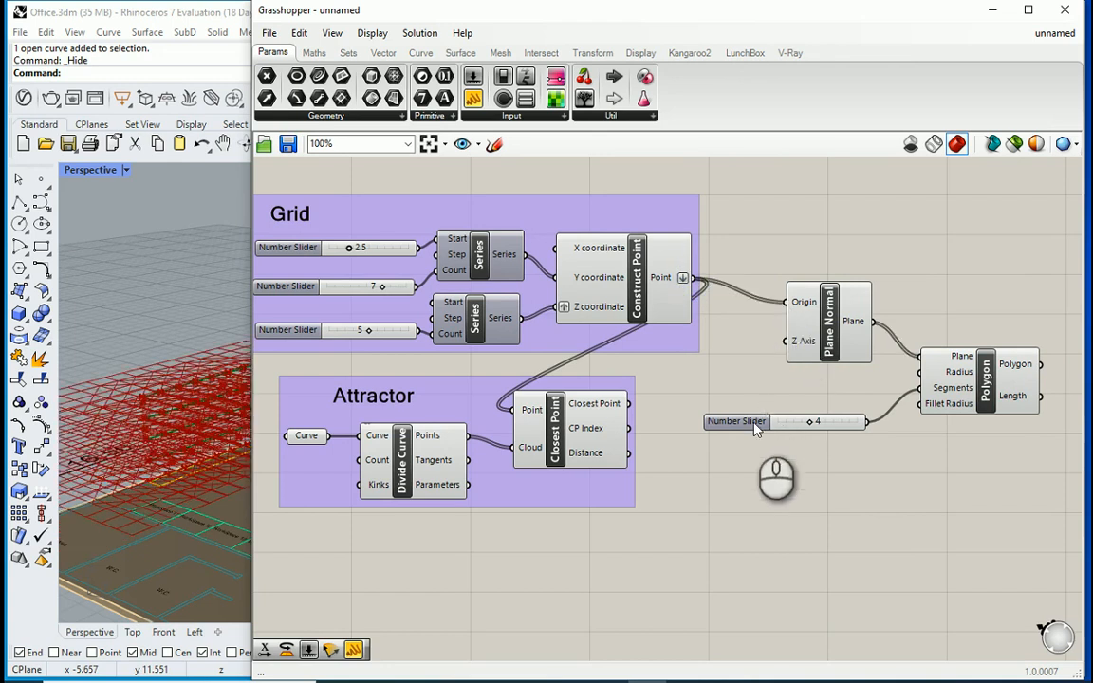
{"action": "right_click", "coordinate": [828, 321]}
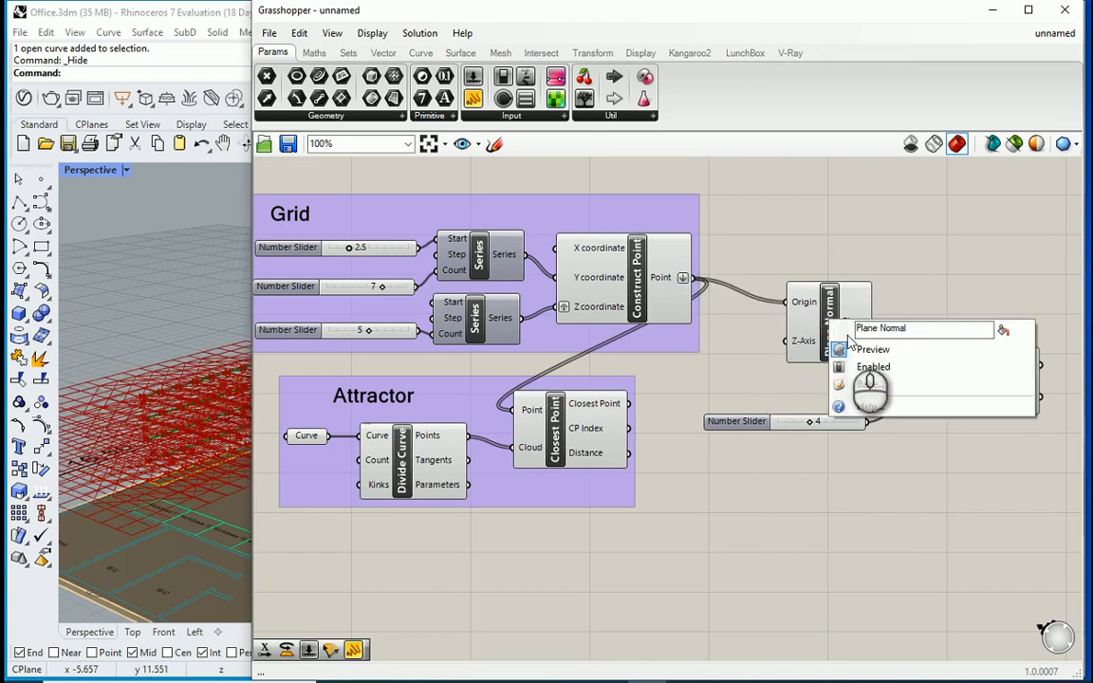
{"action": "left_click", "coordinate": [859, 350]}
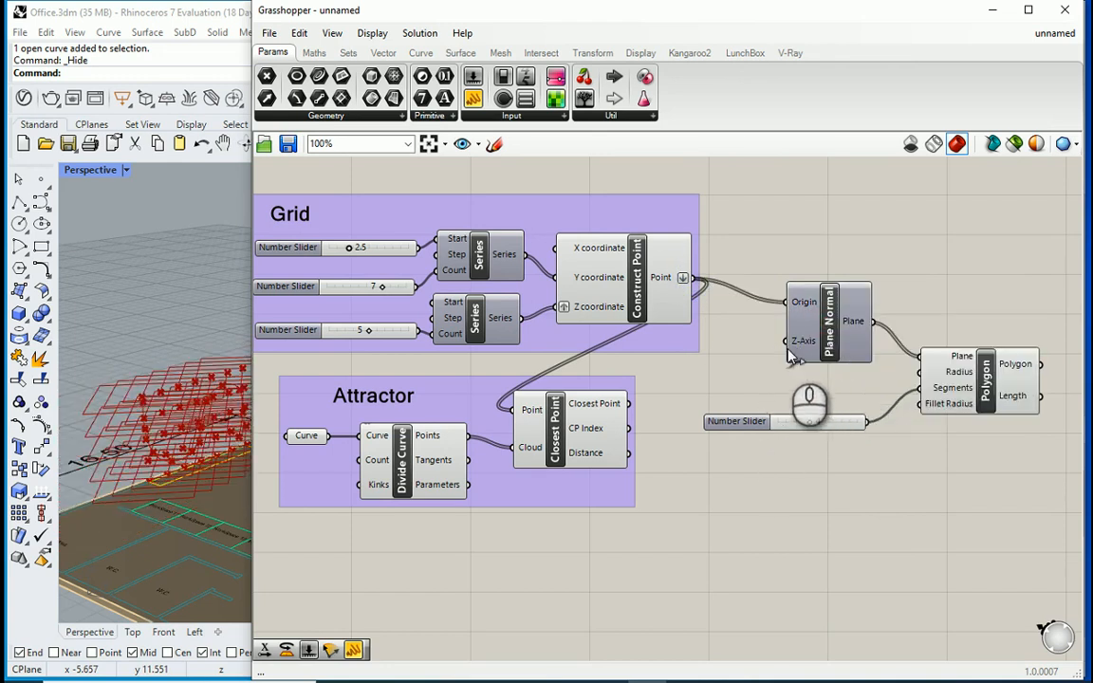
Add a Unit X vector and connect it to Plane Normal's Z-Axis so the polygons stand parallel to the wall.
{"action": "right_click_drag", "start_coordinate": [74, 543], "coordinate": [211, 531]}
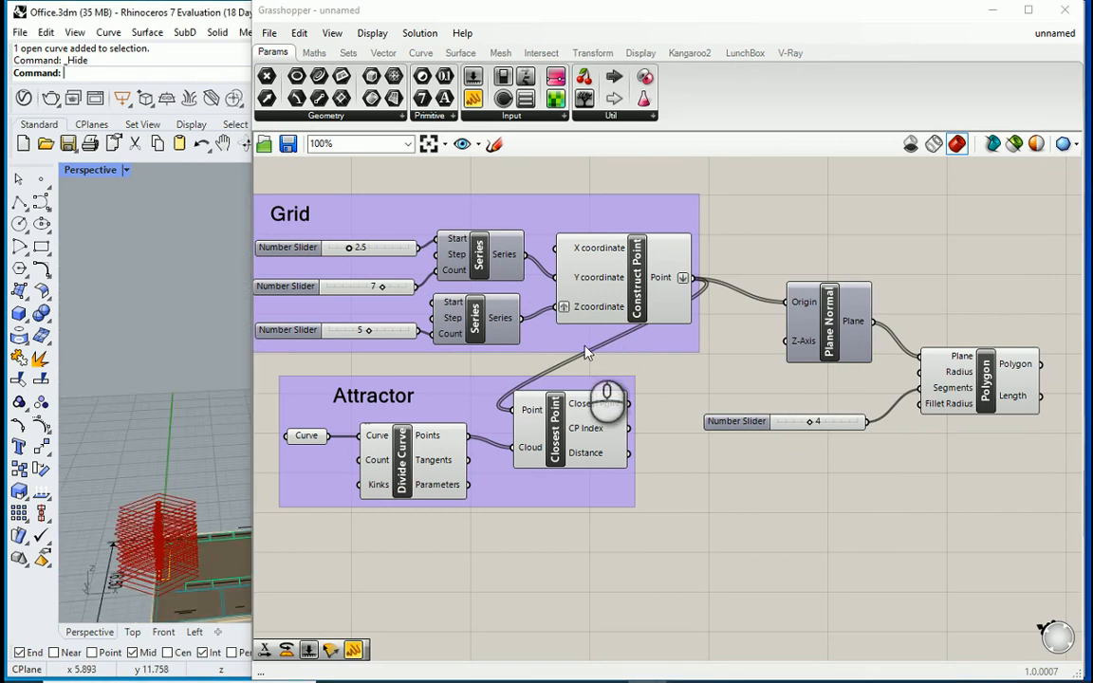
{"action": "right_click_drag", "start_coordinate": [228, 578], "coordinate": [124, 521]}
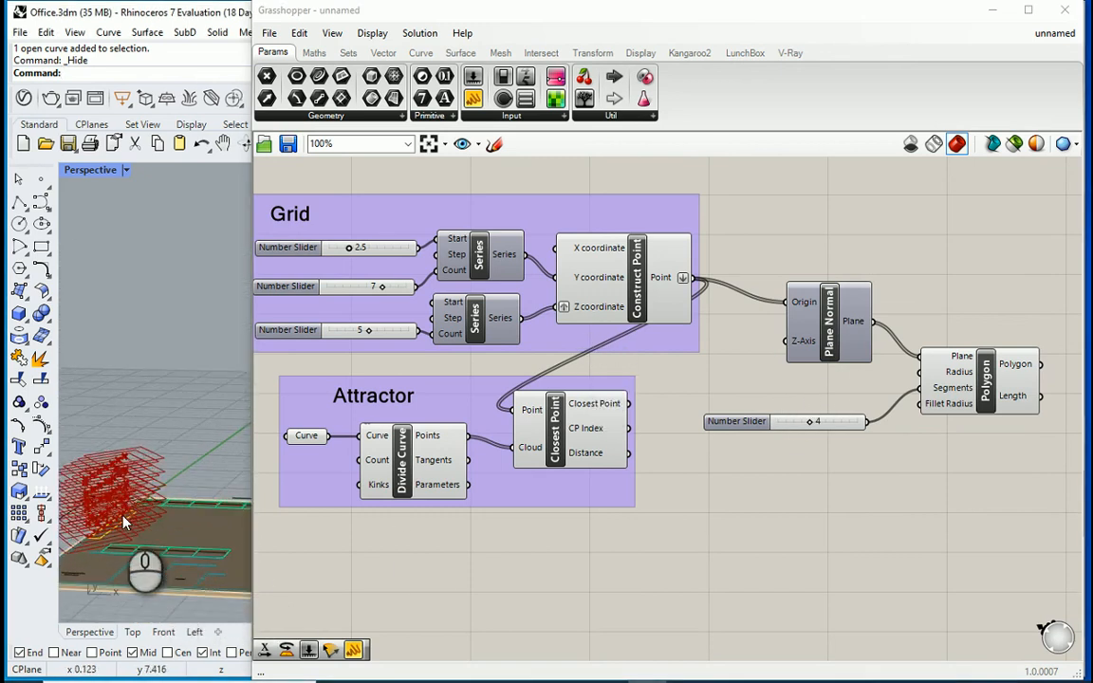
{"action": "scroll", "coordinate": [123, 517], "scroll_direction": "up", "scroll_amount": 2}
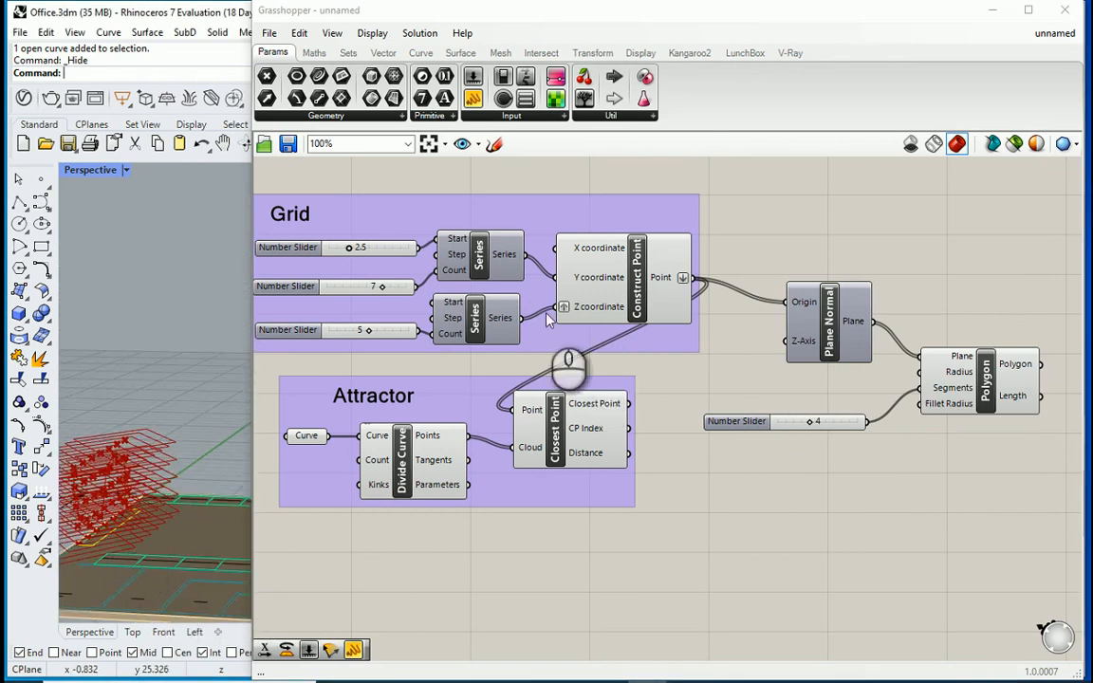
{"action": "double_click", "coordinate": [698, 370]}
{"action": "type", "text": "x"}
{"action": "key", "text": "Return"}
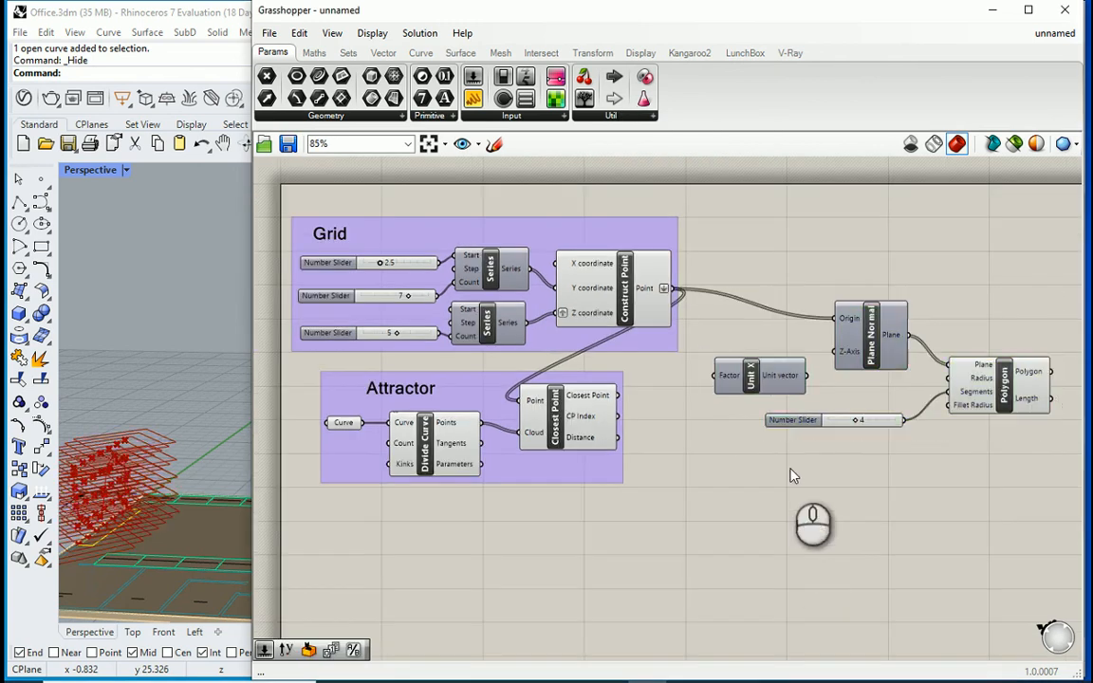
{"action": "left_click_drag", "start_coordinate": [763, 380], "coordinate": [835, 351]}
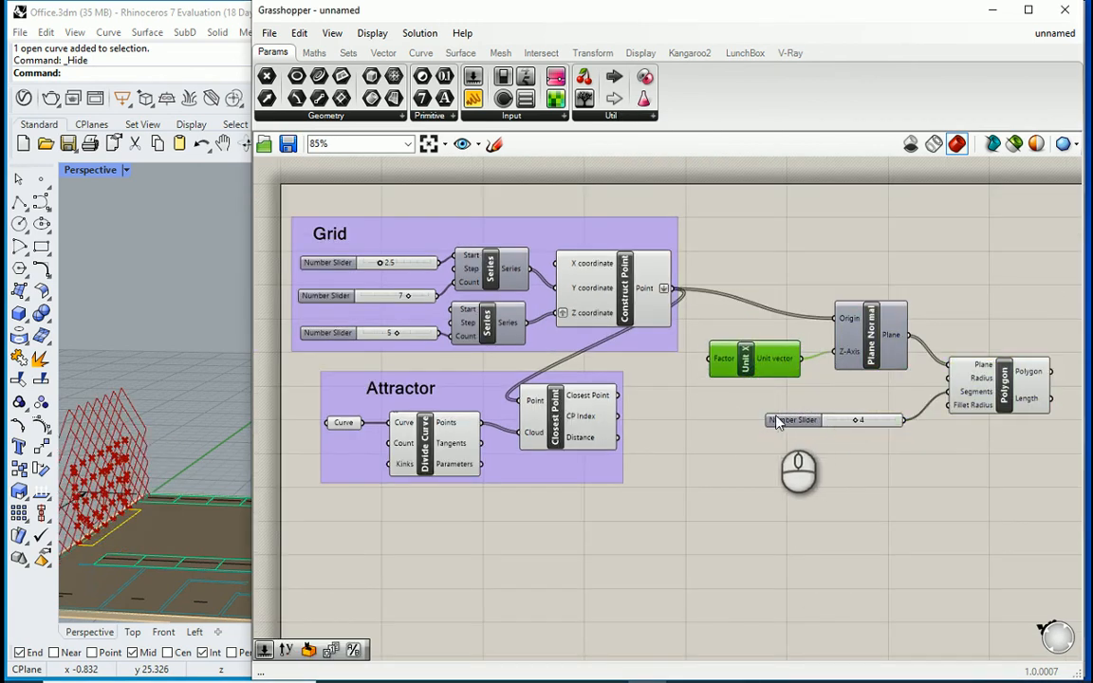
{"action": "mouse_move", "coordinate": [117, 495]}
{"action": "right_mouse_down"}
{"action": "mouse_move", "coordinate": [107, 512]}
{"action": "mouse_move", "coordinate": [110, 485]}
{"action": "right_mouse_up"}
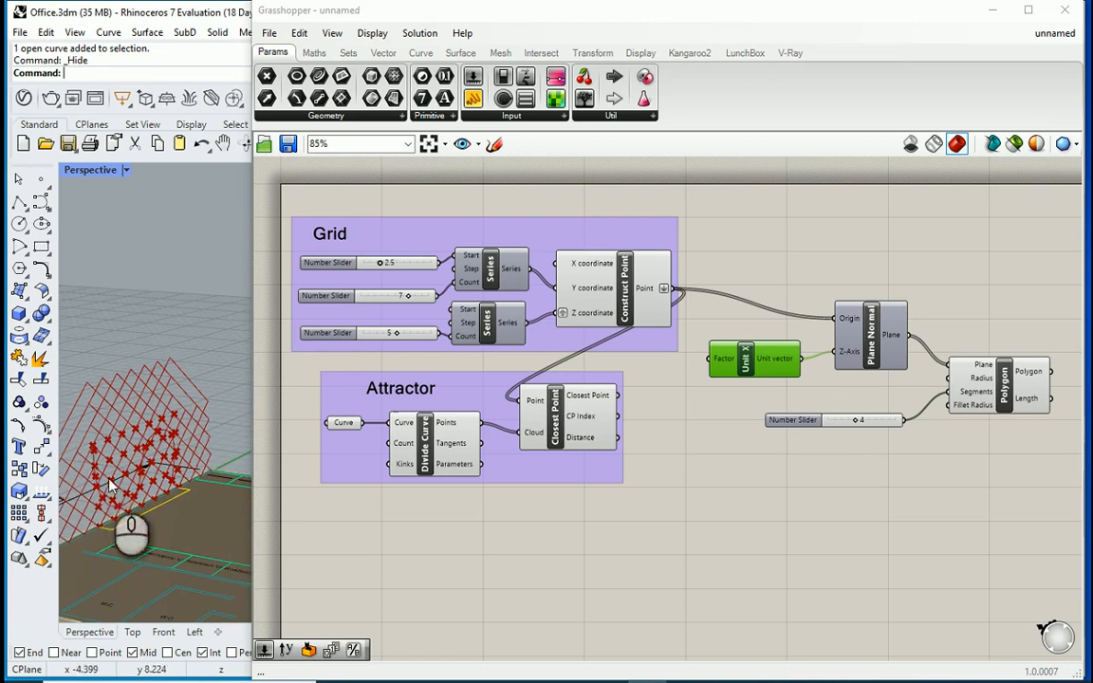
{"action": "left_click", "coordinate": [692, 463]}
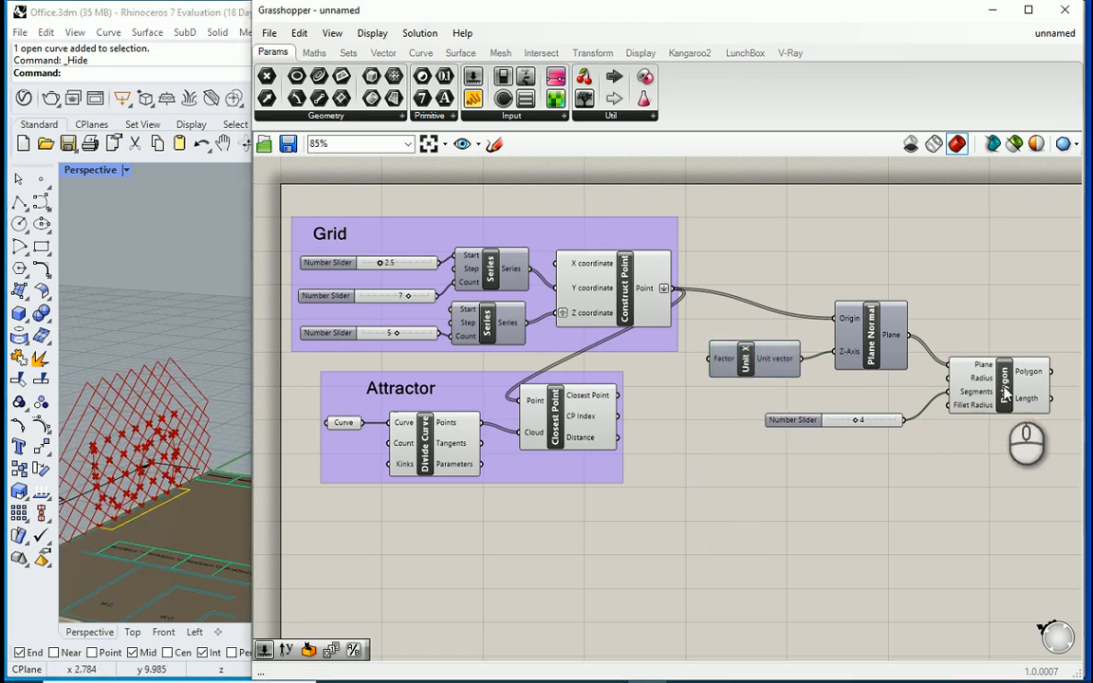
{"action": "right_click_drag", "start_coordinate": [186, 448], "coordinate": [102, 397]}
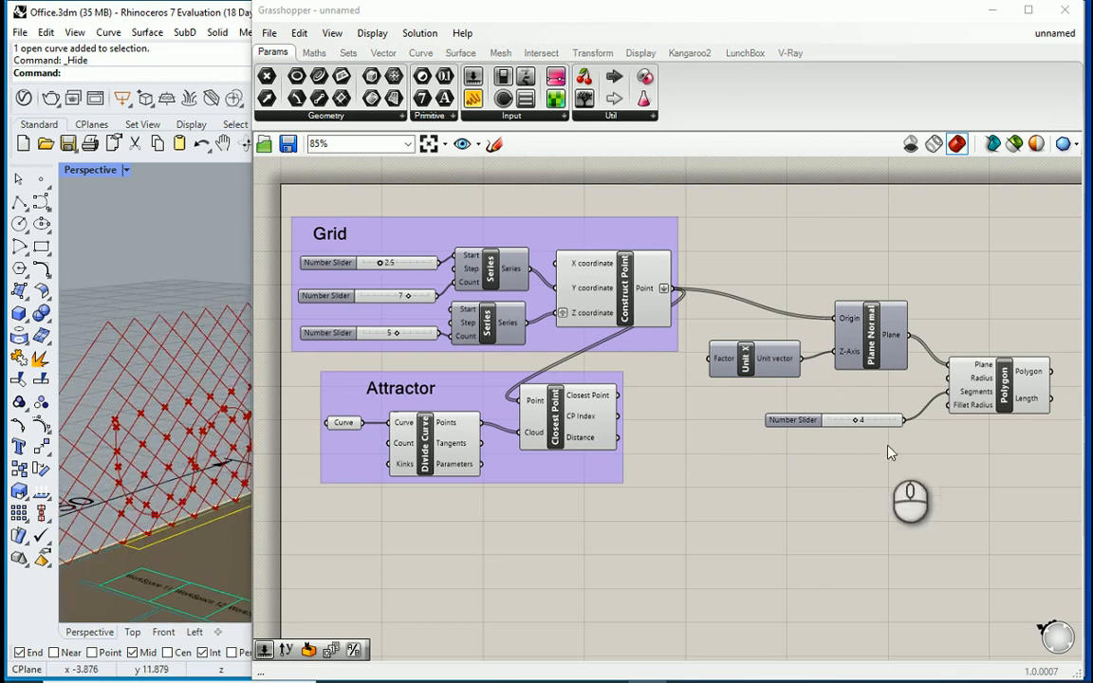
Align Unit X with the Z-Axis input, lower the segments slider, and add a 0.2 number slider above it.
{"action": "left_click_drag", "start_coordinate": [748, 362], "coordinate": [752, 356]}
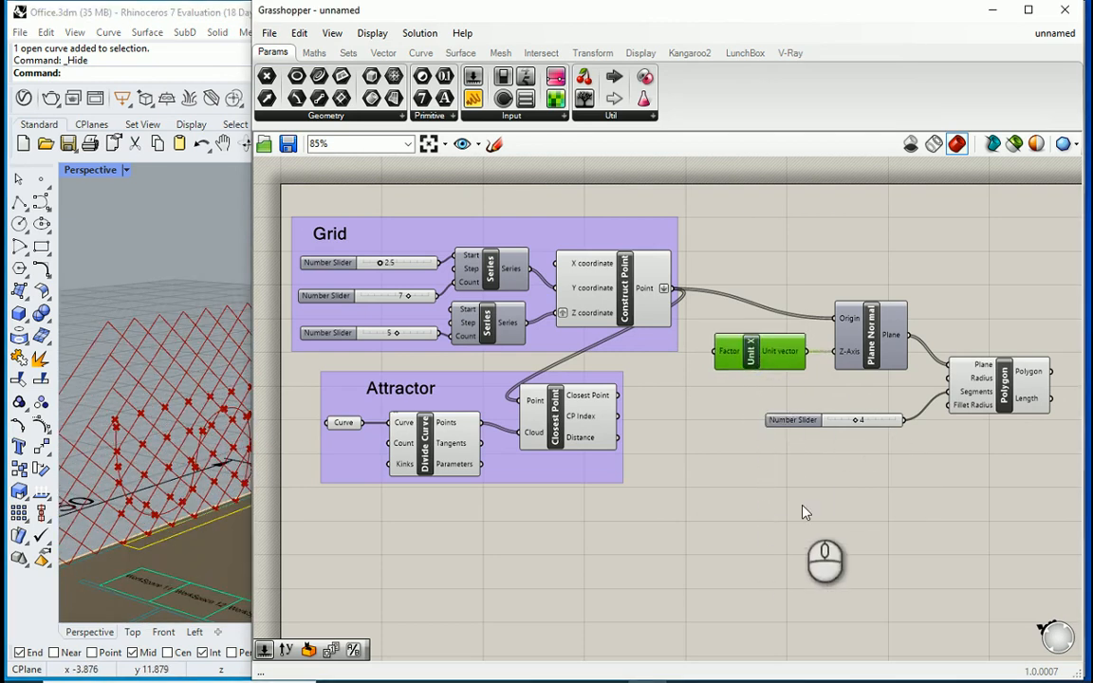
{"action": "left_click_drag", "start_coordinate": [796, 422], "coordinate": [792, 437]}
{"action": "left_click", "coordinate": [795, 413]}
{"action": "double_click", "coordinate": [853, 409]}
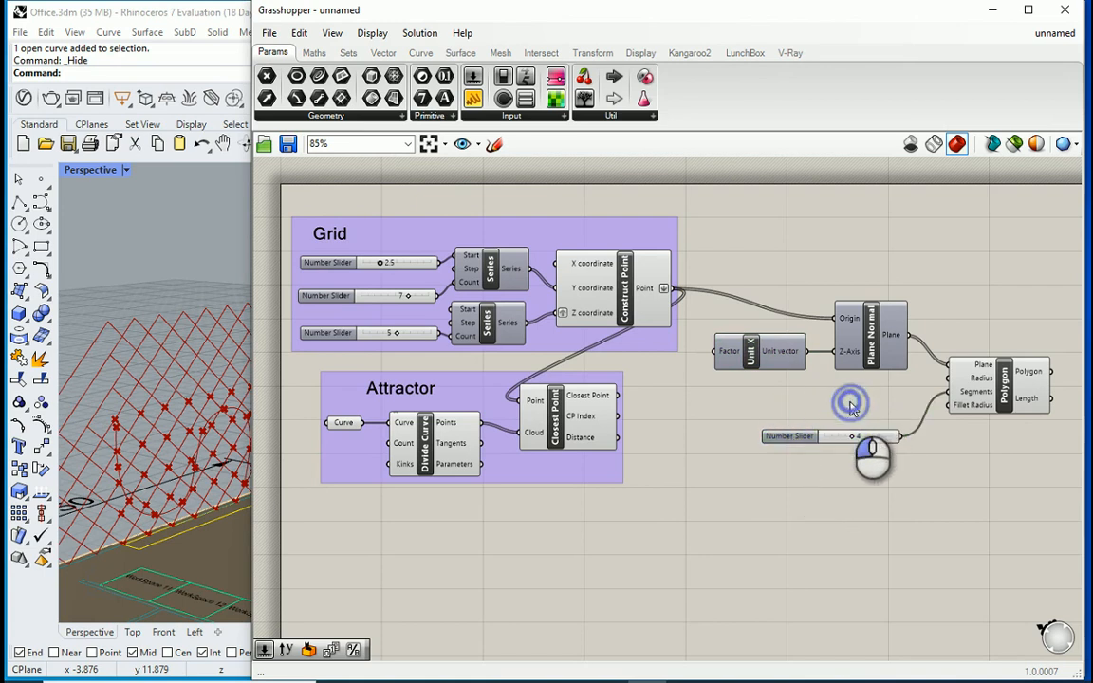
{"action": "type", "text": "0"}
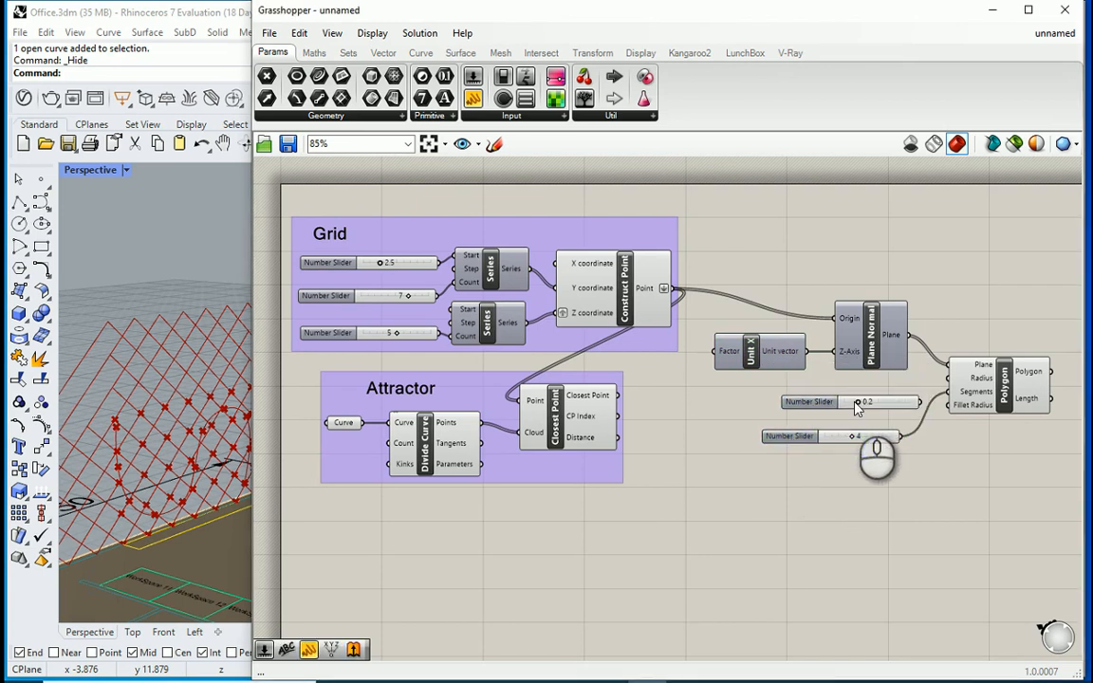
{"action": "key", "text": "Return"}
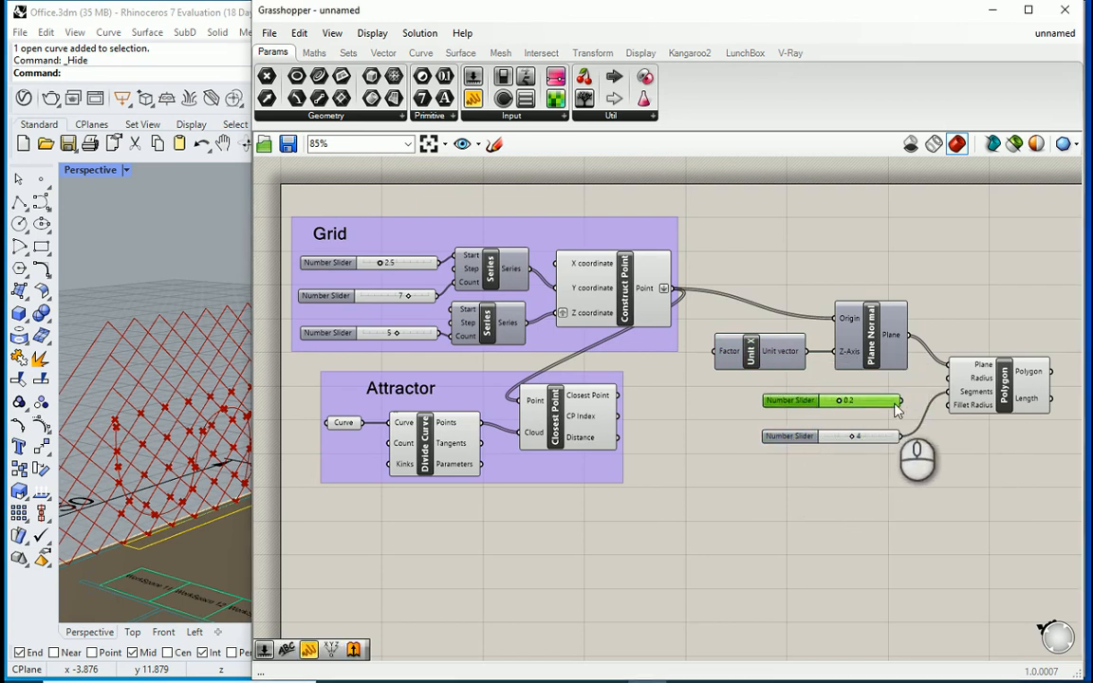
Connect the 0.2 number slider to Polygon's Radius input and check the polygon sizes along the wall.
{"action": "left_click_drag", "start_coordinate": [901, 400], "coordinate": [948, 391]}
{"action": "scroll", "coordinate": [159, 469], "scroll_direction": "up", "scroll_amount": 10}
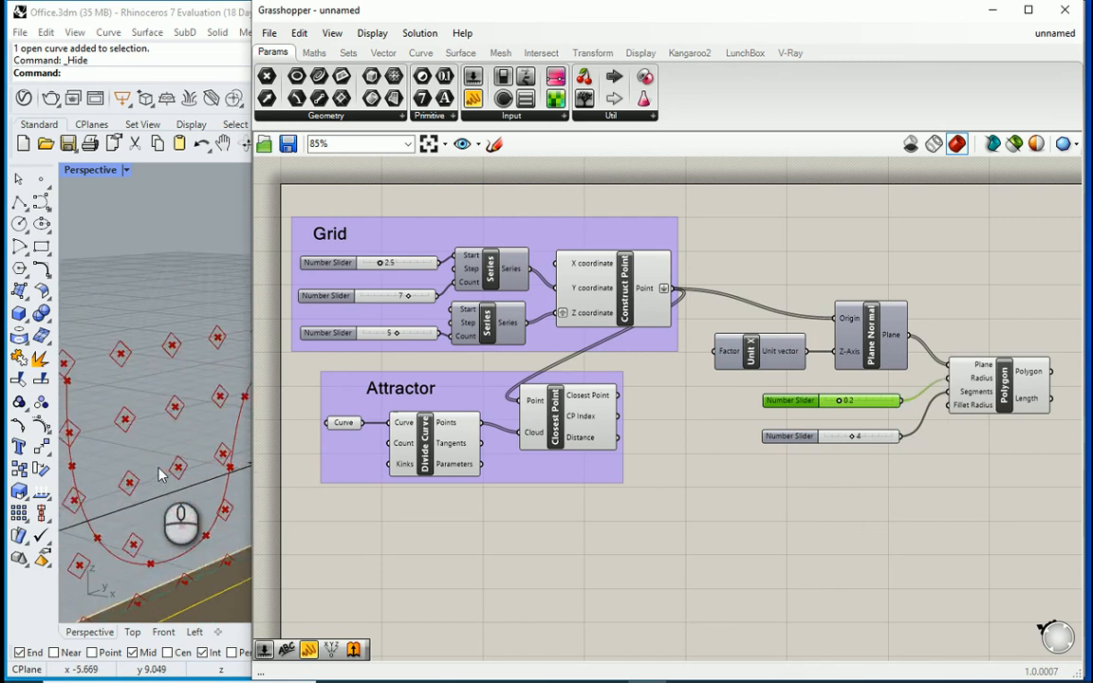
{"action": "scroll", "coordinate": [158, 477], "scroll_direction": "down", "scroll_amount": 9}
{"action": "scroll", "coordinate": [162, 487], "scroll_direction": "up", "scroll_amount": 4}
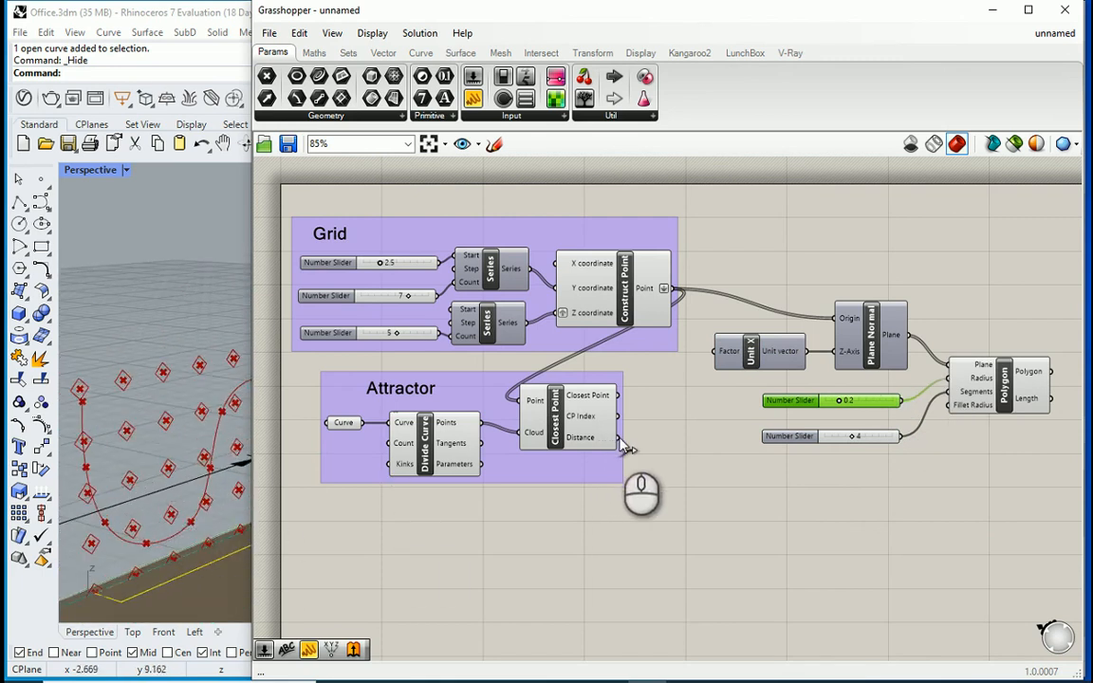
Connect Closest Point's Distance output to Polygon's Radius in place of the 0.2 slider, and delete that slider.
{"action": "left_click_drag", "start_coordinate": [618, 438], "coordinate": [948, 378]}
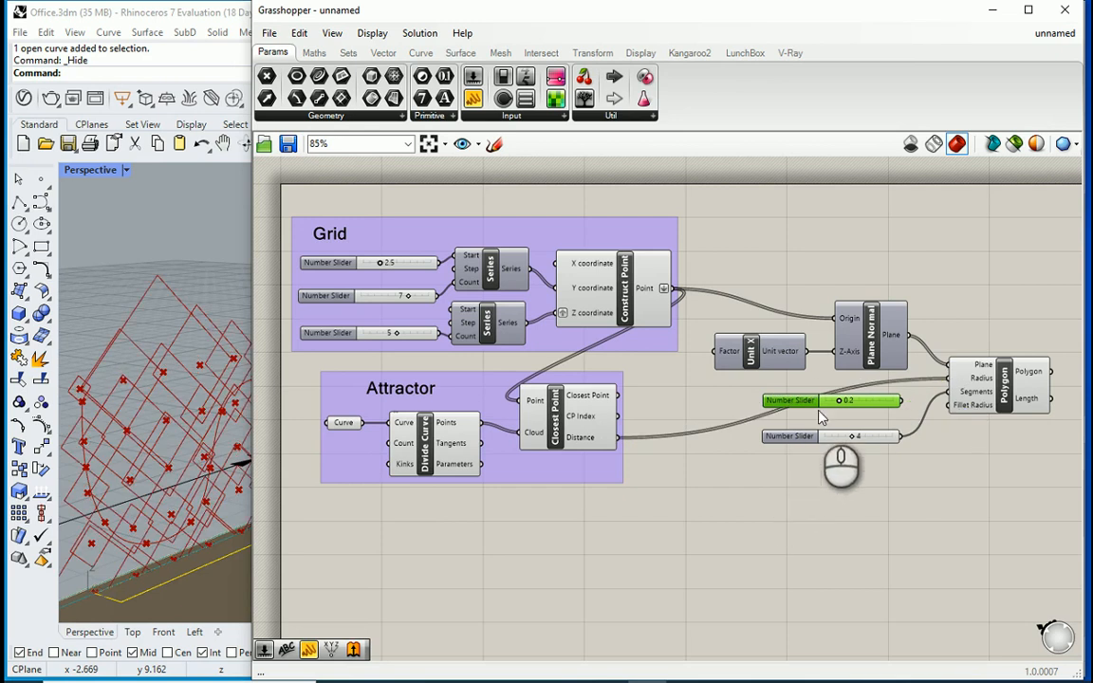
{"action": "key", "text": "Delete"}
{"action": "scroll", "coordinate": [93, 480], "scroll_direction": "down", "scroll_amount": 4}
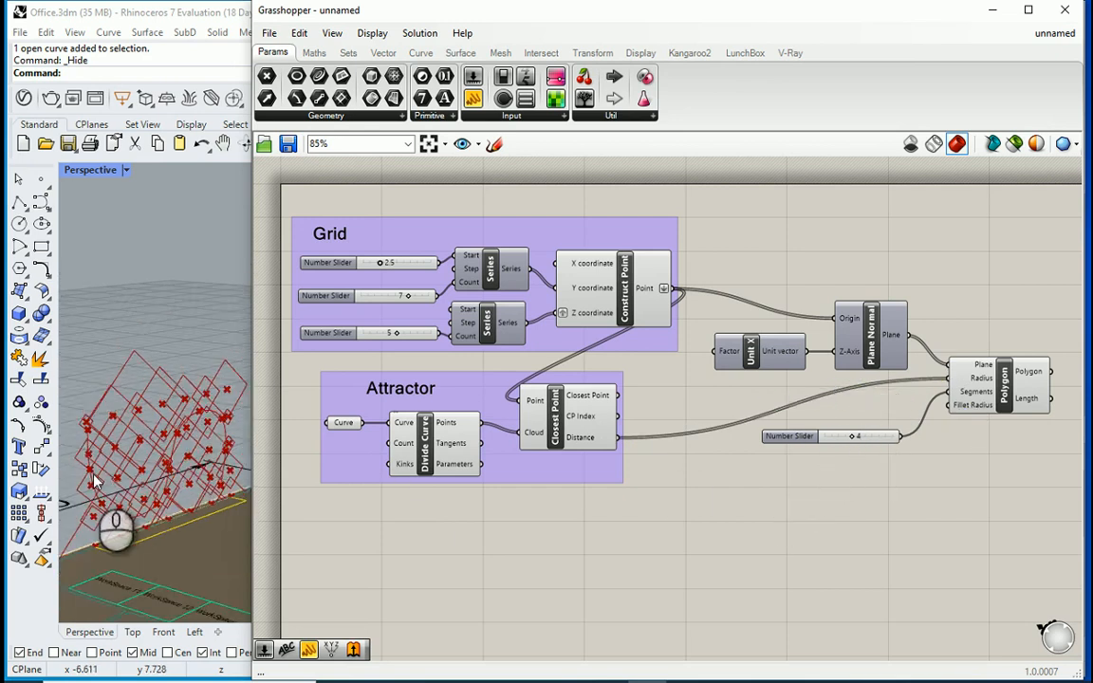
{"action": "scroll", "coordinate": [179, 463], "scroll_direction": "up", "scroll_amount": 3}
{"action": "right_click_drag", "start_coordinate": [170, 486], "coordinate": [88, 428]}
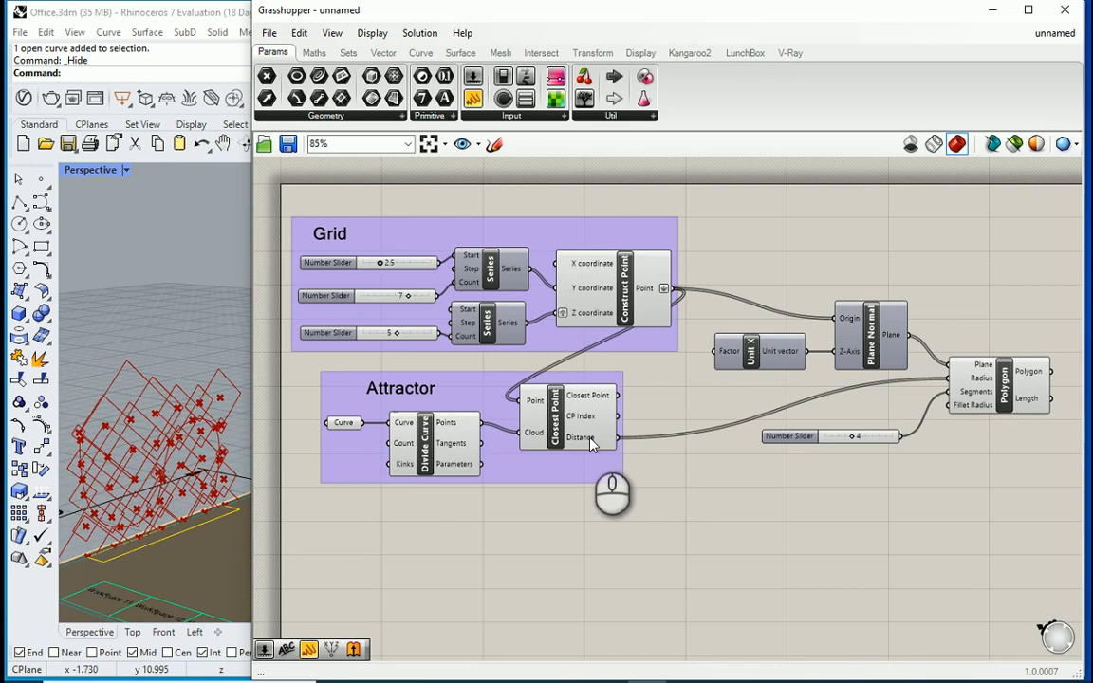
Add a Division component below Closest Point and connect the Distance output to its A input.
{"action": "double_click", "coordinate": [680, 465]}
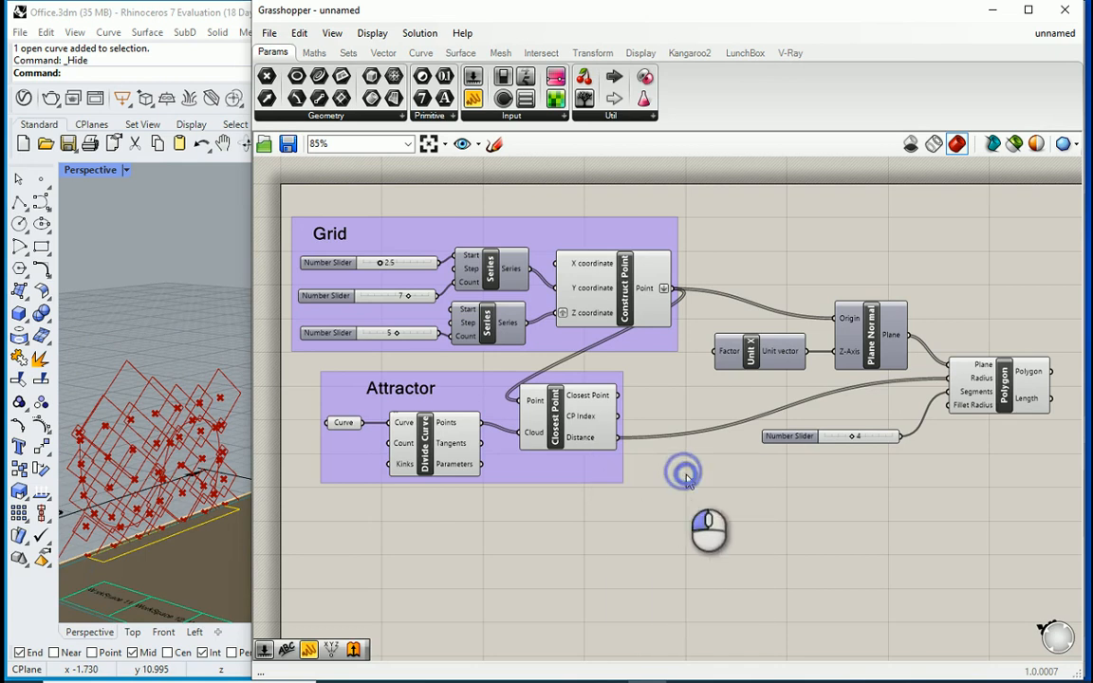
{"action": "type", "text": "Division"}
{"action": "key", "text": "Return"}
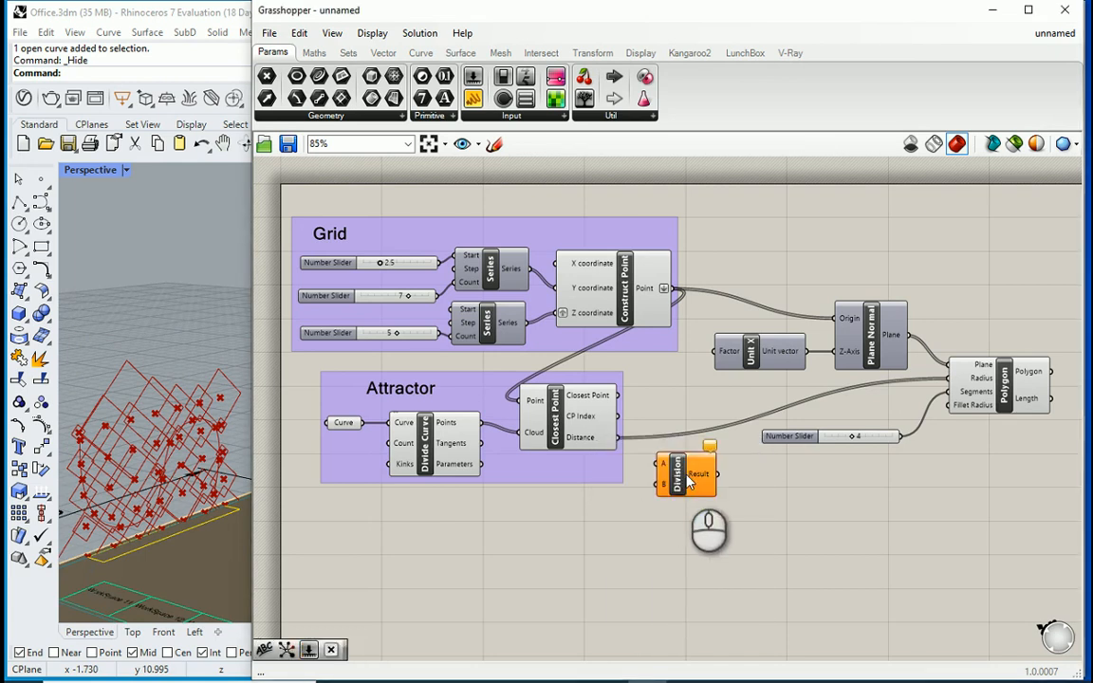
{"action": "left_click_drag", "start_coordinate": [675, 492], "coordinate": [682, 524]}
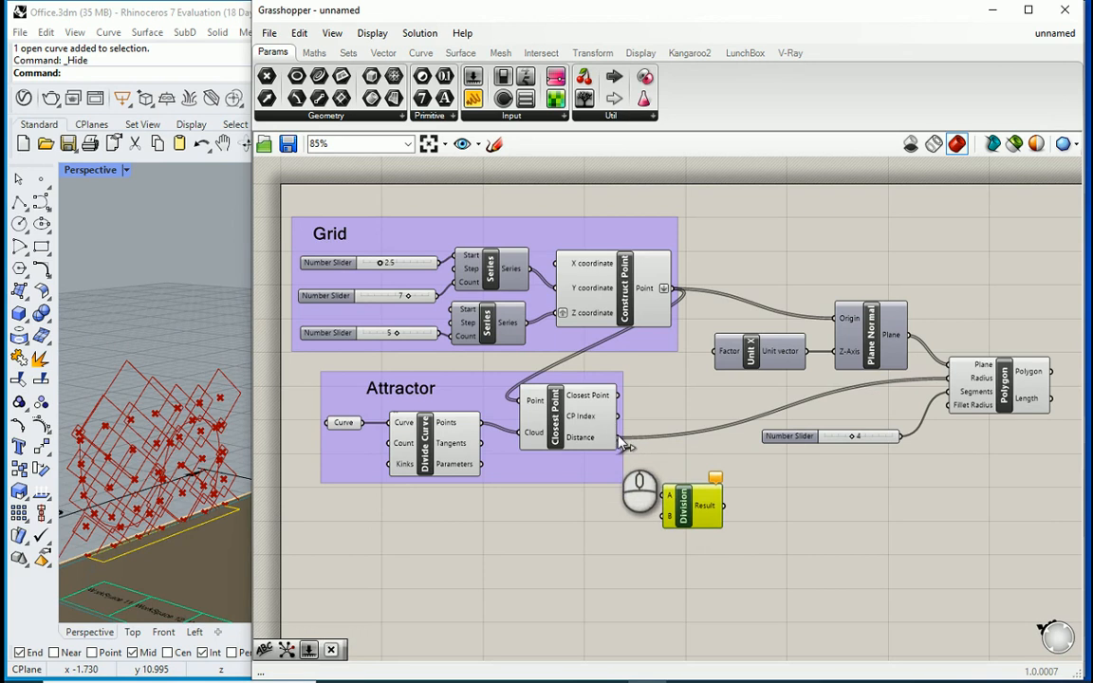
{"action": "left_click_drag", "start_coordinate": [622, 438], "coordinate": [666, 494]}
{"action": "left_click", "coordinate": [586, 520]}
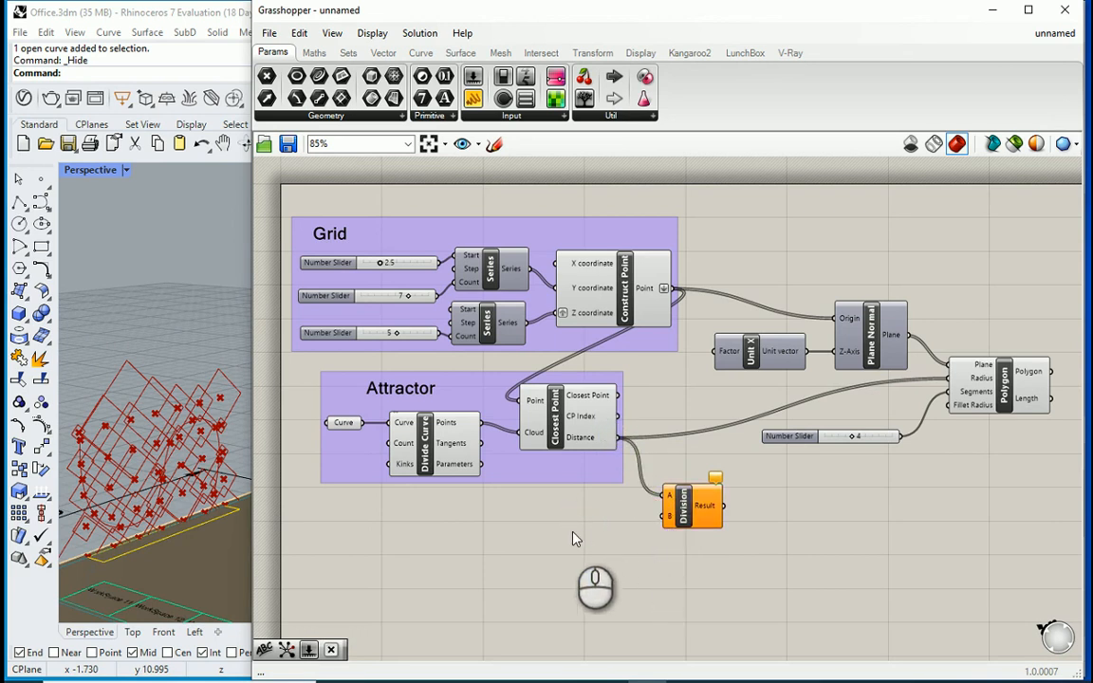
Add a number slider with value 15 and connect it to Division's B input.
{"action": "double_click", "coordinate": [575, 526]}
{"action": "type", "text": "15"}
{"action": "key", "text": "Return"}
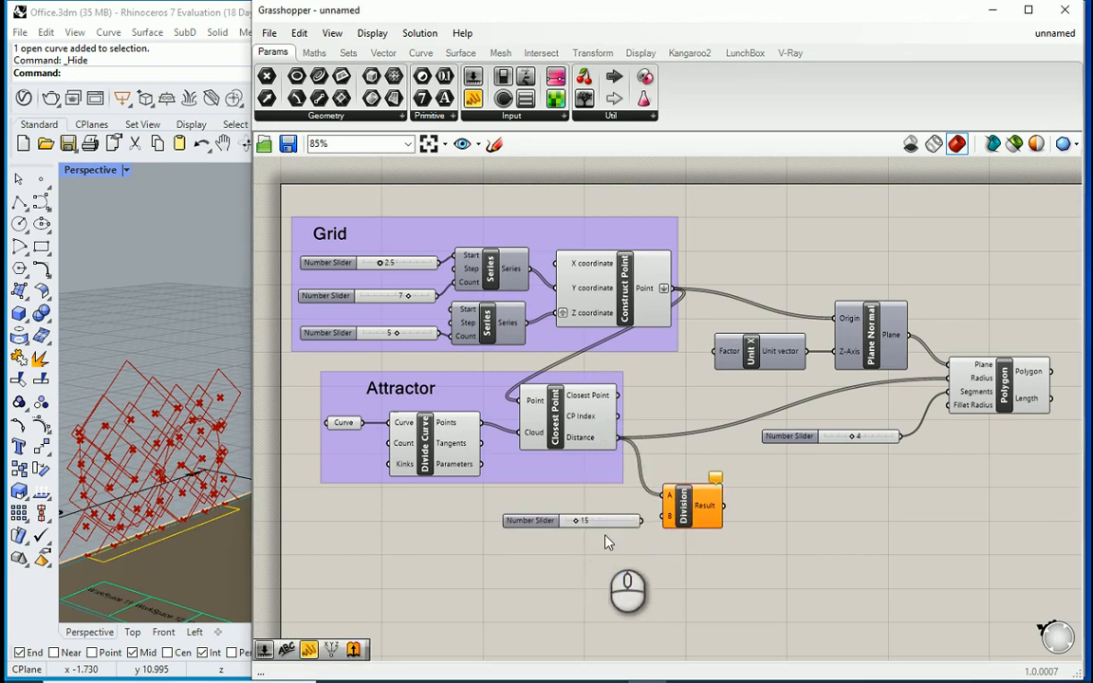
{"action": "left_click_drag", "start_coordinate": [641, 520], "coordinate": [668, 516]}
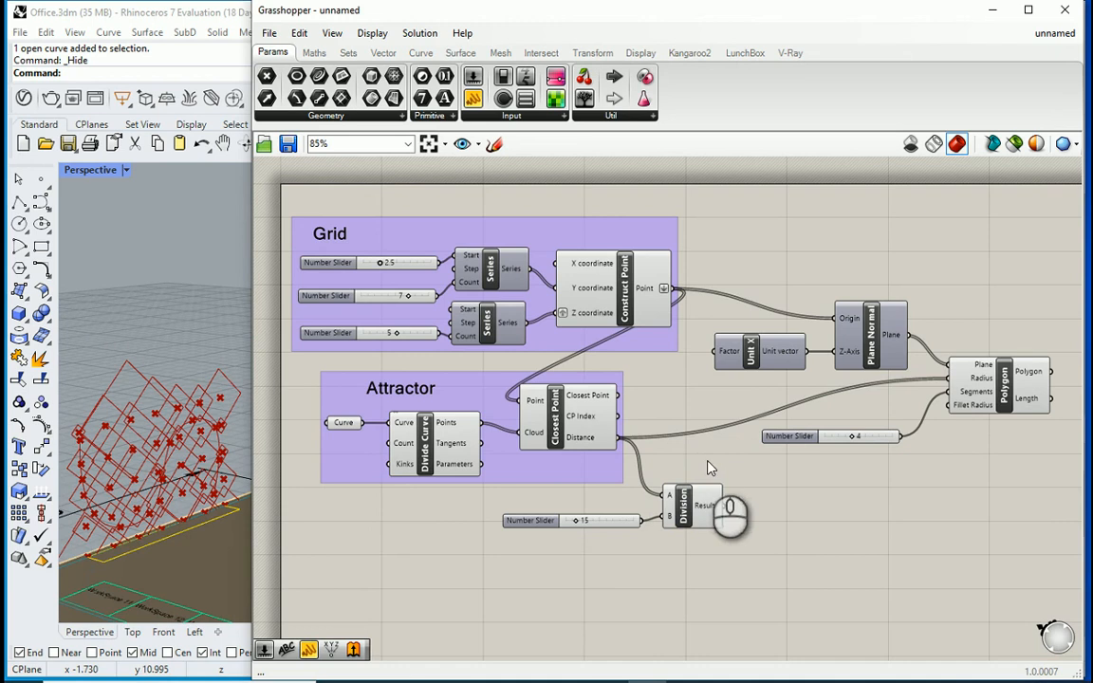
Connect Division's Result to Polygon's Radius, moving Division nearer the Attractor group and the segments slider lower.
{"action": "left_click_drag", "start_coordinate": [808, 436], "coordinate": [823, 465]}
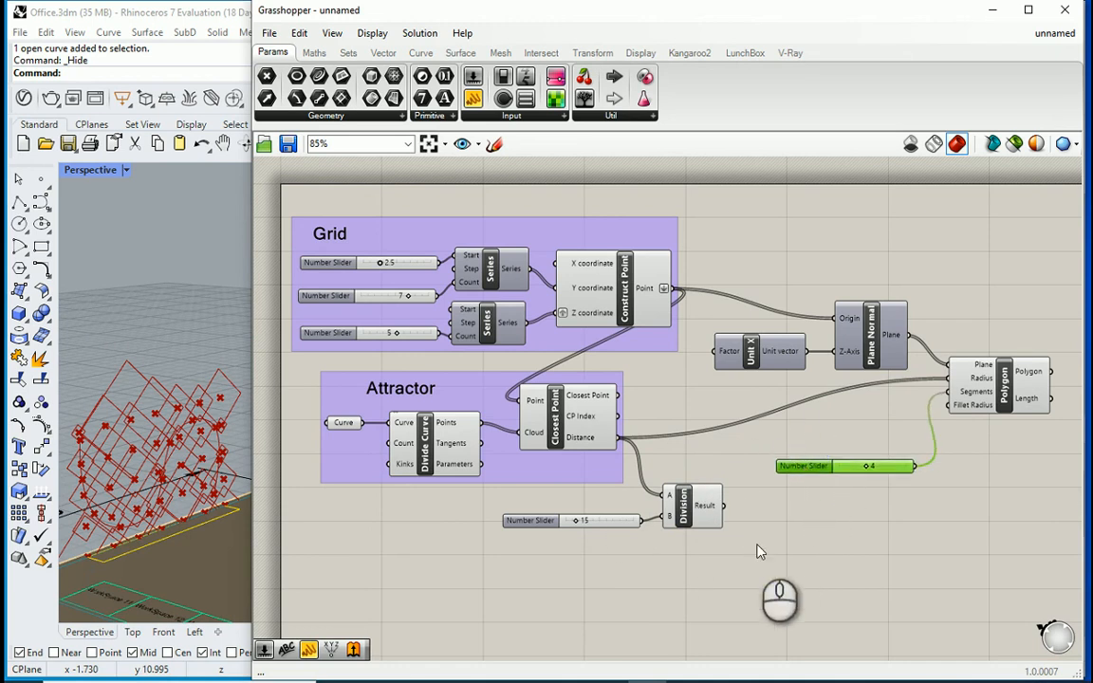
{"action": "left_click_drag", "start_coordinate": [690, 553], "coordinate": [605, 496]}
{"action": "left_click_drag", "start_coordinate": [674, 508], "coordinate": [948, 377]}
{"action": "left_click", "coordinate": [682, 579]}
{"action": "left_click_drag", "start_coordinate": [821, 465], "coordinate": [851, 481]}
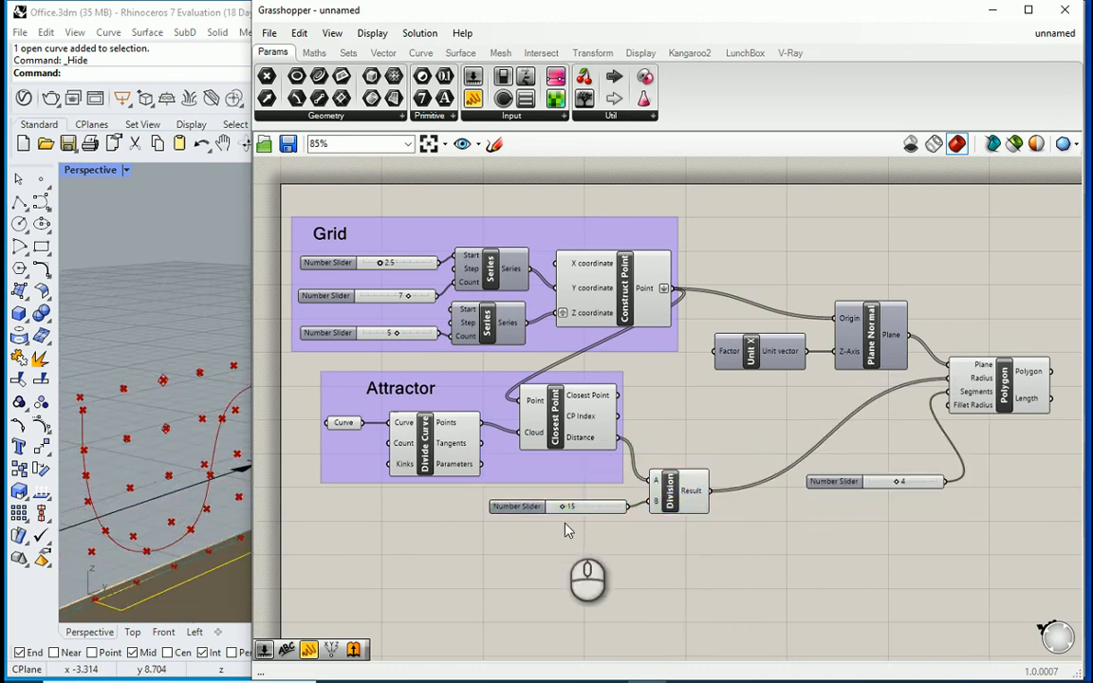
Set the divisor slider feeding Division to 3 and inspect the polygon sizes around the attractor curve.
{"action": "left_click_drag", "start_coordinate": [561, 509], "coordinate": [557, 509]}
{"action": "scroll", "coordinate": [537, 513], "scroll_direction": "up", "scroll_amount": 3}
{"action": "scroll", "coordinate": [112, 486], "scroll_direction": "down", "scroll_amount": 5}
{"action": "scroll", "coordinate": [184, 500], "scroll_direction": "up", "scroll_amount": 5}
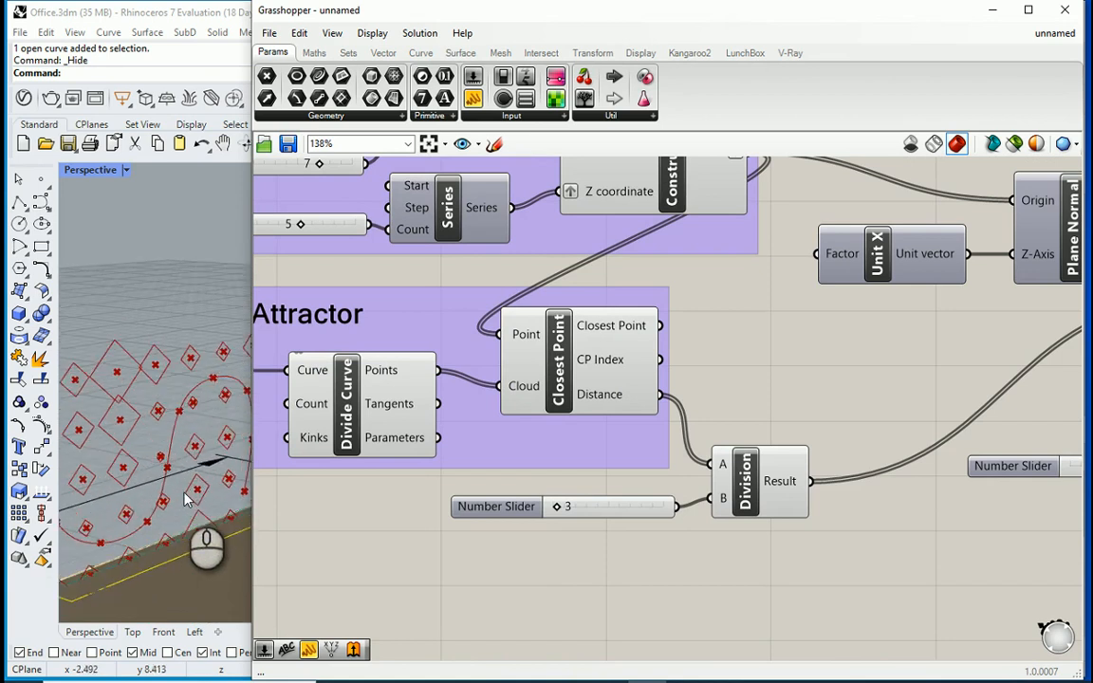
{"action": "scroll", "coordinate": [159, 482], "scroll_direction": "down", "scroll_amount": 2}
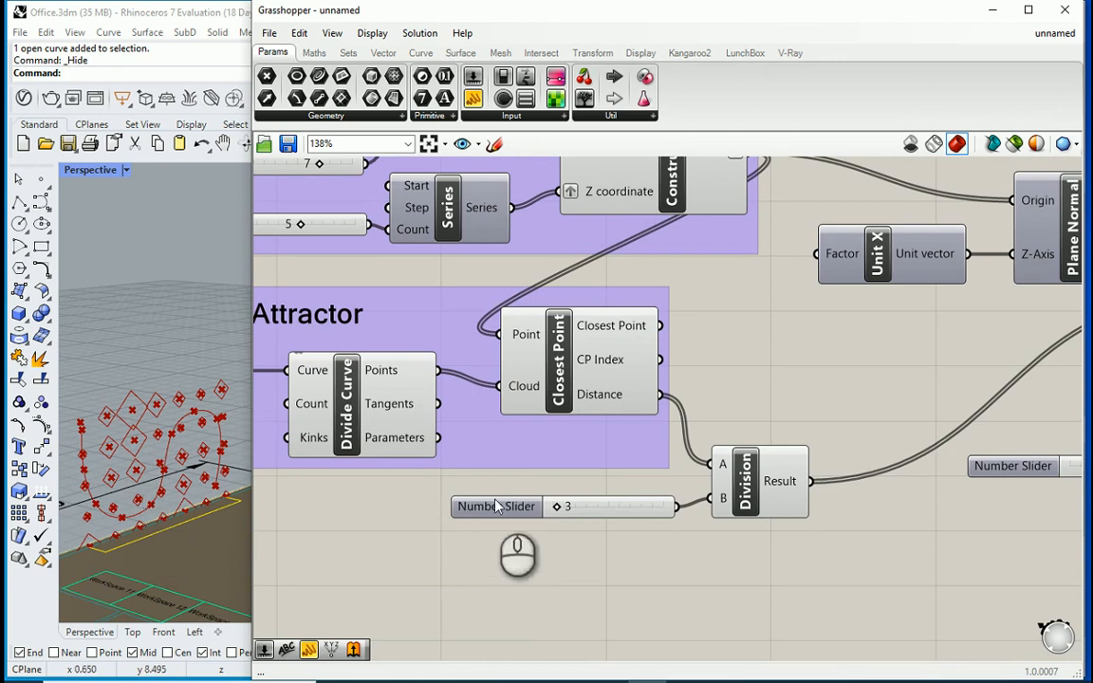
Ungroup the Attractor components.
{"action": "scroll", "coordinate": [495, 505], "scroll_direction": "down", "scroll_amount": 3}
{"action": "scroll", "coordinate": [388, 463], "scroll_direction": "up", "scroll_amount": 1}
{"action": "right_click", "coordinate": [393, 457]}
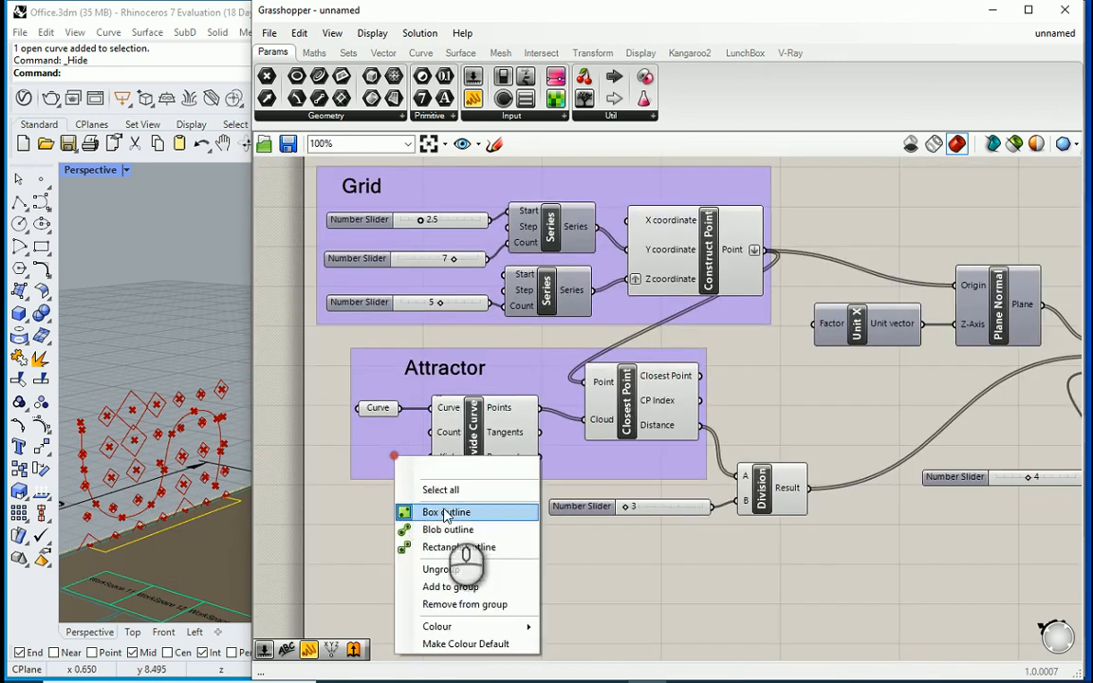
{"action": "left_click", "coordinate": [451, 568]}
{"action": "left_click", "coordinate": [478, 576]}
Move Division with its slider and Closest Point closer to the Divide Curve component.
{"action": "left_click_drag", "start_coordinate": [793, 558], "coordinate": [680, 489]}
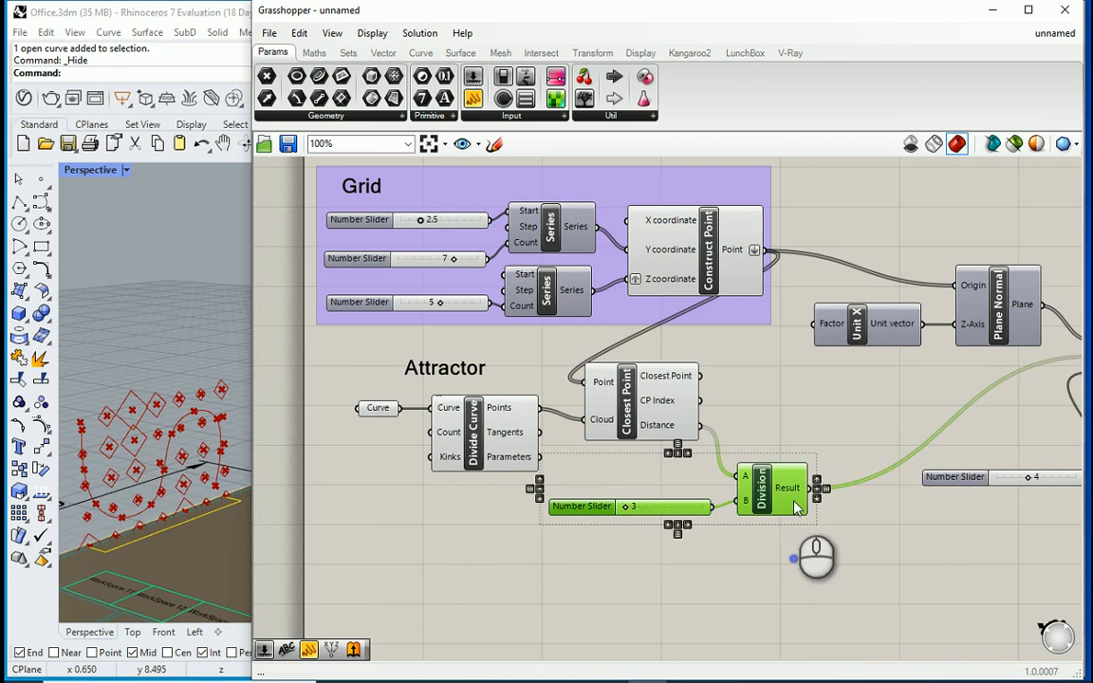
{"action": "left_click_drag", "start_coordinate": [757, 498], "coordinate": [698, 491]}
{"action": "left_click", "coordinate": [609, 527]}
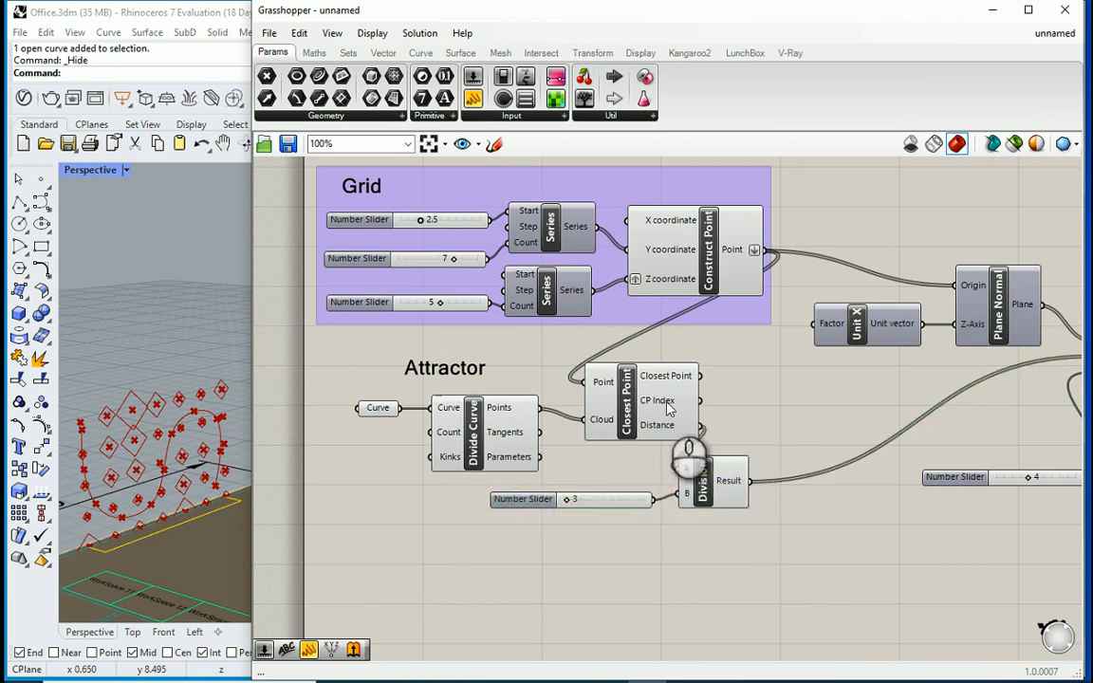
{"action": "left_click_drag", "start_coordinate": [640, 411], "coordinate": [620, 413]}
{"action": "left_click", "coordinate": [675, 538]}
Group all Attractor components together with Division and its slider, and place the group directly below the Grid group.
{"action": "left_click_drag", "start_coordinate": [741, 562], "coordinate": [335, 341]}
{"action": "right_click", "coordinate": [373, 381]}
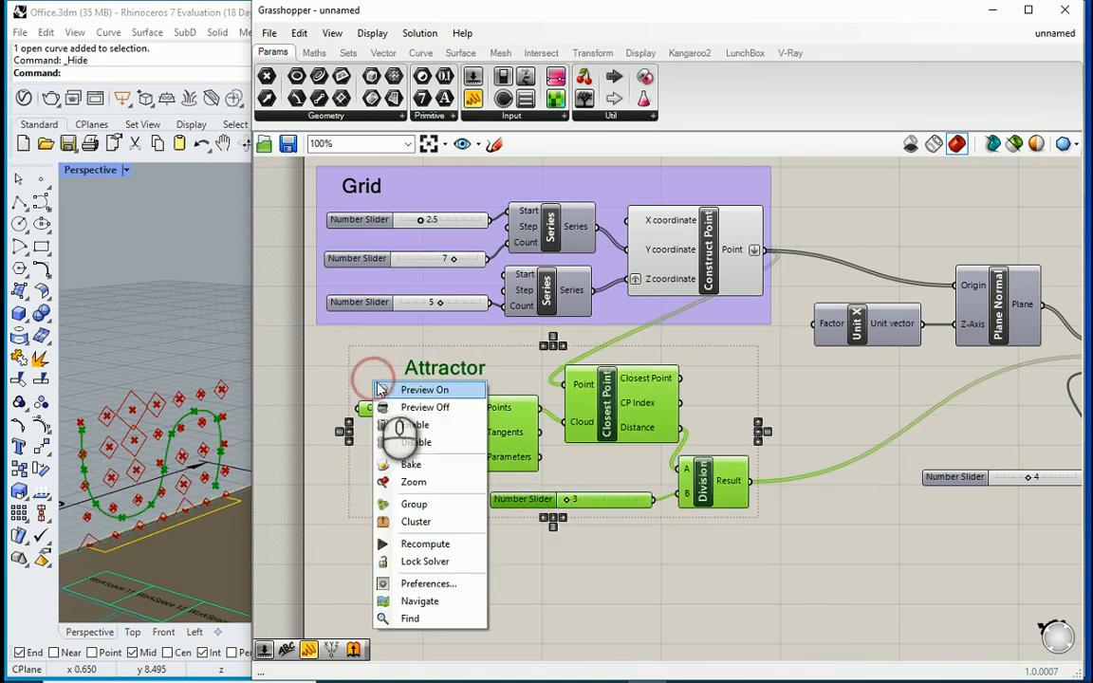
{"action": "left_click", "coordinate": [447, 507]}
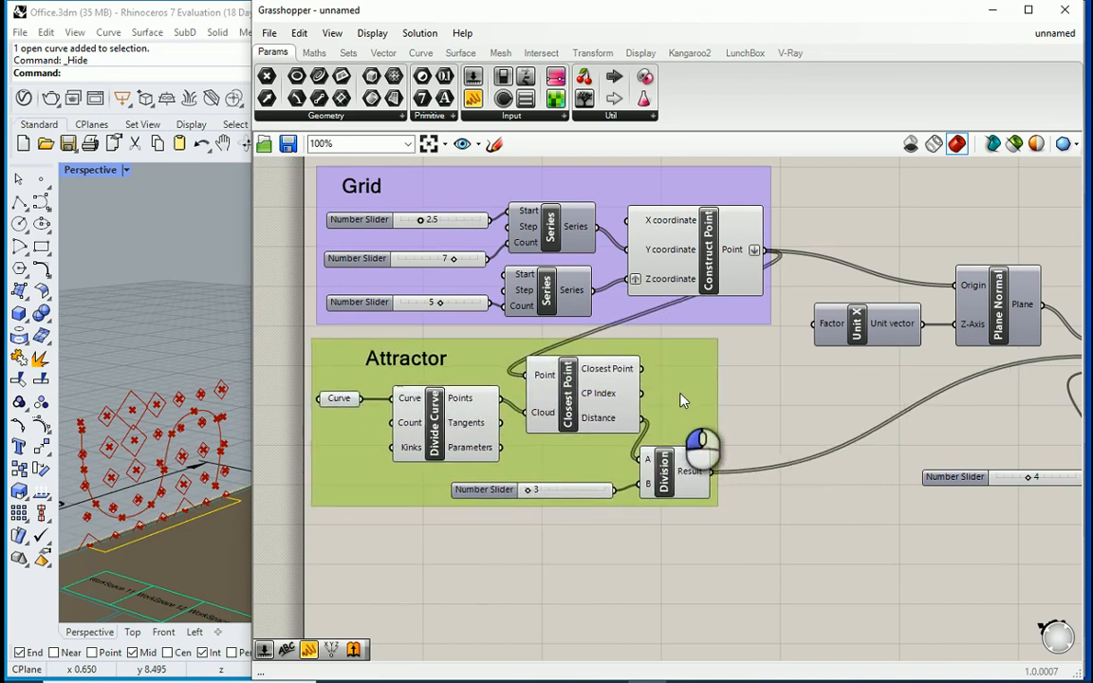
{"action": "left_click_drag", "start_coordinate": [680, 401], "coordinate": [683, 404]}
{"action": "scroll", "coordinate": [479, 481], "scroll_direction": "down", "scroll_amount": 2}
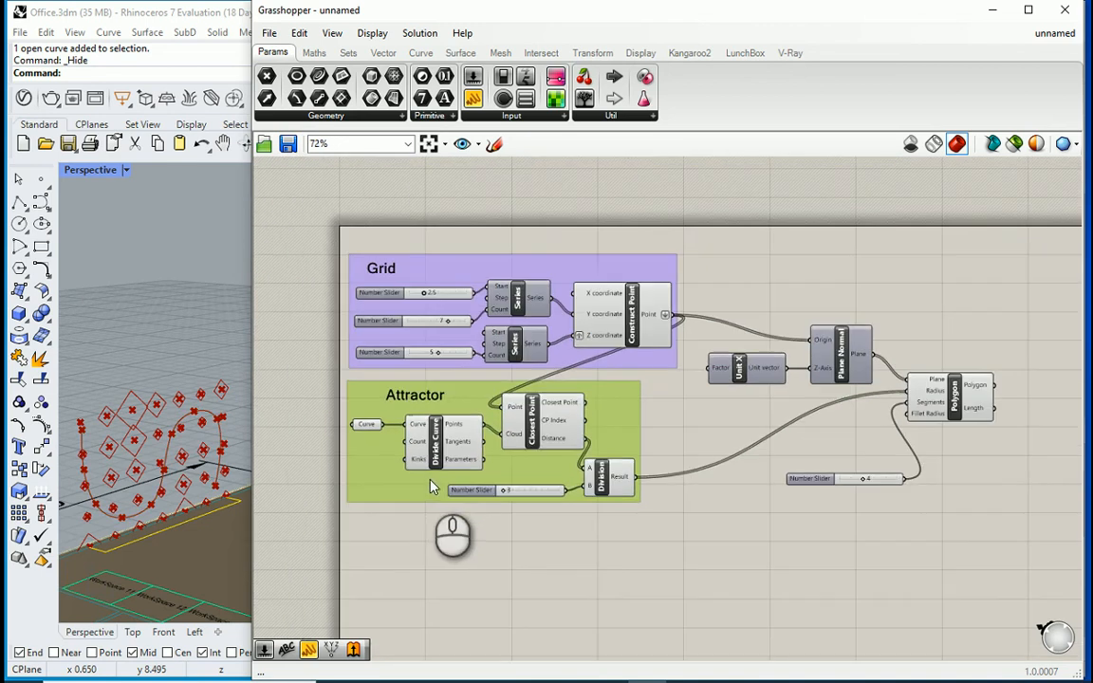
Rearrange Unit X, Plane Normal, the segments slider and Polygon into a compact cluster beside the Attractor group.
{"action": "scroll", "coordinate": [881, 391], "scroll_direction": "up", "scroll_amount": 2}
{"action": "left_click_drag", "start_coordinate": [835, 516], "coordinate": [761, 506]}
{"action": "left_click_drag", "start_coordinate": [817, 395], "coordinate": [739, 339]}
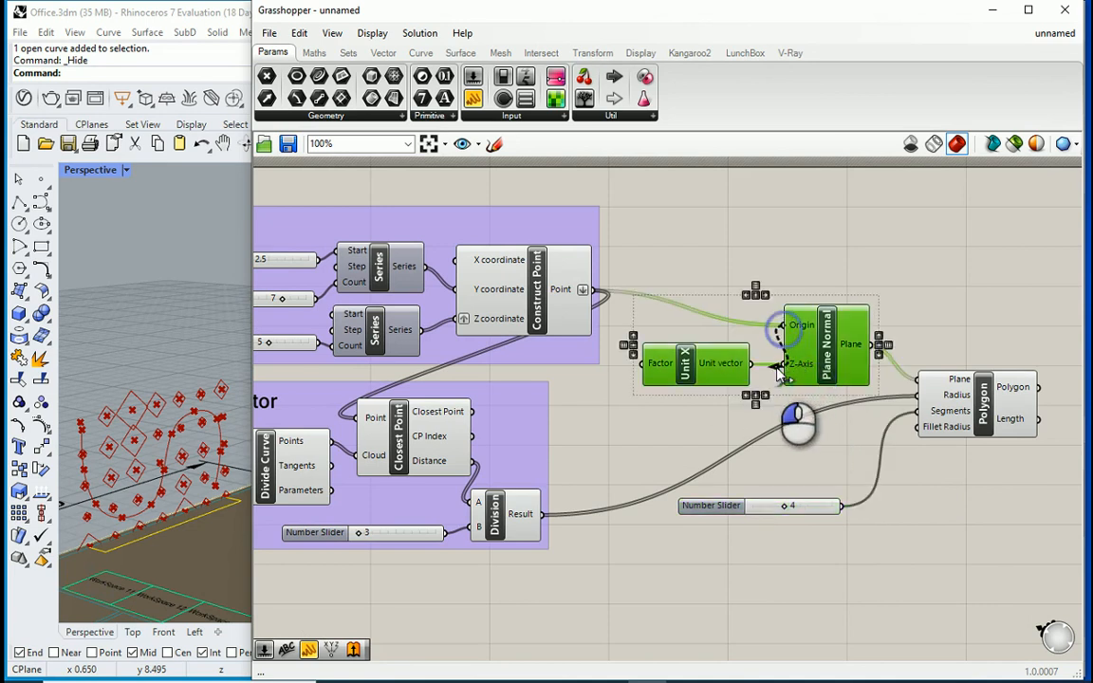
{"action": "left_click_drag", "start_coordinate": [818, 334], "coordinate": [811, 366]}
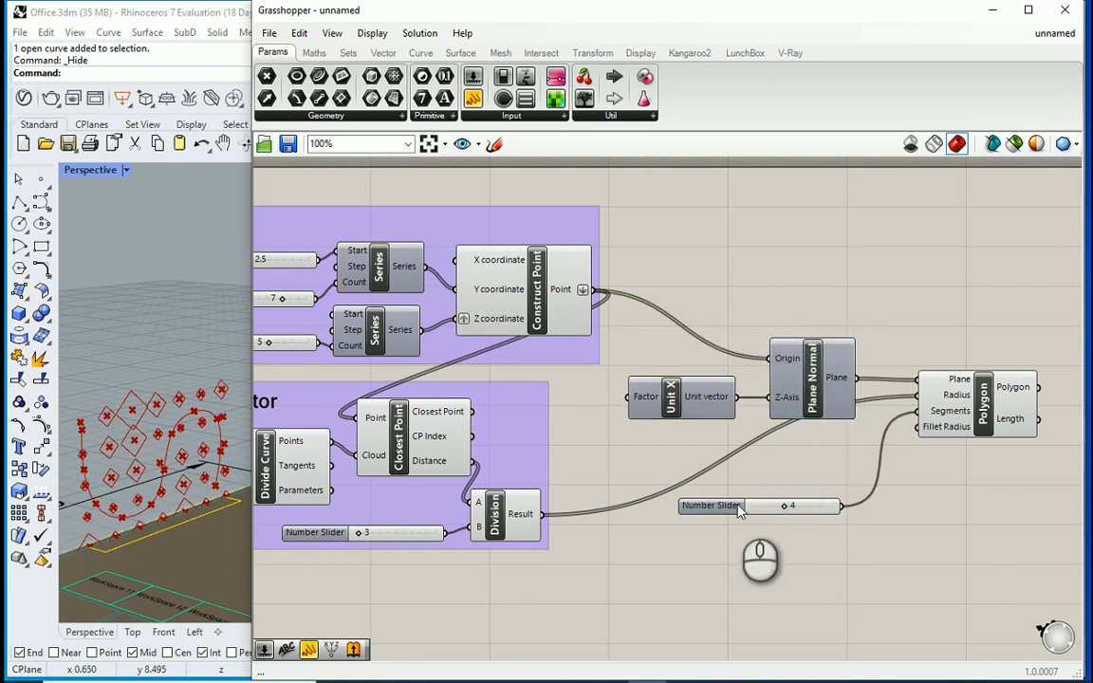
{"action": "left_click_drag", "start_coordinate": [732, 506], "coordinate": [621, 437]}
{"action": "left_click_drag", "start_coordinate": [983, 414], "coordinate": [885, 463]}
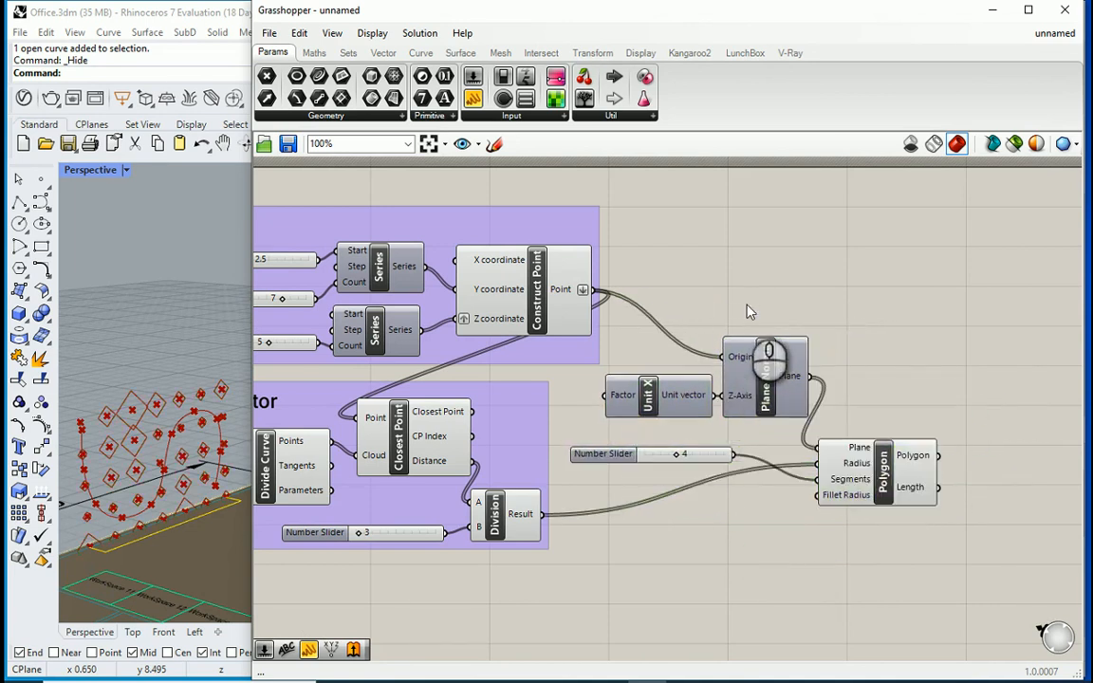
Add a Scribble label reading "Polygon" and place it above Plane Normal.
{"action": "double_click", "coordinate": [748, 305]}
{"action": "type", "text": "scri"}
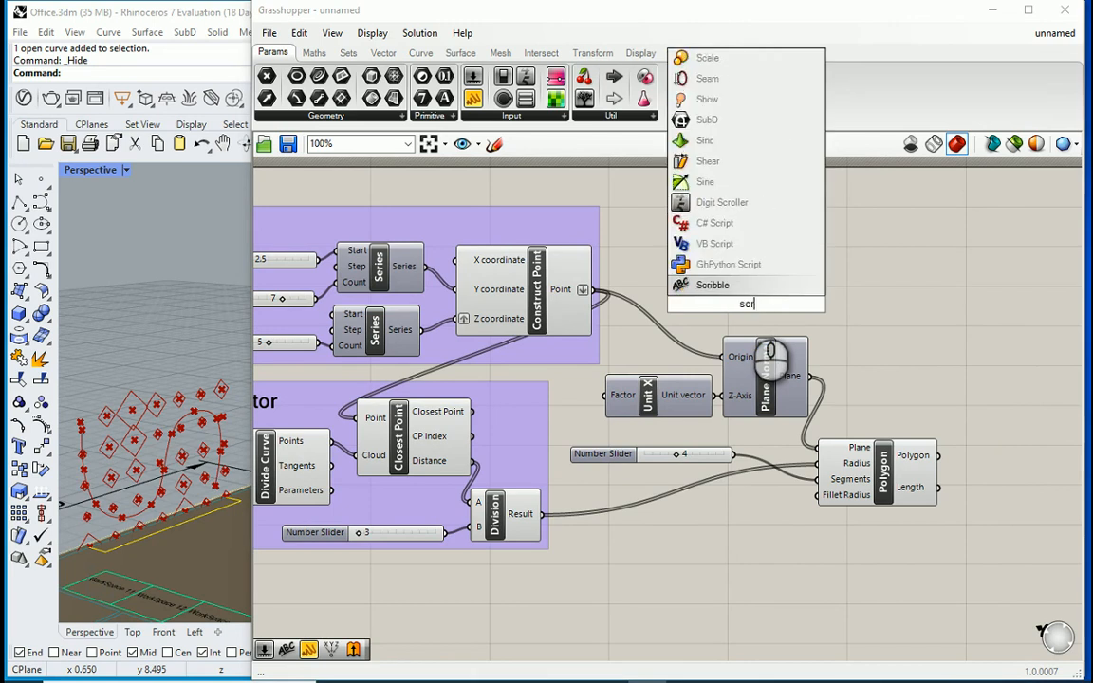
{"action": "left_click", "coordinate": [757, 288]}
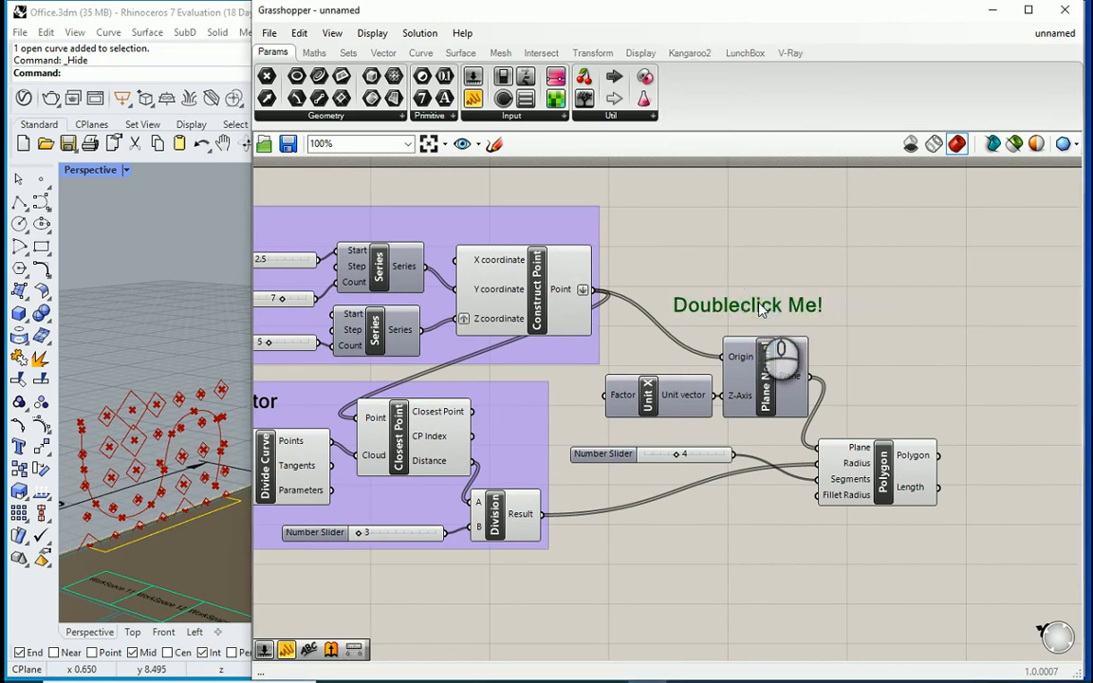
{"action": "double_click", "coordinate": [759, 305]}
{"action": "type", "text": "Polygon"}
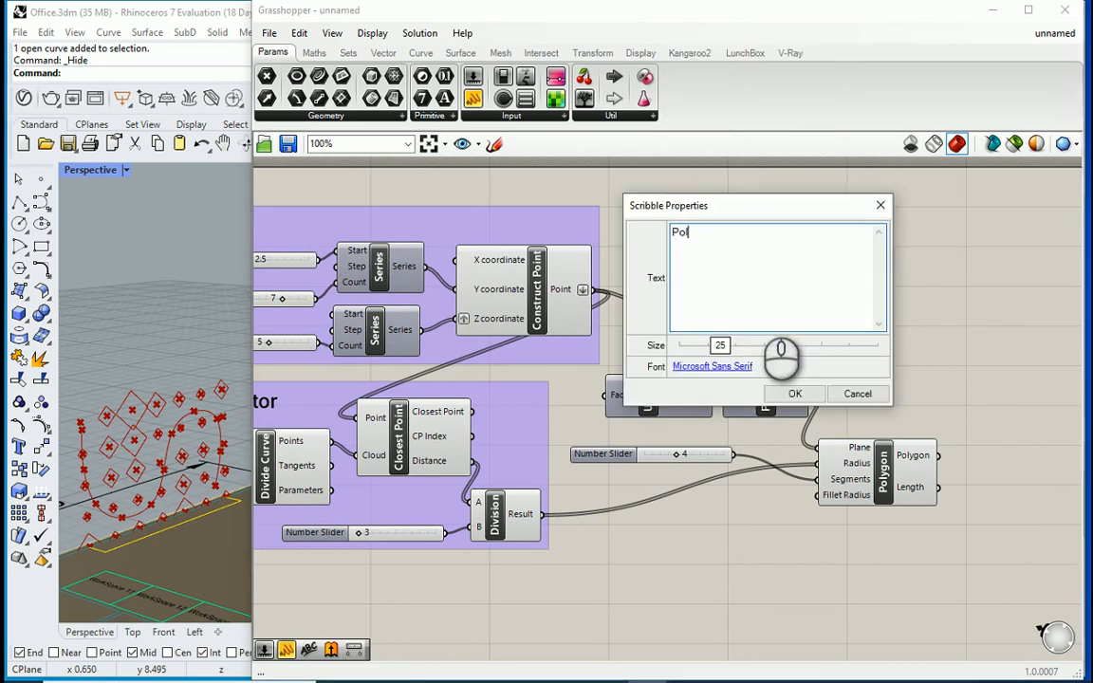
{"action": "left_click", "coordinate": [795, 394]}
{"action": "left_click_drag", "start_coordinate": [733, 321], "coordinate": [779, 323]}
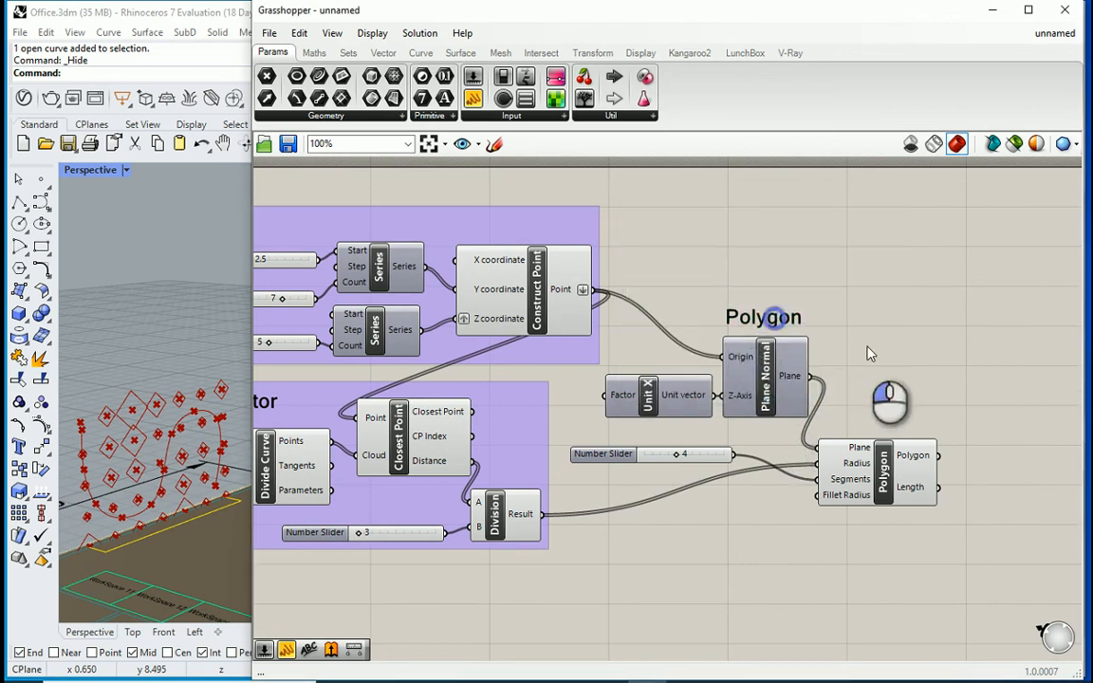
Group the Polygon label with Unit X, Plane Normal, the segments slider and Polygon, and move the group down beside Attractor.
{"action": "left_click_drag", "start_coordinate": [897, 558], "coordinate": [647, 262]}
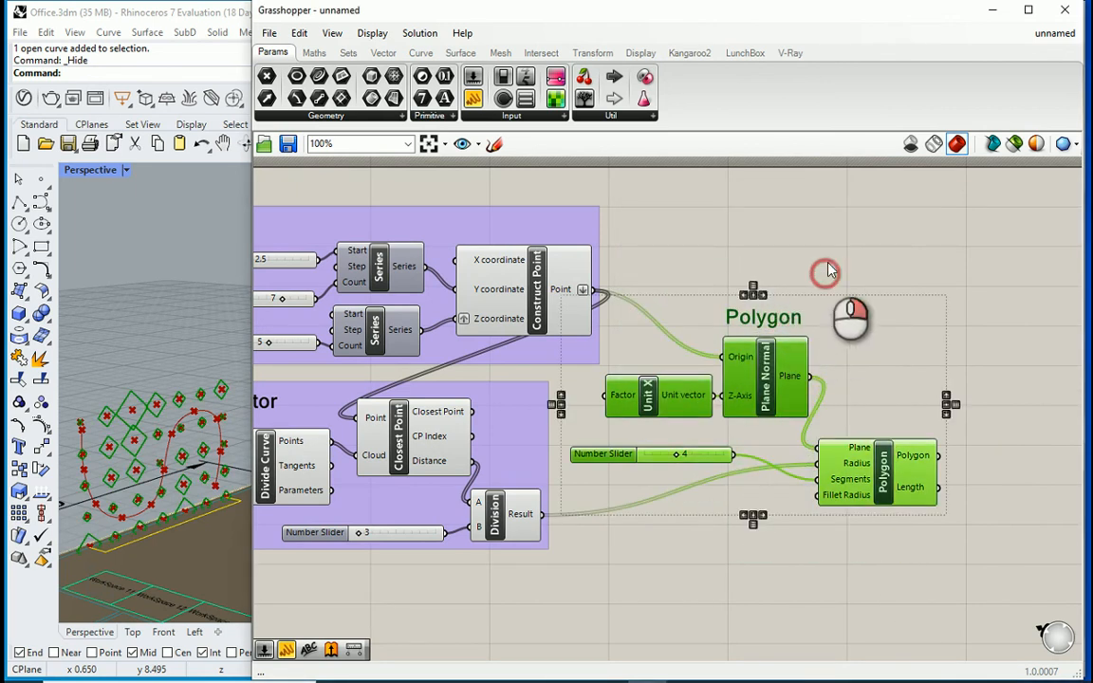
{"action": "right_click", "coordinate": [828, 272]}
{"action": "left_click", "coordinate": [898, 385]}
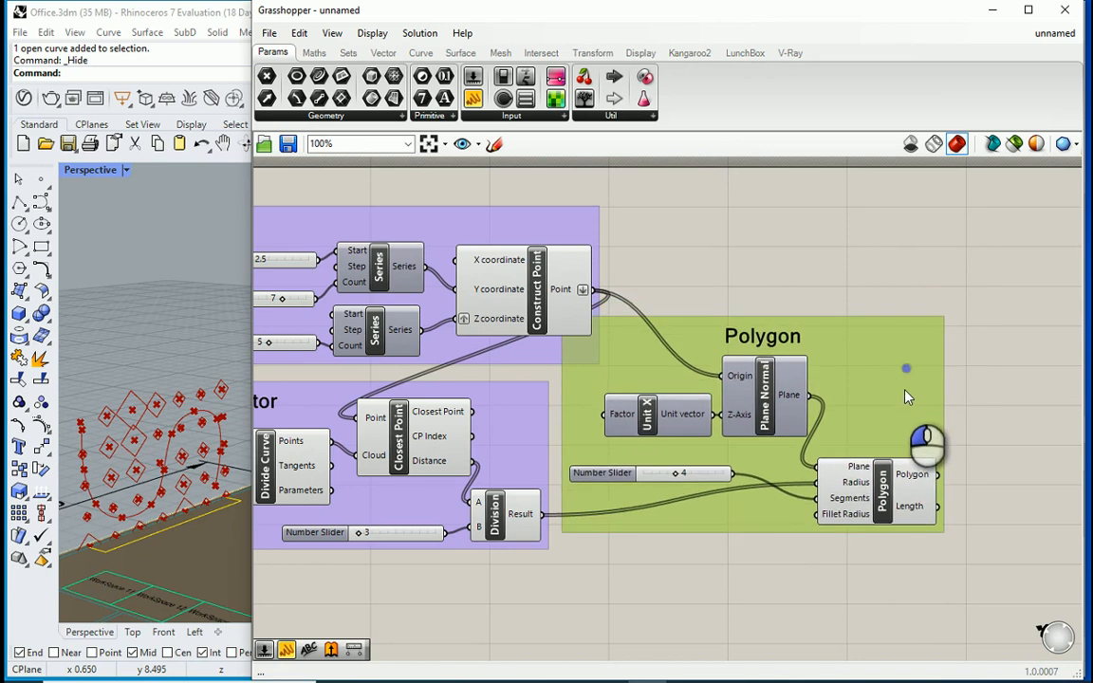
{"action": "left_click_drag", "start_coordinate": [906, 396], "coordinate": [903, 453]}
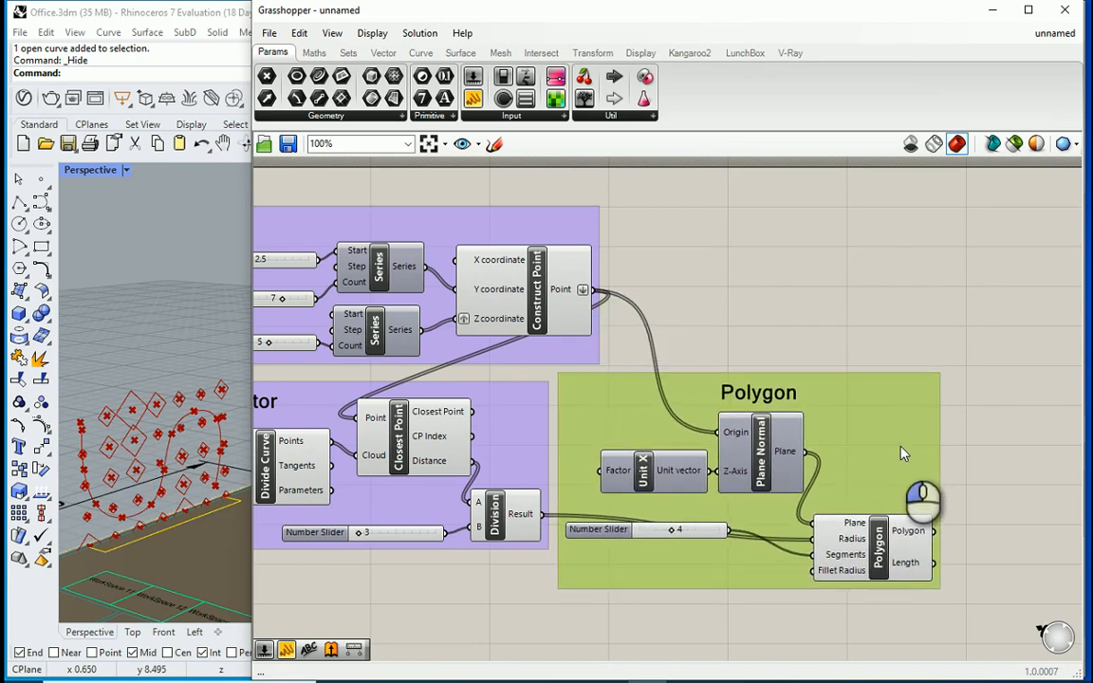
{"action": "left_click", "coordinate": [903, 344]}
Move the segments slider lower inside the Polygon group, clear of the radius wire.
{"action": "left_click_drag", "start_coordinate": [616, 534], "coordinate": [614, 567]}
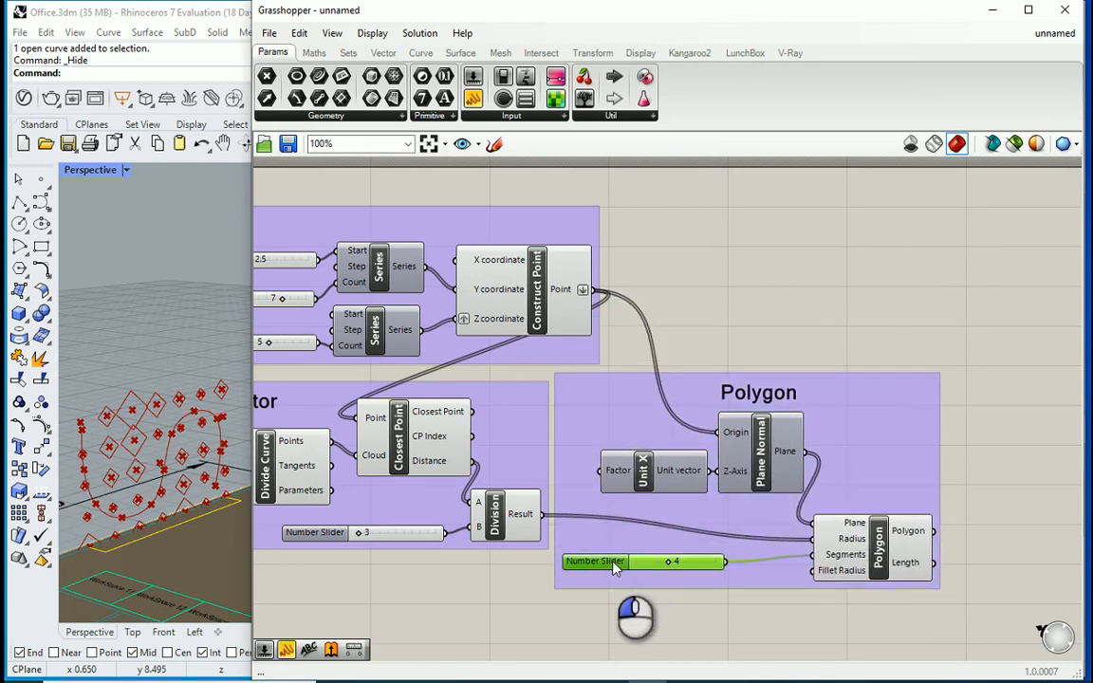
{"action": "left_click", "coordinate": [707, 337]}
{"action": "right_click_drag", "start_coordinate": [141, 510], "coordinate": [119, 485]}
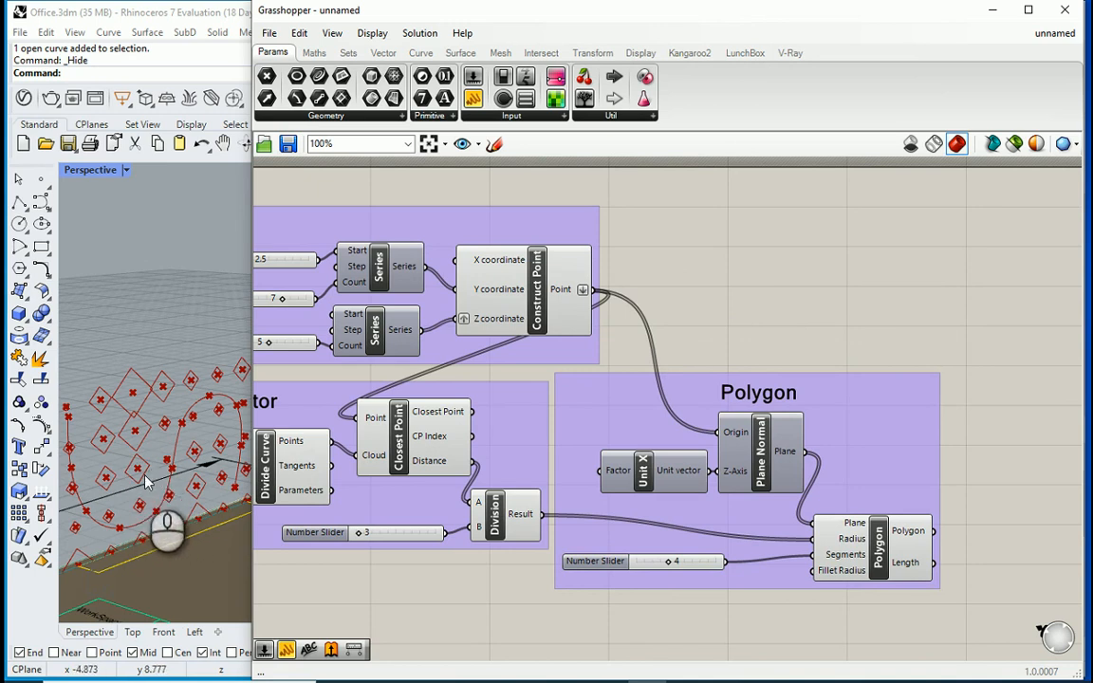
Add a Rotate component for rotating objects in a plane and place it above the Polygon group.
{"action": "double_click", "coordinate": [835, 269]}
{"action": "type", "text": "tr"}
{"action": "key", "text": "BackSpace"}
{"action": "key", "text": "BackSpace"}
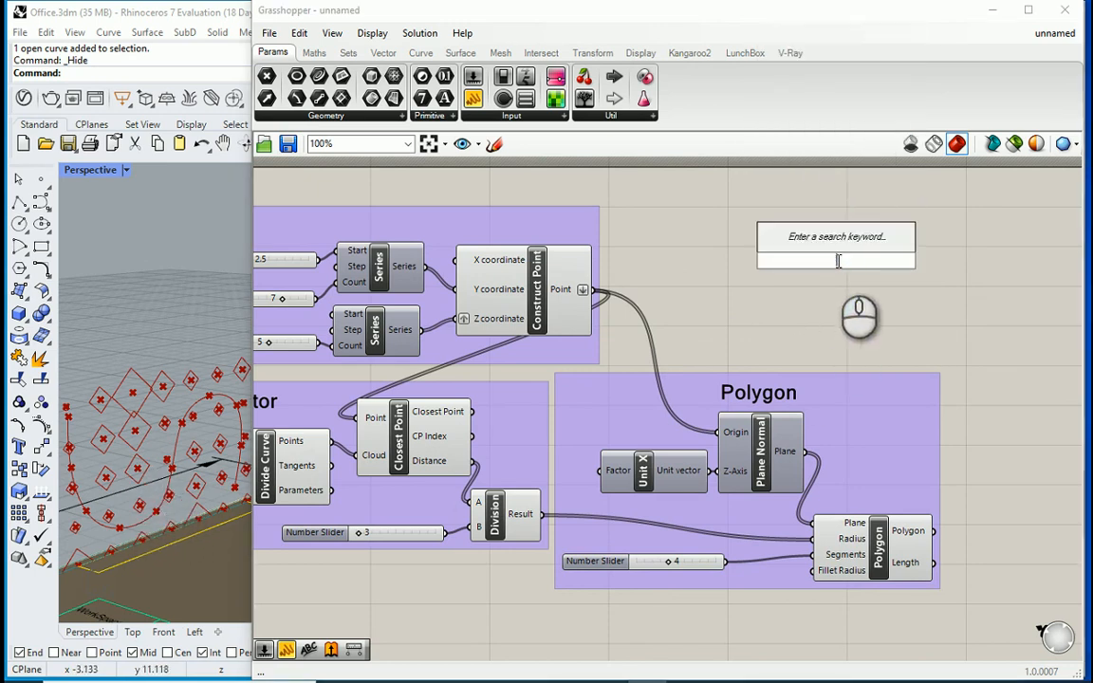
{"action": "type", "text": "rotae"}
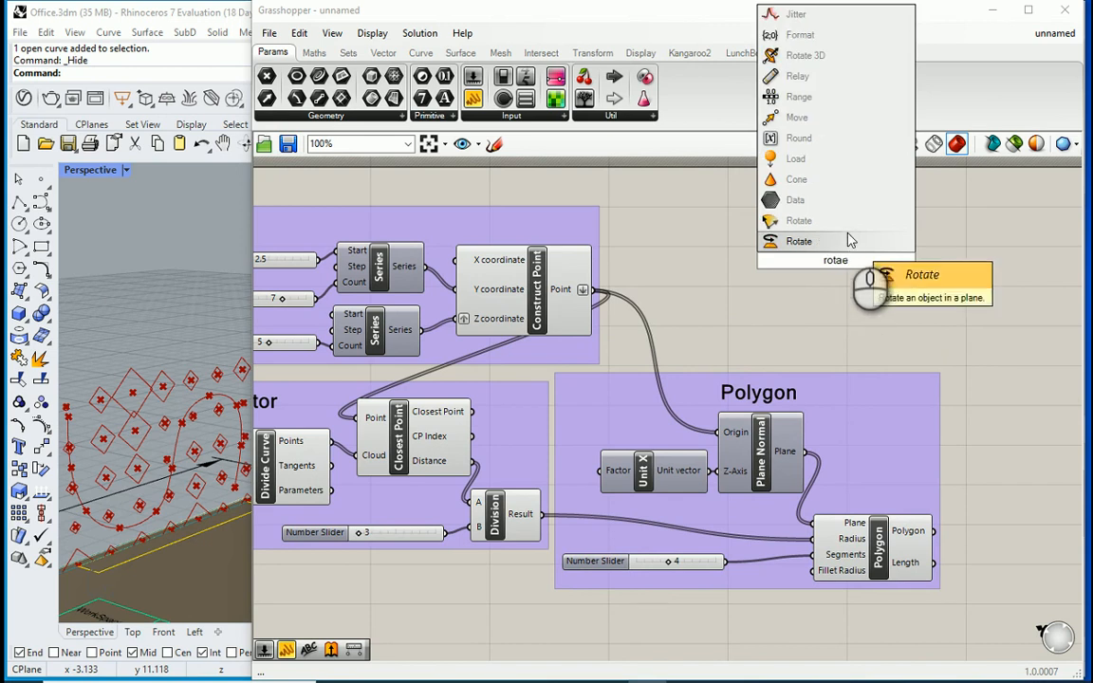
{"action": "left_click", "coordinate": [847, 244]}
{"action": "left_click_drag", "start_coordinate": [847, 269], "coordinate": [982, 293]}
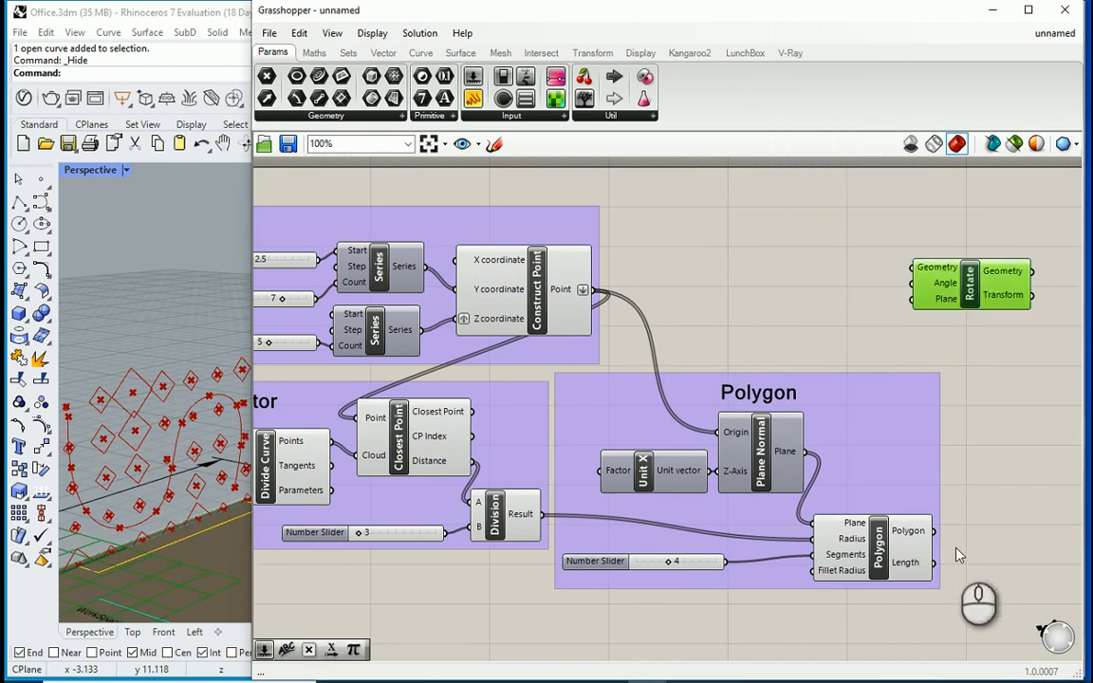
Connect the Polygon output to Rotate's Geometry input and Plane Normal's Plane output to Rotate's Plane input.
{"action": "left_click", "coordinate": [966, 491]}
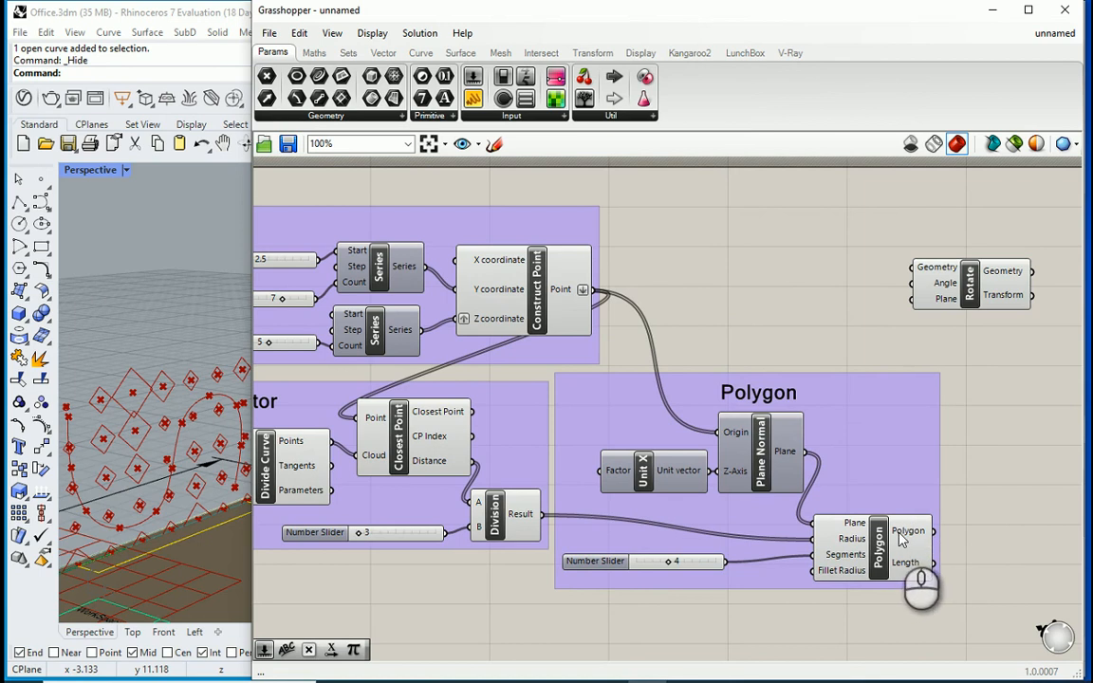
{"action": "left_click_drag", "start_coordinate": [935, 532], "coordinate": [911, 267]}
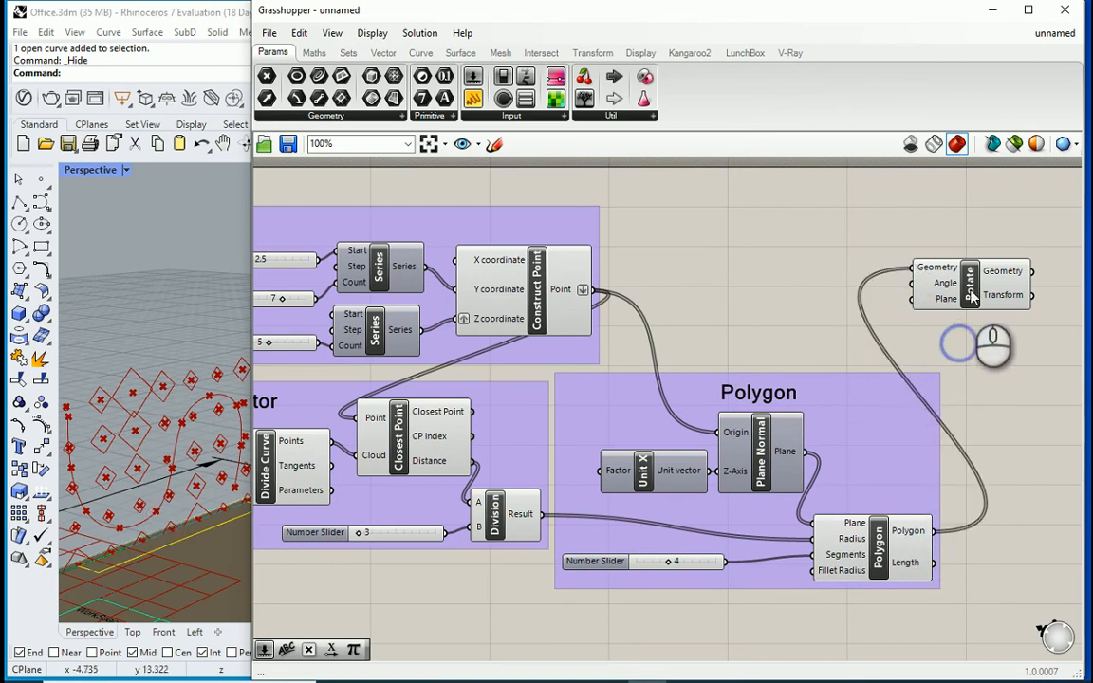
{"action": "left_click_drag", "start_coordinate": [970, 294], "coordinate": [964, 294]}
{"action": "left_click", "coordinate": [967, 338]}
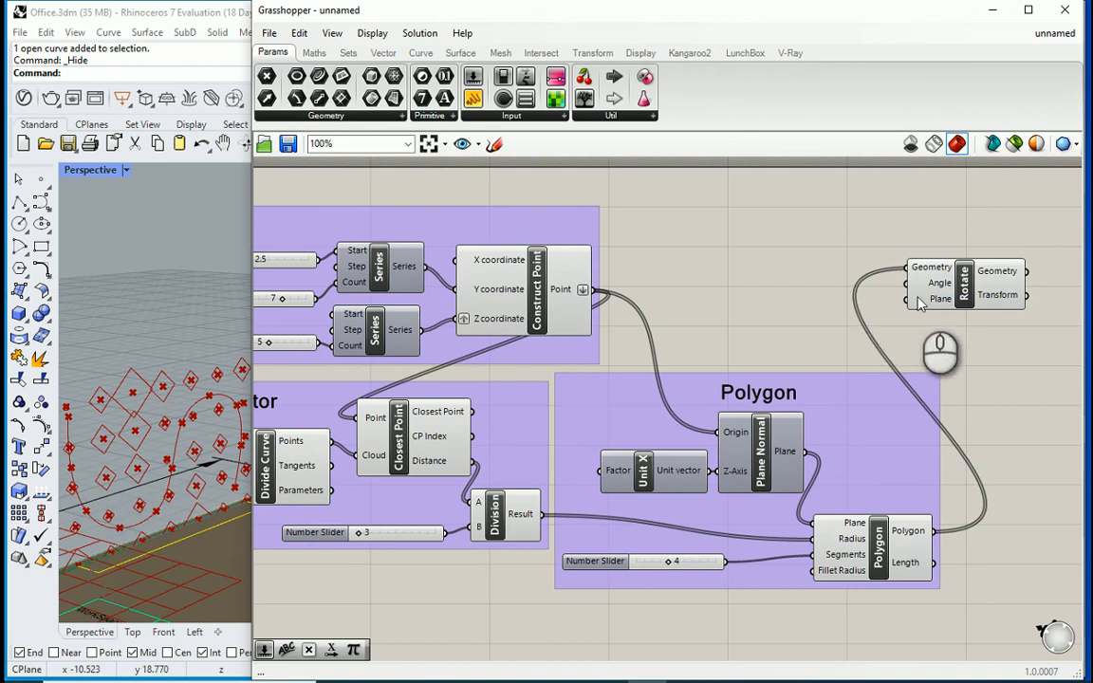
{"action": "right_click_drag", "start_coordinate": [930, 288], "coordinate": [832, 296]}
{"action": "mouse_move", "coordinate": [834, 296]}
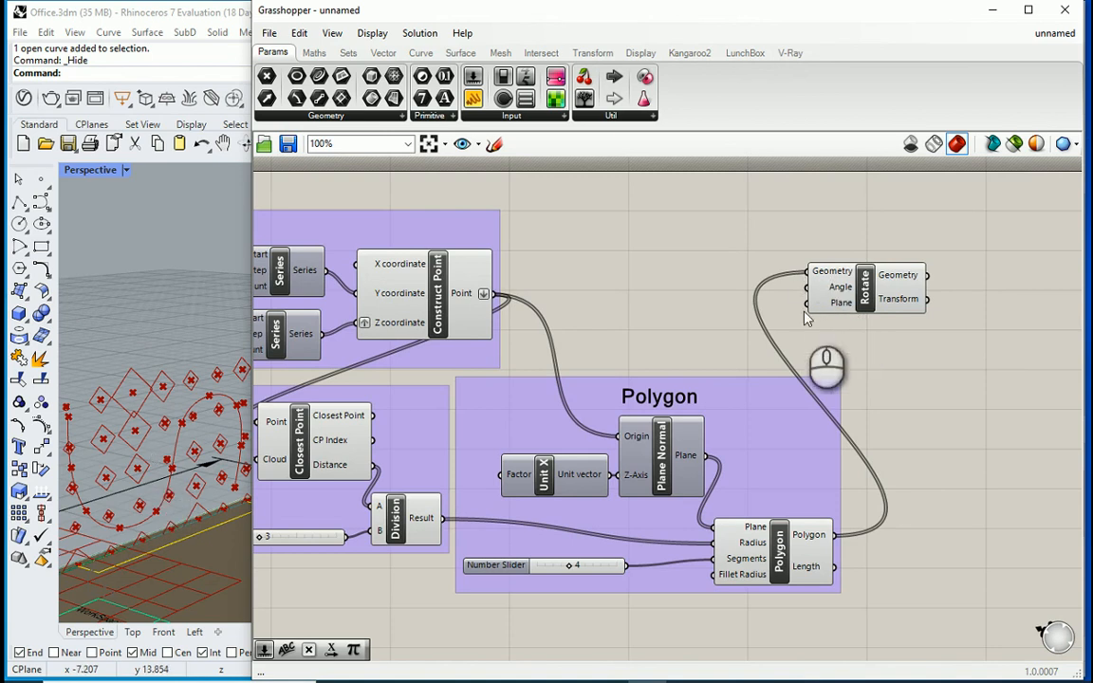
{"action": "right_click_drag", "start_coordinate": [176, 475], "coordinate": [107, 481]}
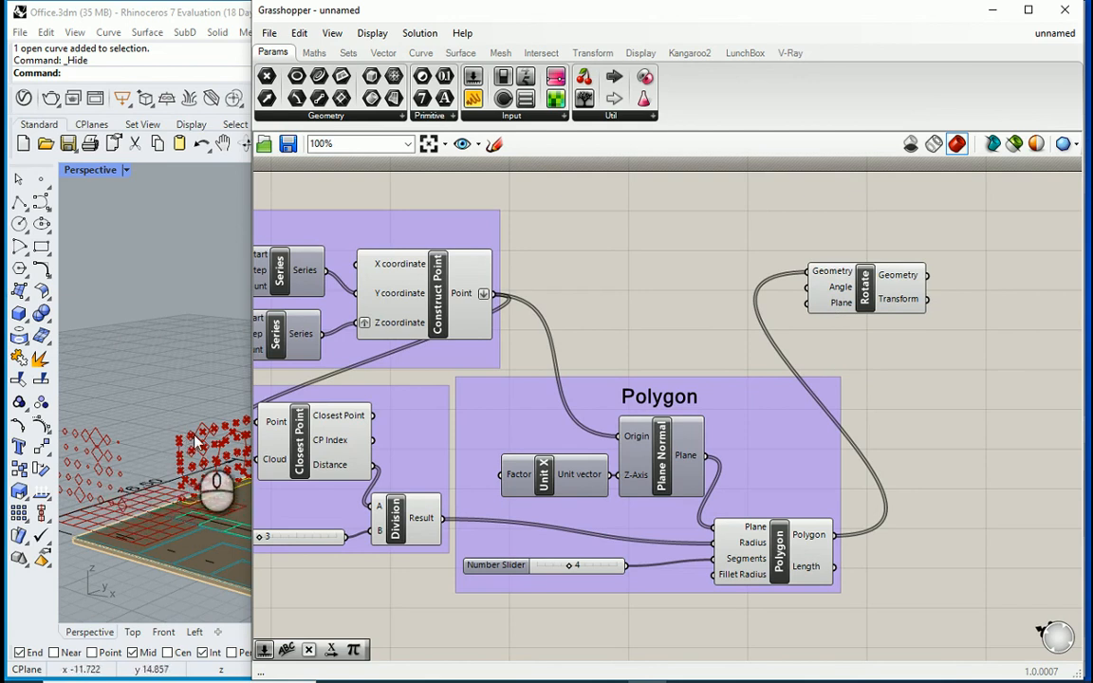
{"action": "left_click_drag", "start_coordinate": [714, 457], "coordinate": [813, 309]}
{"action": "scroll", "coordinate": [127, 494], "scroll_direction": "up", "scroll_amount": 8}
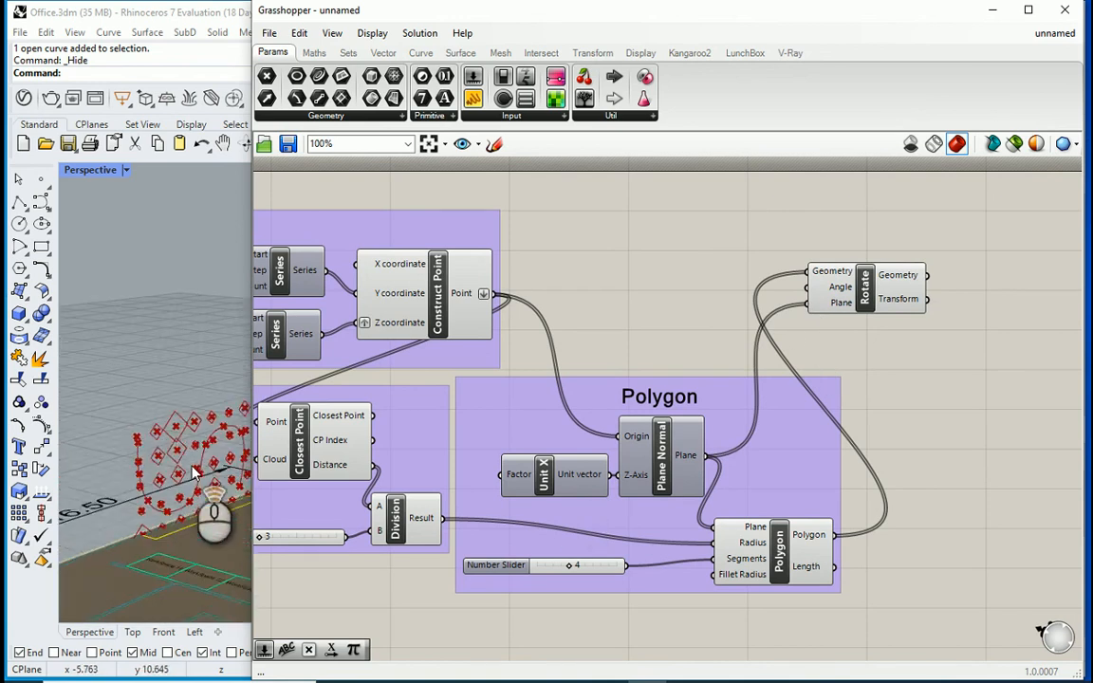
Add a 0.25 number slider and a Multiplication component beside Rotate for the rotation angle.
{"action": "mouse_move", "coordinate": [830, 290]}
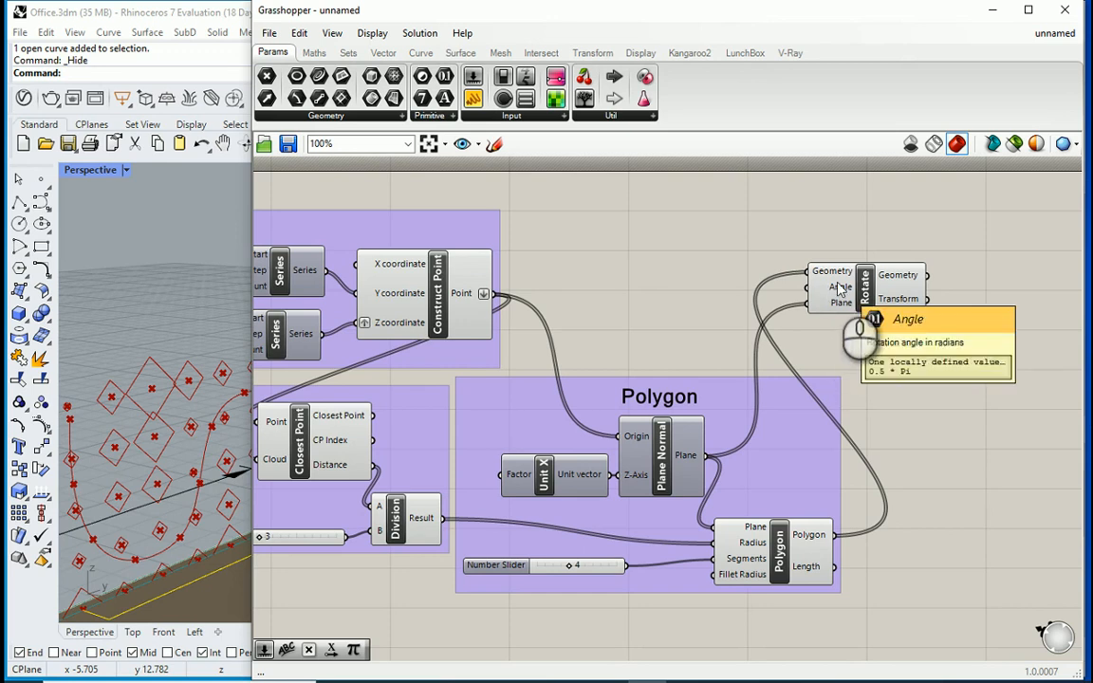
{"action": "double_click", "coordinate": [657, 243]}
{"action": "type", "text": "0.25"}
{"action": "key", "text": "Return"}
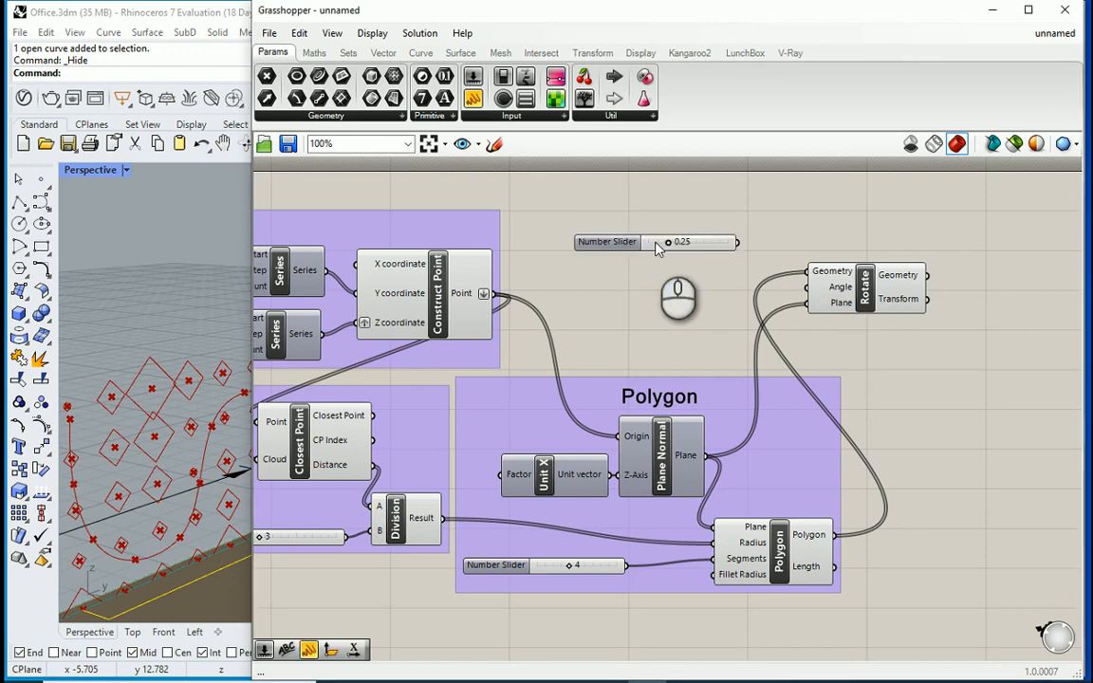
{"action": "left_click_drag", "start_coordinate": [635, 242], "coordinate": [608, 225]}
{"action": "double_click", "coordinate": [767, 241]}
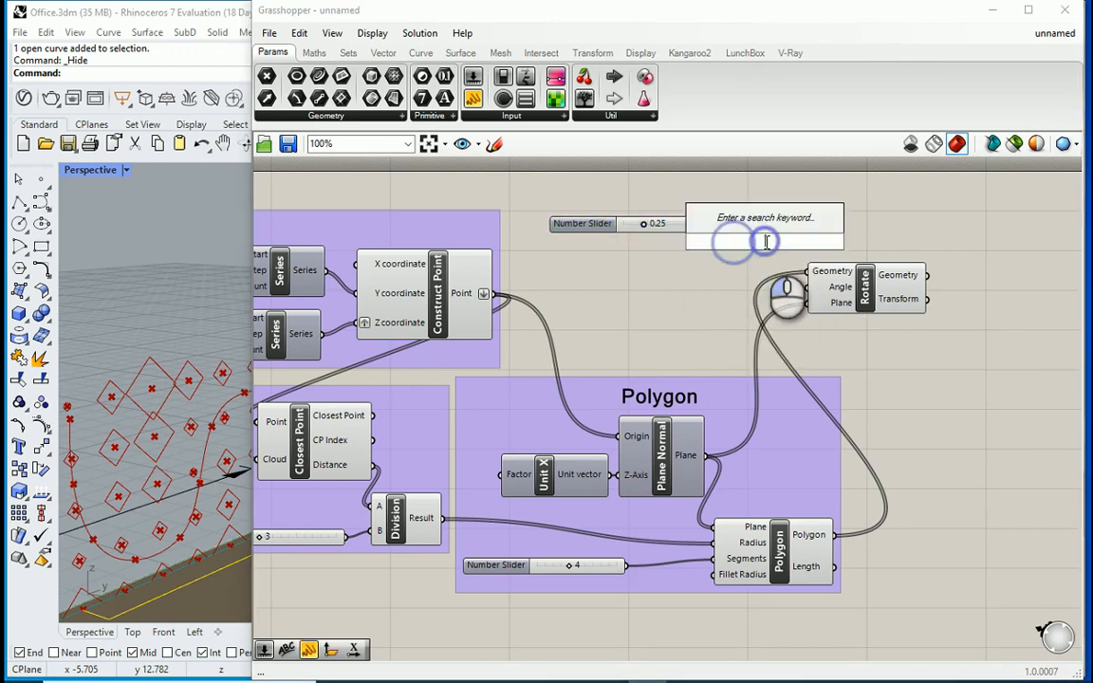
{"action": "type", "text": "multiplication"}
{"action": "key", "text": "Return"}
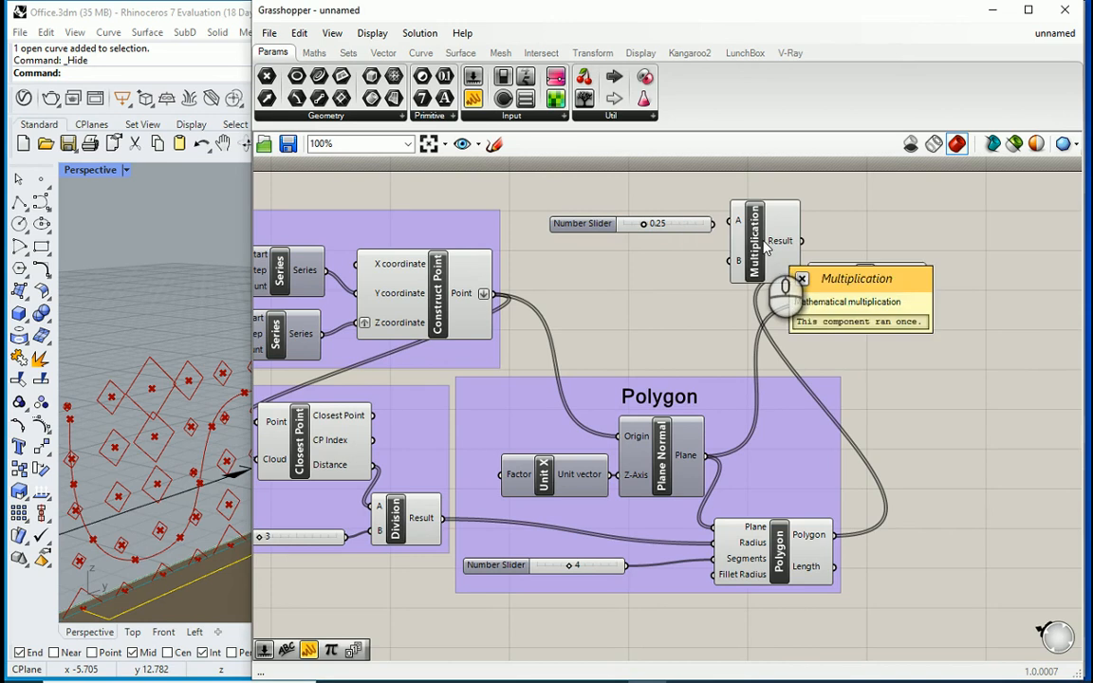
Add a Pi component, feed the 0.25 slider and Pi into Multiplication's A and B, and connect the result to Rotate's Angle.
{"action": "double_click", "coordinate": [639, 268]}
{"action": "type", "text": "pi"}
{"action": "key", "text": "Return"}
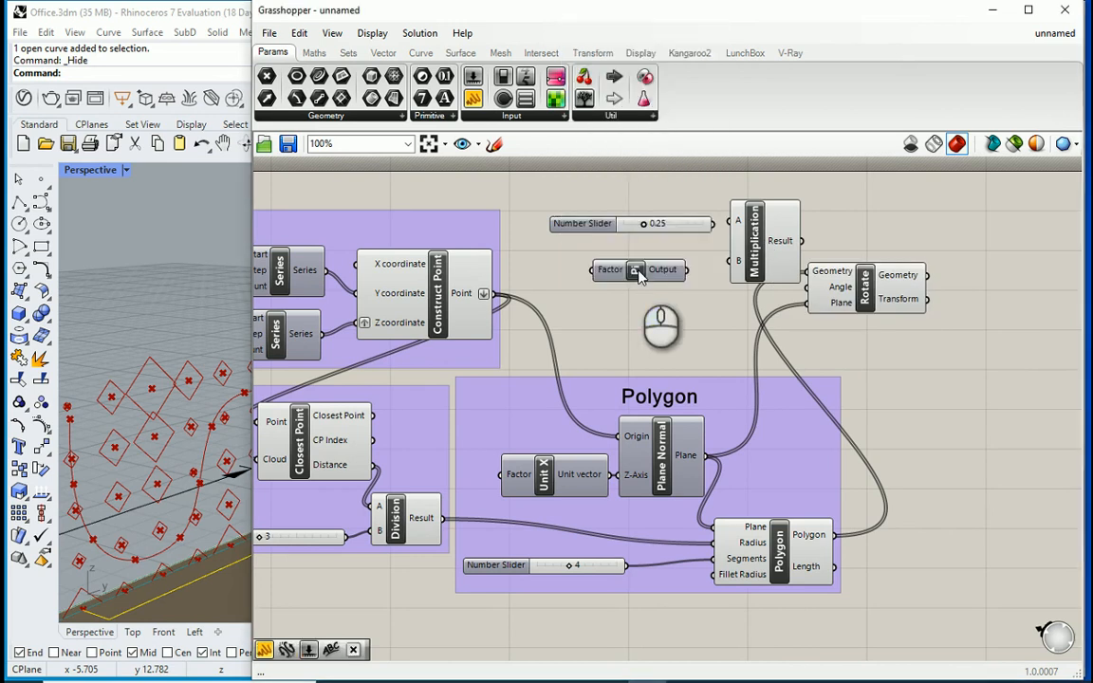
{"action": "left_click_drag", "start_coordinate": [806, 361], "coordinate": [657, 216]}
{"action": "left_click_drag", "start_coordinate": [746, 248], "coordinate": [680, 204]}
{"action": "left_click", "coordinate": [697, 307]}
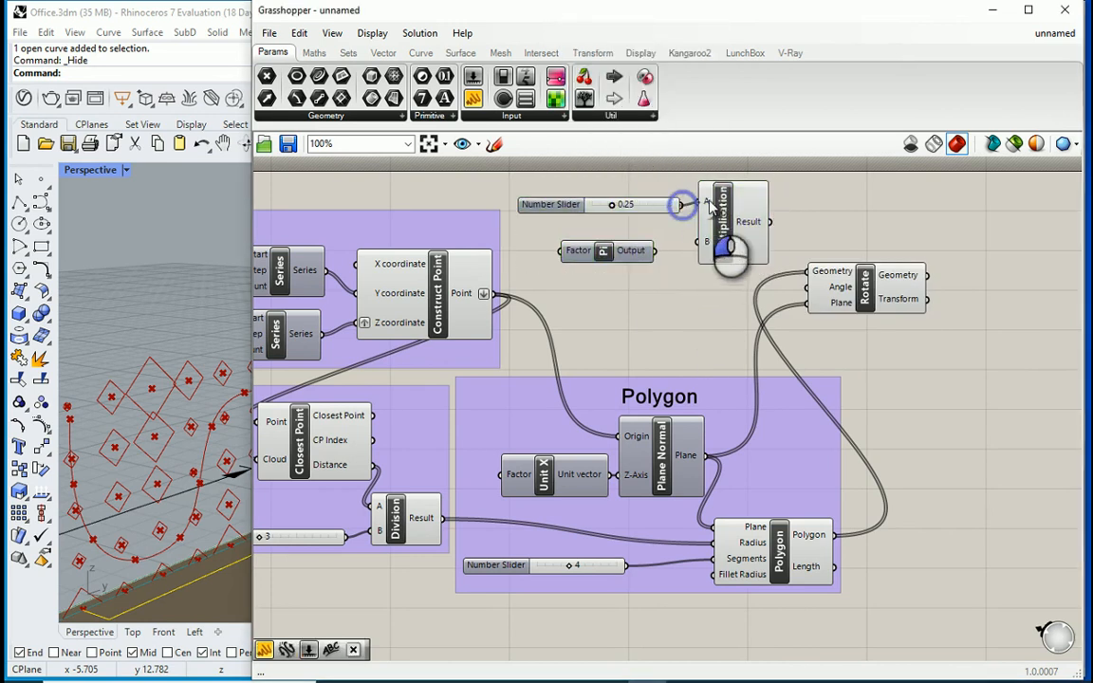
{"action": "left_click_drag", "start_coordinate": [705, 242], "coordinate": [642, 251]}
{"action": "left_click", "coordinate": [649, 270]}
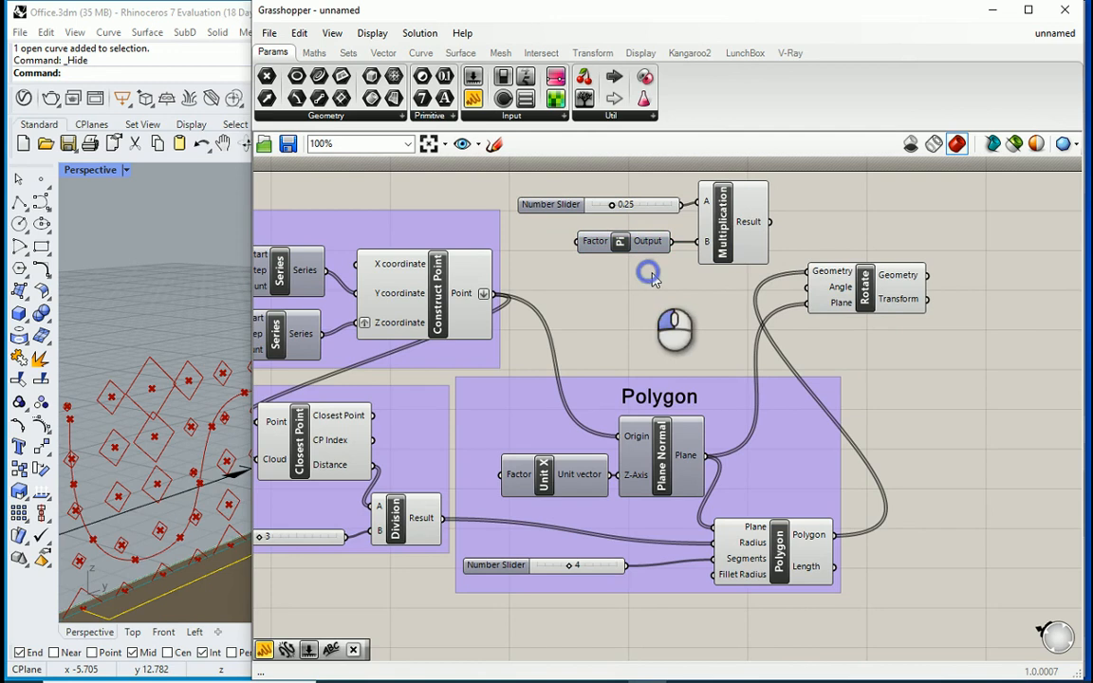
{"action": "left_click_drag", "start_coordinate": [771, 222], "coordinate": [805, 285]}
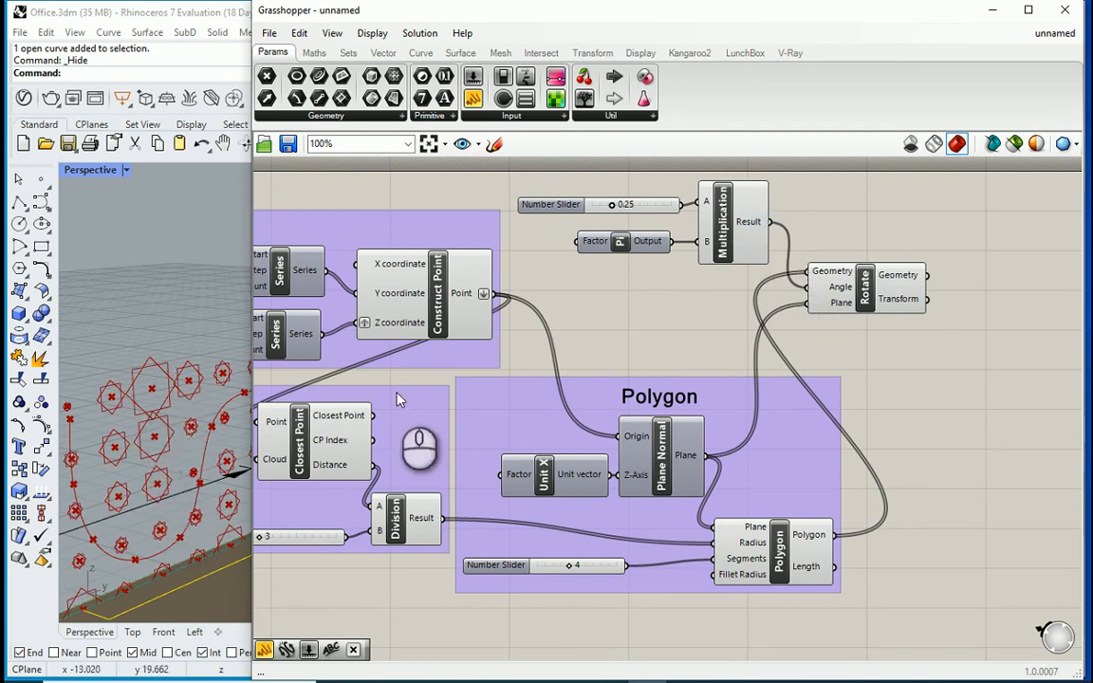
Turn off the preview of the Polygon component so only the rotated polygons are displayed.
{"action": "left_click", "coordinate": [783, 561]}
{"action": "right_click", "coordinate": [783, 561]}
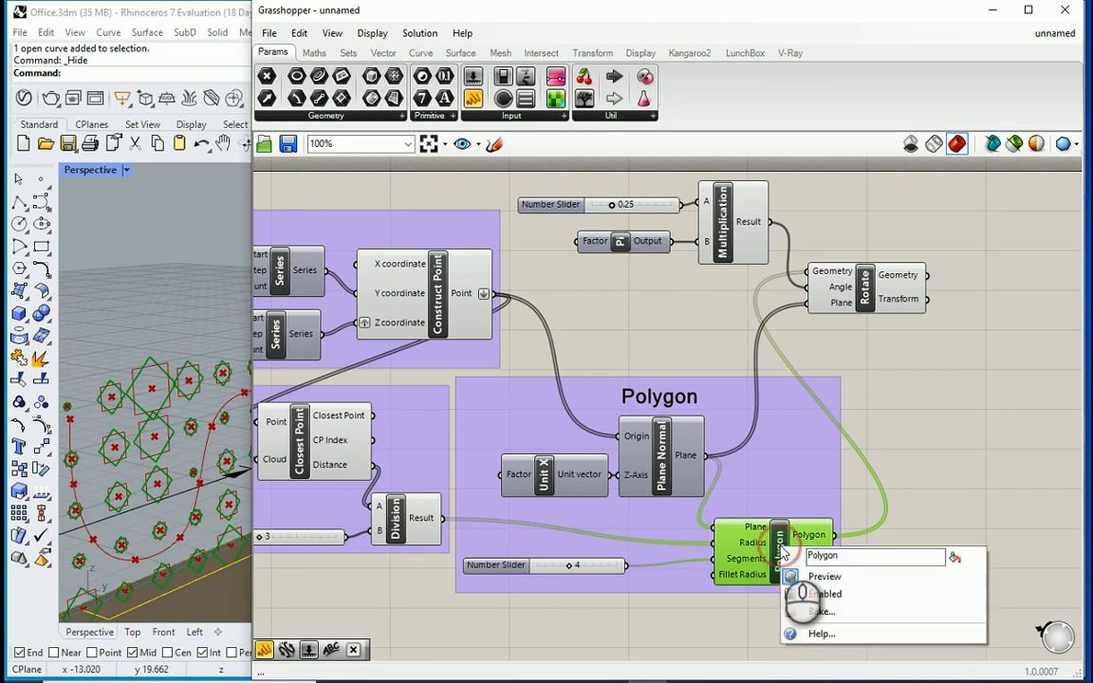
{"action": "left_click", "coordinate": [829, 576]}
{"action": "left_click", "coordinate": [880, 584]}
{"action": "right_click_drag", "start_coordinate": [206, 474], "coordinate": [169, 479]}
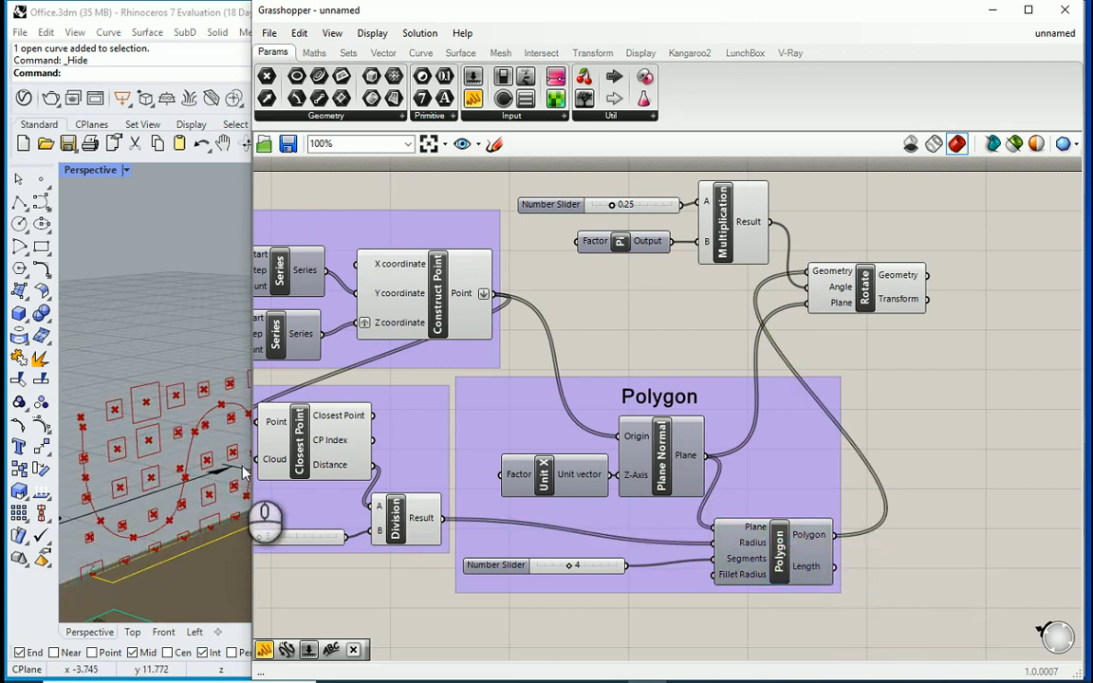
Add a Scribble label reading "Rotated Polygons" and place it above the 0.25 slider.
{"action": "double_click", "coordinate": [847, 215]}
{"action": "type", "text": "scr"}
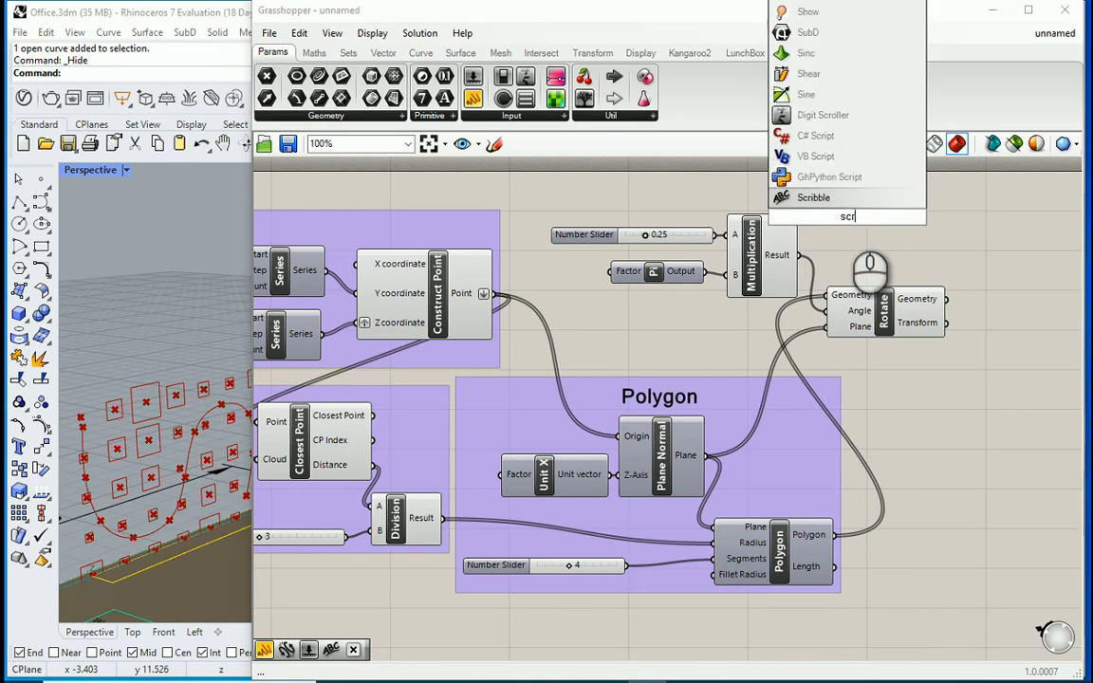
{"action": "left_click", "coordinate": [845, 197]}
{"action": "left_click_drag", "start_coordinate": [852, 214], "coordinate": [690, 204]}
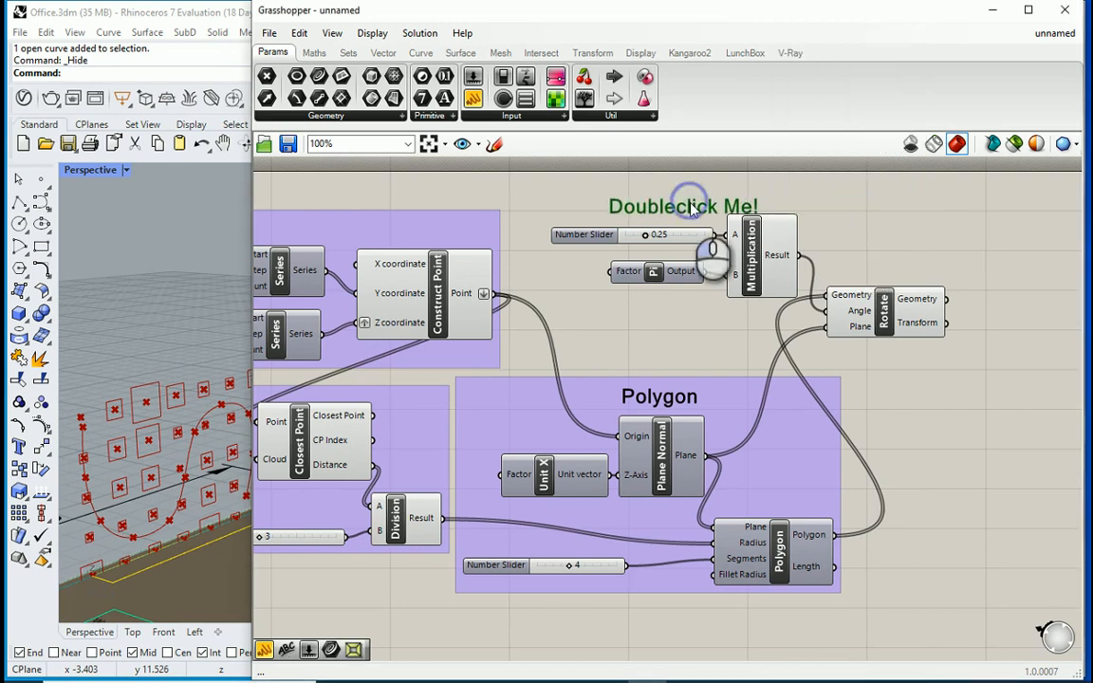
{"action": "double_click", "coordinate": [691, 207]}
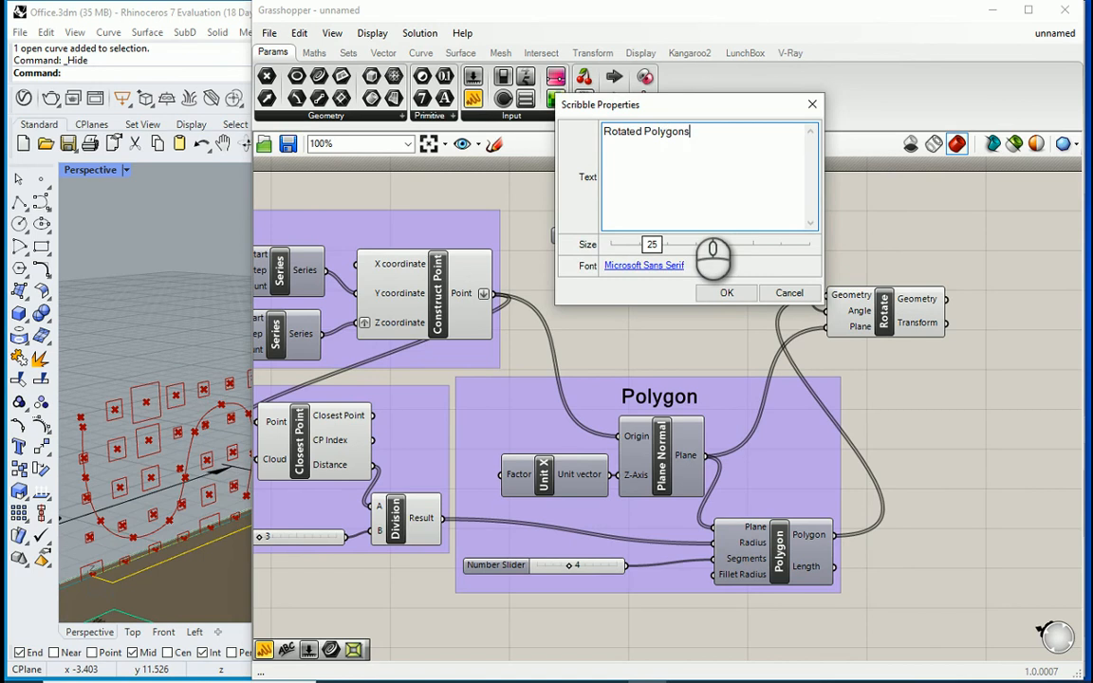
{"action": "left_click", "coordinate": [727, 292]}
{"action": "left_click_drag", "start_coordinate": [614, 191], "coordinate": [570, 184]}
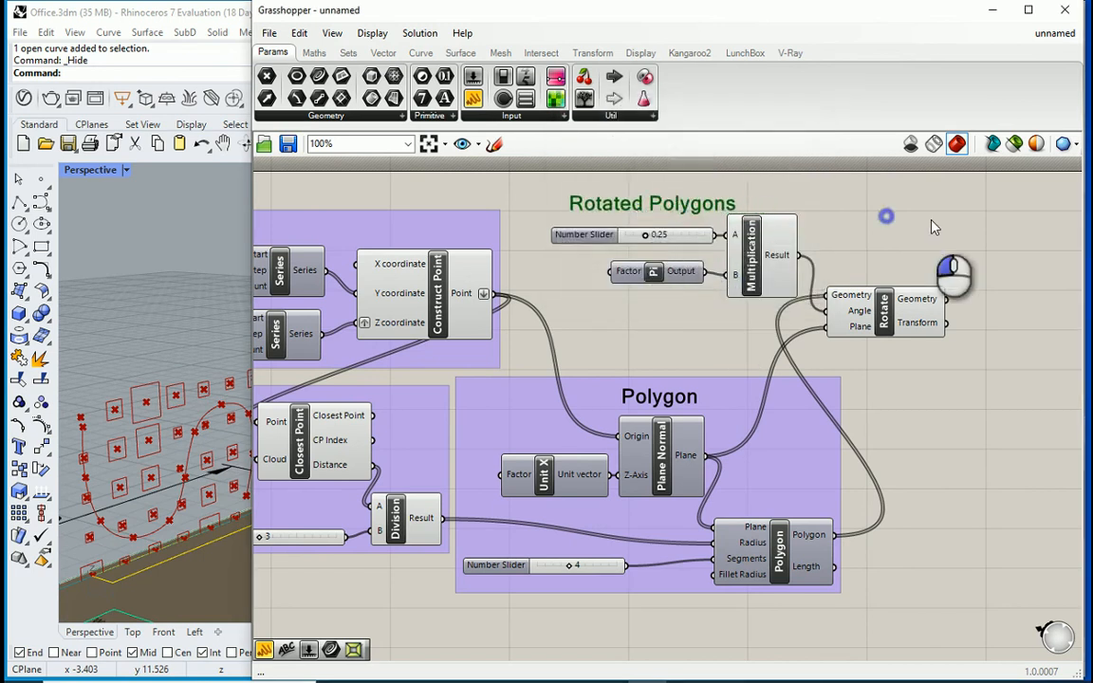
Group the Rotated Polygons label with the 0.25 slider, Pi, Multiplication and Rotate.
{"action": "mouse_move", "coordinate": [932, 228]}
{"action": "left_mouse_down"}
{"action": "mouse_move", "coordinate": [591, 297]}
{"action": "mouse_move", "coordinate": [548, 171]}
{"action": "left_mouse_up"}
{"action": "right_click", "coordinate": [884, 247]}
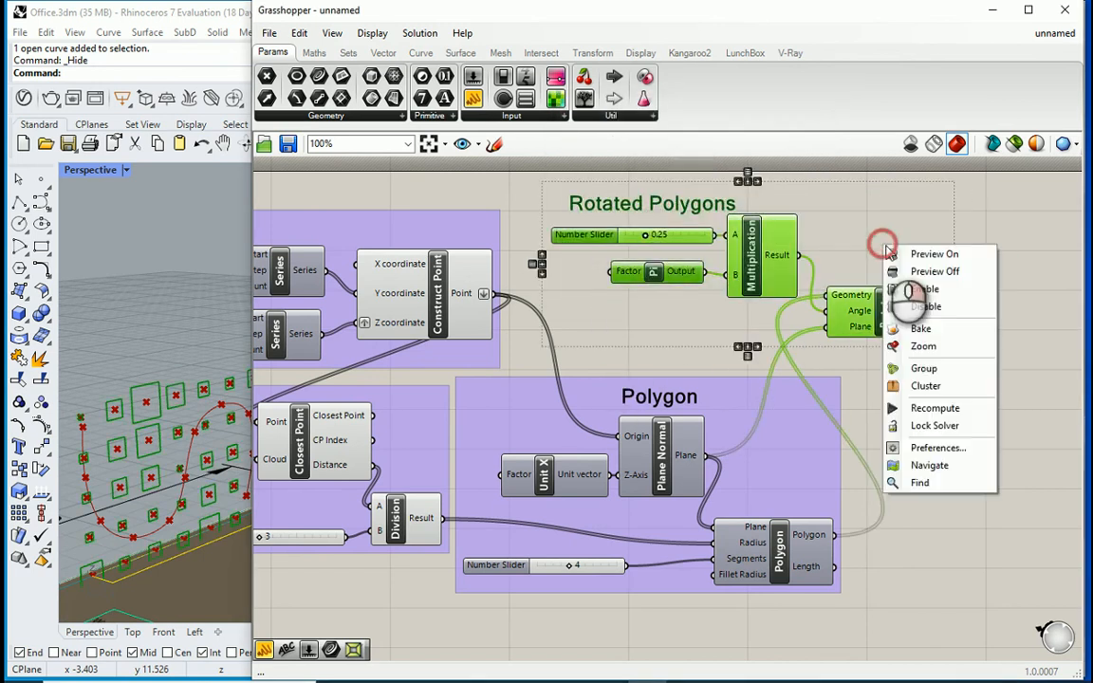
{"action": "left_click", "coordinate": [939, 369]}
{"action": "right_click_drag", "start_coordinate": [982, 432], "coordinate": [918, 427]}
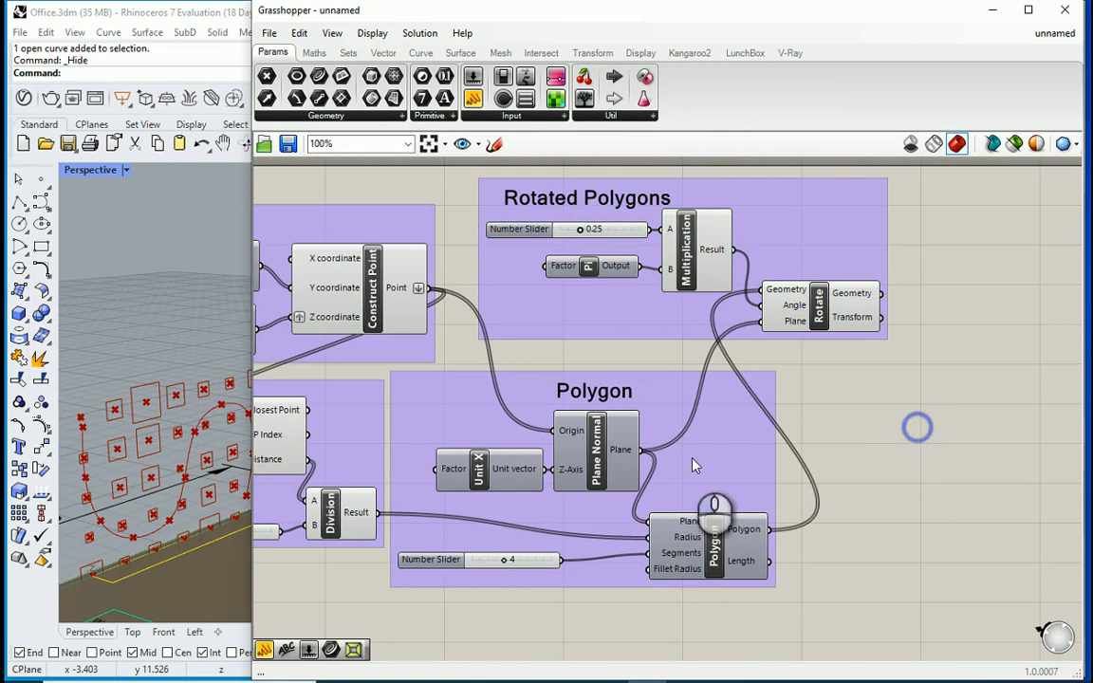
Narrow the Grasshopper window to give the Rhino viewport with the wall pattern more room.
{"action": "left_click_drag", "start_coordinate": [252, 491], "coordinate": [459, 484]}
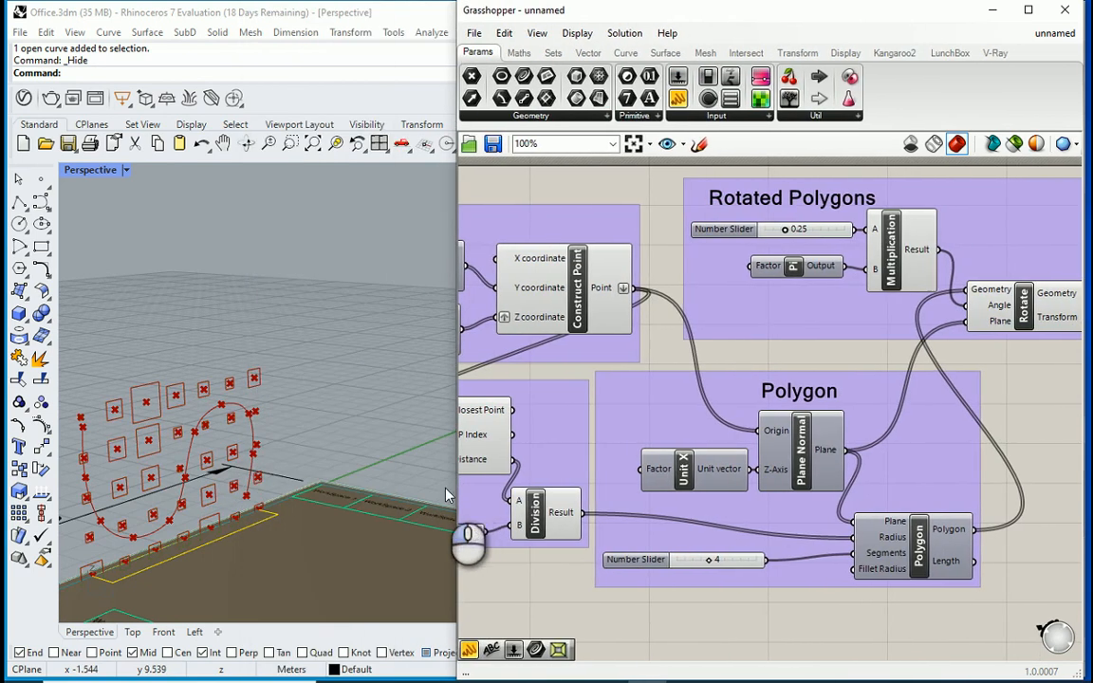
{"action": "scroll", "coordinate": [256, 522], "scroll_direction": "up", "scroll_amount": 3}
{"action": "scroll", "coordinate": [221, 491], "scroll_direction": "up", "scroll_amount": 5}
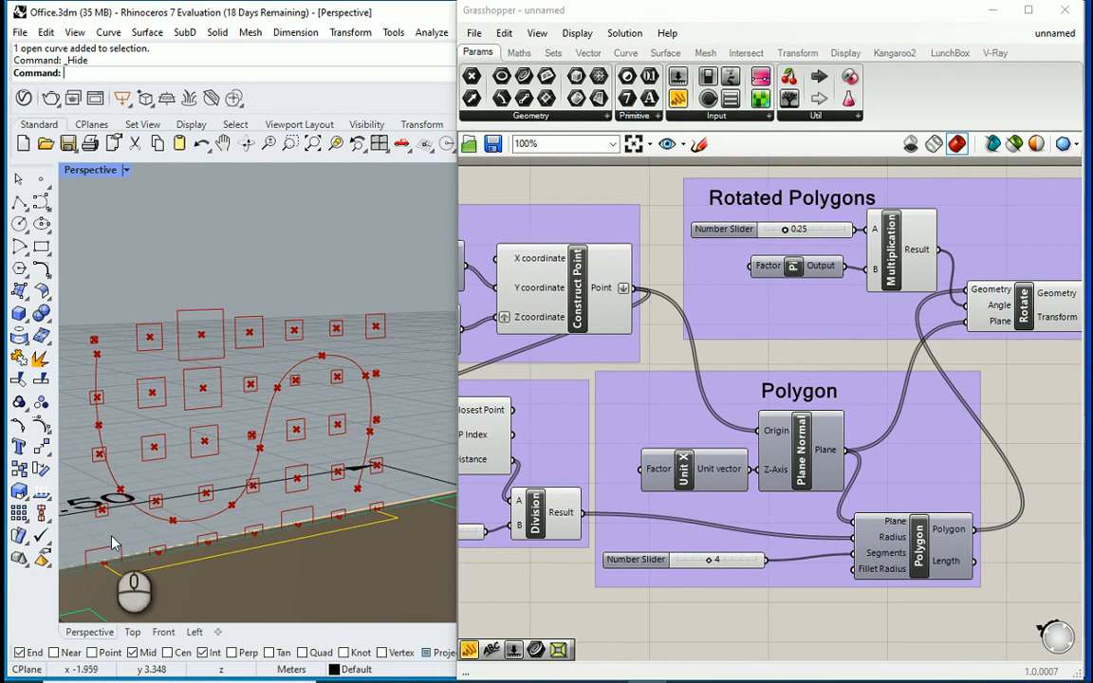
{"action": "scroll", "coordinate": [783, 426], "scroll_direction": "down", "scroll_amount": 3}
{"action": "scroll", "coordinate": [663, 419], "scroll_direction": "up", "scroll_amount": 4}
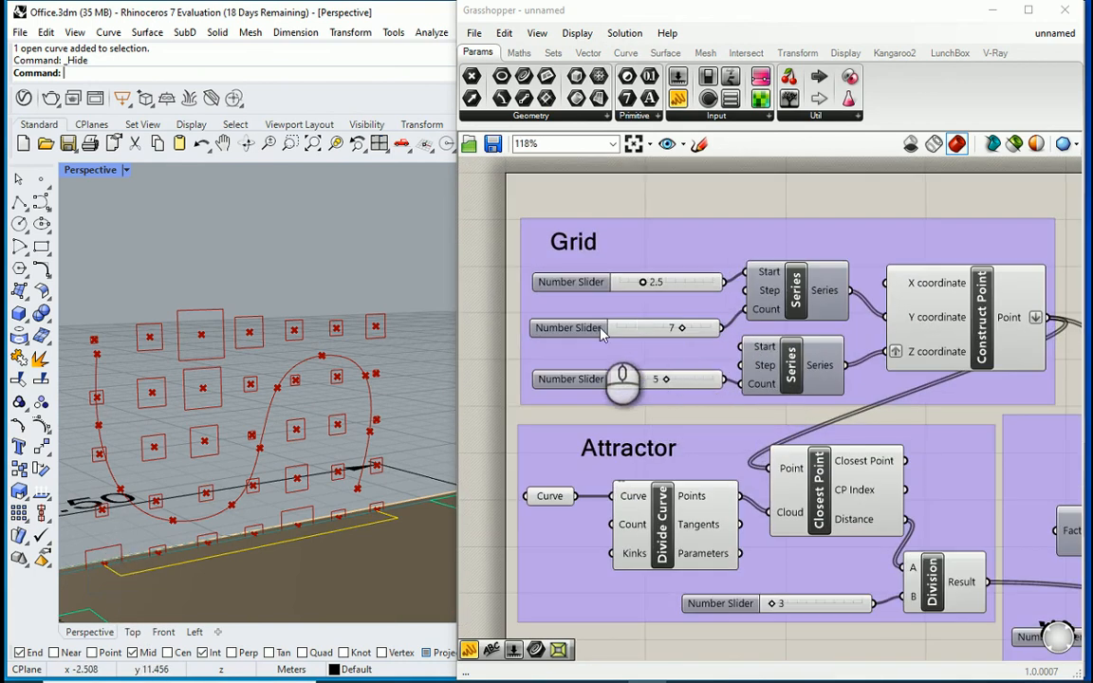
Add a 0.4 number slider between the two count sliders in the Grid group and connect it to the Z Series' Start.
{"action": "left_click_drag", "start_coordinate": [596, 334], "coordinate": [591, 324]}
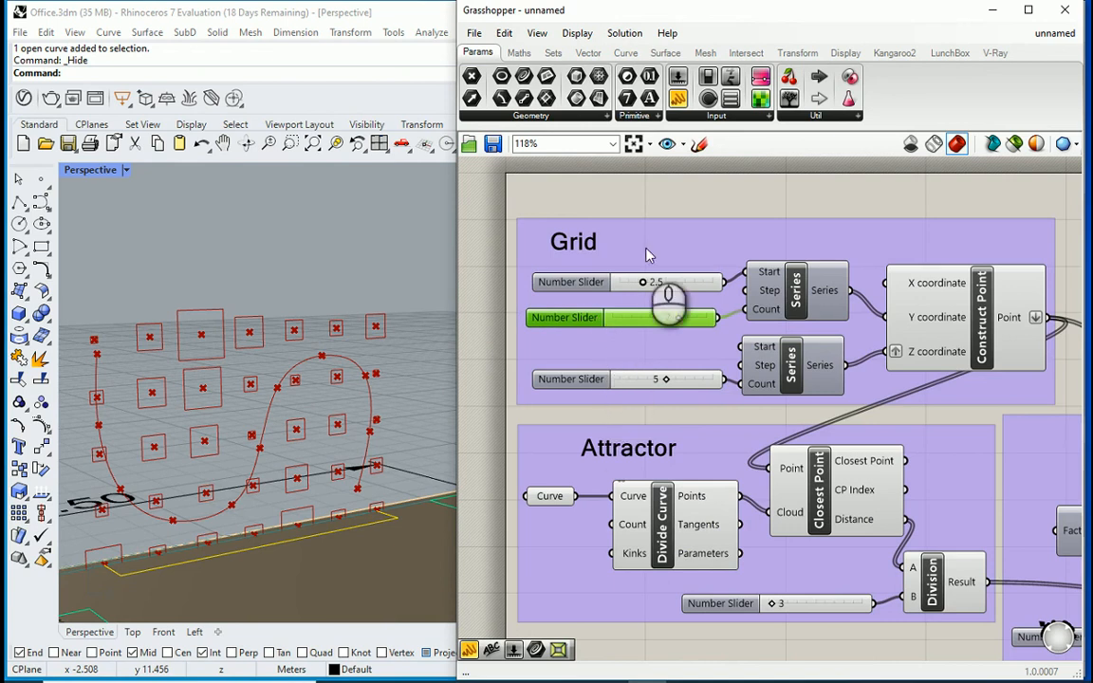
{"action": "double_click", "coordinate": [634, 206]}
{"action": "type", "text": "0"}
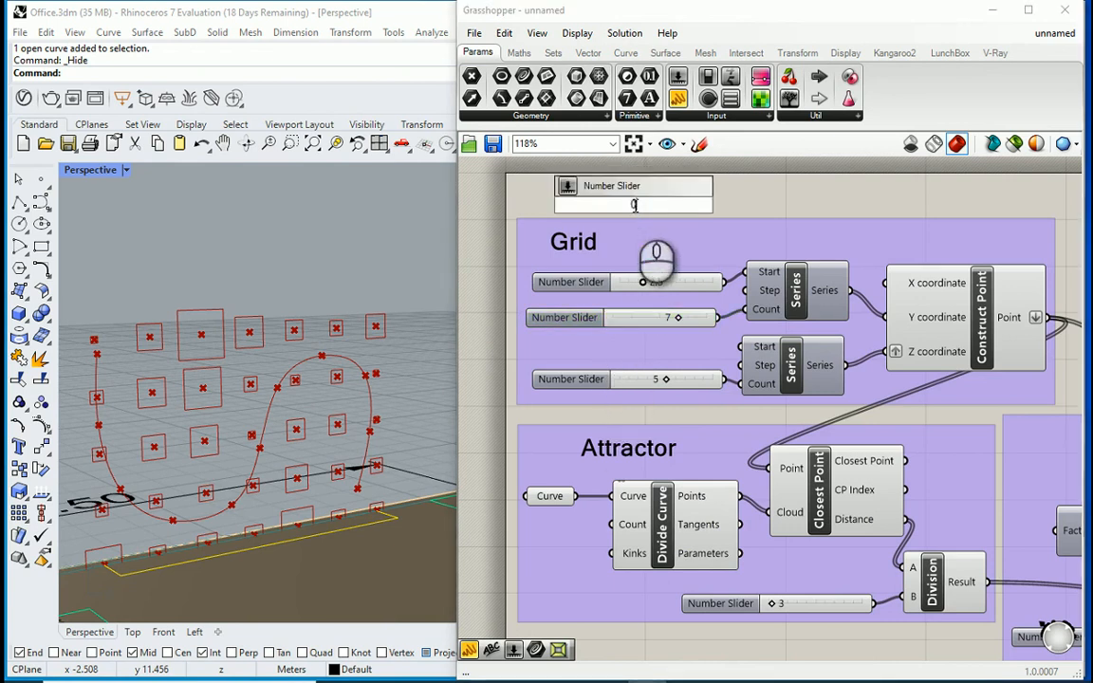
{"action": "type", "text": ".4"}
{"action": "key", "text": "Return"}
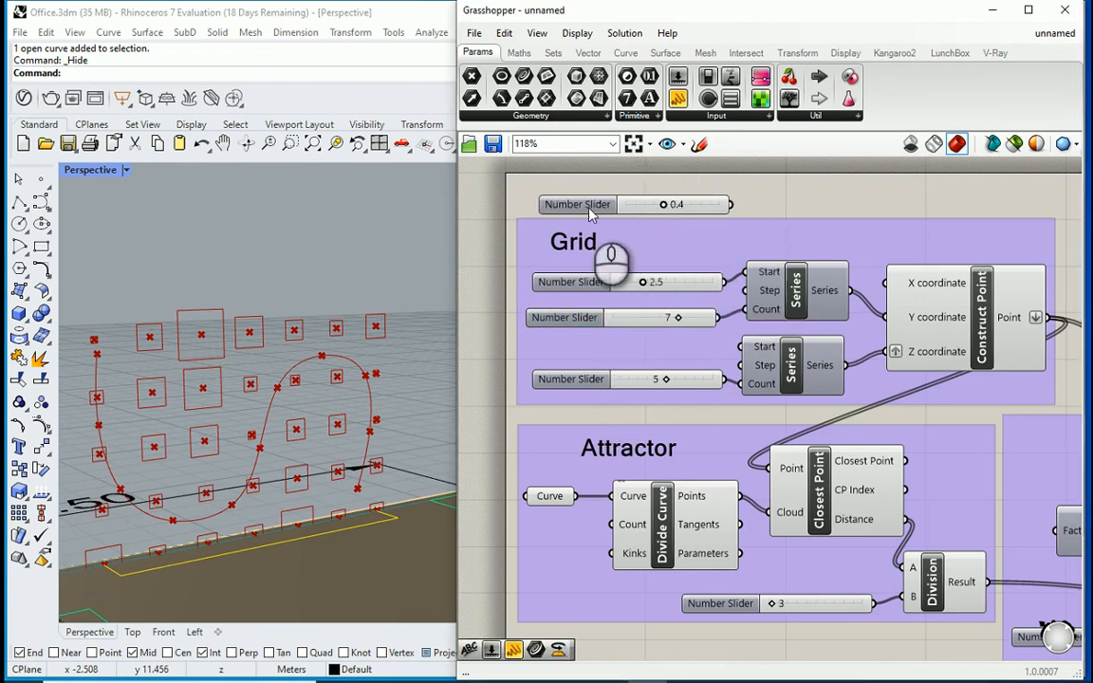
{"action": "left_click_drag", "start_coordinate": [581, 203], "coordinate": [568, 351]}
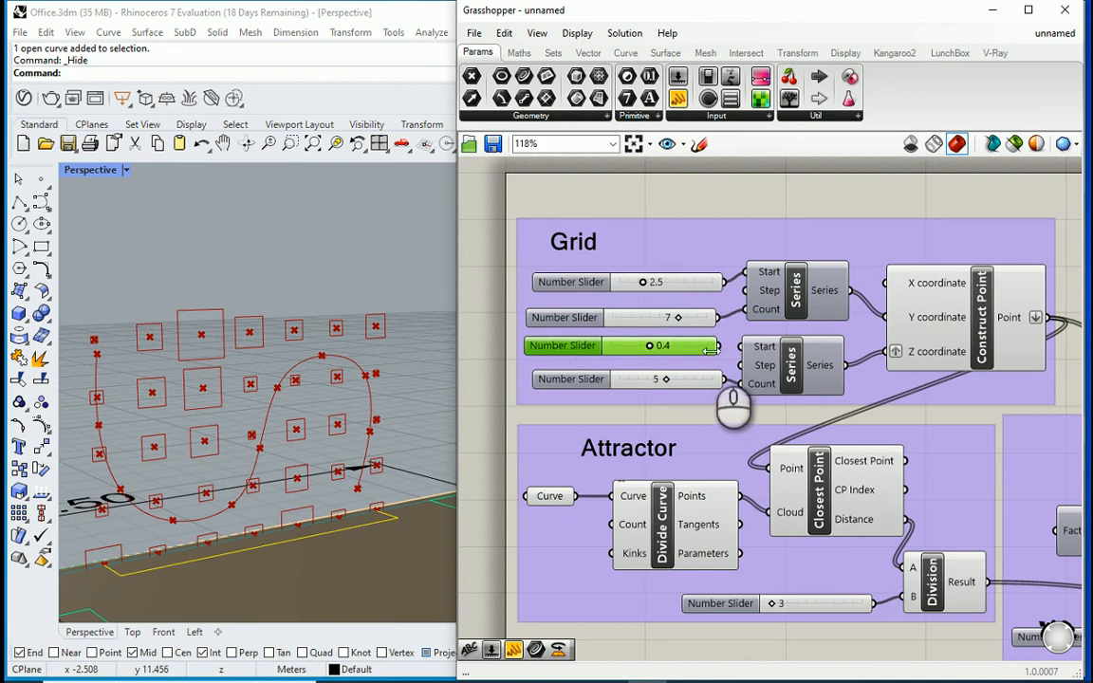
{"action": "left_click_drag", "start_coordinate": [718, 348], "coordinate": [740, 347]}
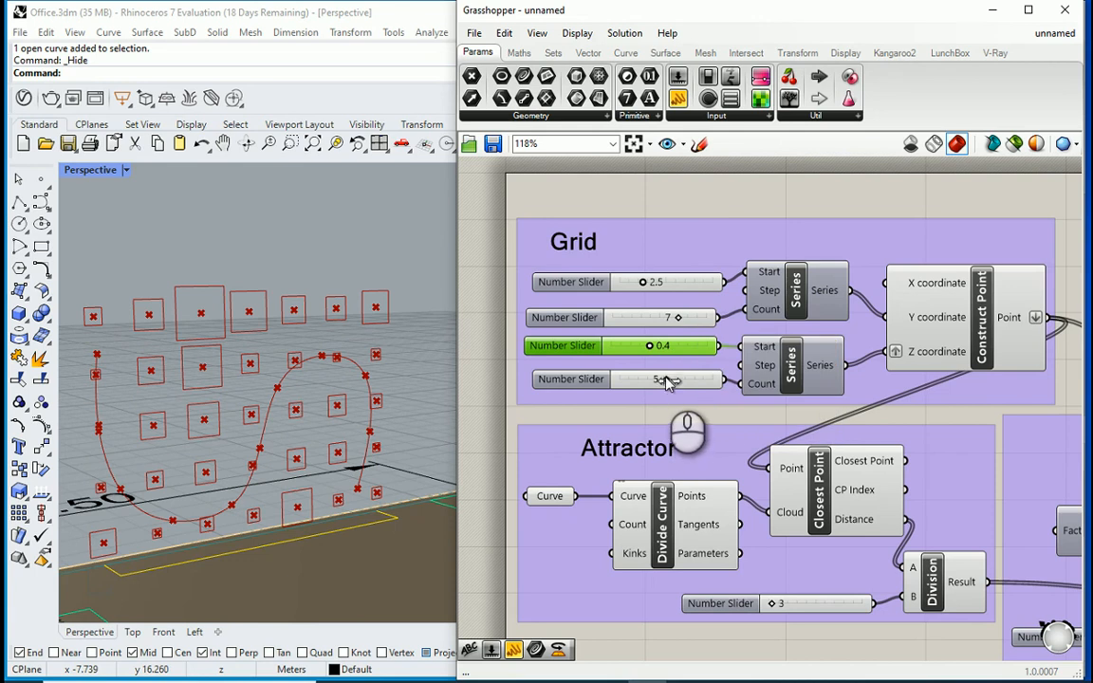
Set the count slider of the Z-coordinate Series to 4.
{"action": "left_click_drag", "start_coordinate": [666, 381], "coordinate": [655, 379]}
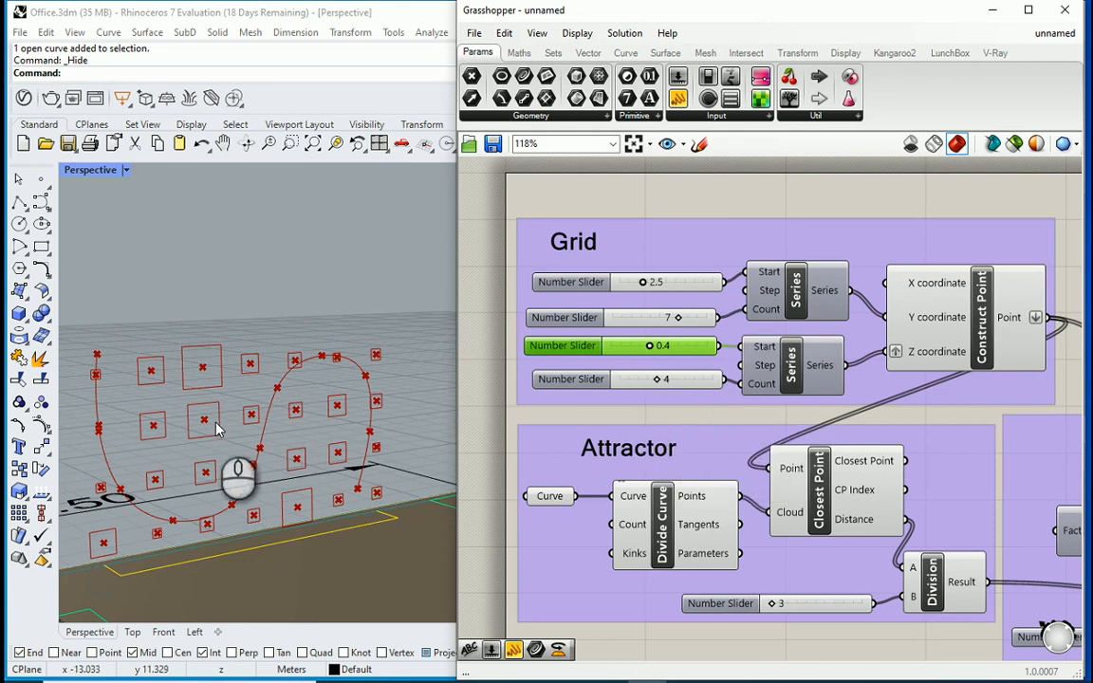
{"action": "right_click_drag", "start_coordinate": [216, 421], "coordinate": [358, 459]}
{"action": "left_click", "coordinate": [357, 459]}
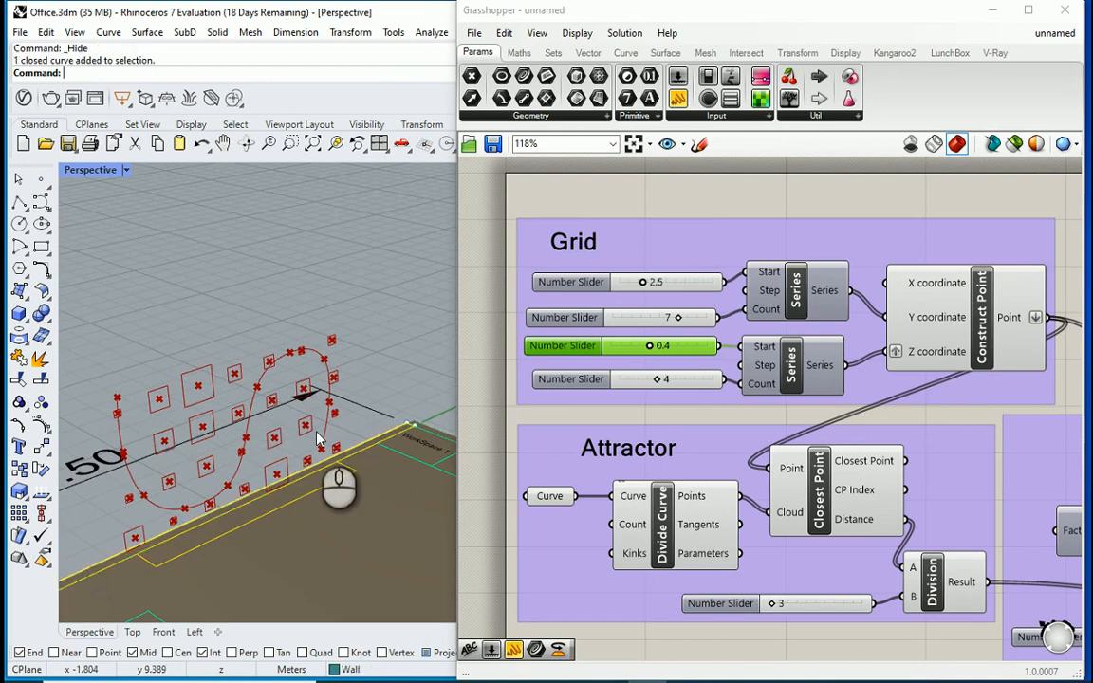
Extrude the selected closed wall outline upward into a solid wall that carries the polygon pattern.
{"action": "type", "text": "EXt"}
{"action": "key", "text": "Return"}
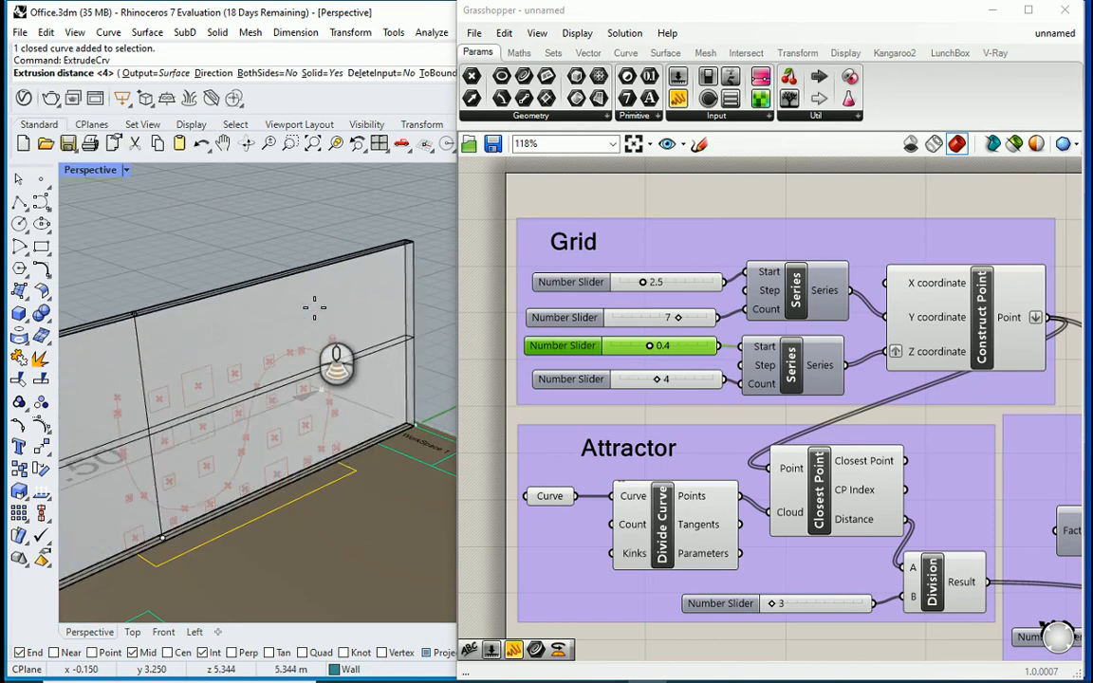
{"action": "right_click_drag", "start_coordinate": [313, 307], "coordinate": [325, 270]}
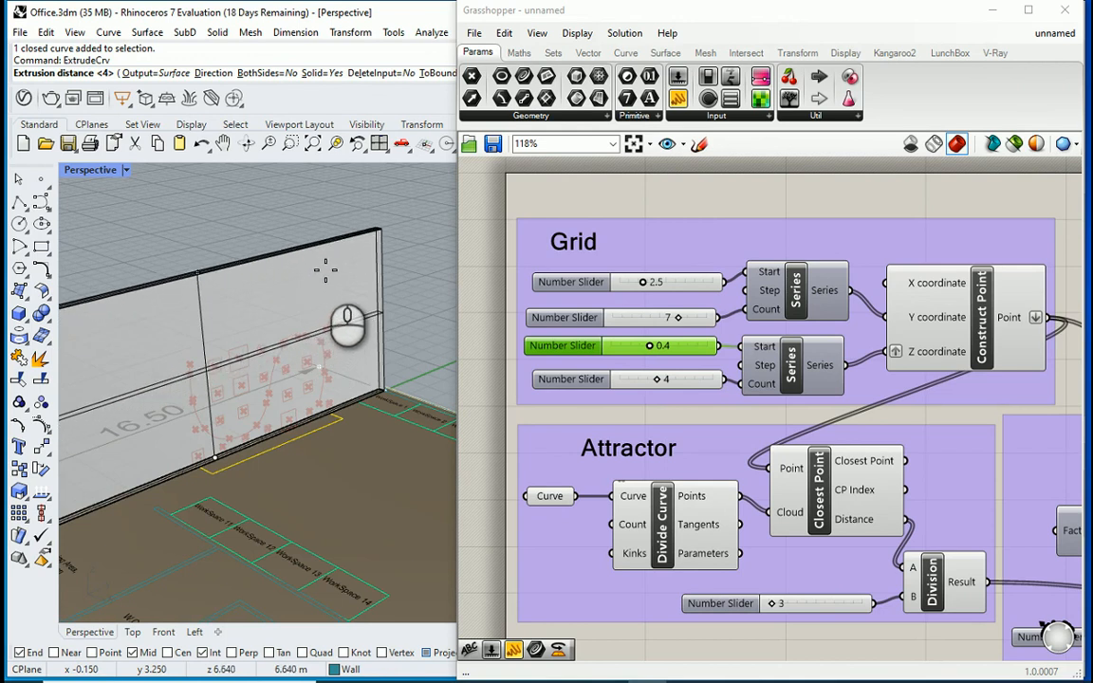
{"action": "left_click", "coordinate": [324, 269]}
{"action": "right_click_drag", "start_coordinate": [271, 346], "coordinate": [246, 365]}
{"action": "scroll", "coordinate": [337, 360], "scroll_direction": "up", "scroll_amount": 2}
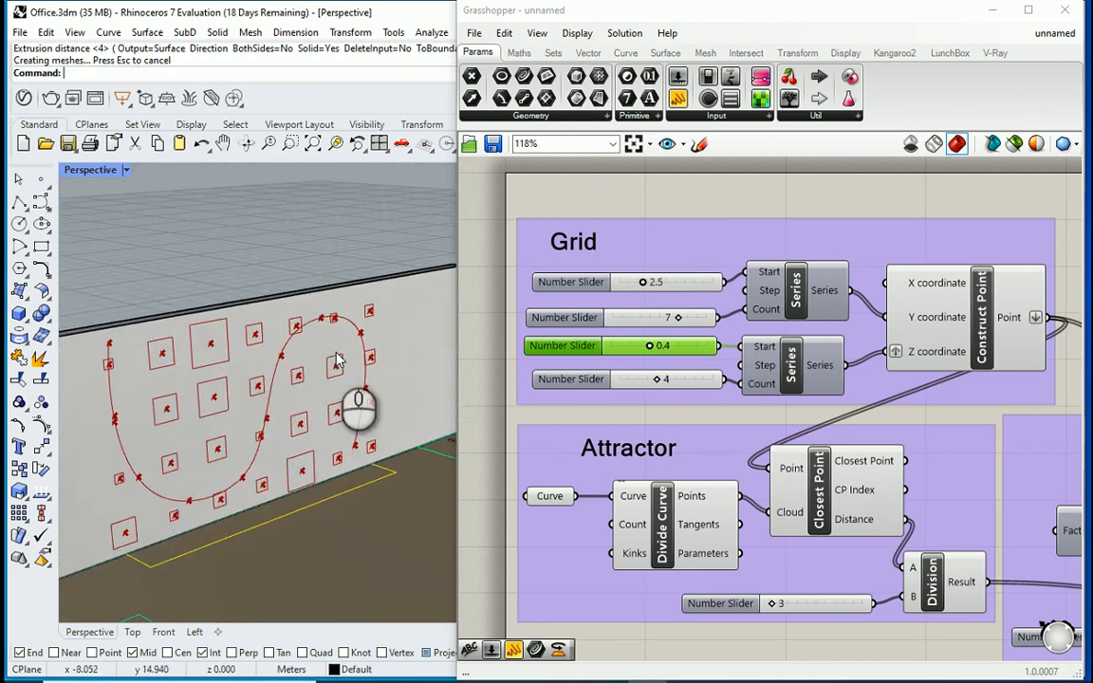
{"action": "right_click_drag", "start_coordinate": [335, 353], "coordinate": [293, 376]}
{"action": "scroll", "coordinate": [263, 393], "scroll_direction": "up", "scroll_amount": 2}
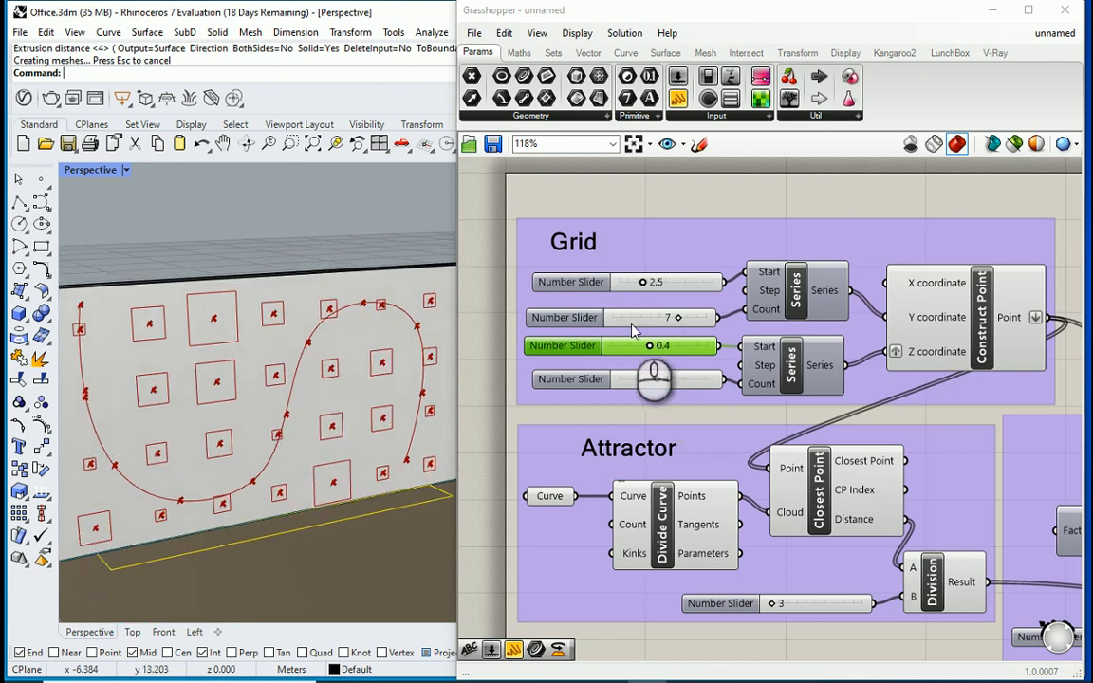
Ungroup the Grid components and rearrange their number sliders to open a gap between the first two.
{"action": "left_click", "coordinate": [672, 241]}
{"action": "right_click", "coordinate": [672, 237]}
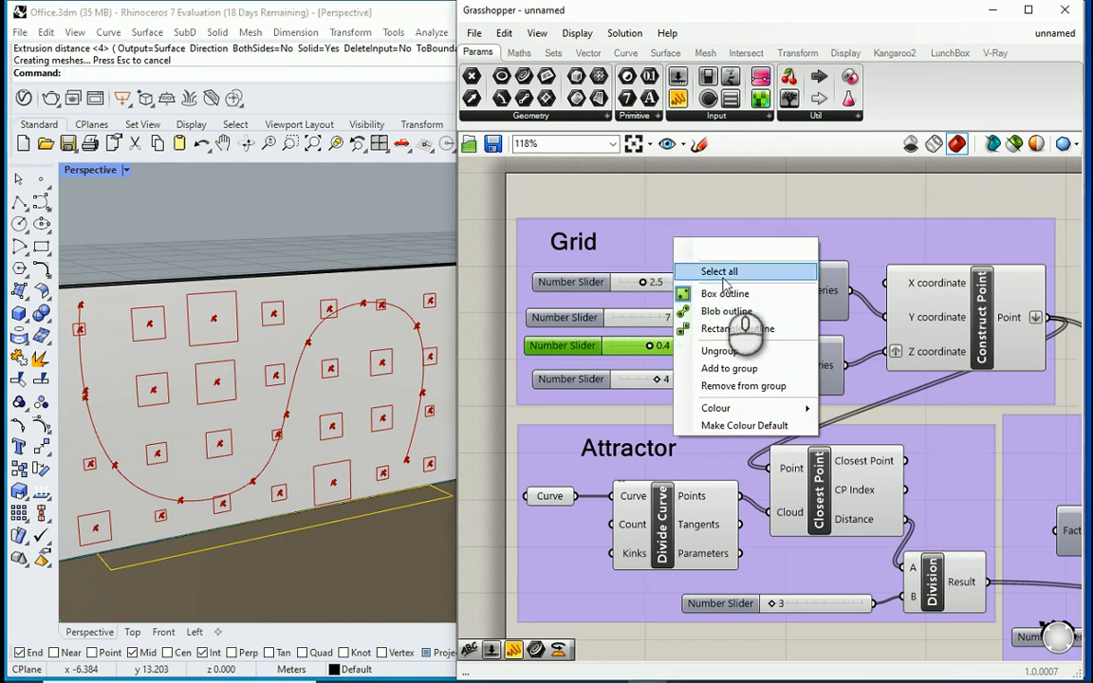
{"action": "left_click", "coordinate": [730, 349]}
{"action": "left_click", "coordinate": [702, 237]}
{"action": "left_click_drag", "start_coordinate": [571, 281], "coordinate": [568, 271]}
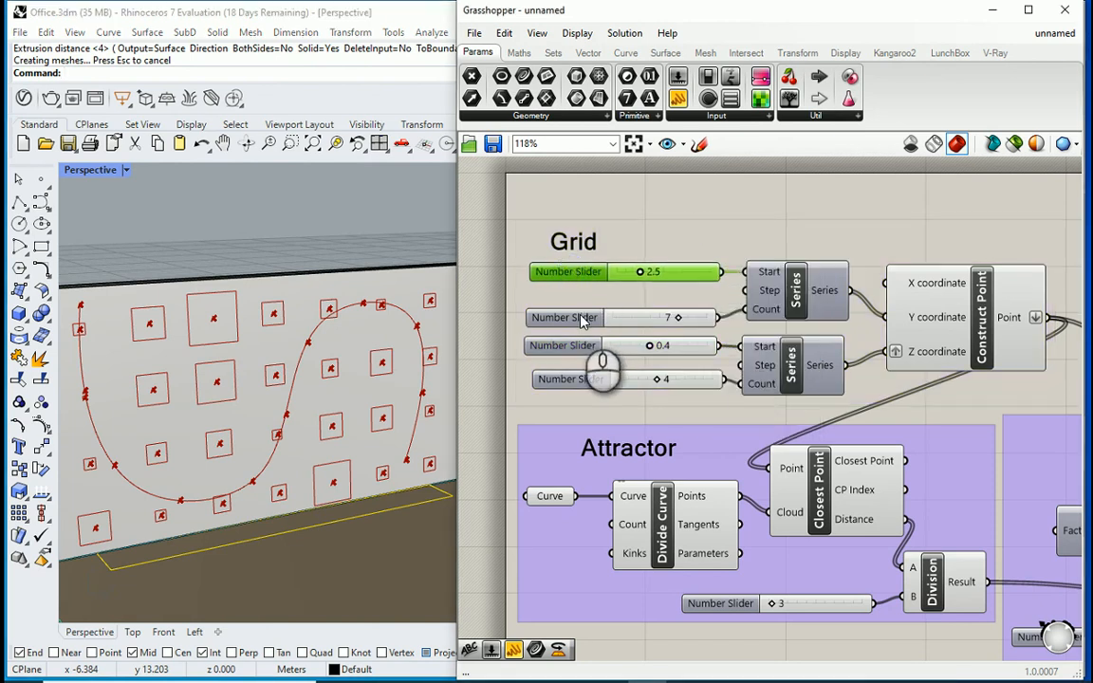
{"action": "left_click_drag", "start_coordinate": [582, 321], "coordinate": [555, 330]}
{"action": "left_click", "coordinate": [569, 349]}
{"action": "left_click", "coordinate": [556, 379]}
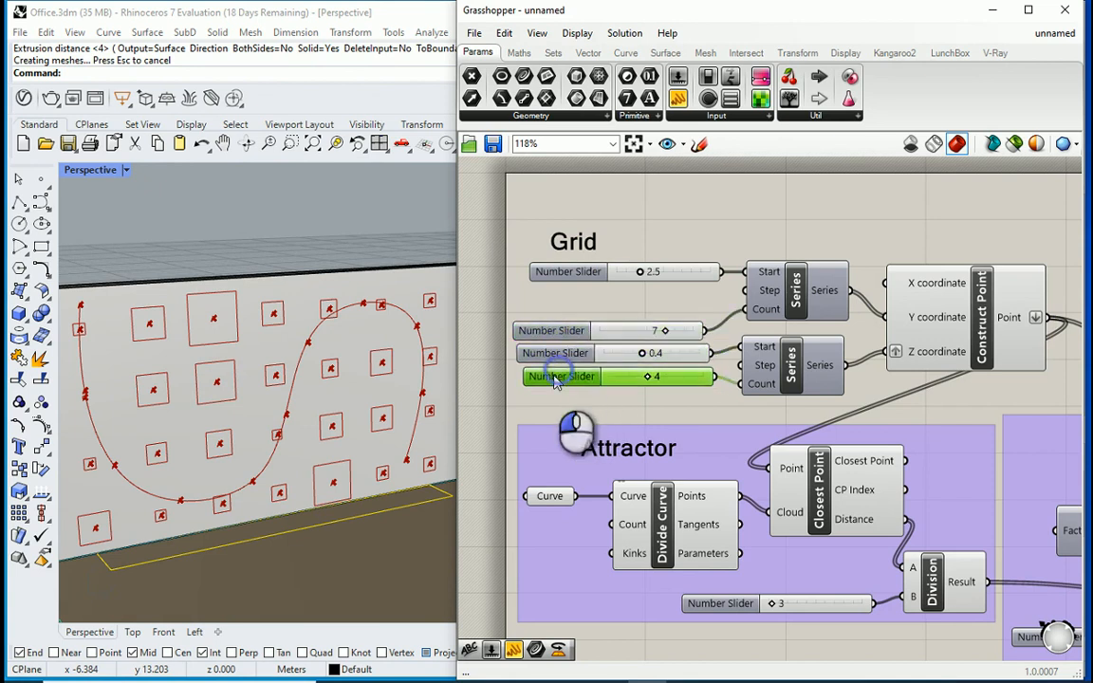
Add a 0.8 number slider in the gap and connect it to the Step inputs of both Series components.
{"action": "double_click", "coordinate": [607, 300]}
{"action": "type", "text": "0"}
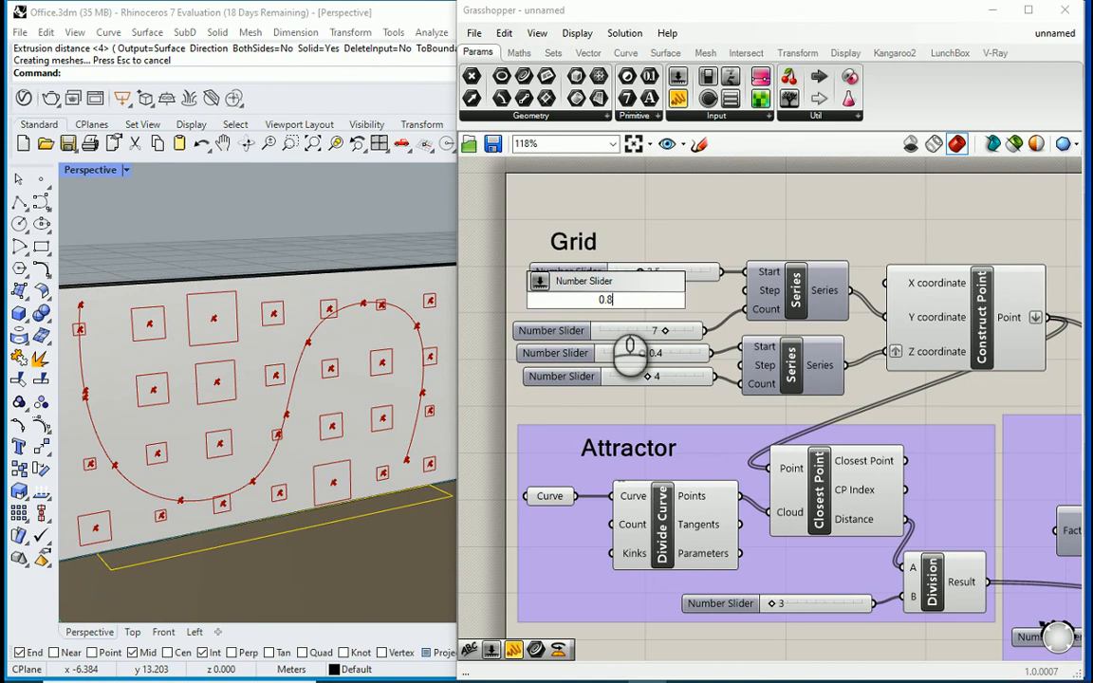
{"action": "type", "text": ".8"}
{"action": "key", "text": "Return"}
{"action": "left_click_drag", "start_coordinate": [703, 299], "coordinate": [746, 365]}
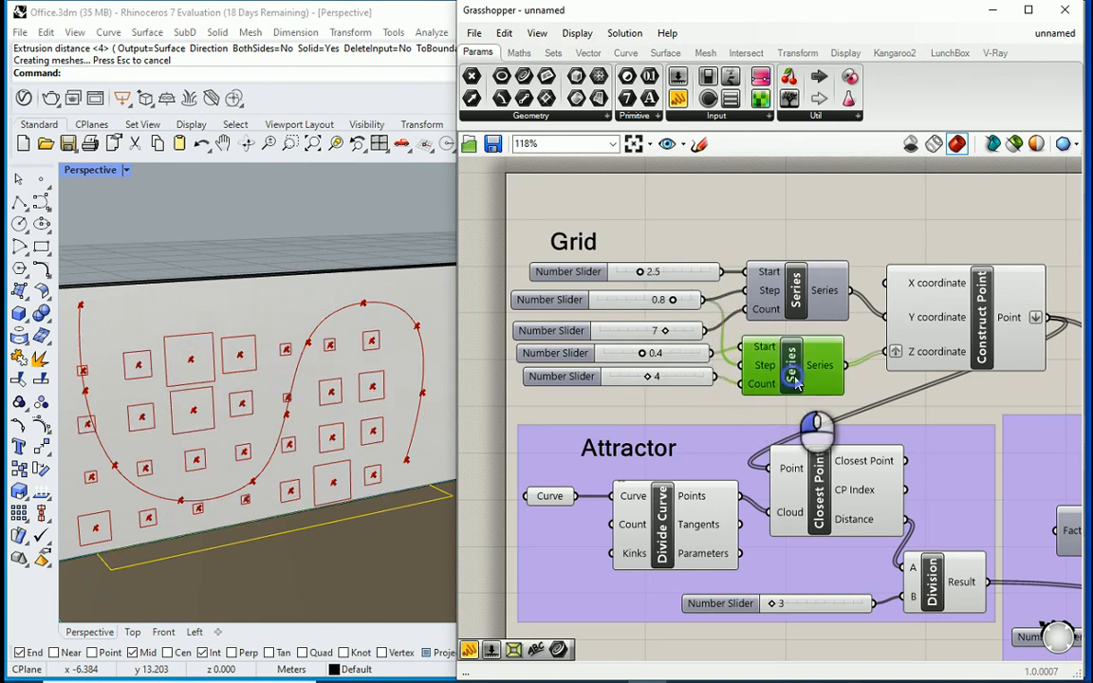
{"action": "left_click", "coordinate": [273, 206]}
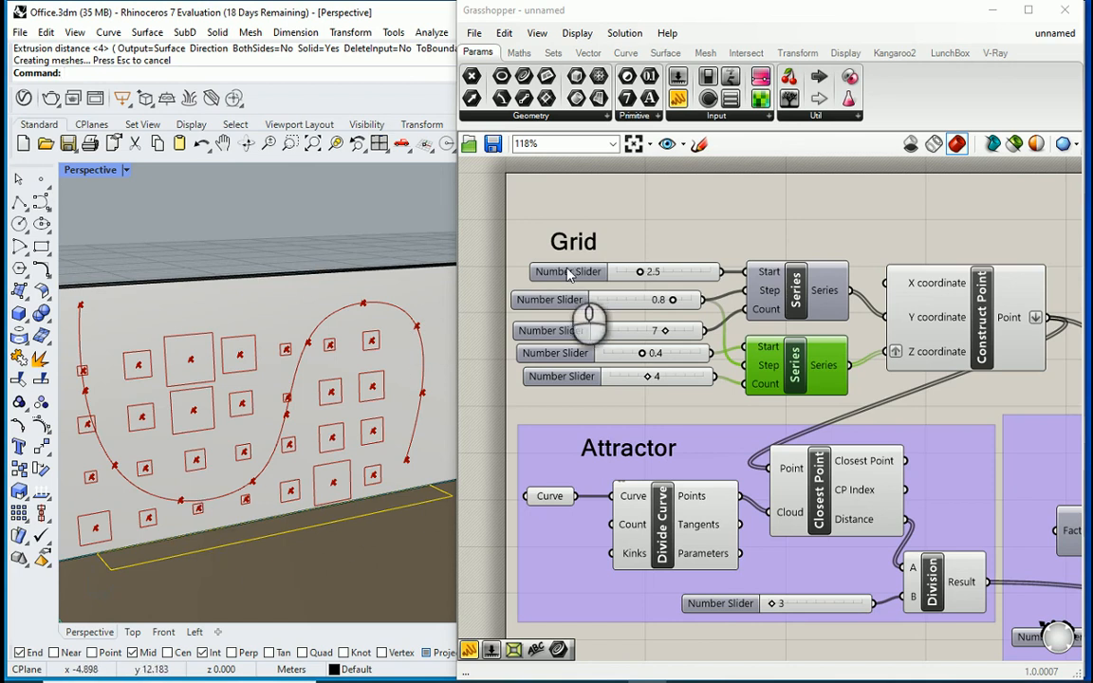
Set the Y-coordinate Series' start slider to 2.9 and the Z-coordinate Series' count slider to 5.
{"action": "left_click", "coordinate": [536, 273]}
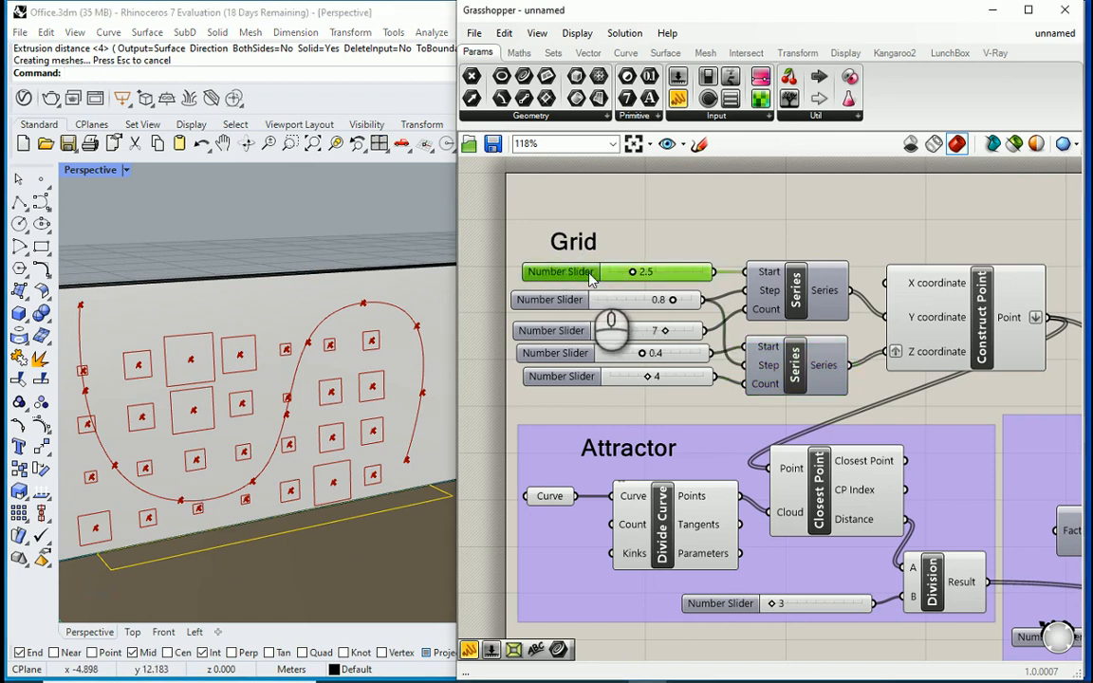
{"action": "double_click", "coordinate": [651, 273]}
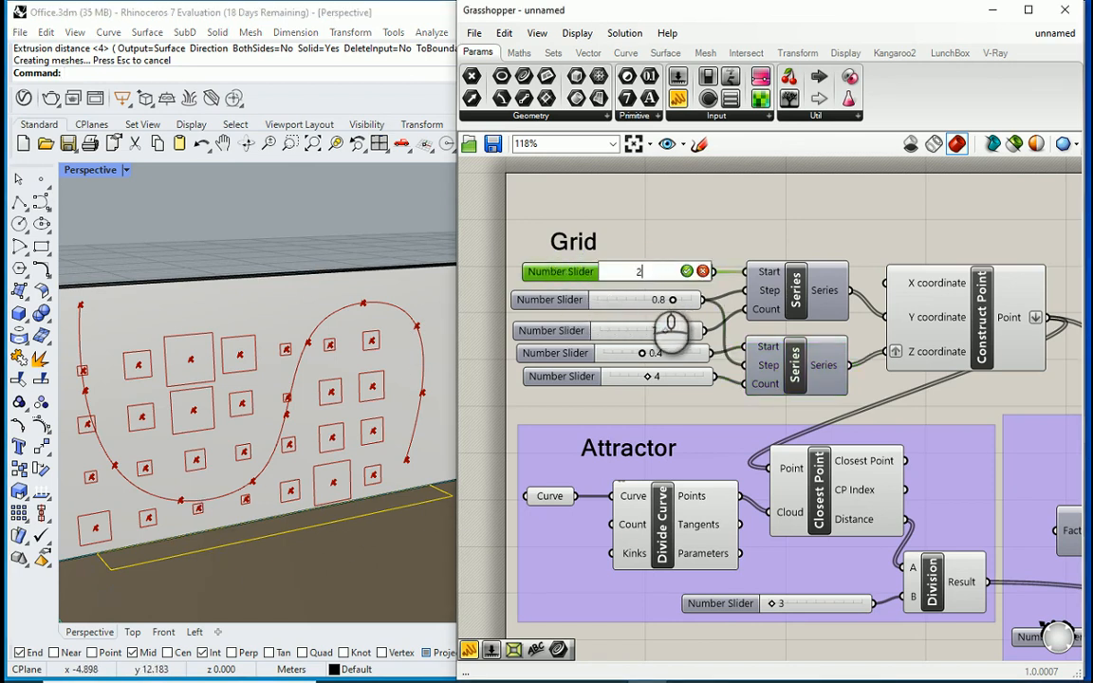
{"action": "left_click", "coordinate": [687, 271]}
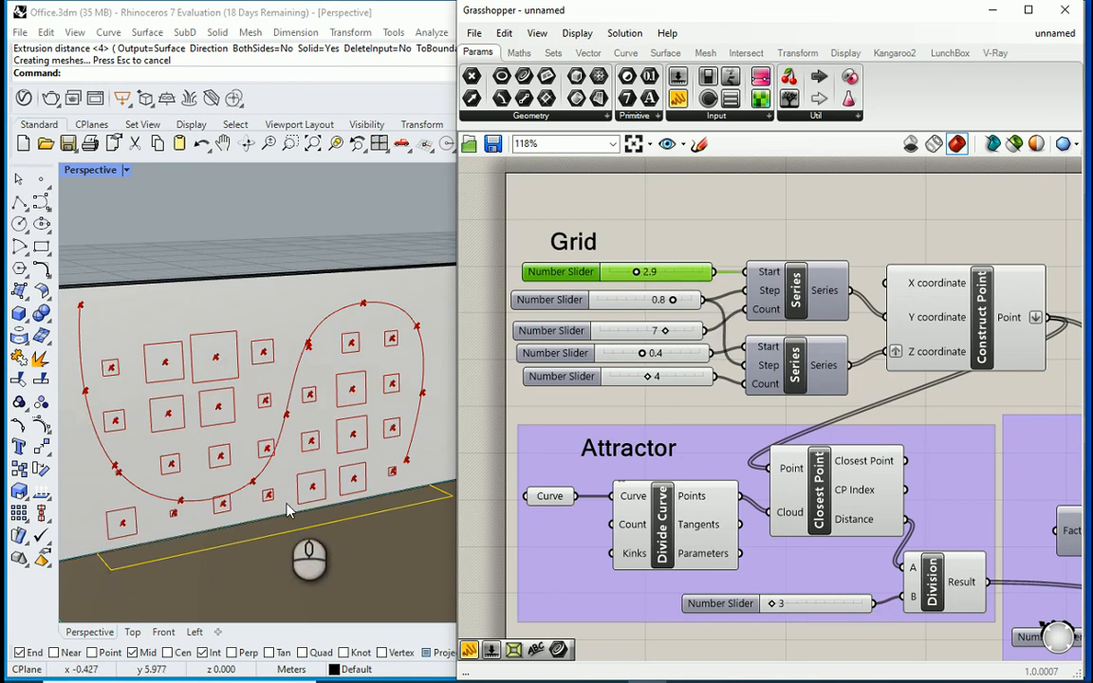
{"action": "right_click_drag", "start_coordinate": [411, 465], "coordinate": [284, 453]}
{"action": "right_click_drag", "start_coordinate": [292, 432], "coordinate": [86, 407]}
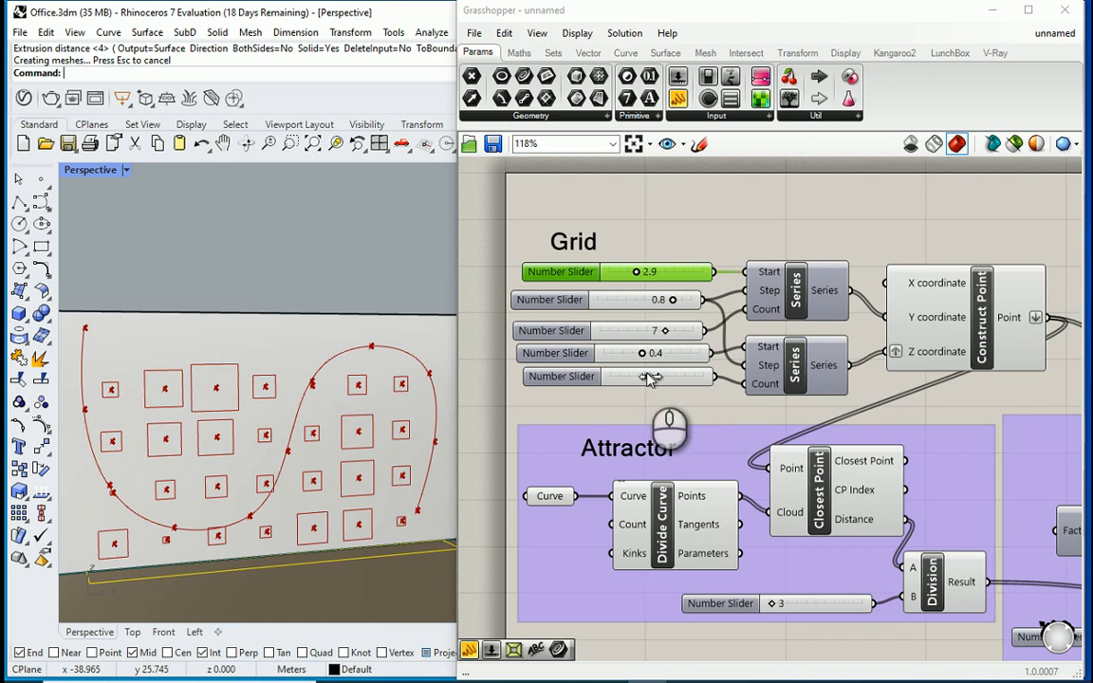
{"action": "left_click_drag", "start_coordinate": [648, 378], "coordinate": [657, 379]}
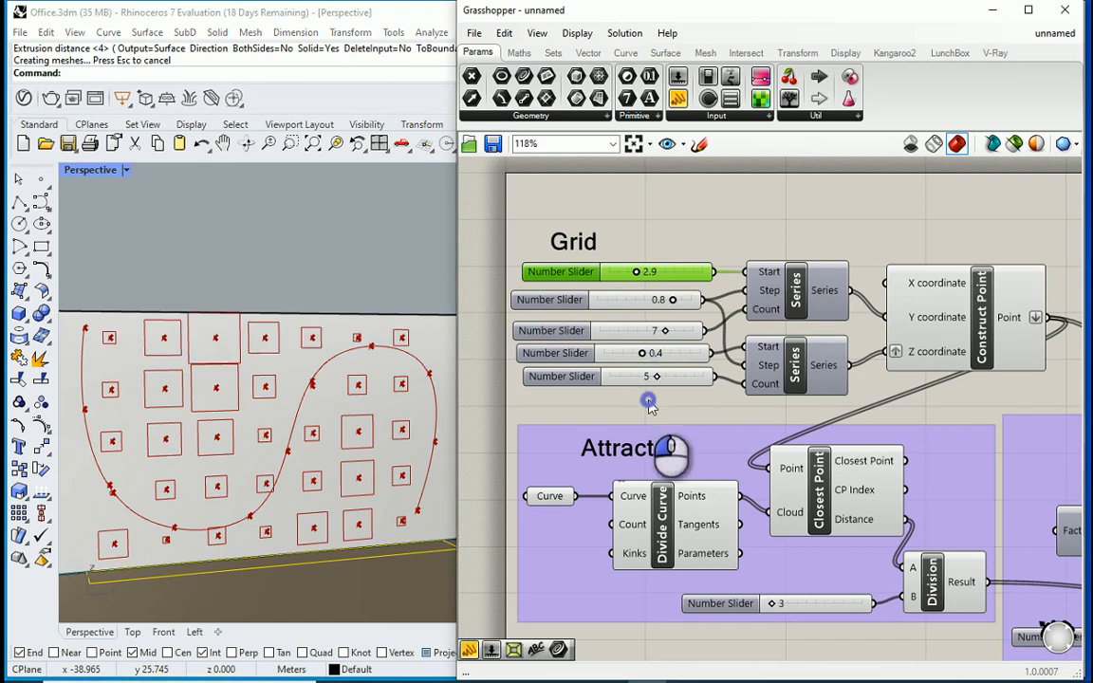
{"action": "left_click", "coordinate": [648, 403]}
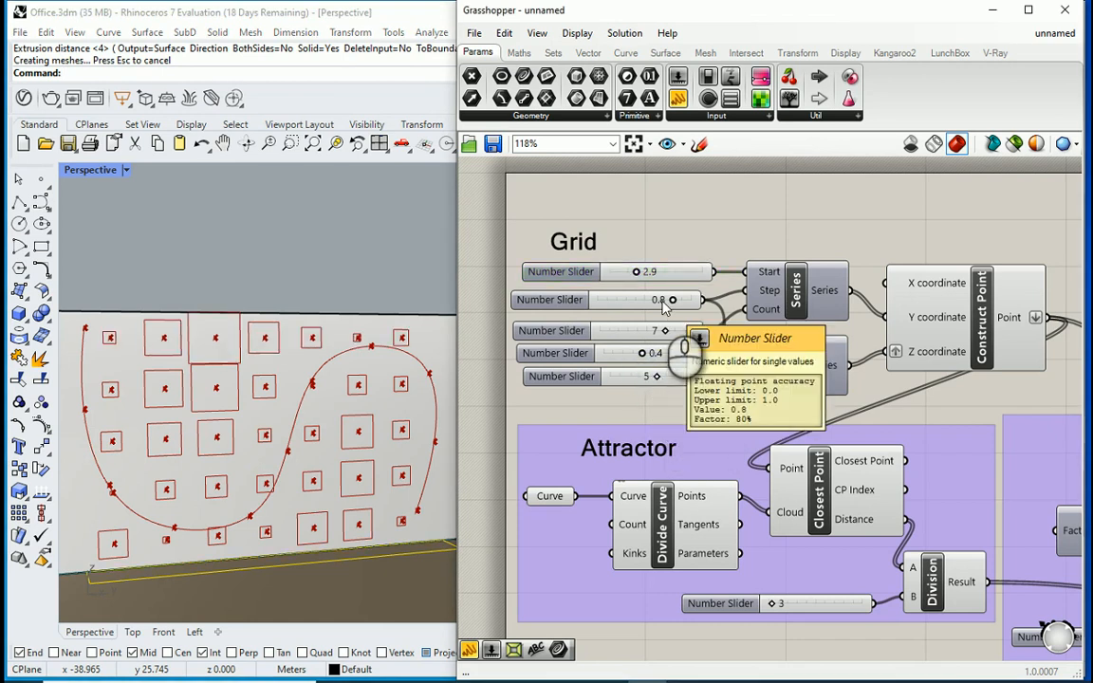
Give the shared step slider of the two Series two decimal digits and set it to 0.75.
{"action": "left_click", "coordinate": [663, 302]}
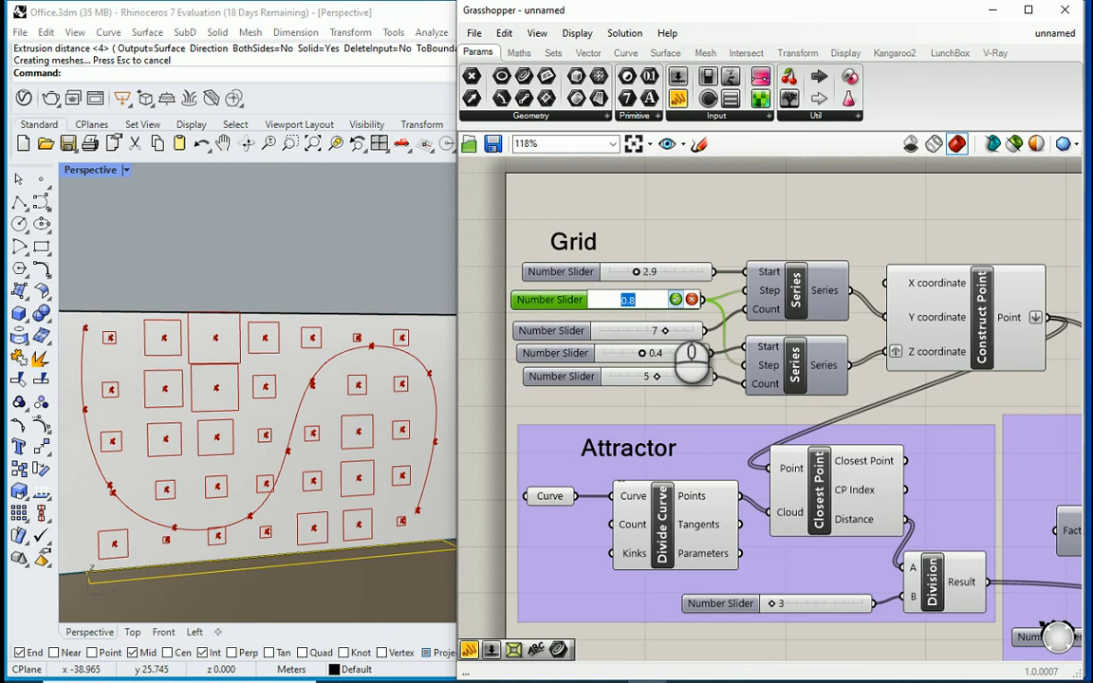
{"action": "left_click", "coordinate": [675, 300]}
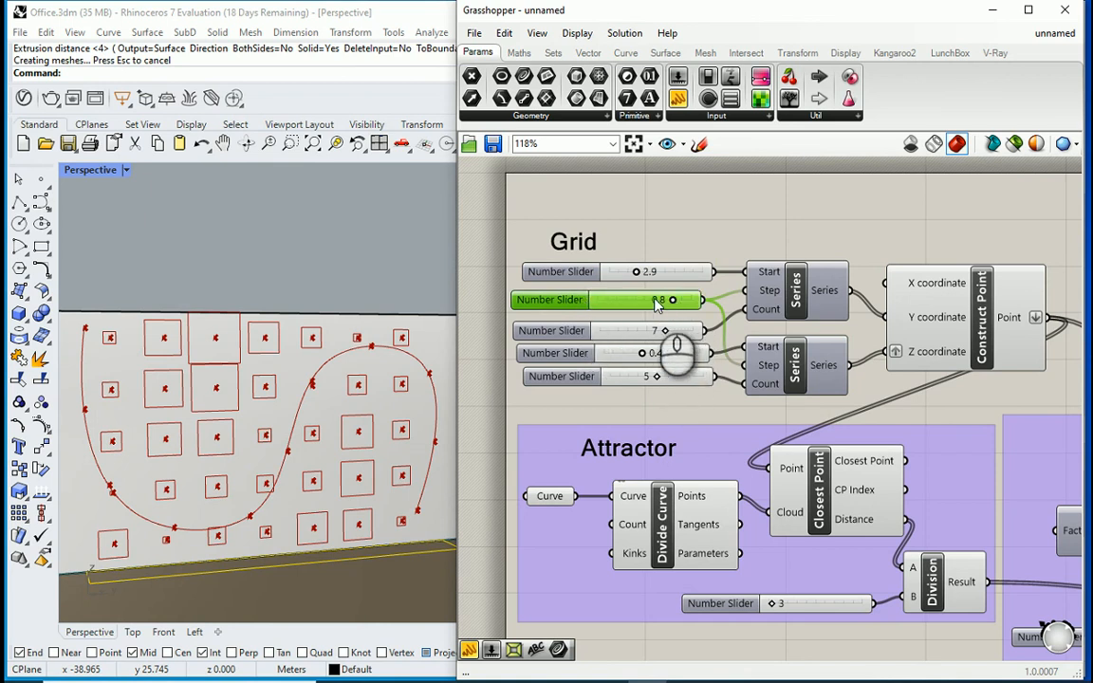
{"action": "double_click", "coordinate": [565, 302]}
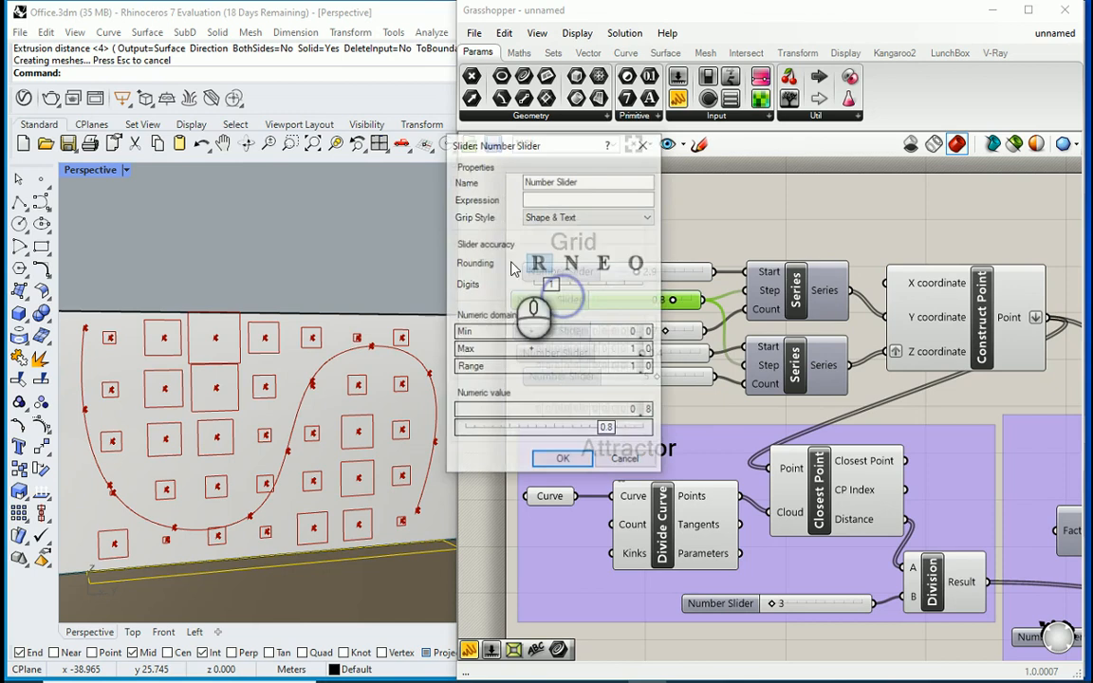
{"action": "left_click_drag", "start_coordinate": [398, 316], "coordinate": [417, 316]}
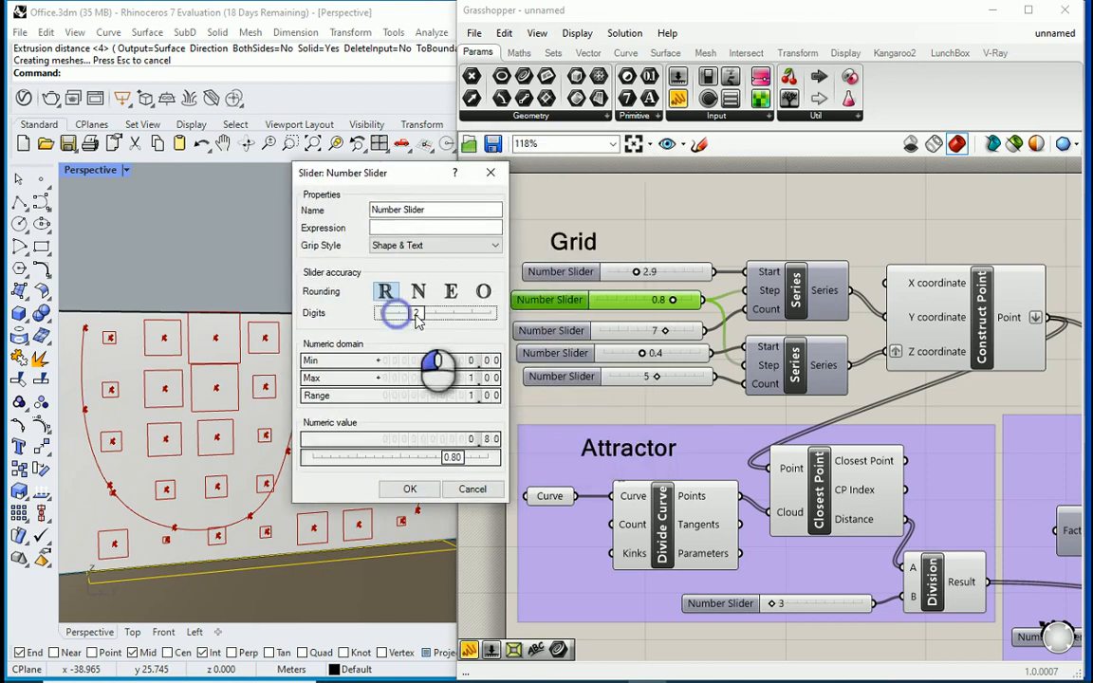
{"action": "left_click", "coordinate": [409, 489]}
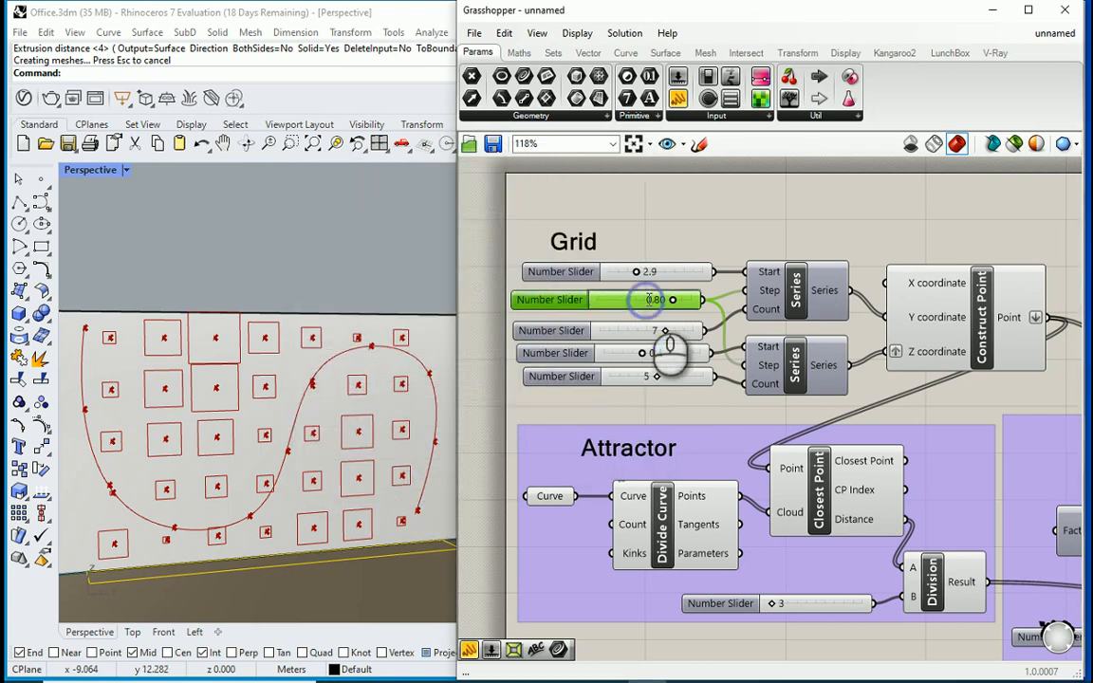
{"action": "double_click", "coordinate": [651, 299]}
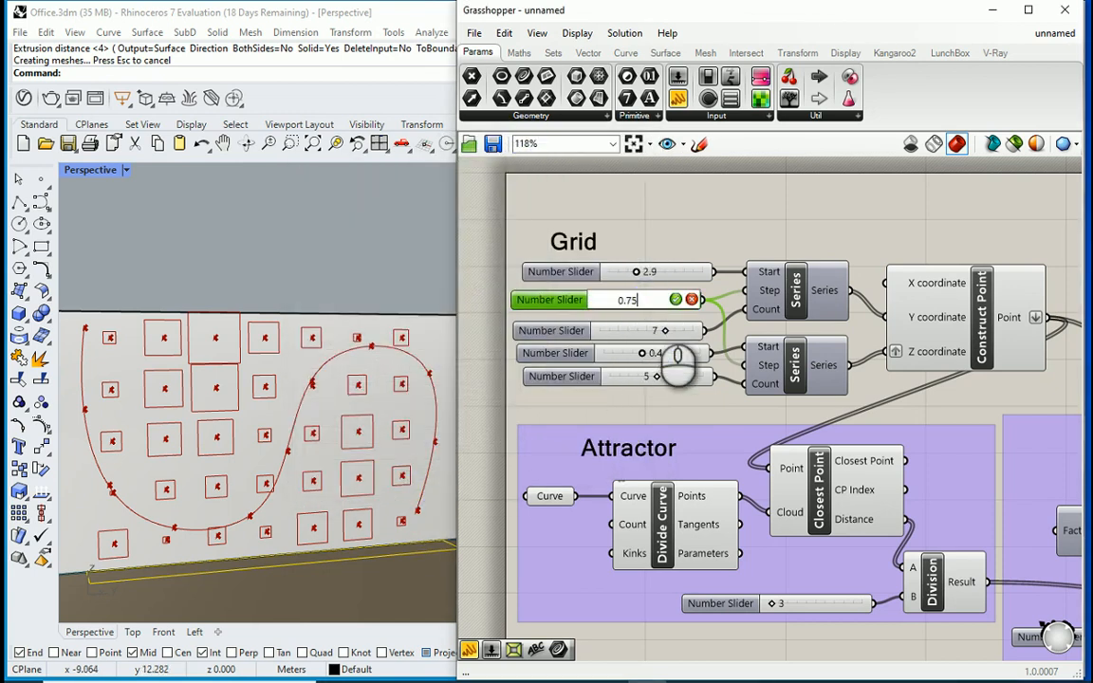
{"action": "left_click", "coordinate": [677, 299]}
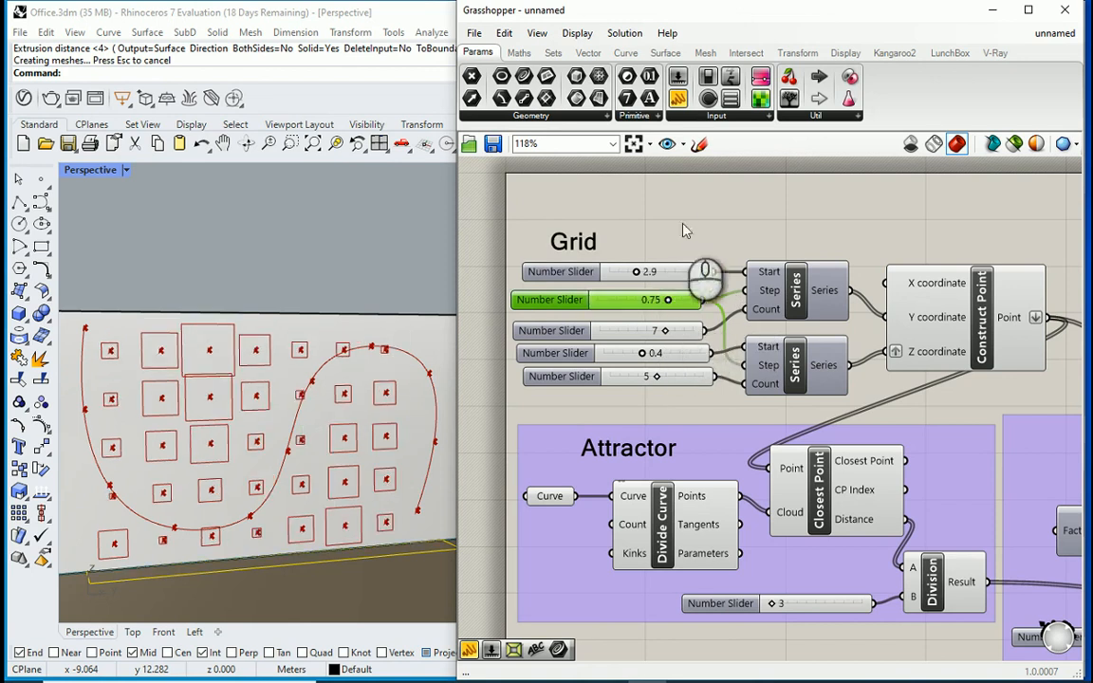
{"action": "left_click", "coordinate": [685, 208]}
Switch the Attractor group's divisor slider to real numbers with one decimal digit and set it to 3.5.
{"action": "scroll", "coordinate": [651, 355], "scroll_direction": "down", "scroll_amount": 1}
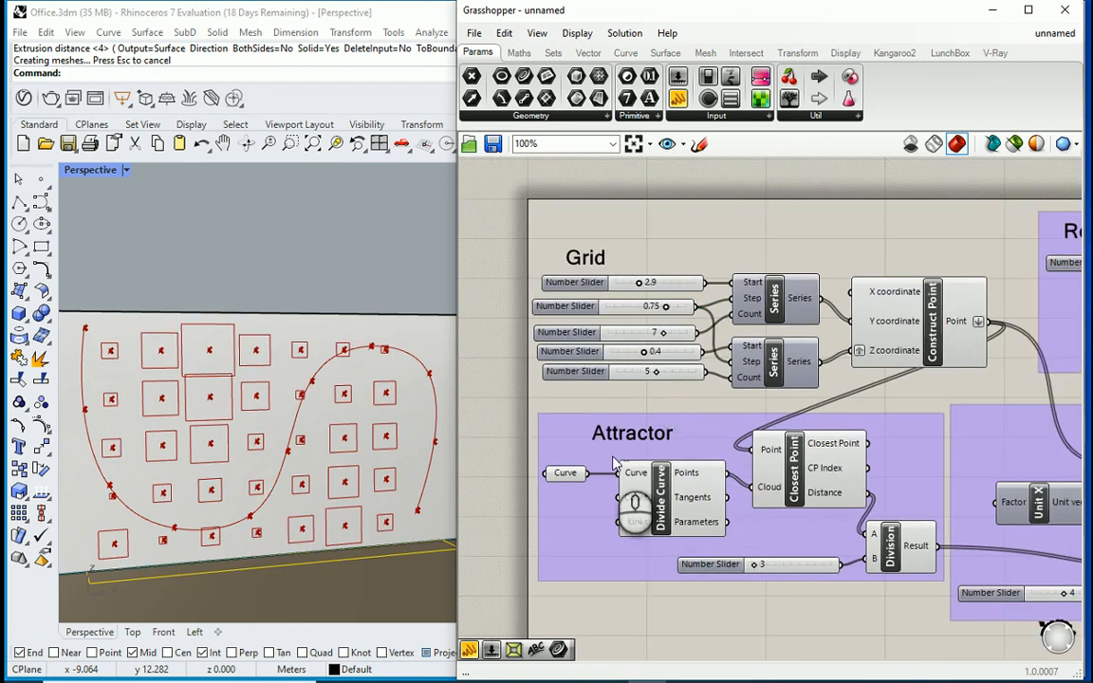
{"action": "scroll", "coordinate": [768, 560], "scroll_direction": "up", "scroll_amount": 1}
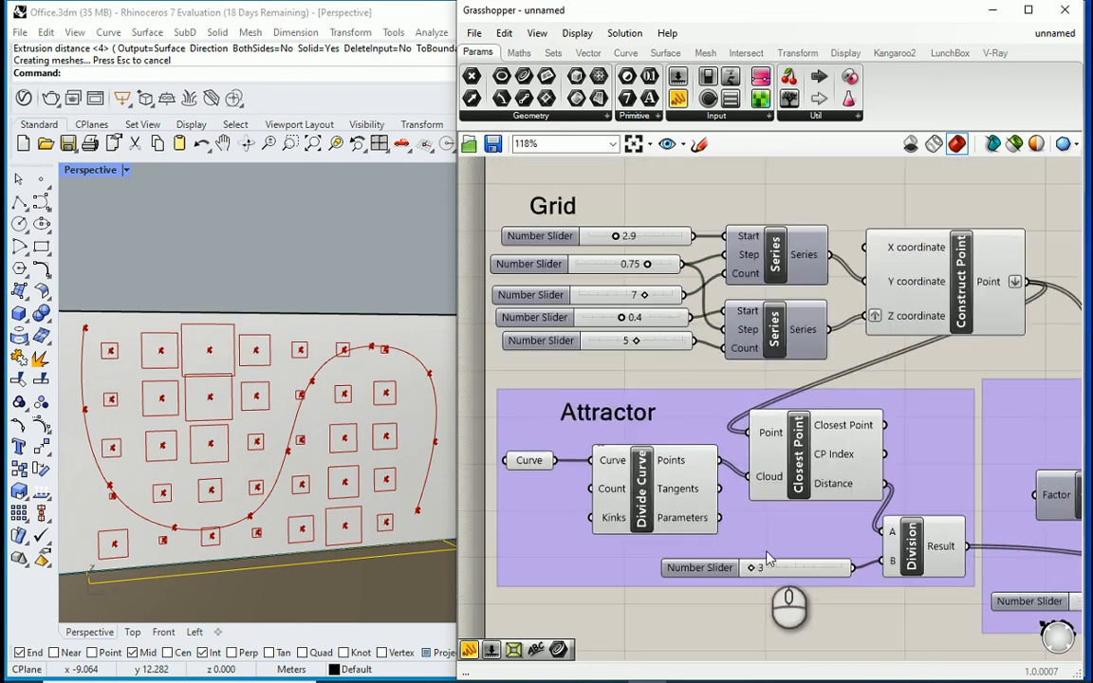
{"action": "double_click", "coordinate": [699, 567]}
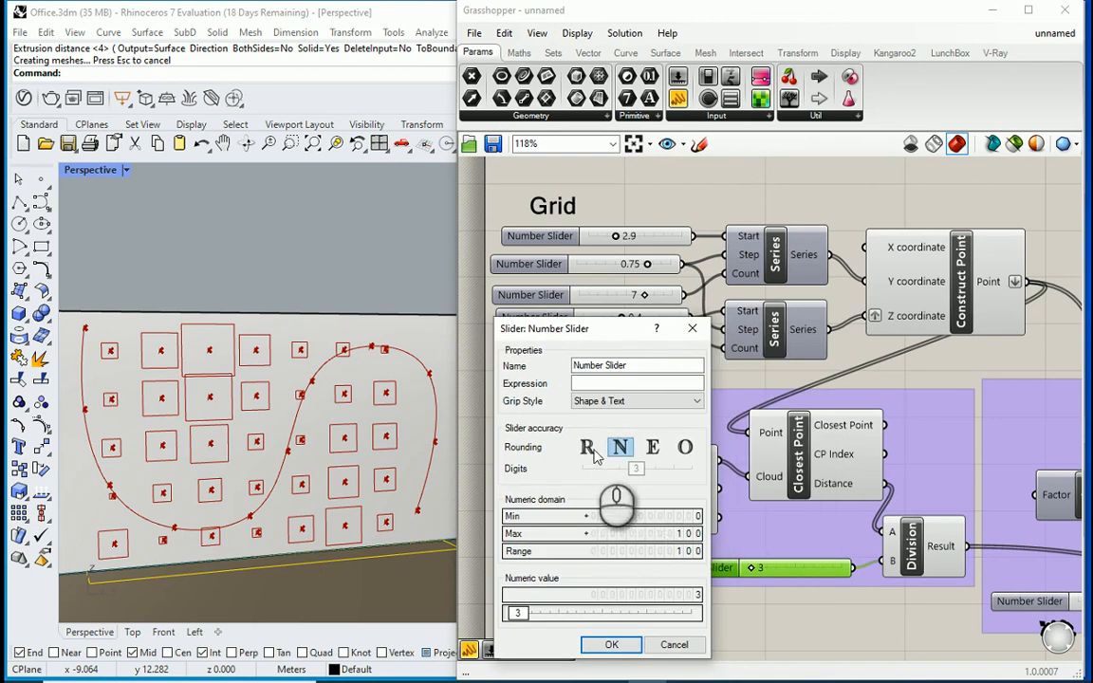
{"action": "left_click", "coordinate": [587, 446]}
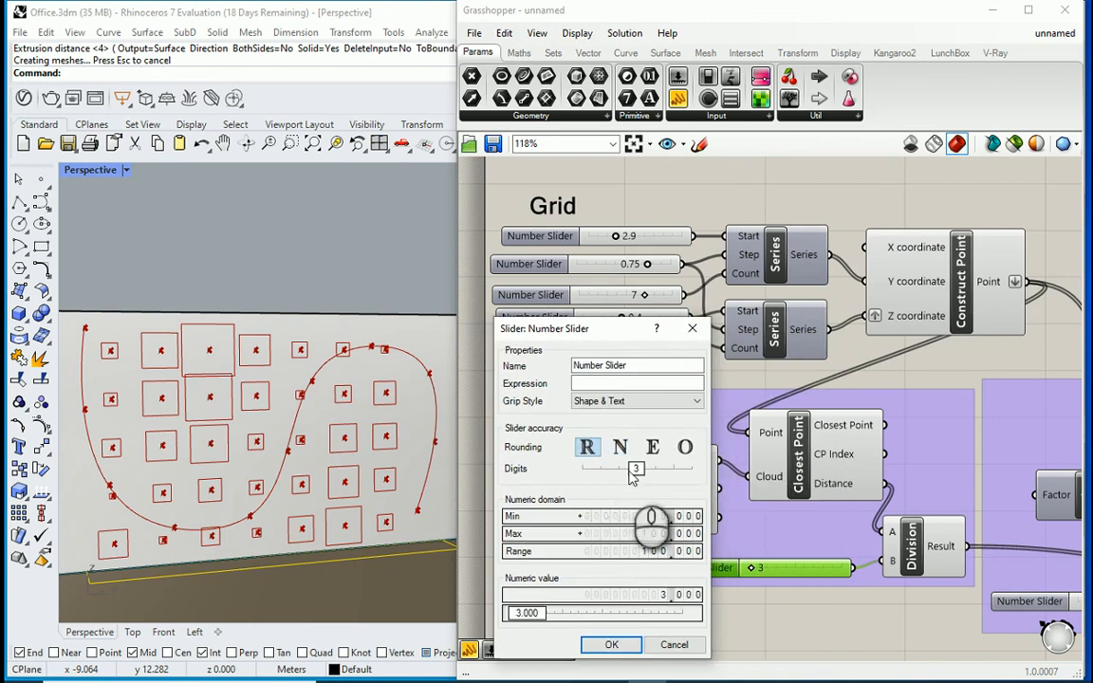
{"action": "left_click_drag", "start_coordinate": [633, 468], "coordinate": [607, 471]}
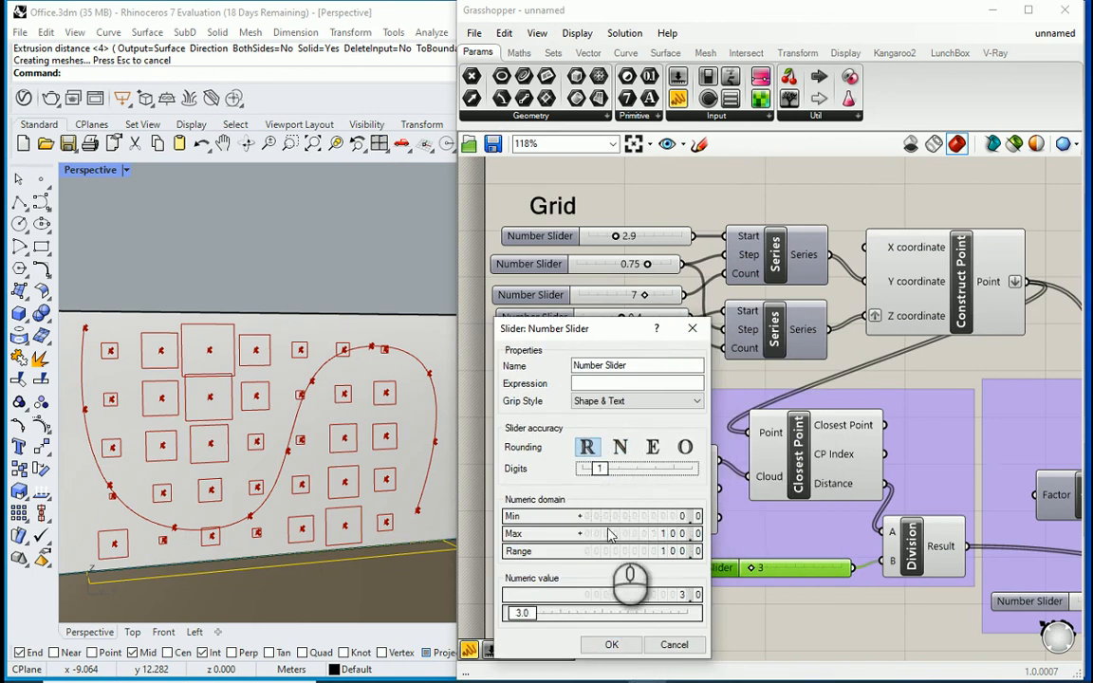
{"action": "left_click", "coordinate": [614, 645]}
{"action": "scroll", "coordinate": [773, 581], "scroll_direction": "up", "scroll_amount": 2}
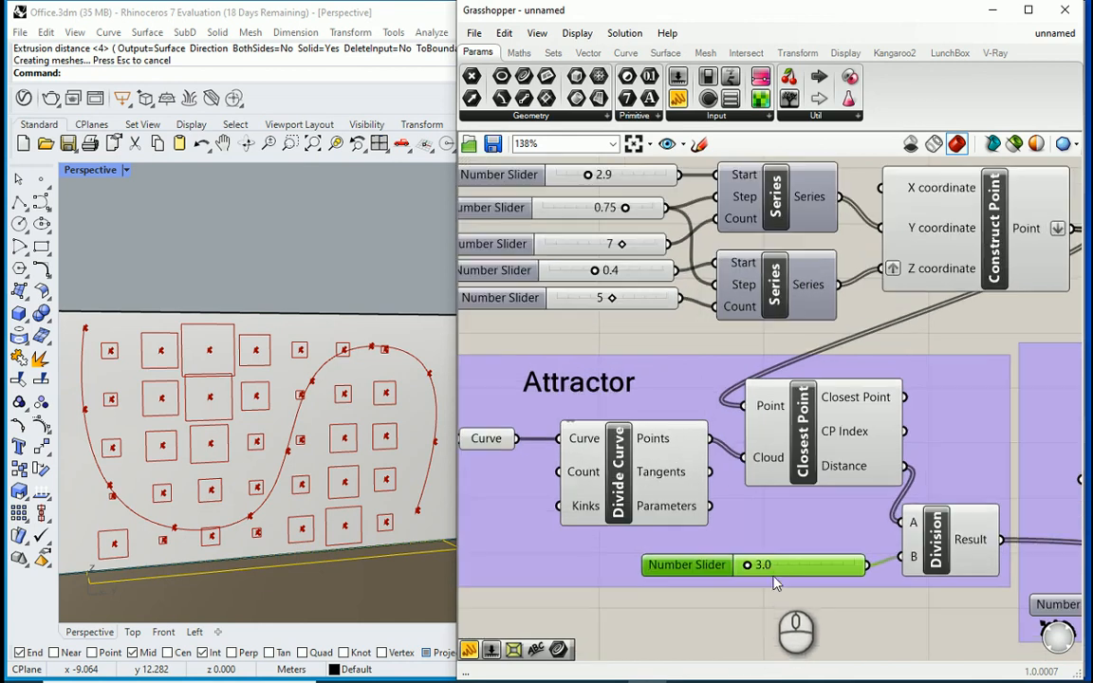
{"action": "double_click", "coordinate": [768, 565]}
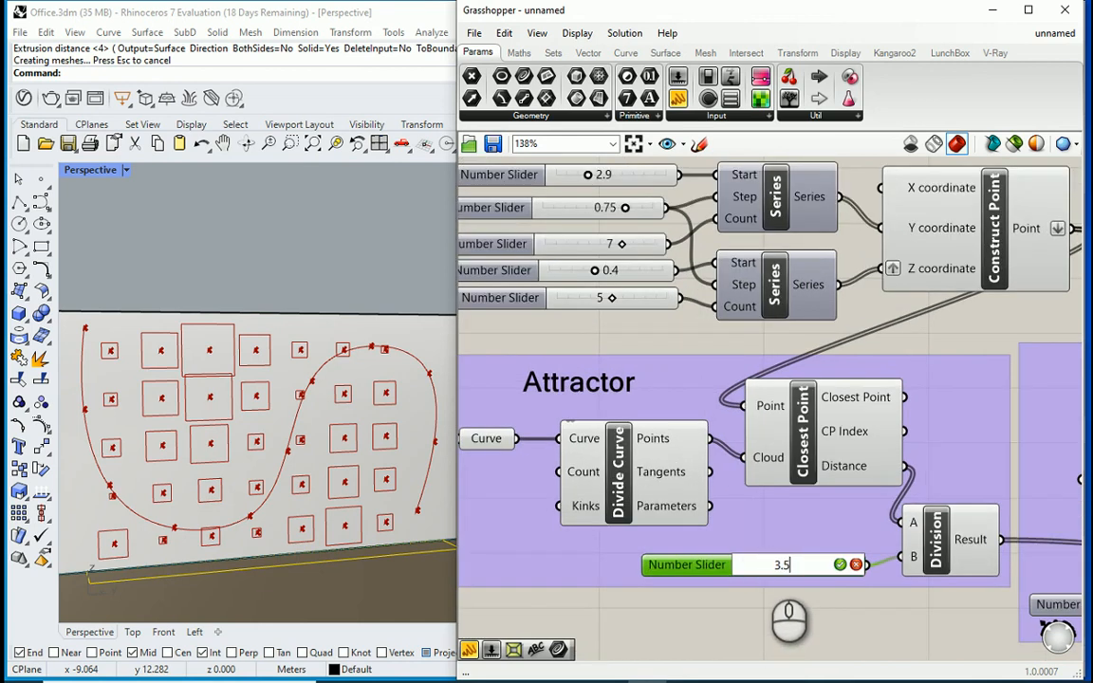
{"action": "left_click", "coordinate": [839, 565]}
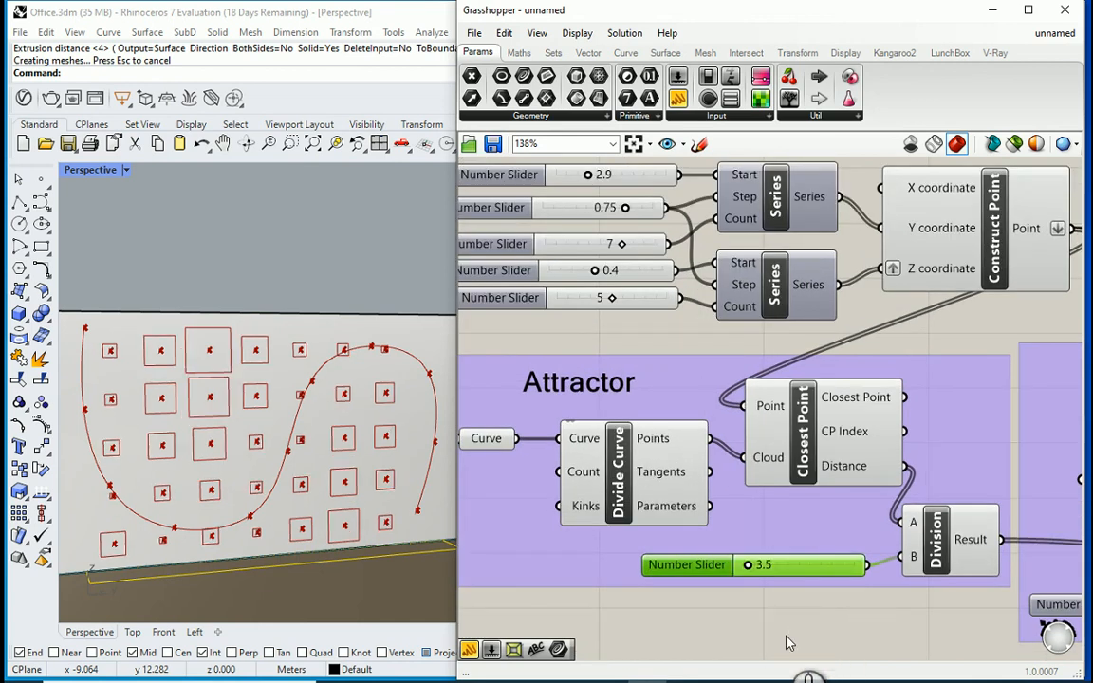
Group the Grid label with its sliders, both Series components and Construct Point.
{"action": "scroll", "coordinate": [776, 650], "scroll_direction": "down", "scroll_amount": 2}
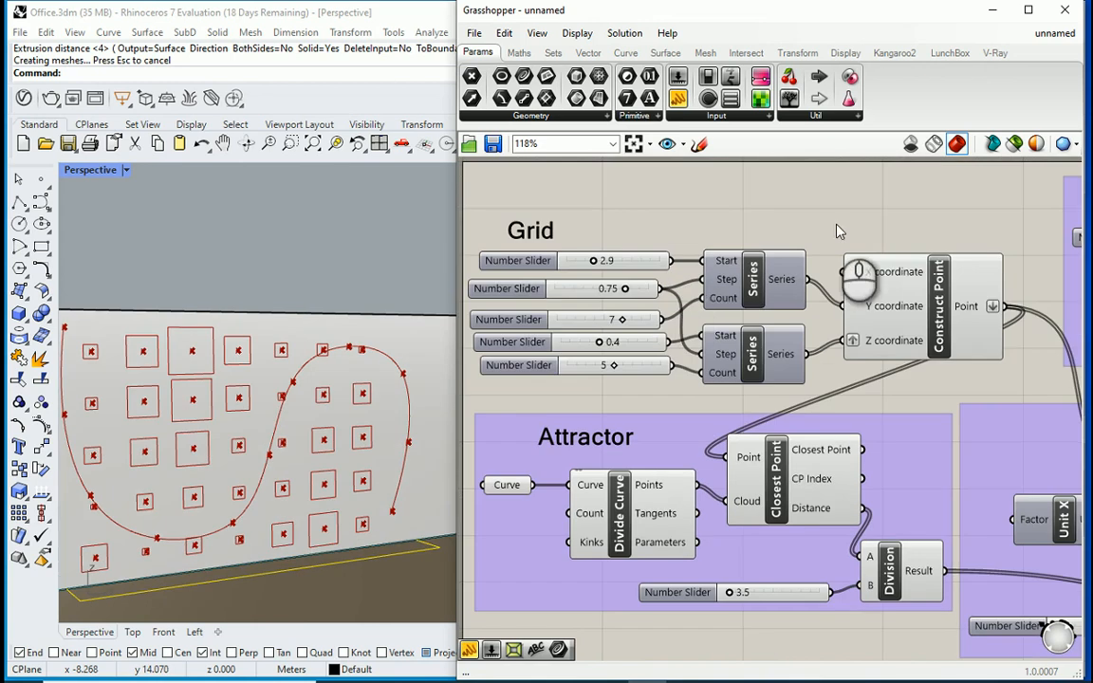
{"action": "left_click_drag", "start_coordinate": [914, 197], "coordinate": [470, 389]}
{"action": "right_click", "coordinate": [649, 231]}
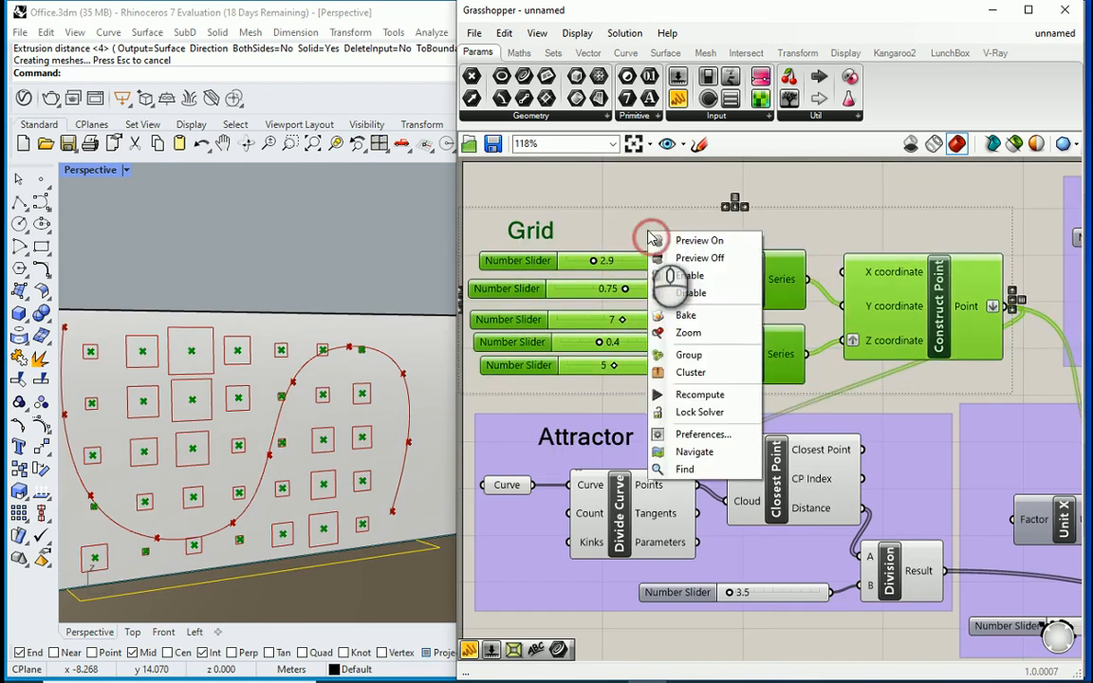
{"action": "left_click", "coordinate": [702, 353]}
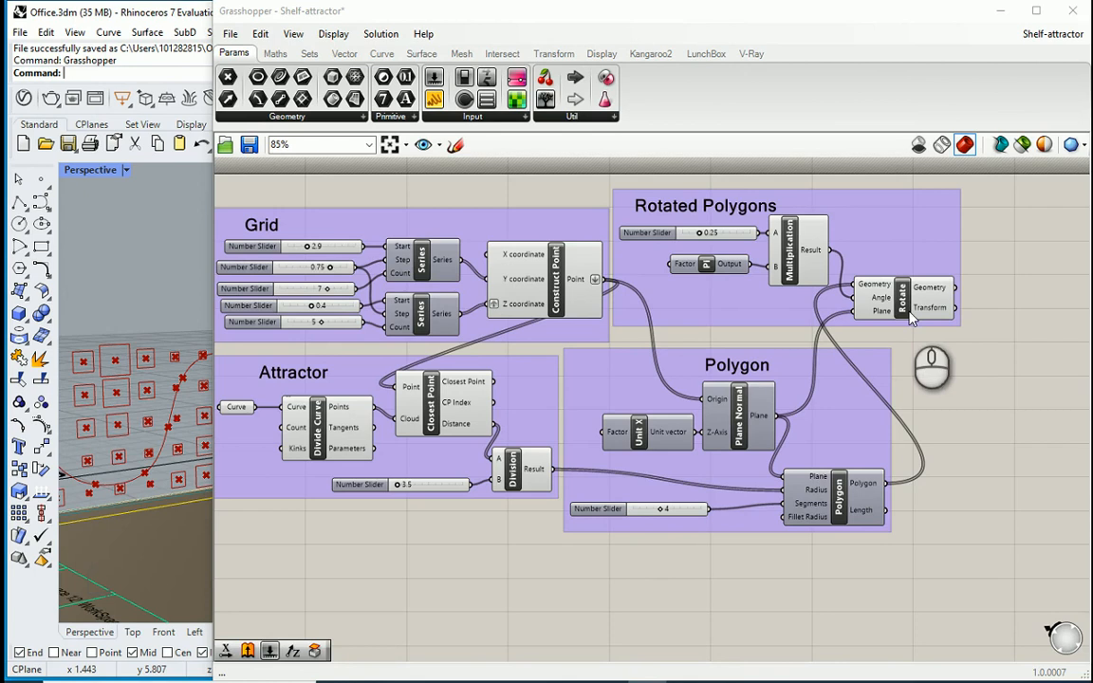
Add an Extrude component to the canvas and place it beyond the Rotate component.
{"action": "double_click", "coordinate": [957, 349]}
{"action": "type", "text": "e"}
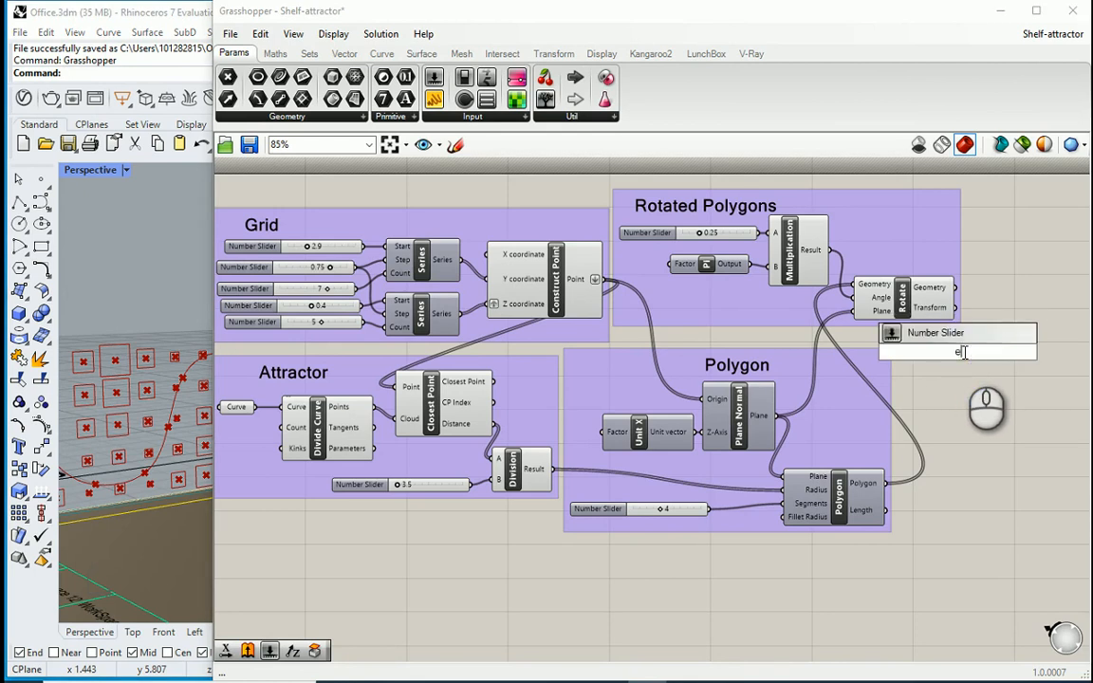
{"action": "type", "text": "xtrude"}
{"action": "key", "text": "Return"}
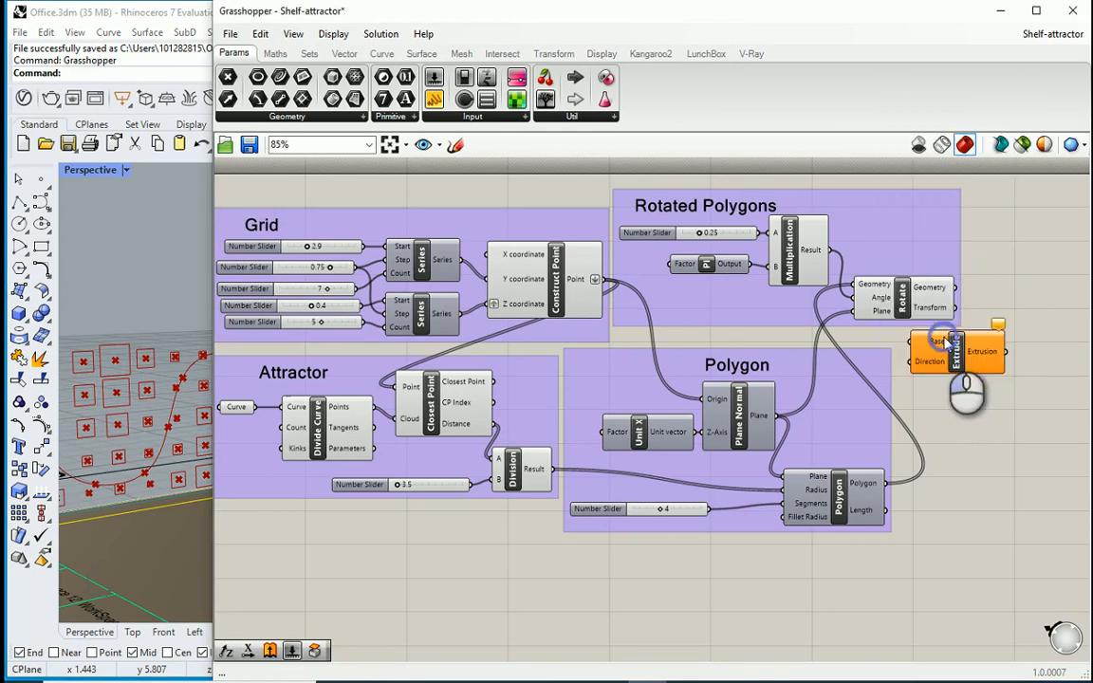
{"action": "scroll", "coordinate": [927, 367], "scroll_direction": "down", "scroll_amount": 1}
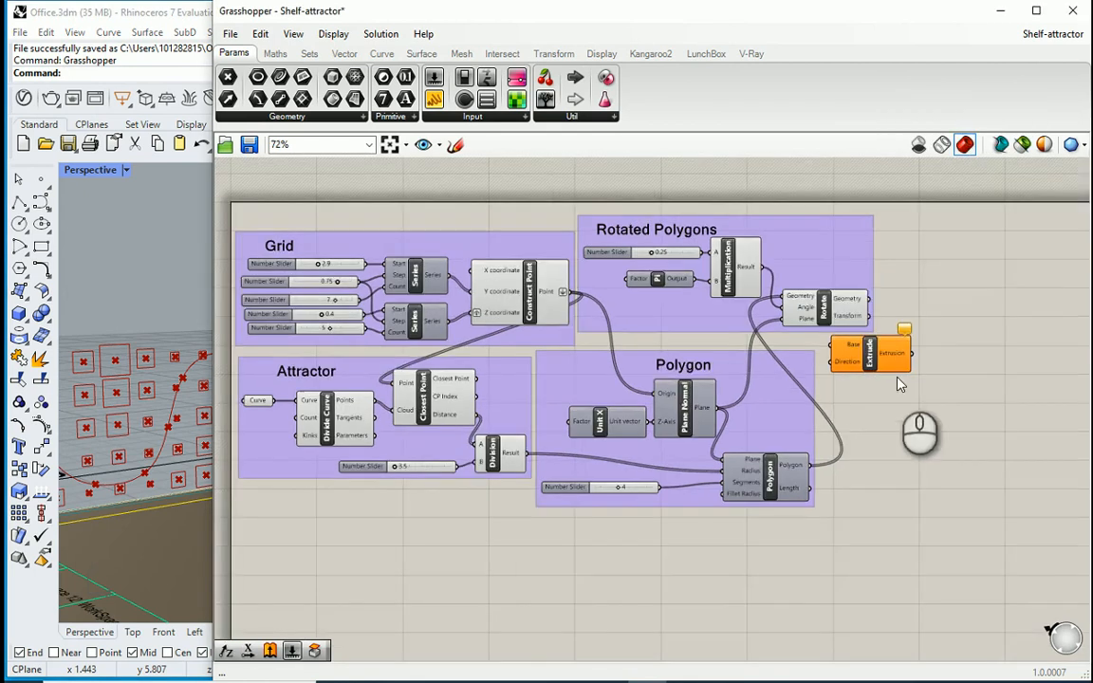
{"action": "scroll", "coordinate": [922, 366], "scroll_direction": "up", "scroll_amount": 3}
{"action": "left_click_drag", "start_coordinate": [918, 363], "coordinate": [997, 368]}
{"action": "left_click", "coordinate": [784, 456]}
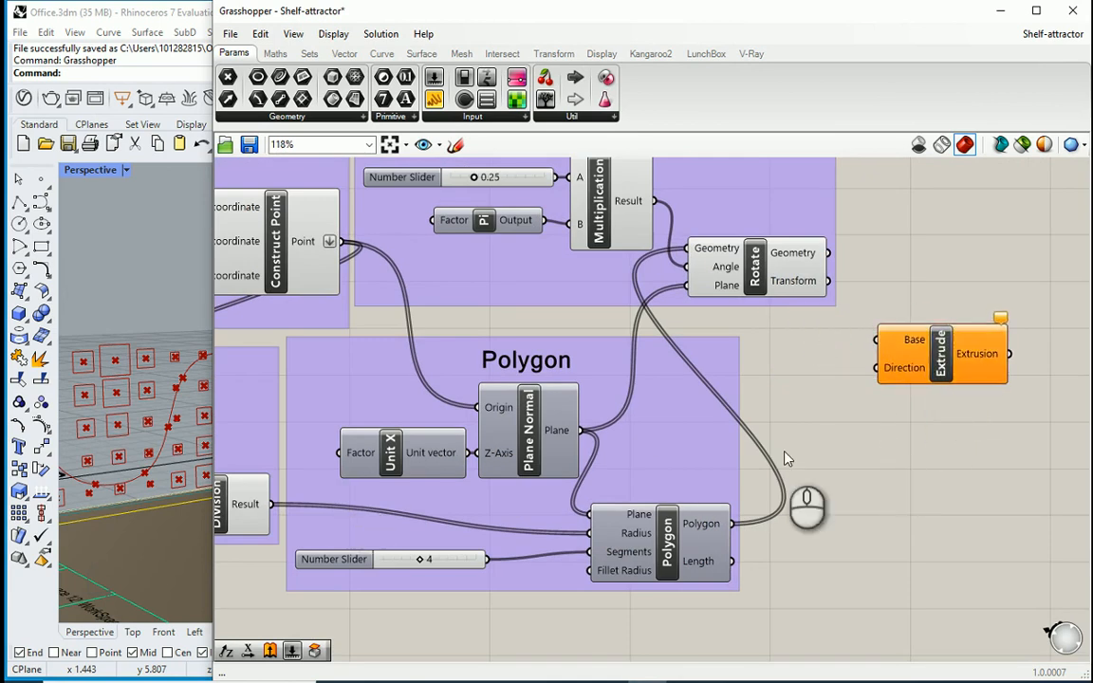
Add a Unit X vector as the Extrude direction and feed Rotate's geometry into the Extrude base.
{"action": "scroll", "coordinate": [830, 427], "scroll_direction": "down", "scroll_amount": 1}
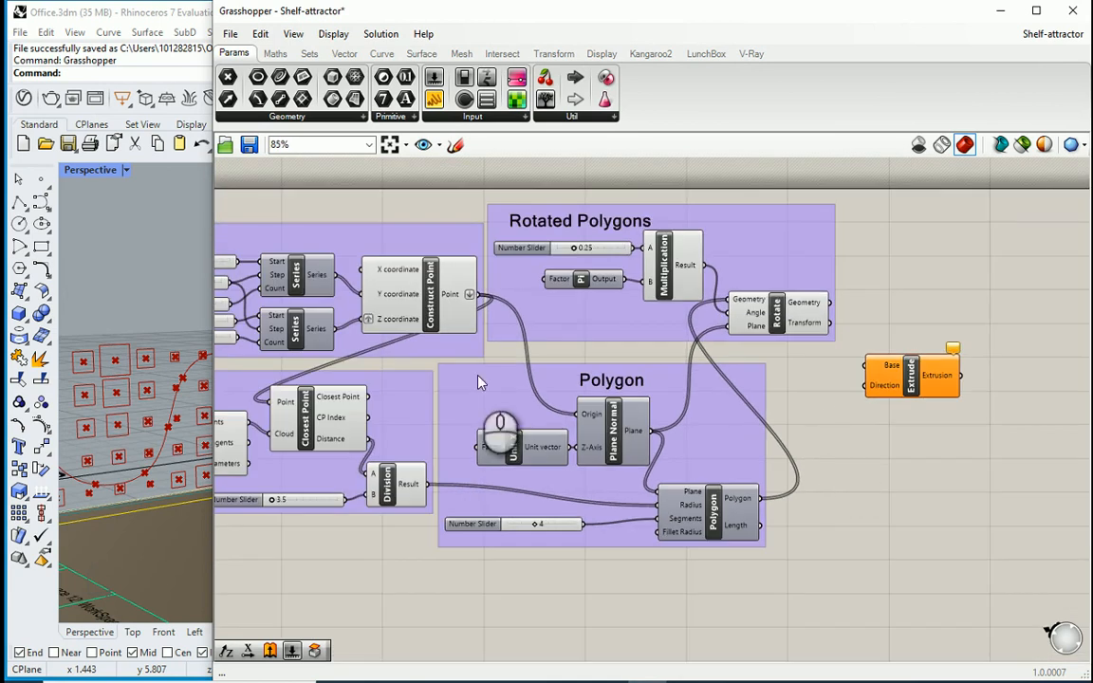
{"action": "scroll", "coordinate": [880, 414], "scroll_direction": "up", "scroll_amount": 1}
{"action": "double_click", "coordinate": [778, 414]}
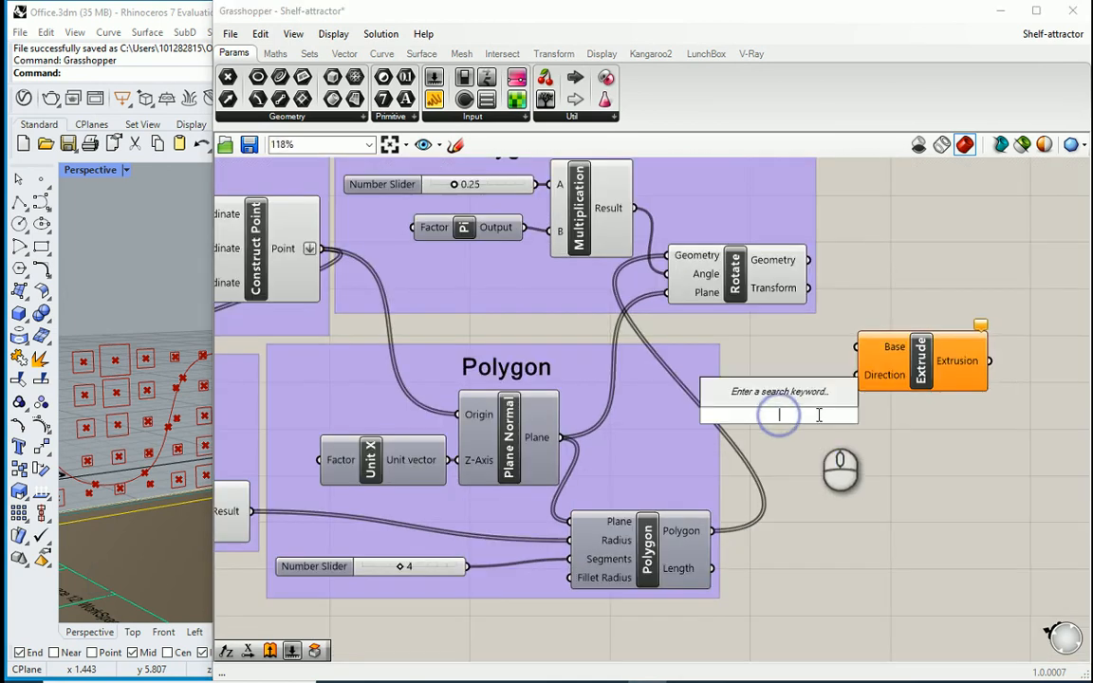
{"action": "type", "text": "x"}
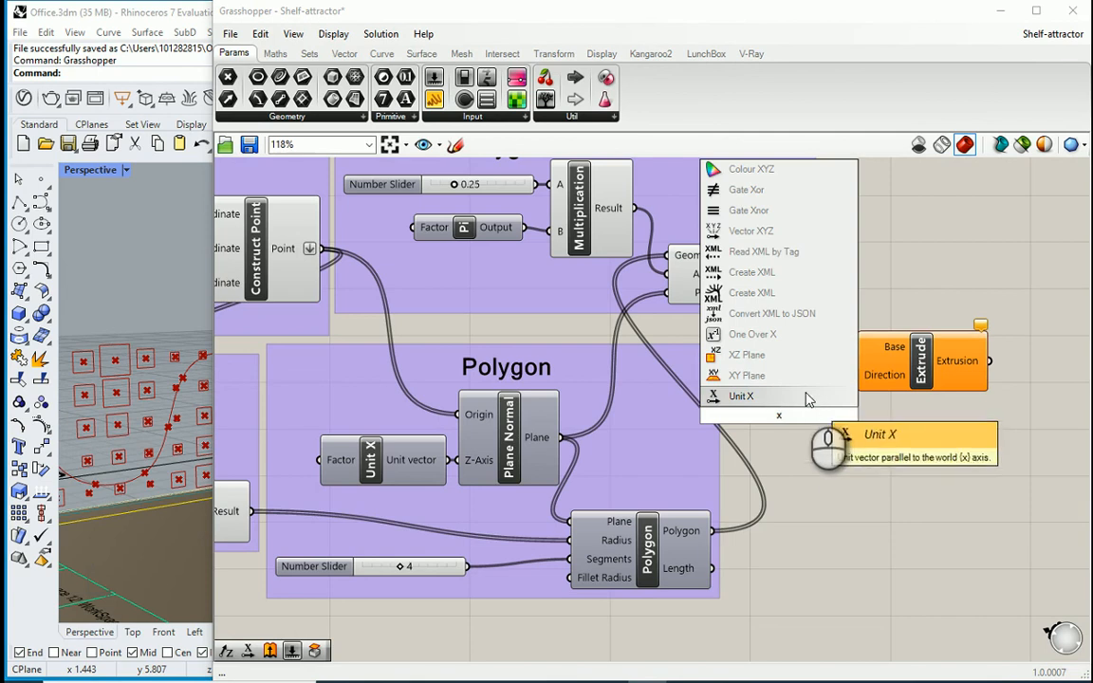
{"action": "left_click", "coordinate": [812, 396]}
{"action": "left_click_drag", "start_coordinate": [887, 385], "coordinate": [960, 366]}
{"action": "left_click_drag", "start_coordinate": [833, 422], "coordinate": [930, 357]}
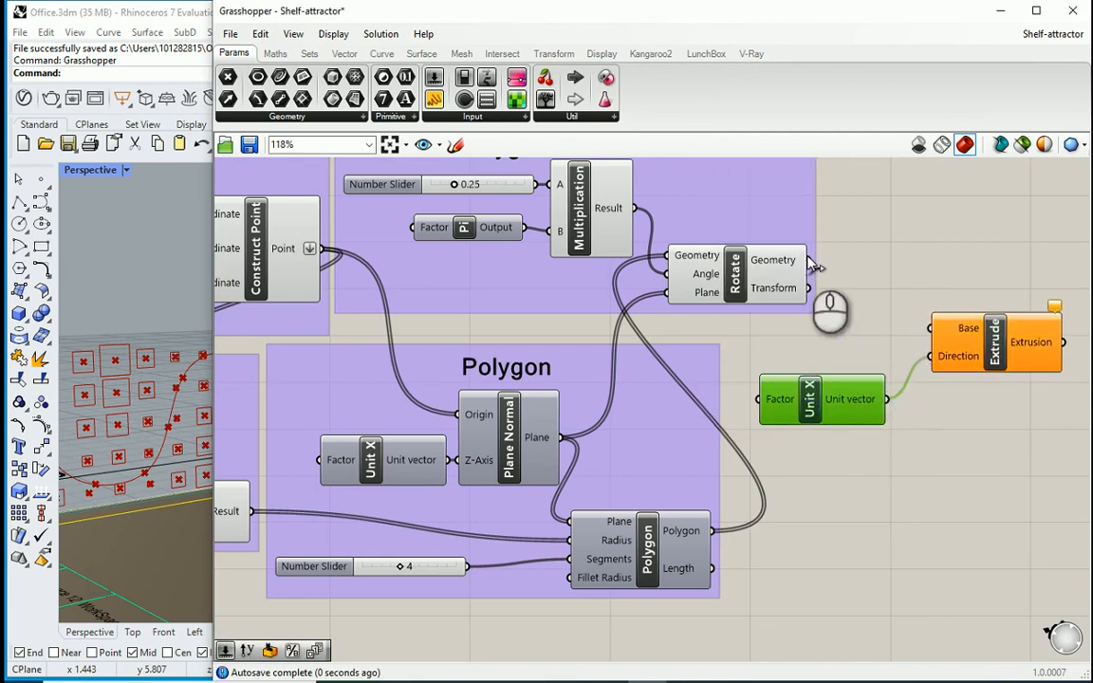
{"action": "left_click_drag", "start_coordinate": [807, 257], "coordinate": [929, 328]}
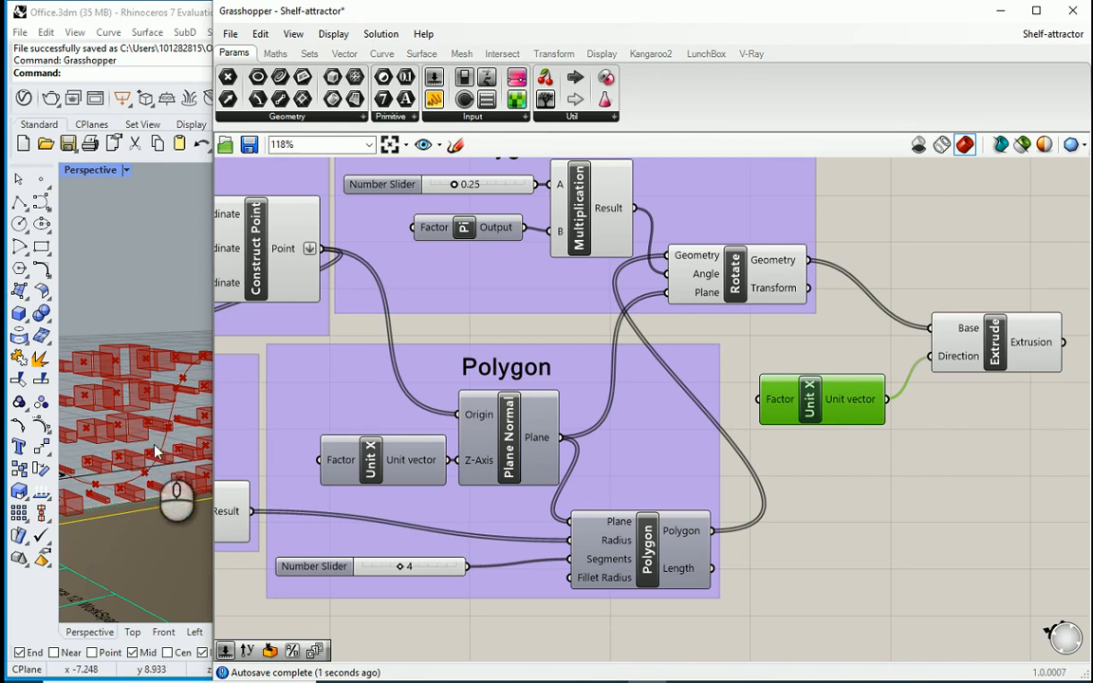
Reposition the Extrude component and its Unit X vector in the free space beside the Polygon group.
{"action": "mouse_move", "coordinate": [773, 408]}
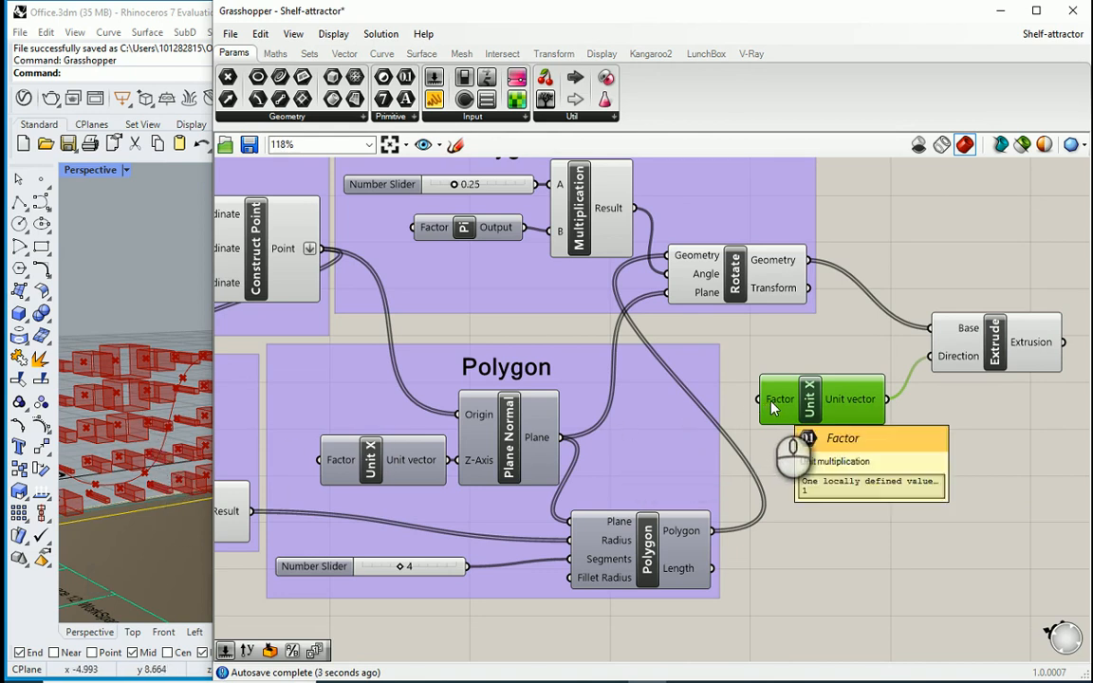
{"action": "scroll", "coordinate": [596, 384], "scroll_direction": "down", "scroll_amount": 1}
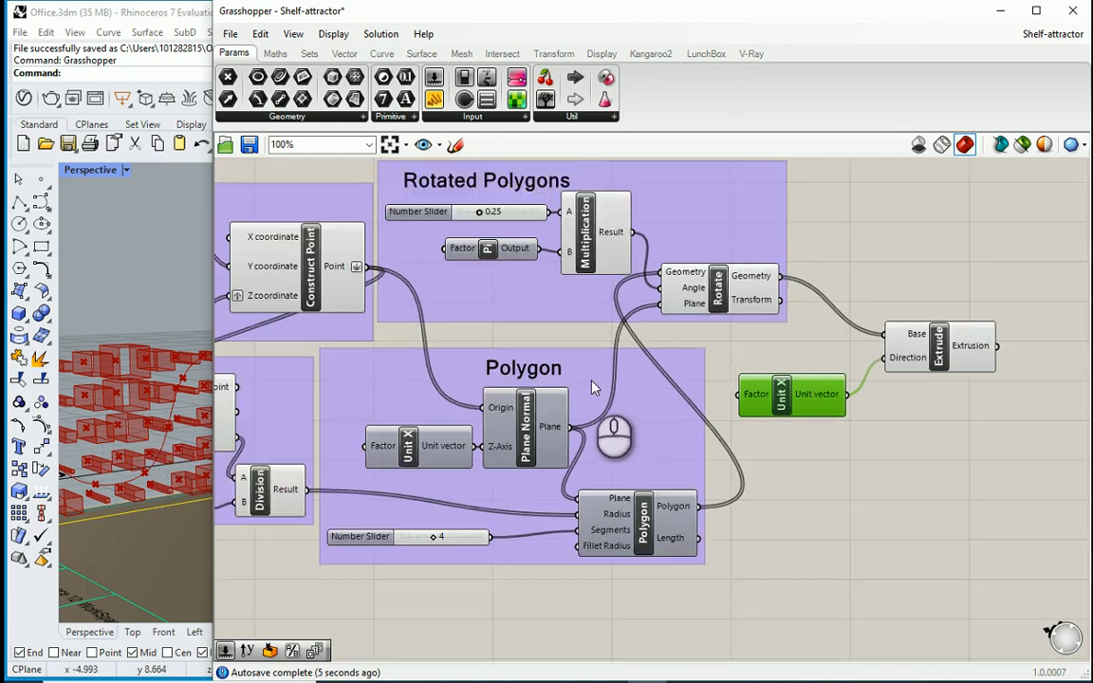
{"action": "scroll", "coordinate": [906, 410], "scroll_direction": "up", "scroll_amount": 1}
{"action": "left_click_drag", "start_coordinate": [921, 430], "coordinate": [819, 342]}
{"action": "left_click_drag", "start_coordinate": [907, 353], "coordinate": [945, 338]}
{"action": "left_click", "coordinate": [811, 415]}
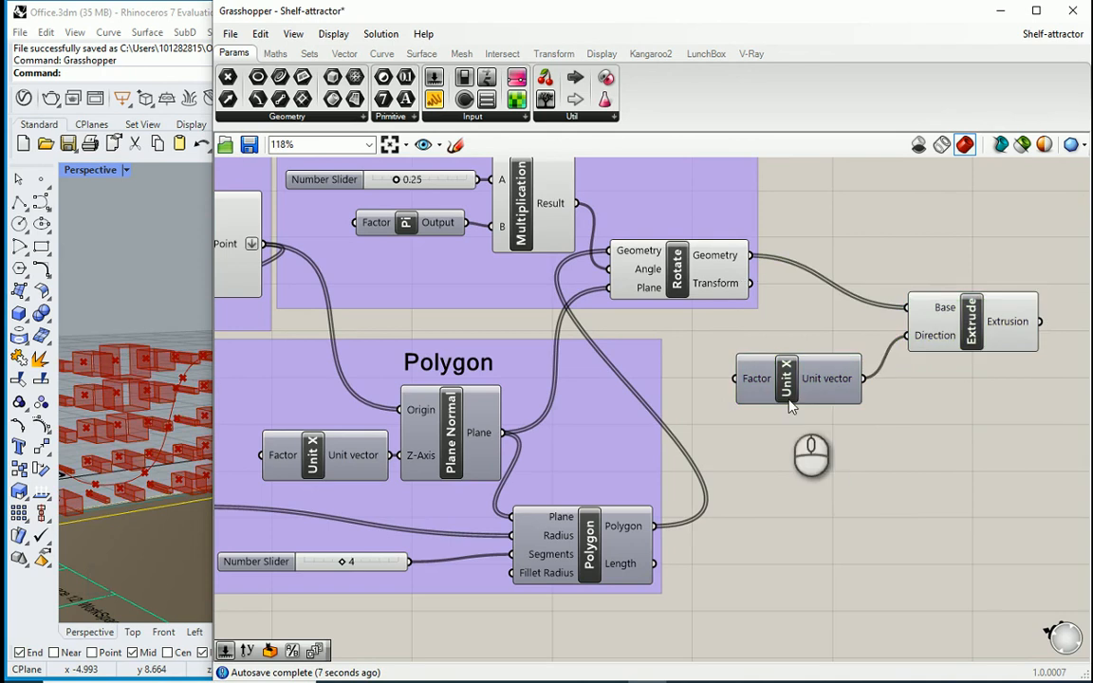
{"action": "left_click_drag", "start_coordinate": [793, 384], "coordinate": [832, 385]}
Add a number slider set to 0.4 and connect it to the factor of Extrude's Unit X vector.
{"action": "left_click", "coordinate": [833, 467]}
{"action": "double_click", "coordinate": [834, 466]}
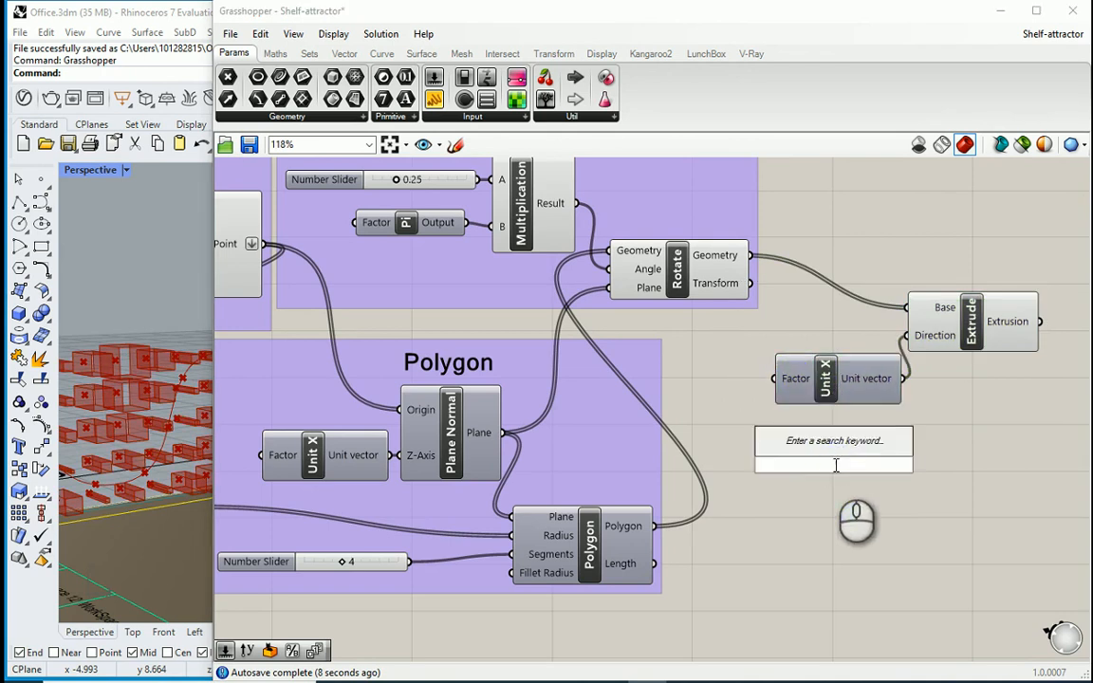
{"action": "type", "text": "0.4"}
{"action": "key", "text": "Return"}
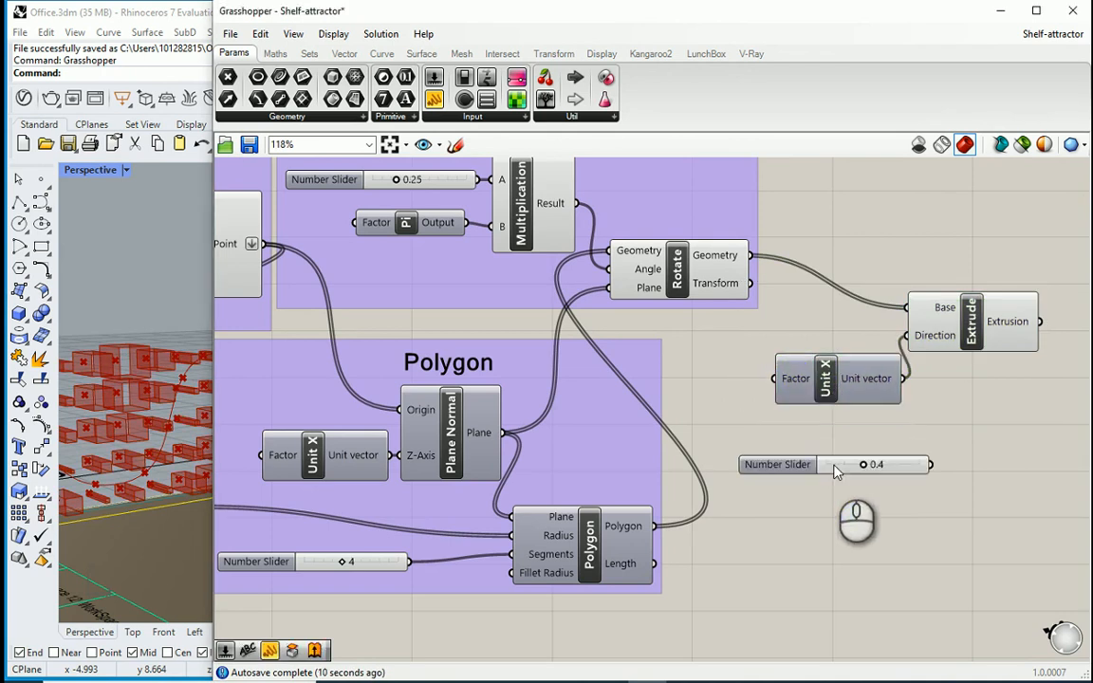
{"action": "left_click_drag", "start_coordinate": [810, 470], "coordinate": [770, 449]}
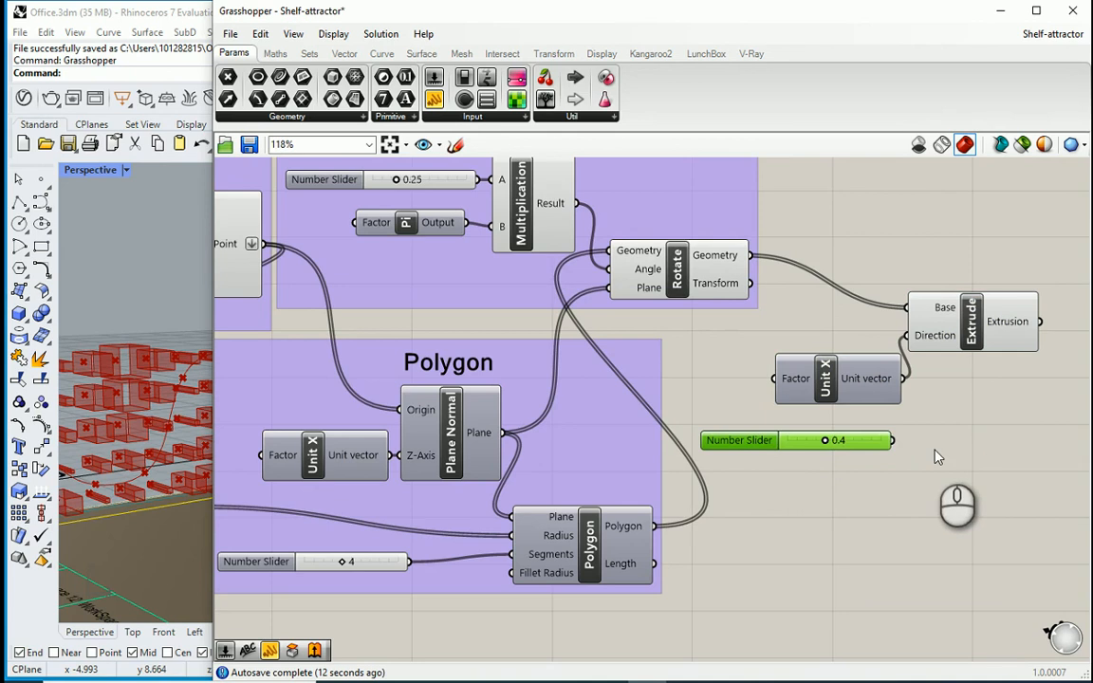
{"action": "left_click_drag", "start_coordinate": [891, 440], "coordinate": [773, 379]}
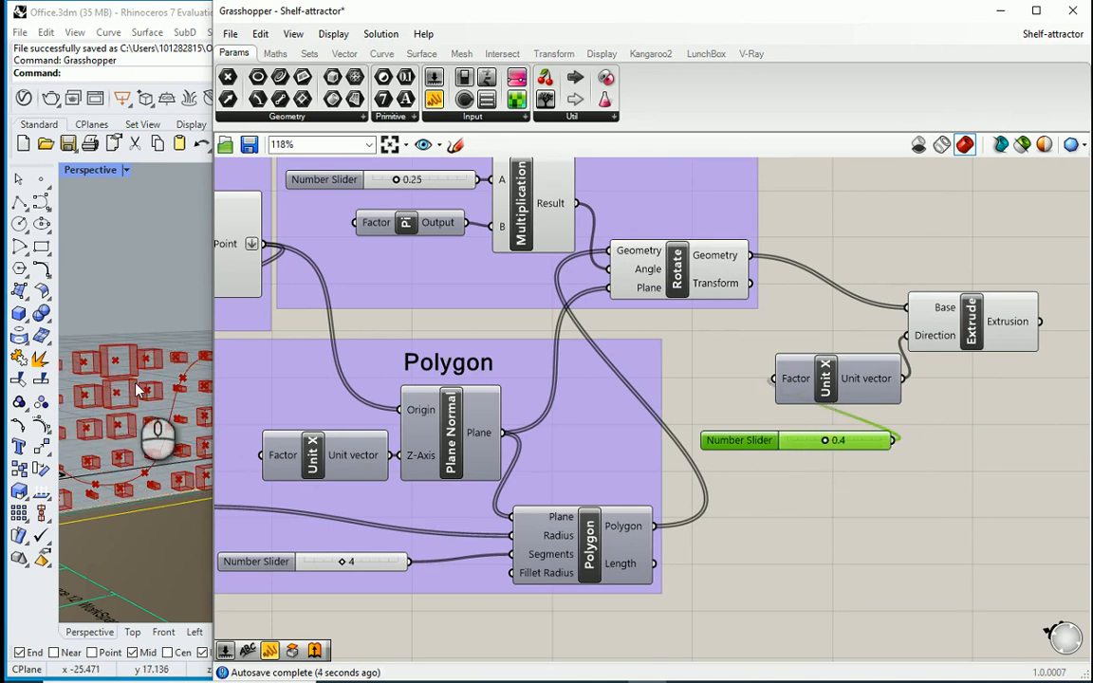
Add a scribble label reading "Shelves" above the Extrude component.
{"action": "scroll", "coordinate": [885, 484], "scroll_direction": "down", "scroll_amount": 1}
{"action": "scroll", "coordinate": [839, 215], "scroll_direction": "up", "scroll_amount": 1}
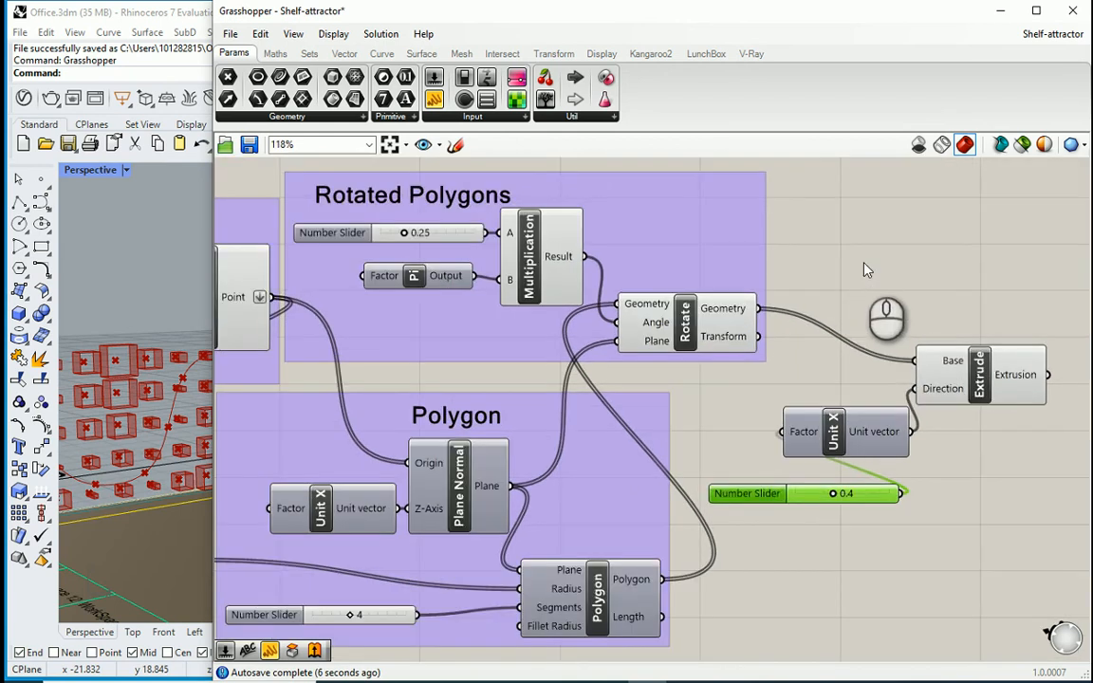
{"action": "double_click", "coordinate": [871, 301]}
{"action": "type", "text": "sc"}
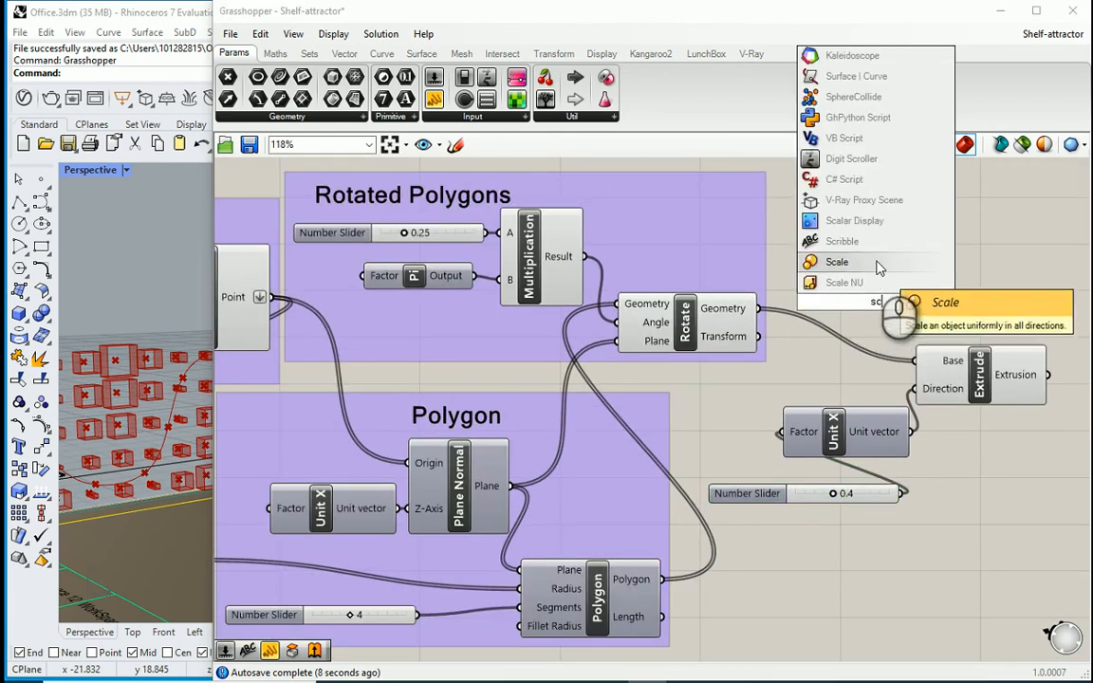
{"action": "left_click", "coordinate": [842, 241]}
{"action": "left_click_drag", "start_coordinate": [899, 303], "coordinate": [972, 332]}
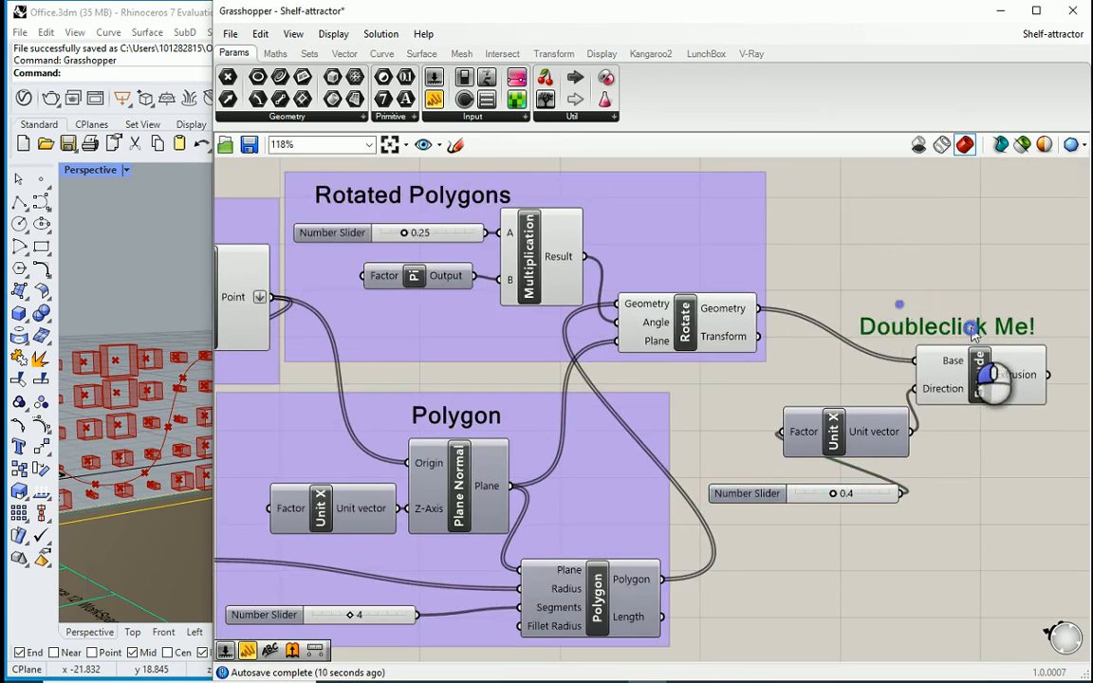
{"action": "double_click", "coordinate": [972, 330]}
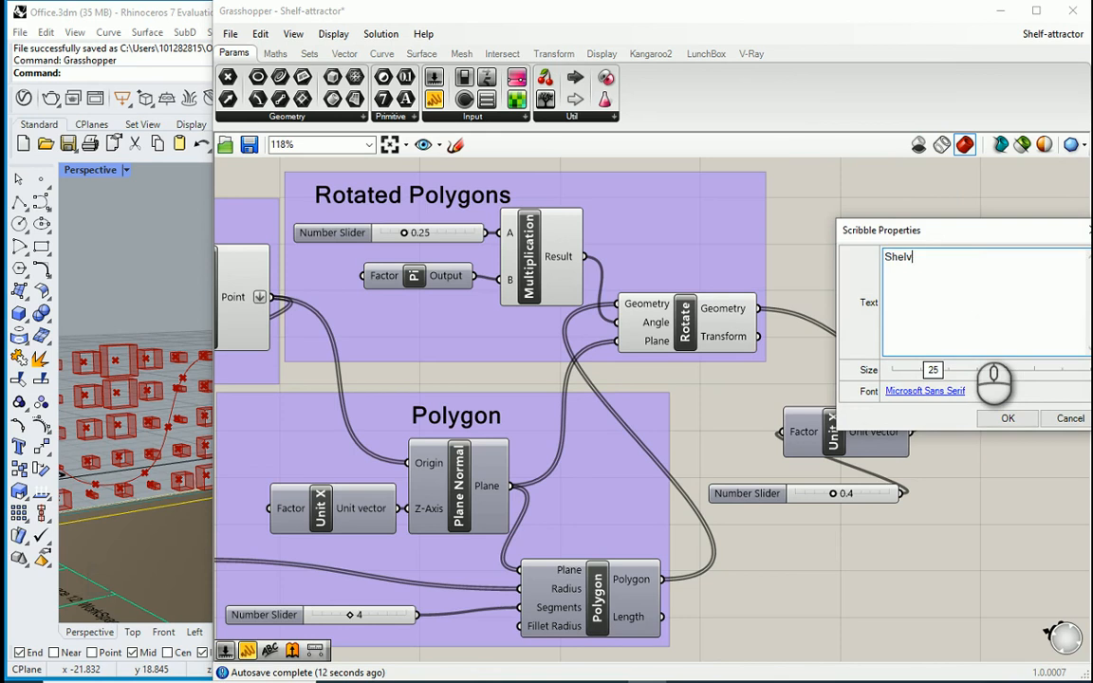
{"action": "left_click", "coordinate": [1008, 418]}
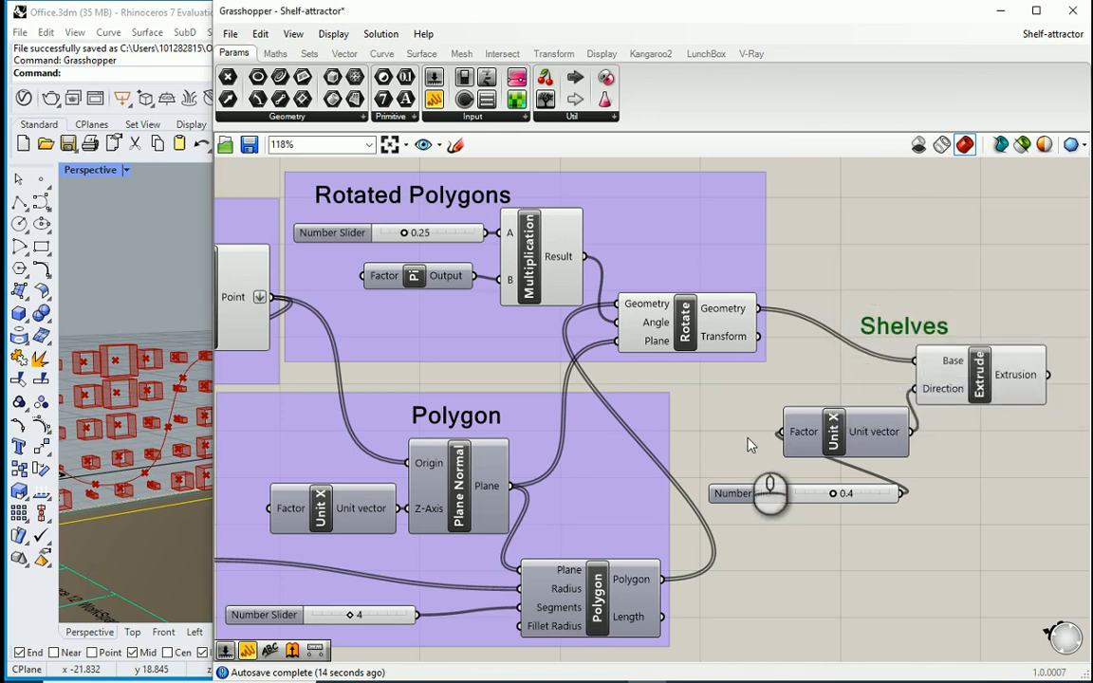
Group the Shelves label with Extrude, Unit X and the 0.4 slider, and shift Unit X farther from Extrude.
{"action": "left_click_drag", "start_coordinate": [942, 307], "coordinate": [794, 504]}
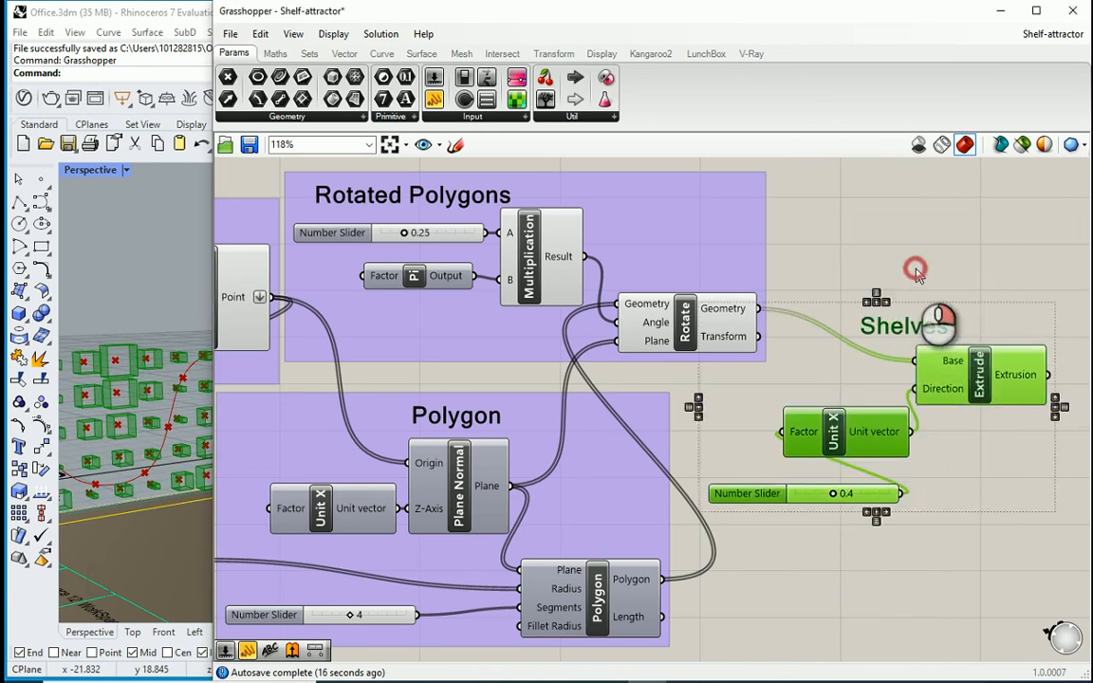
{"action": "right_click", "coordinate": [915, 270]}
{"action": "left_click", "coordinate": [931, 390]}
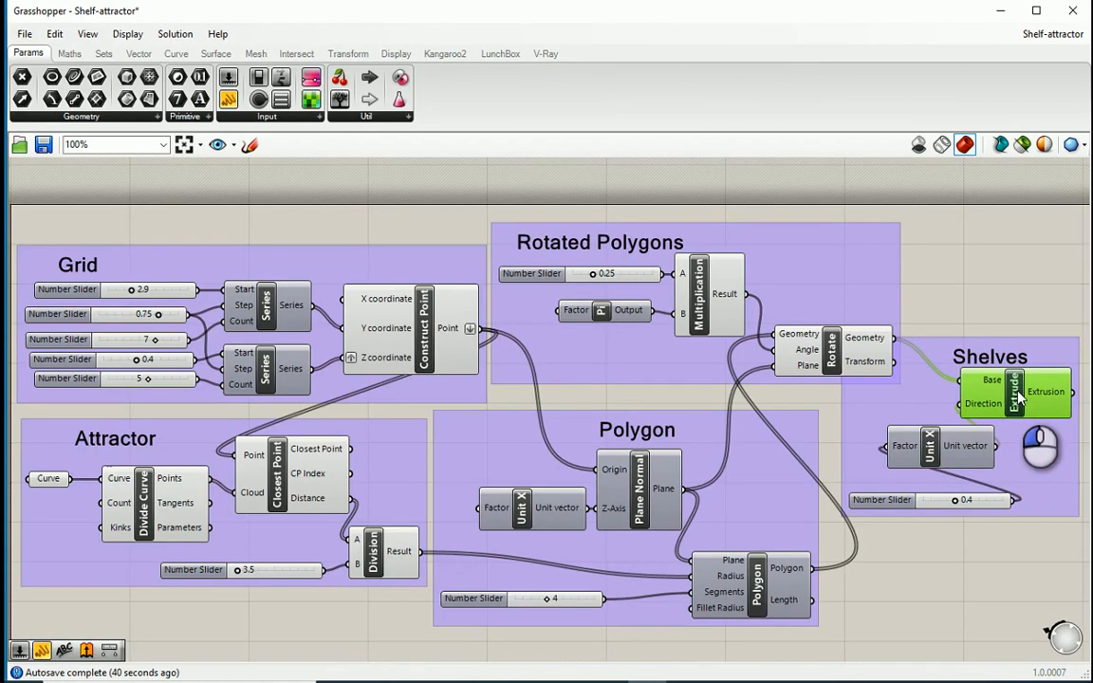
{"action": "left_click_drag", "start_coordinate": [935, 449], "coordinate": [902, 449]}
{"action": "left_click", "coordinate": [958, 610]}
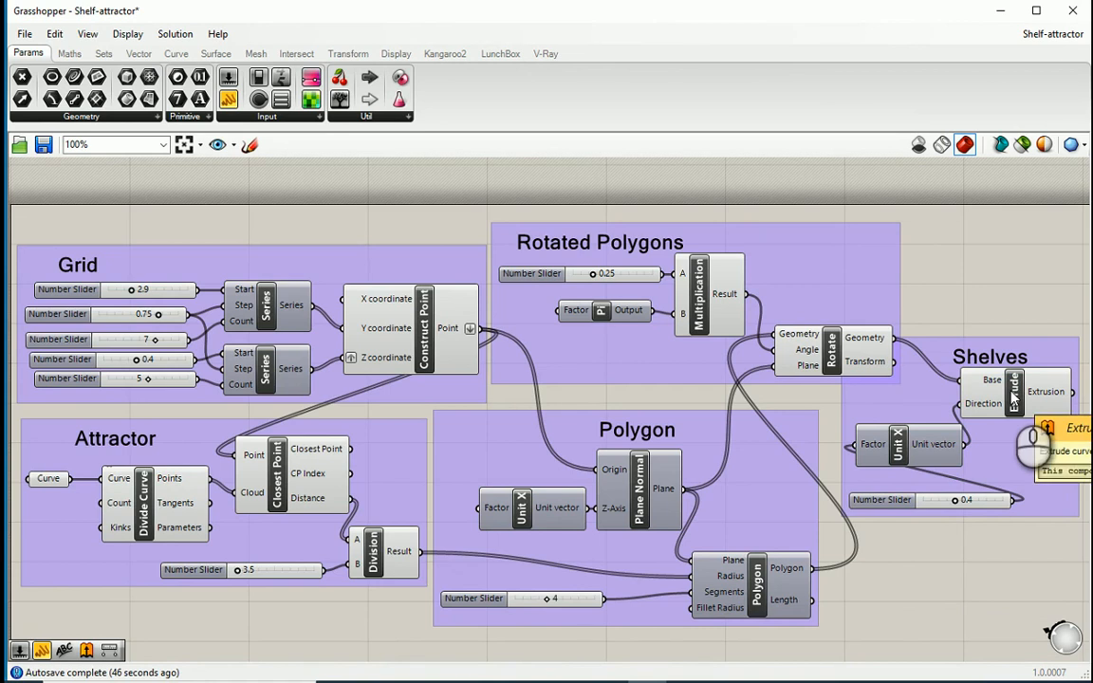
Bake the Extrude output onto the Shelf-2 layer as a group.
{"action": "scroll", "coordinate": [520, 397], "scroll_direction": "down", "scroll_amount": 2}
{"action": "scroll", "coordinate": [835, 379], "scroll_direction": "up", "scroll_amount": 3}
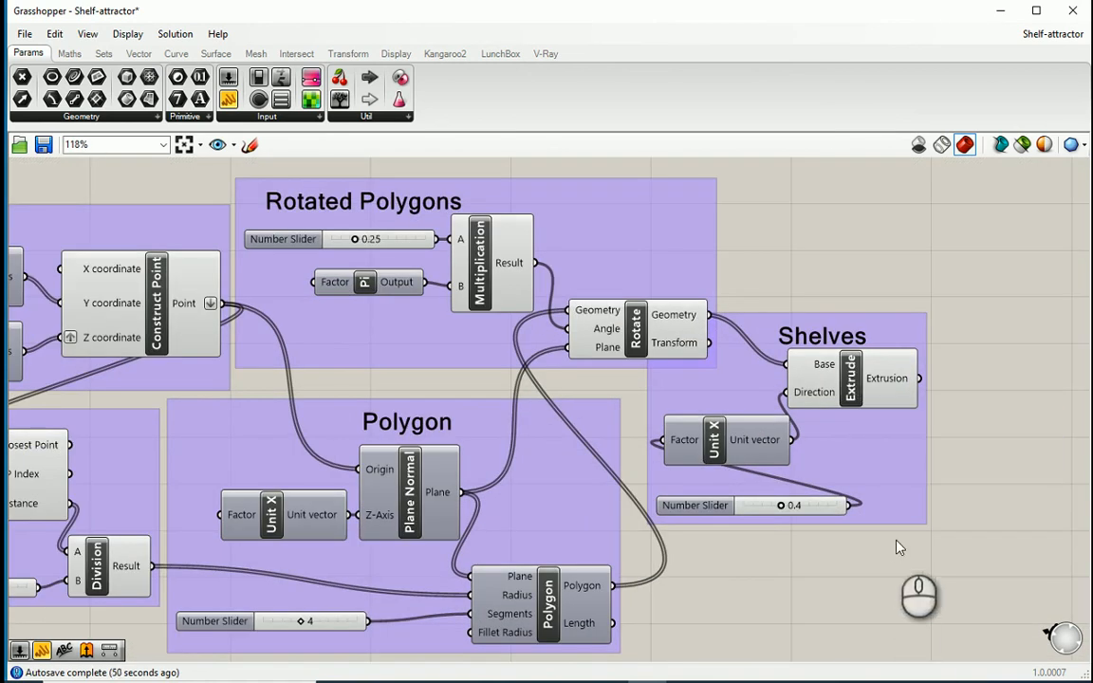
{"action": "right_click", "coordinate": [859, 385]}
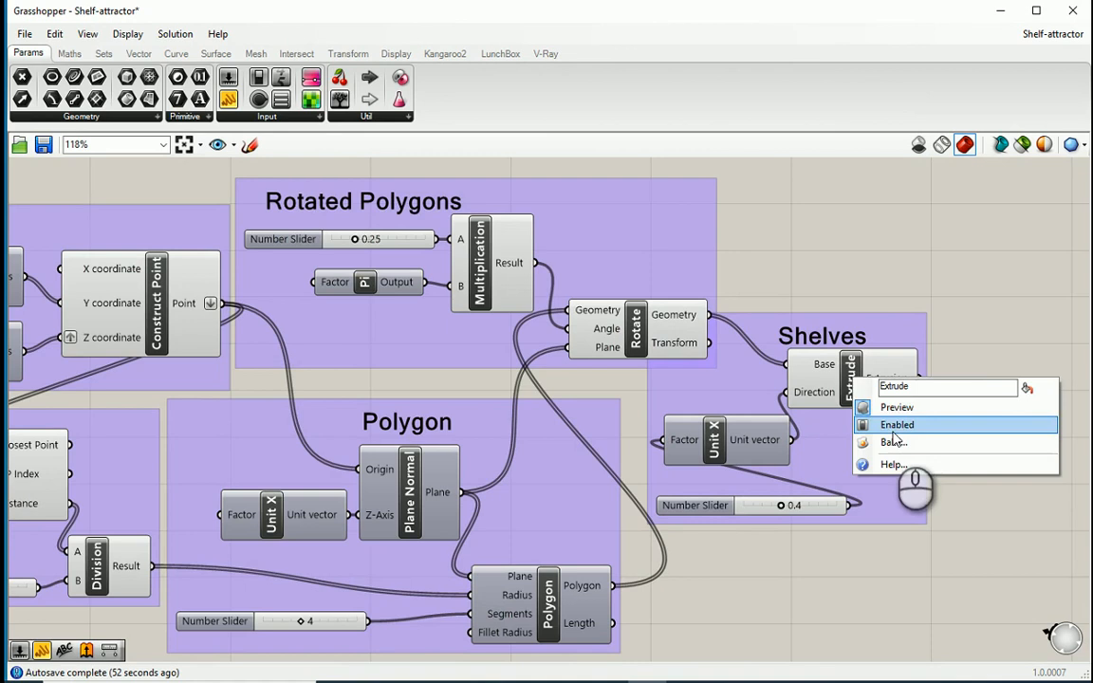
{"action": "left_click", "coordinate": [893, 442]}
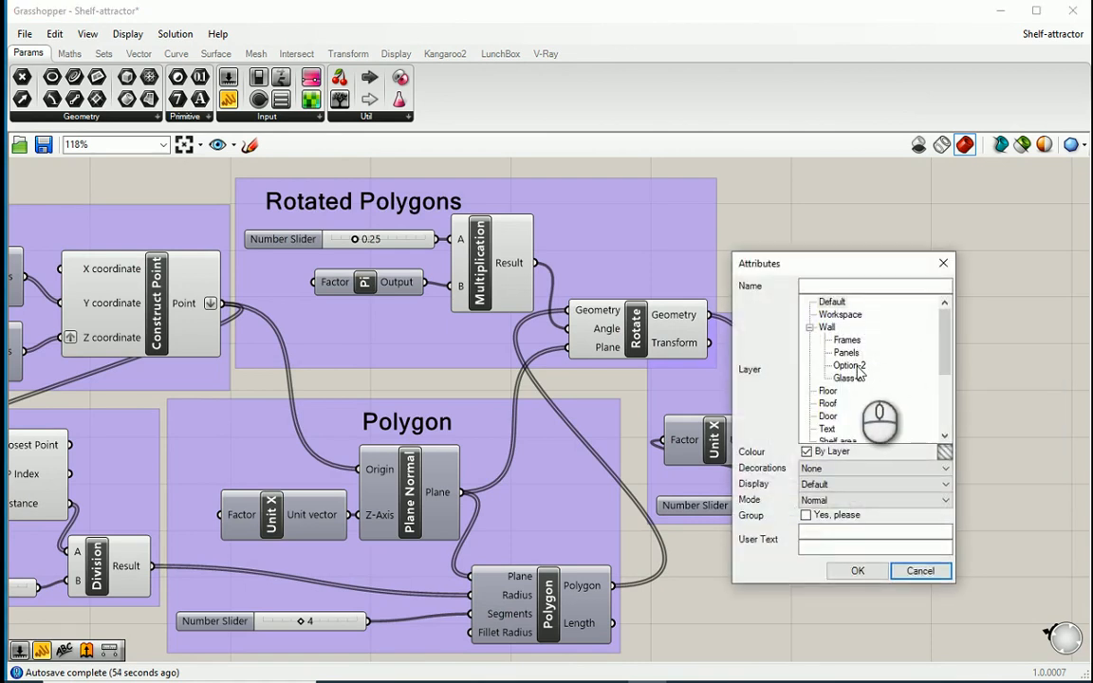
{"action": "scroll", "coordinate": [858, 372], "scroll_direction": "down", "scroll_amount": 3}
{"action": "left_click", "coordinate": [832, 429]}
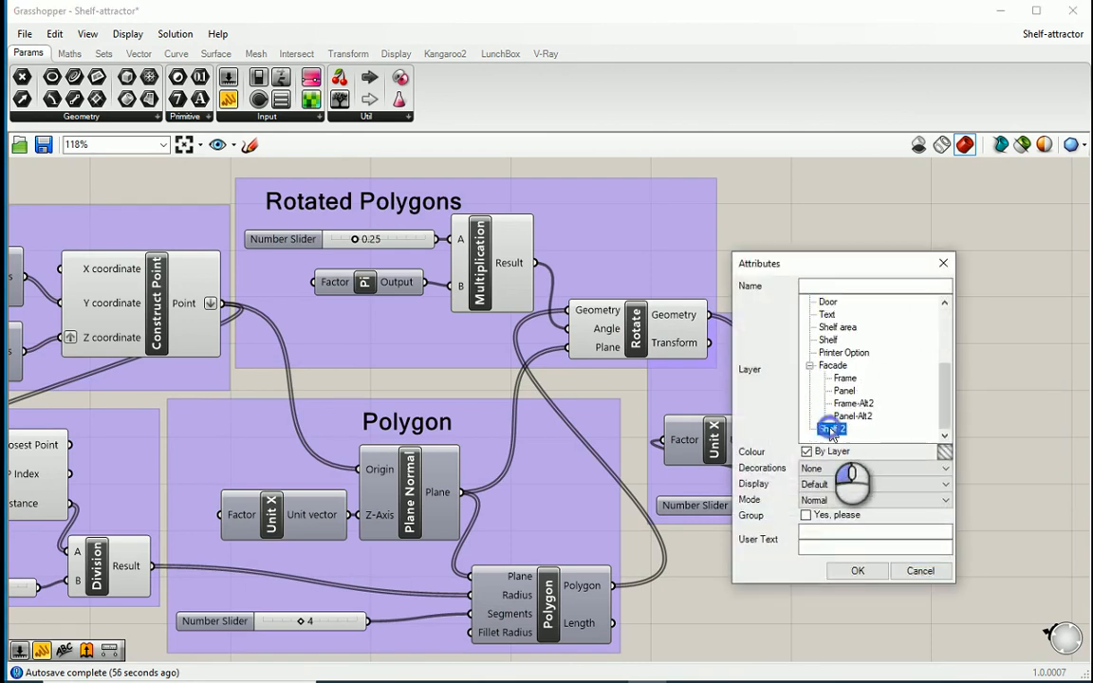
{"action": "left_click", "coordinate": [805, 517]}
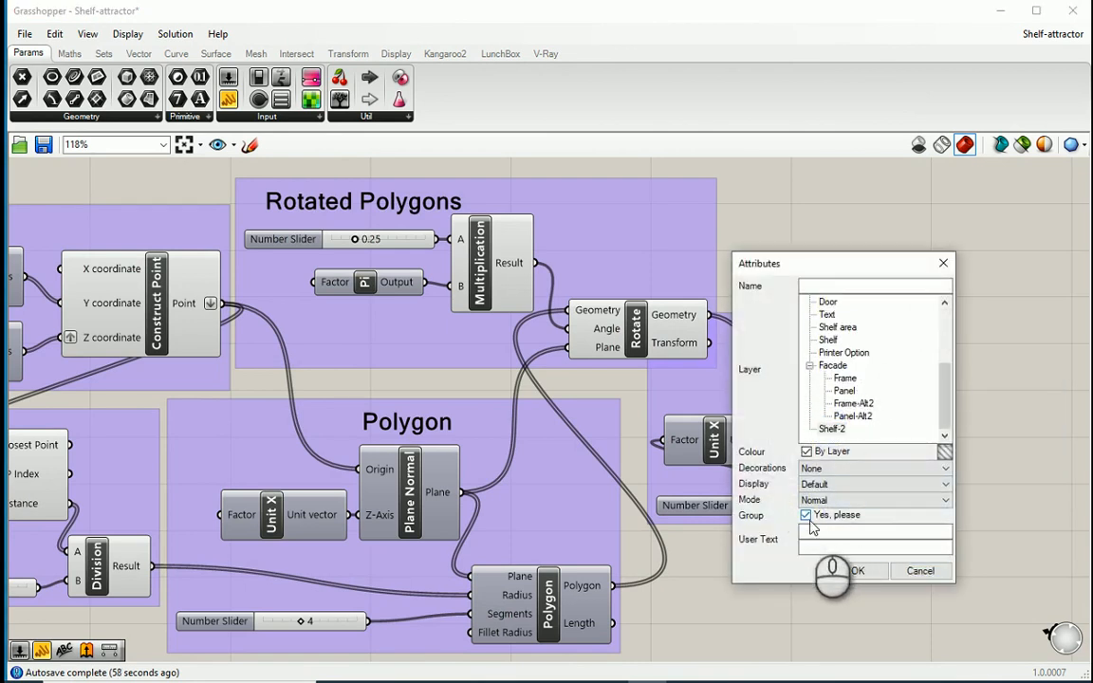
{"action": "left_click", "coordinate": [855, 570]}
Save the Shelf-attractor definition.
{"action": "scroll", "coordinate": [903, 533], "scroll_direction": "down", "scroll_amount": 3}
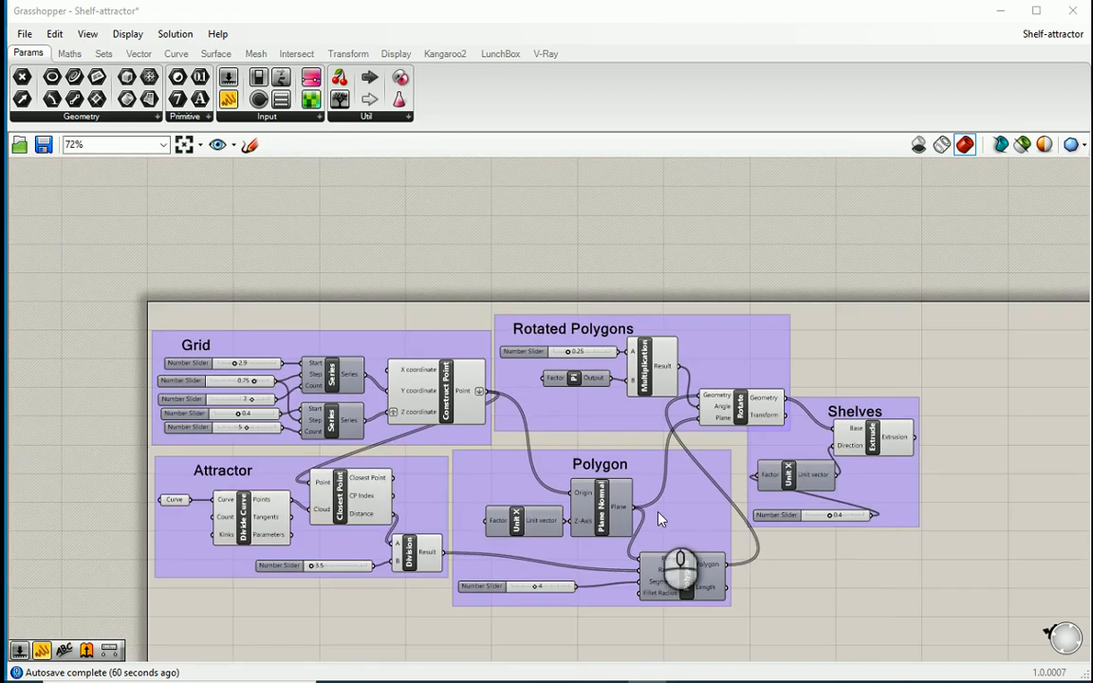
{"action": "scroll", "coordinate": [661, 519], "scroll_direction": "up", "scroll_amount": 1}
{"action": "key", "text": "ctrl+s"}
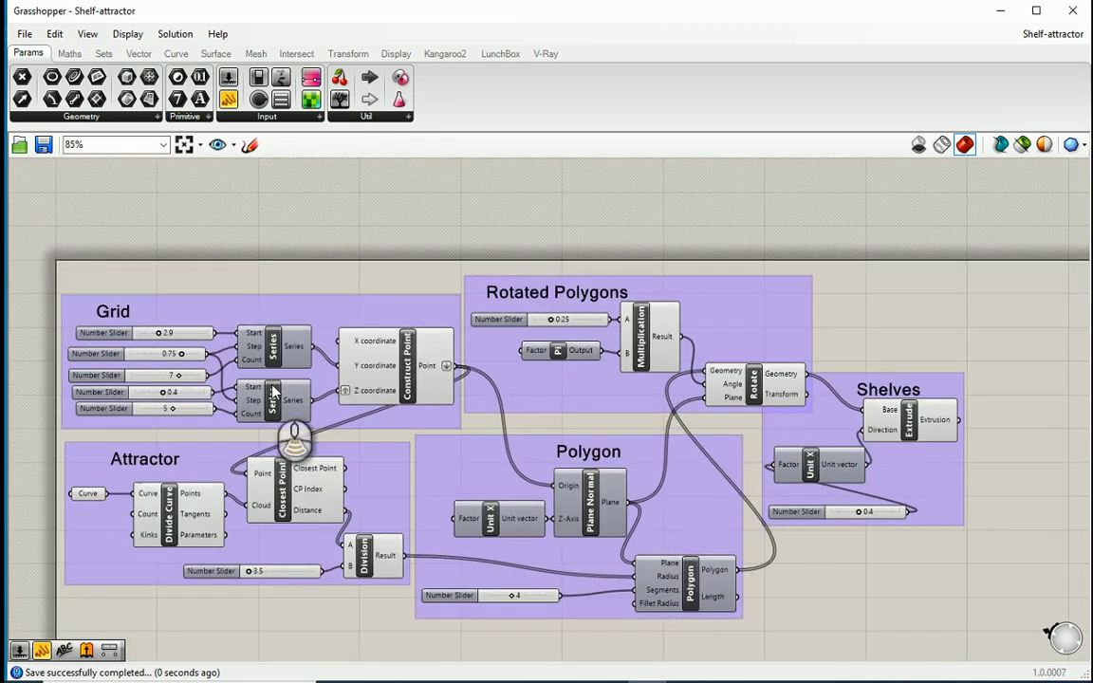
{"action": "scroll", "coordinate": [273, 392], "scroll_direction": "down", "scroll_amount": 1}
{"action": "scroll", "coordinate": [318, 634], "scroll_direction": "up", "scroll_amount": 2}
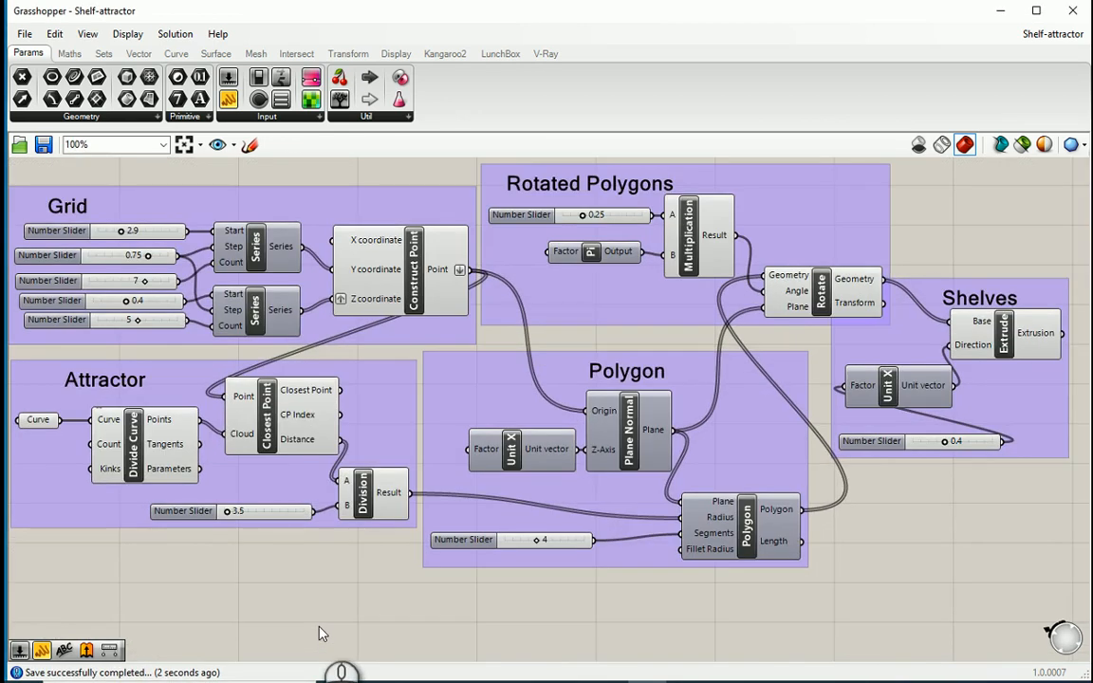
Close the Grasshopper window and examine the baked shelf boxes in Rhino's Perspective view.
{"action": "left_click", "coordinate": [1070, 13]}
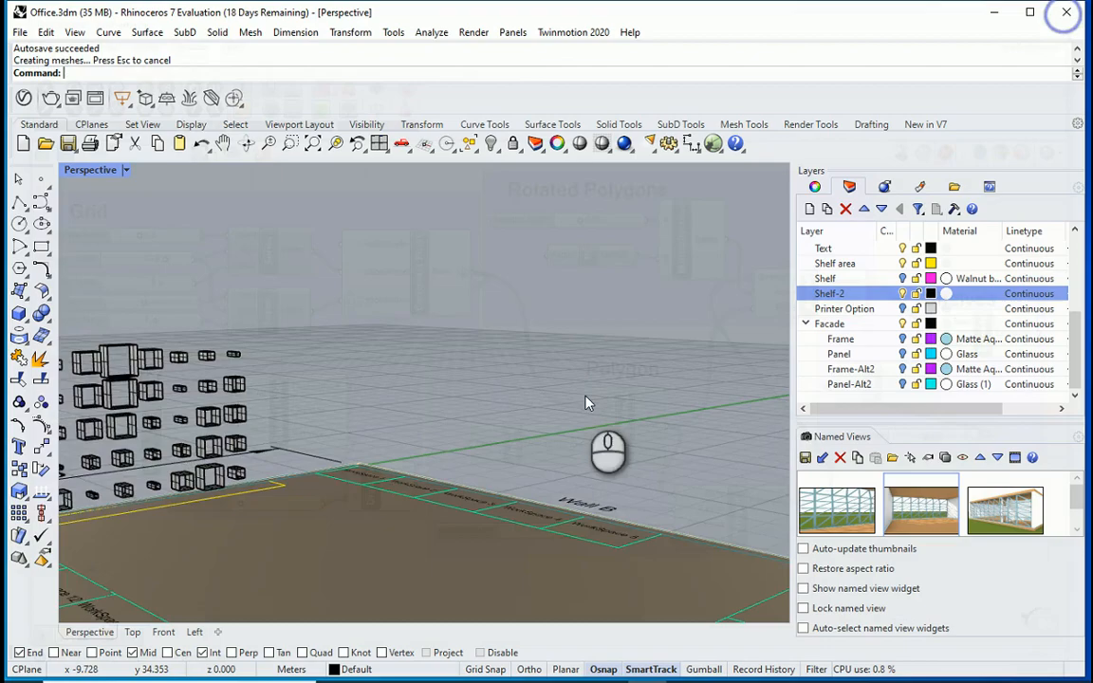
{"action": "right_click_drag", "start_coordinate": [581, 408], "coordinate": [175, 438]}
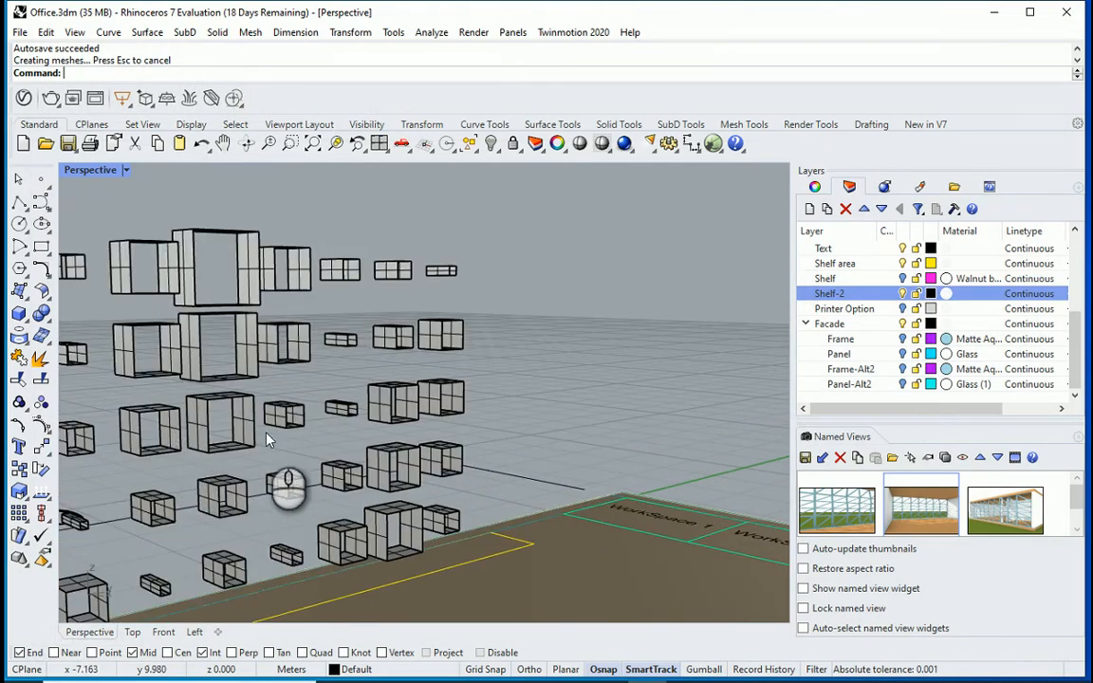
{"action": "scroll", "coordinate": [246, 259], "scroll_direction": "up", "scroll_amount": 2}
{"action": "scroll", "coordinate": [321, 419], "scroll_direction": "down", "scroll_amount": 4}
{"action": "right_click_drag", "start_coordinate": [320, 414], "coordinate": [282, 325]}
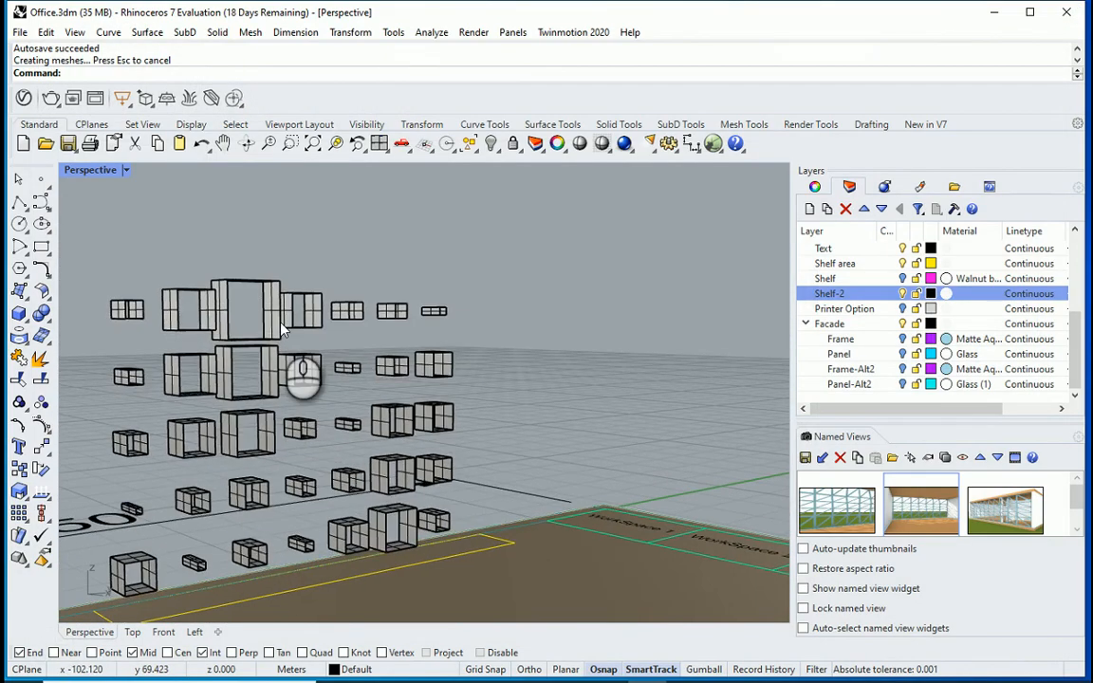
Offset the surfaces of all the shelf boxes inward by 0.03 as solids with OffsetSrf, using round corners and deleting the input.
{"action": "key", "text": "ctrl+a"}
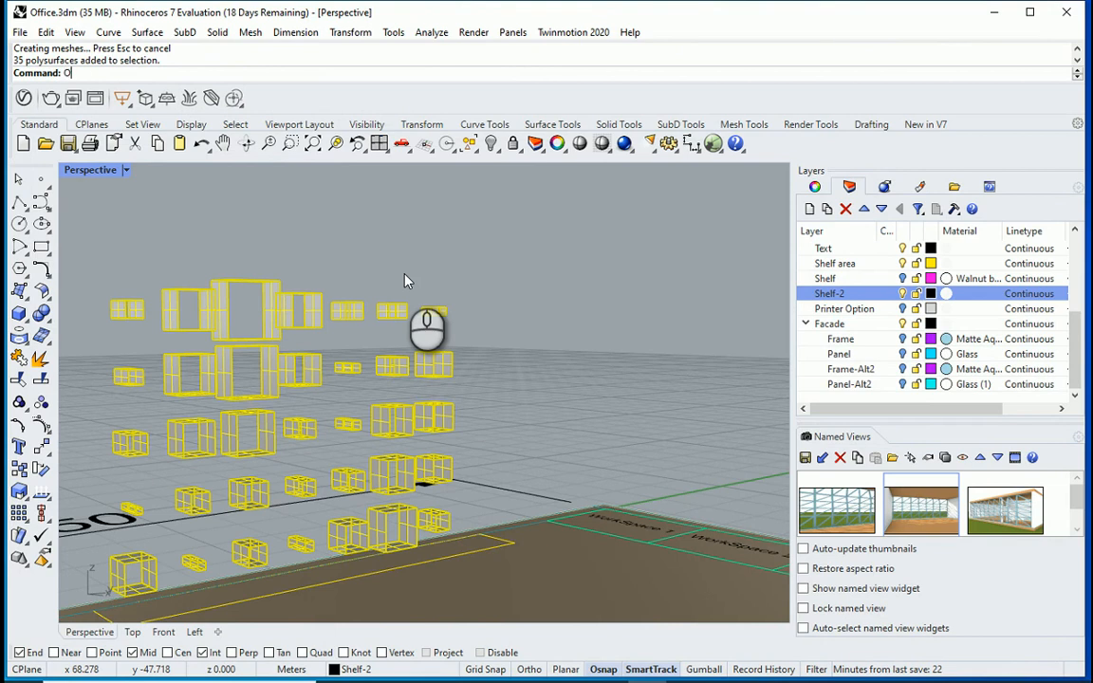
{"action": "type", "text": "Offset"}
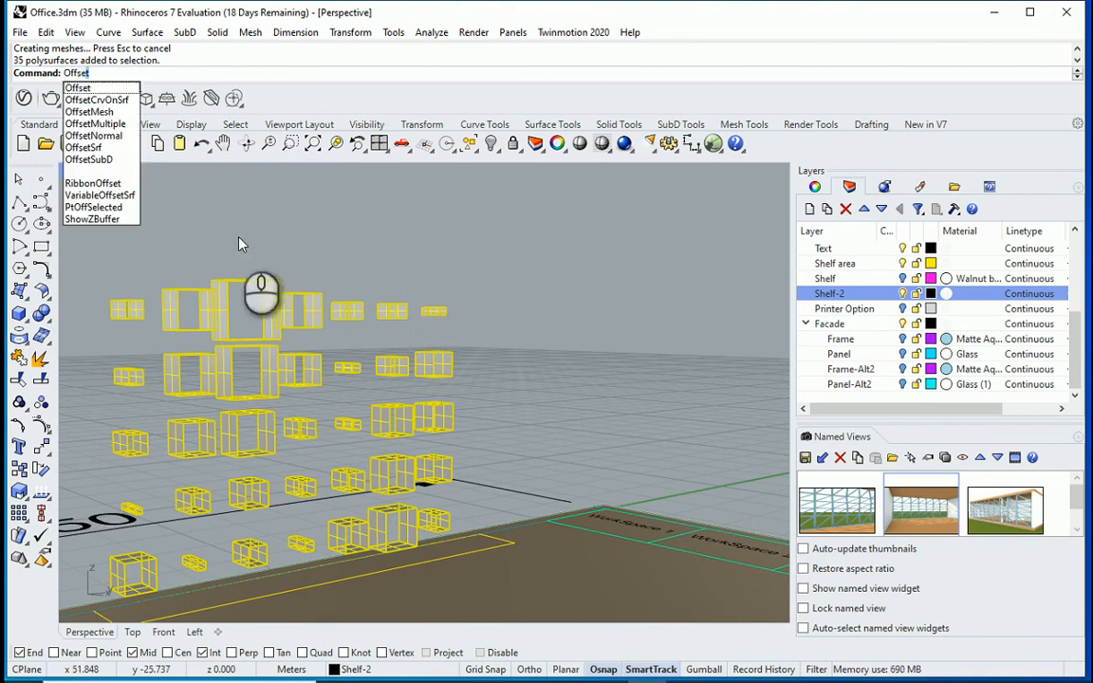
{"action": "left_click", "coordinate": [84, 148]}
{"action": "scroll", "coordinate": [441, 289], "scroll_direction": "up", "scroll_amount": 5}
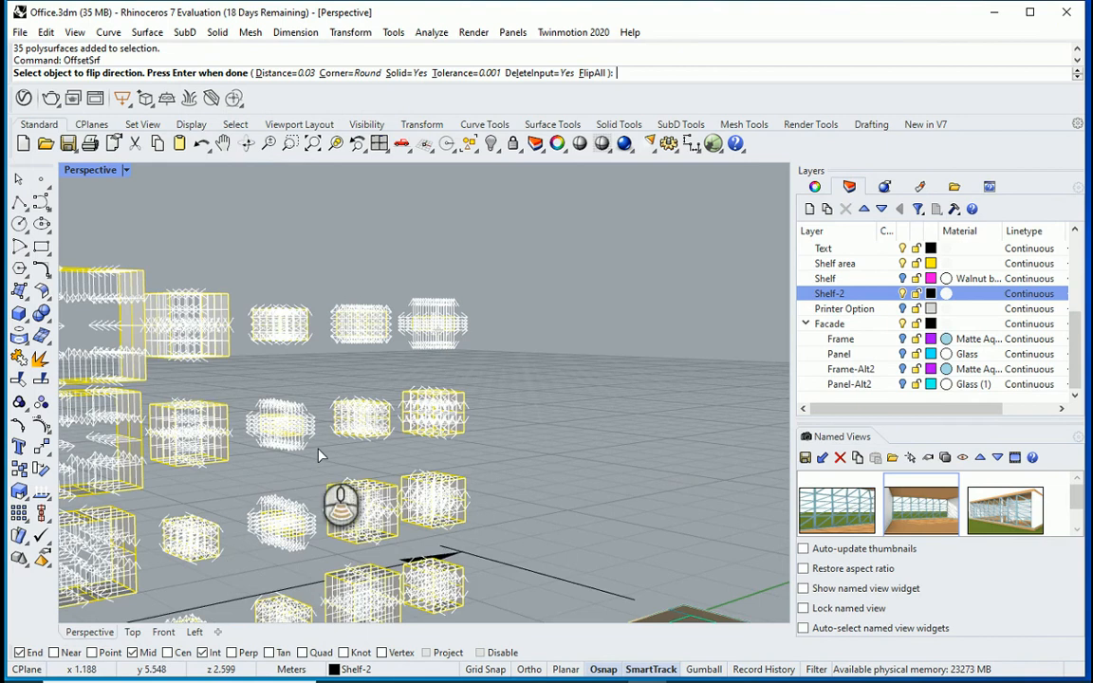
{"action": "scroll", "coordinate": [317, 454], "scroll_direction": "down", "scroll_amount": 5}
{"action": "scroll", "coordinate": [202, 451], "scroll_direction": "up", "scroll_amount": 5}
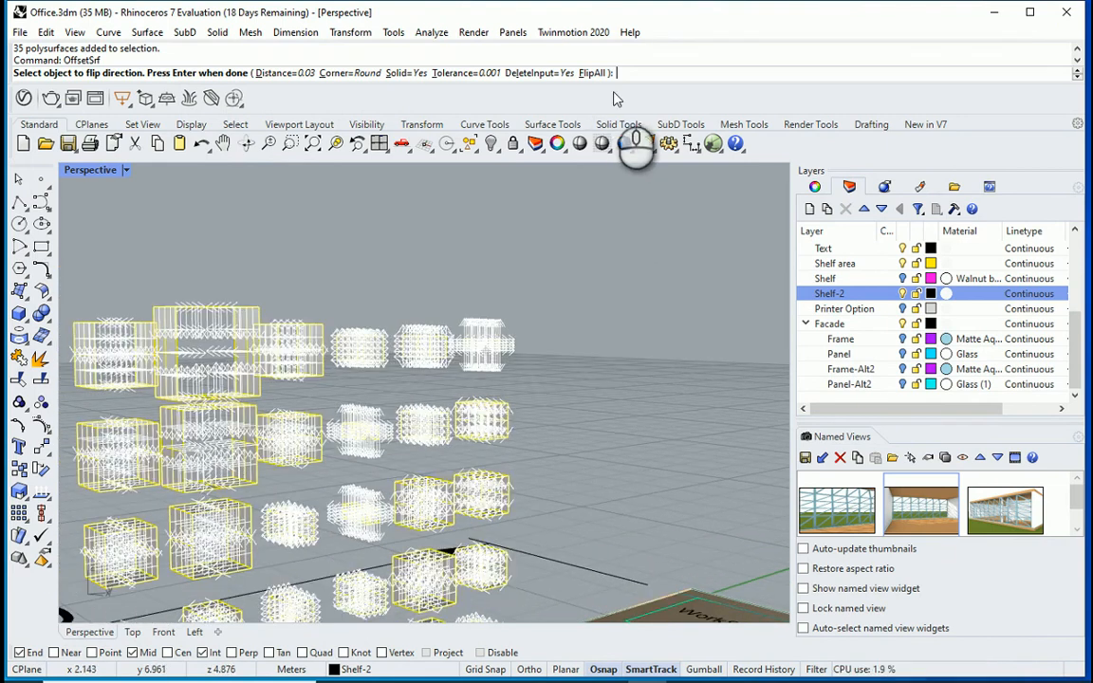
{"action": "left_click", "coordinate": [592, 73]}
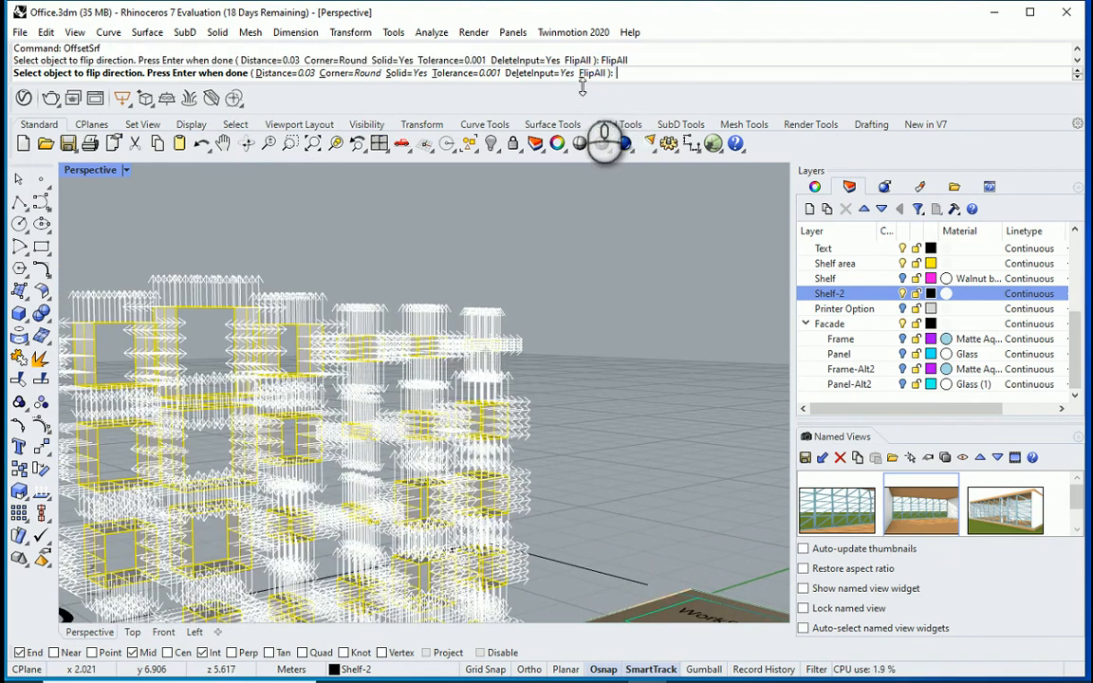
{"action": "left_click", "coordinate": [590, 75]}
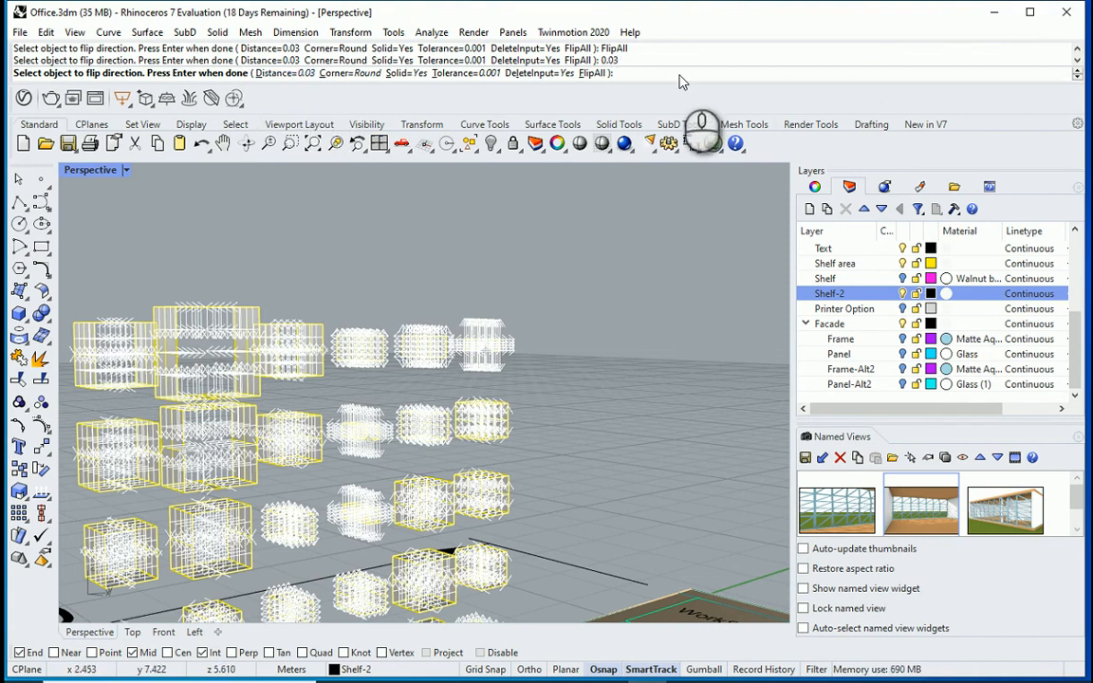
{"action": "key", "text": "Return"}
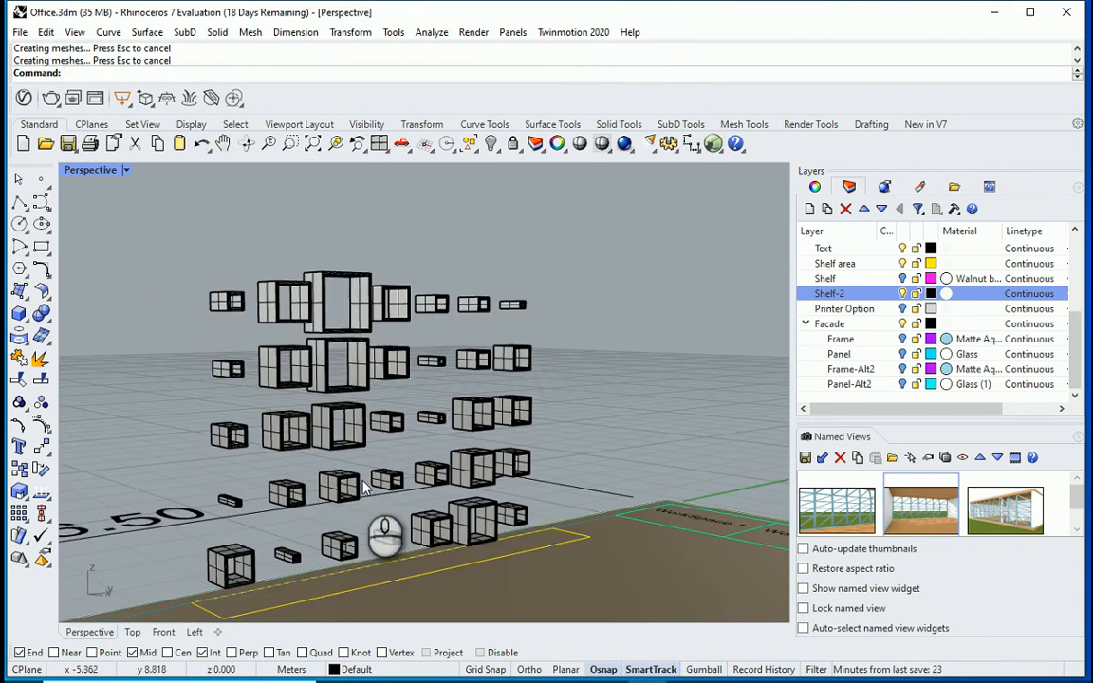
Assign the existing Walnut brown material to the Shelf-2 layer.
{"action": "scroll", "coordinate": [365, 486], "scroll_direction": "up", "scroll_amount": 2}
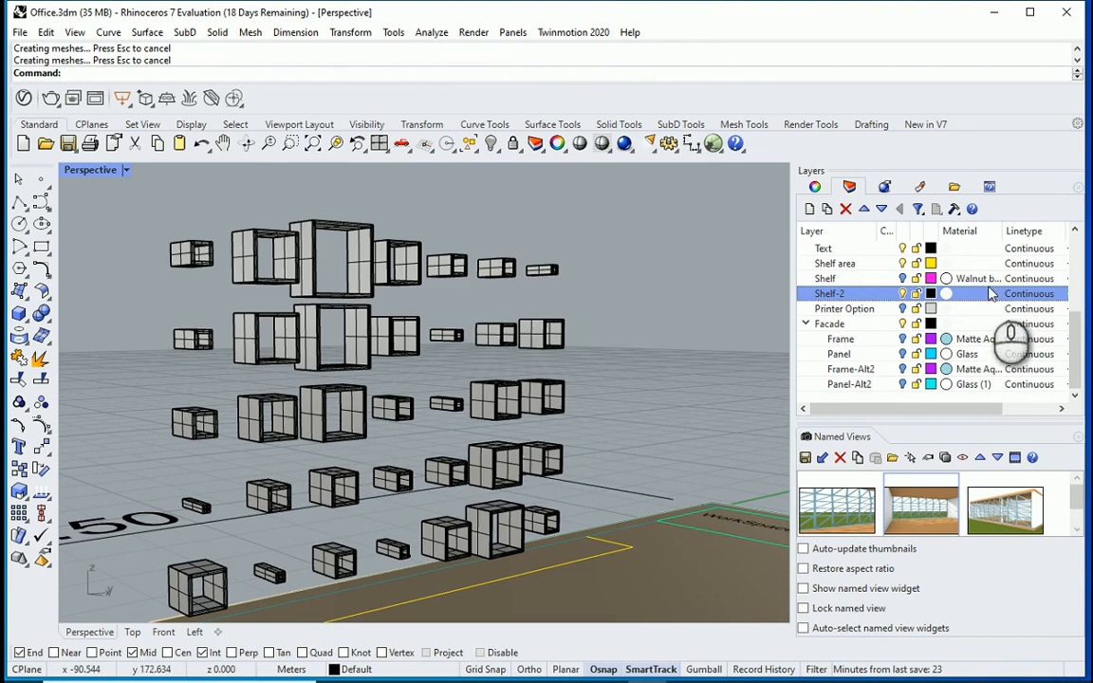
{"action": "left_click", "coordinate": [946, 294]}
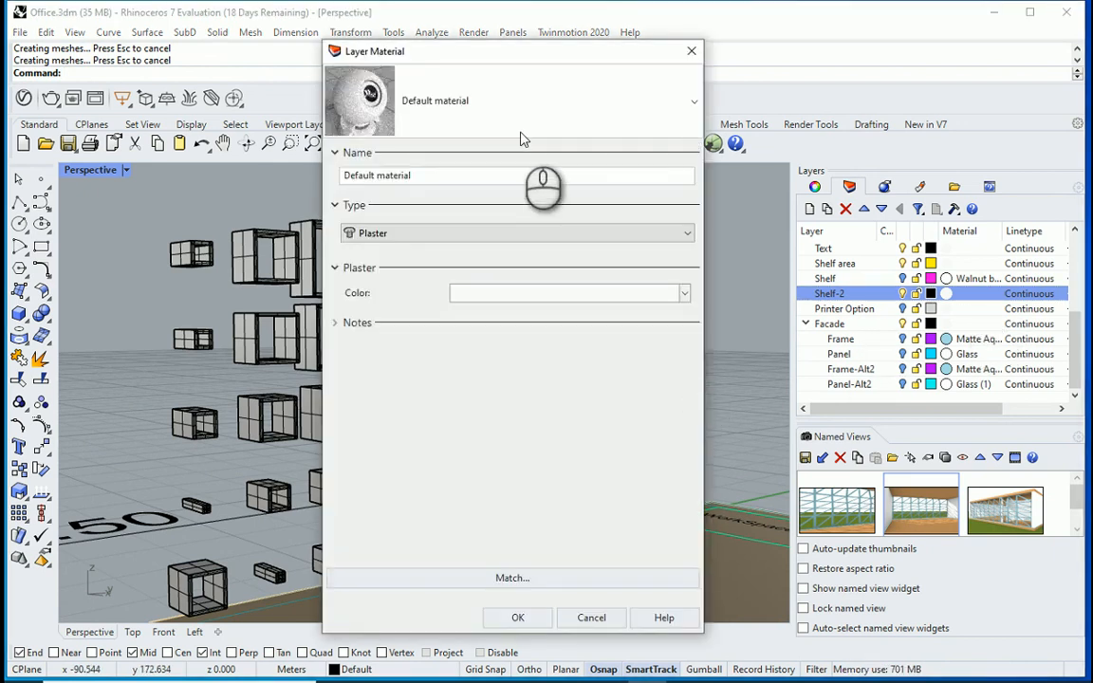
{"action": "left_click", "coordinate": [518, 131]}
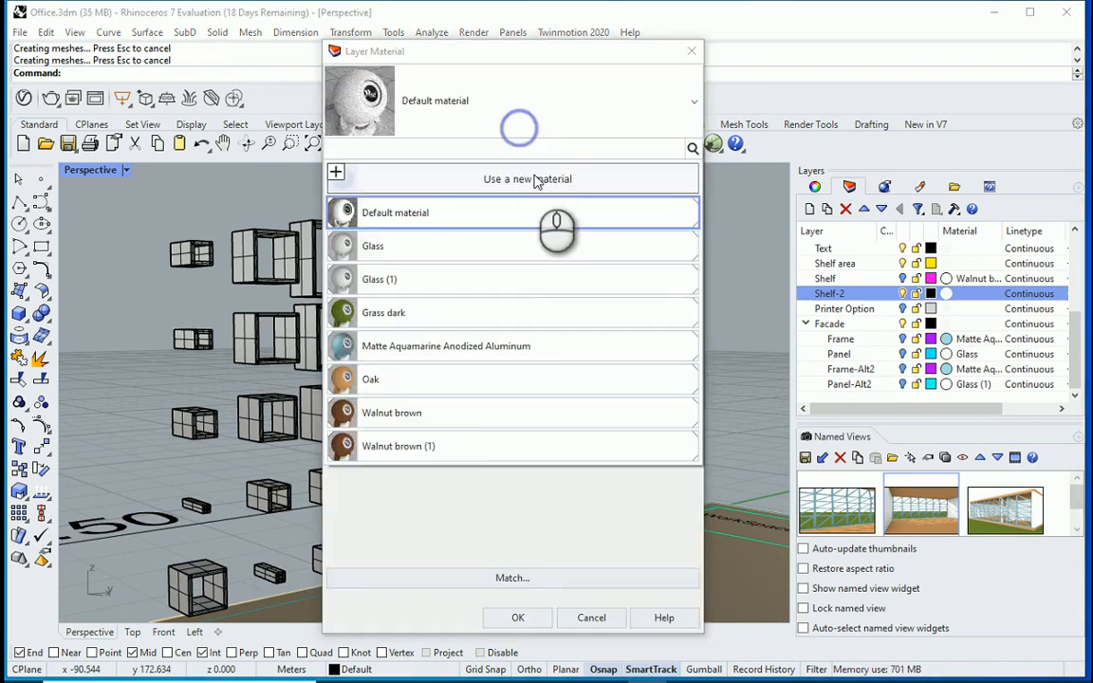
{"action": "left_click", "coordinate": [420, 424]}
{"action": "left_click", "coordinate": [524, 618]}
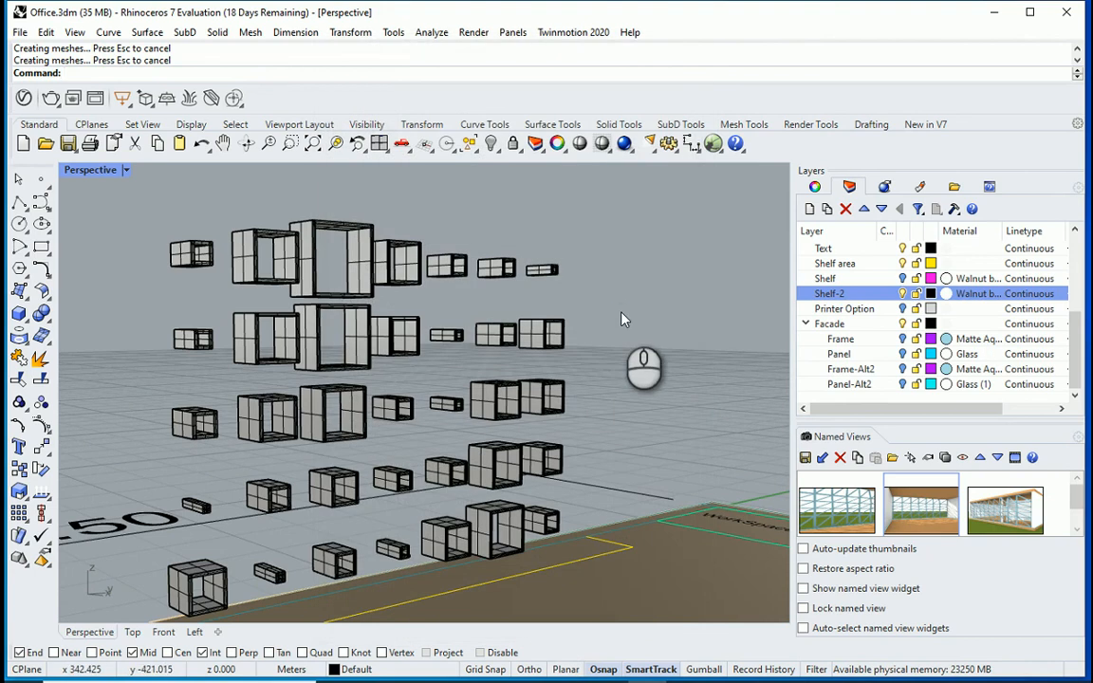
Restore the Interior named view followed by Interior-2, and set the viewport's display mode to Rendered.
{"action": "double_click", "coordinate": [863, 513]}
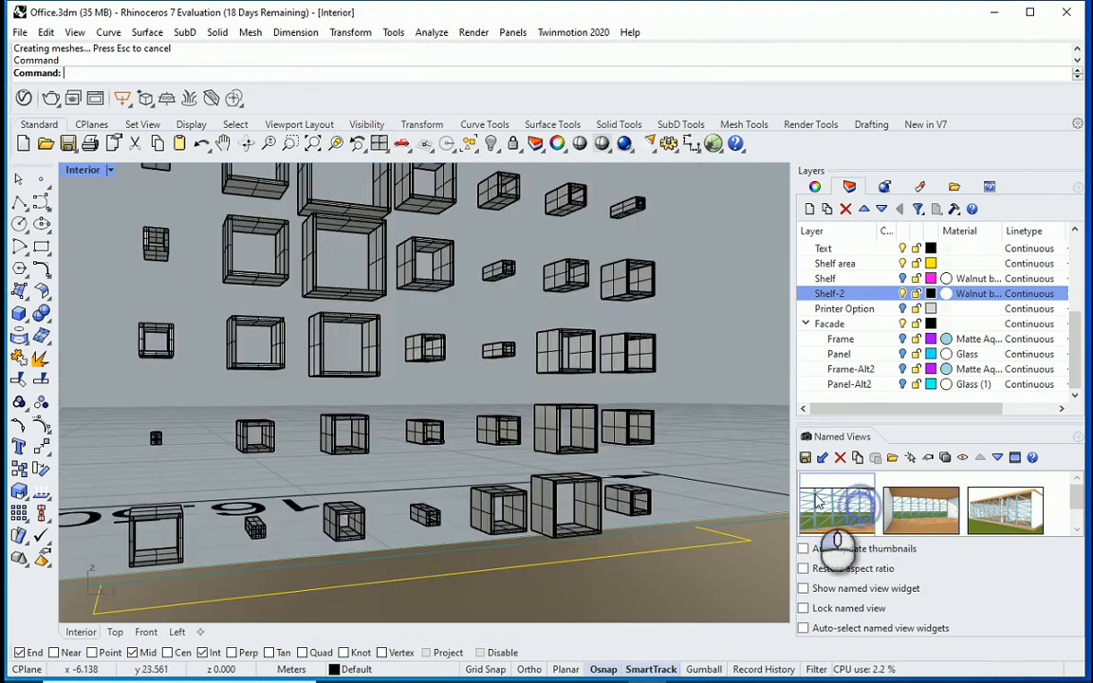
{"action": "double_click", "coordinate": [939, 513]}
{"action": "left_click", "coordinate": [119, 170]}
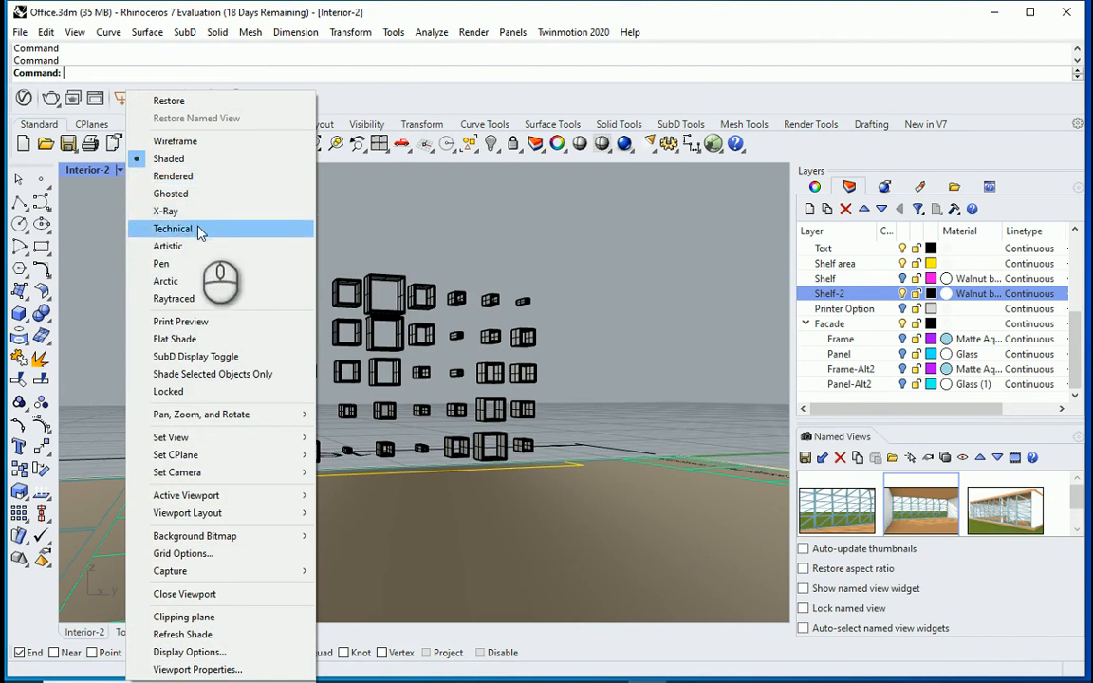
{"action": "left_click", "coordinate": [192, 178]}
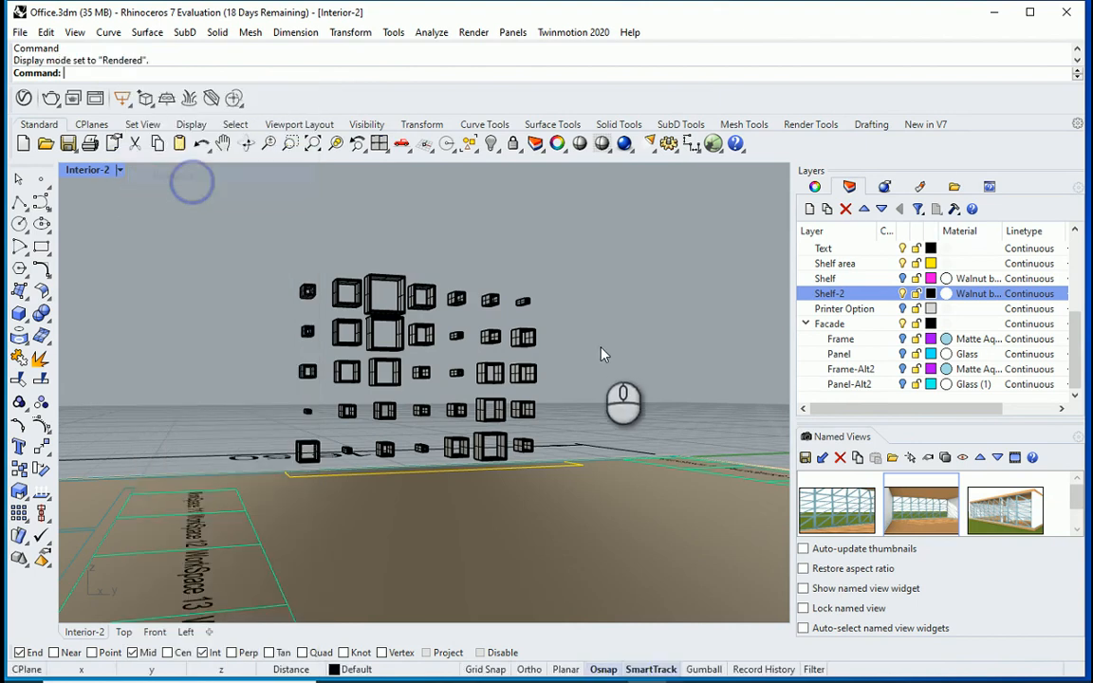